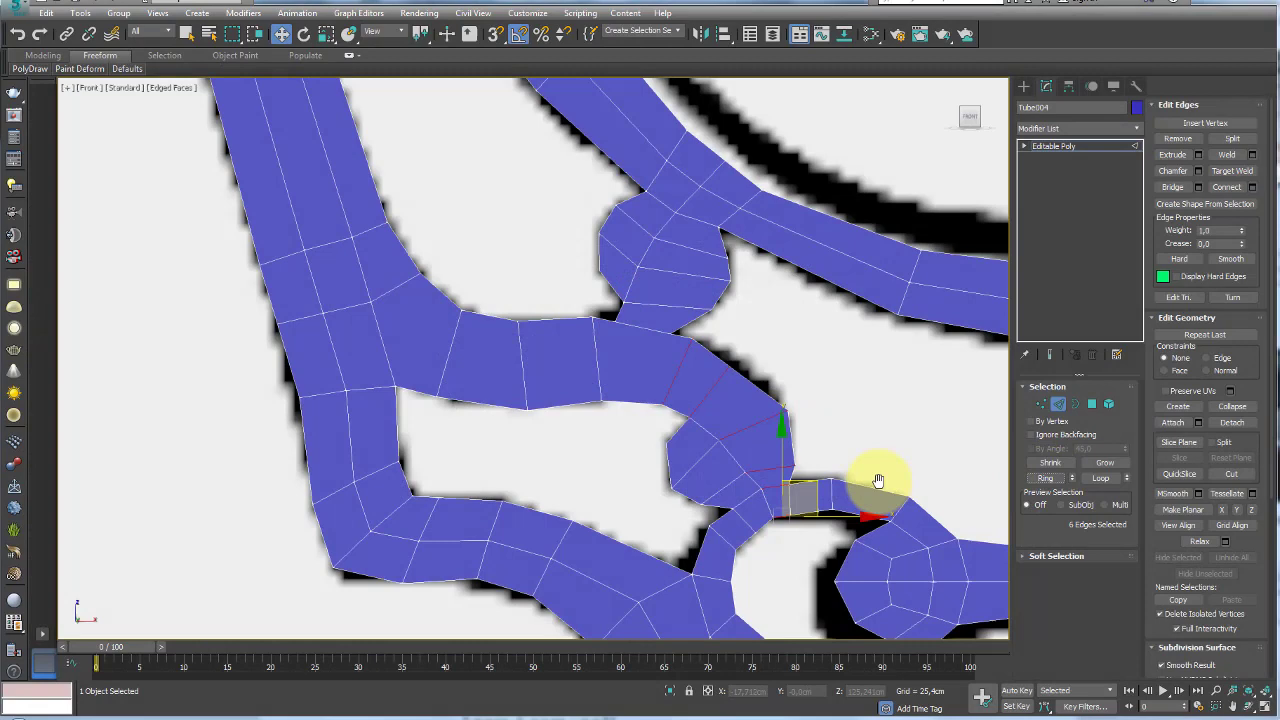
Cut two new edges across the strip where it meets the upper knob
{"action": "middle_click_drag", "start_coordinate": [878, 481], "coordinate": [840, 473]}
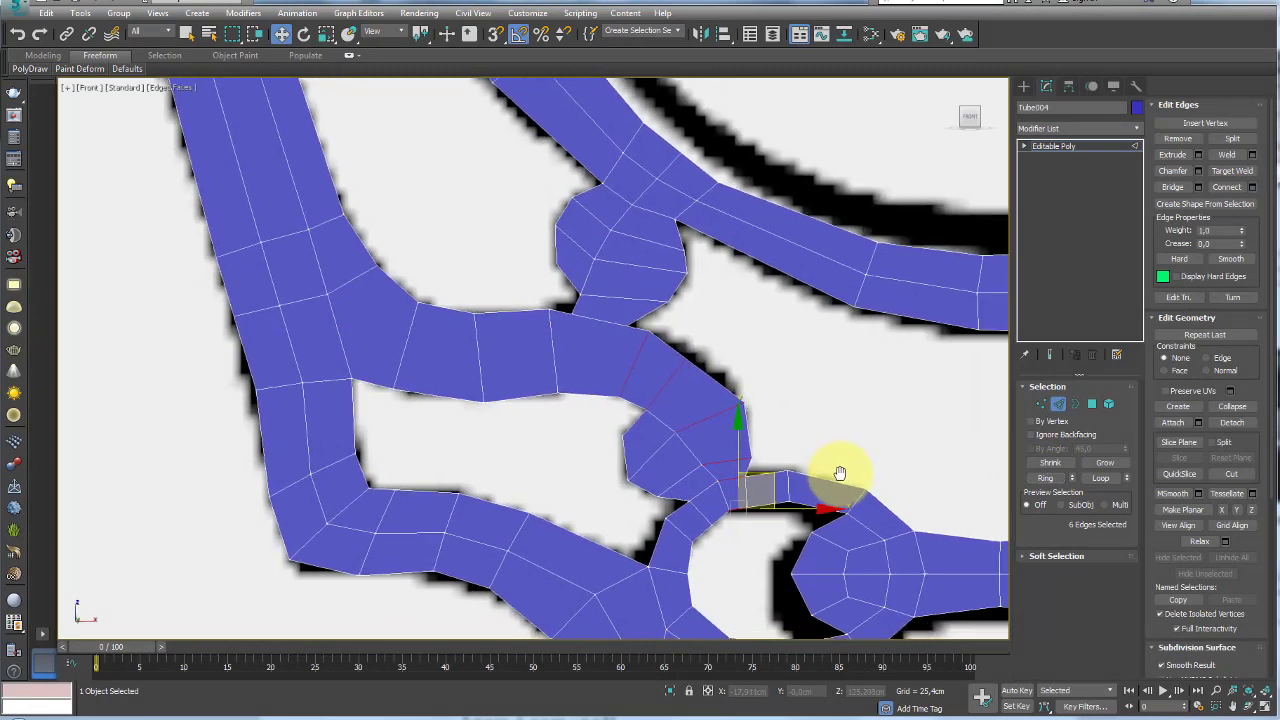
{"action": "left_click", "coordinate": [652, 347]}
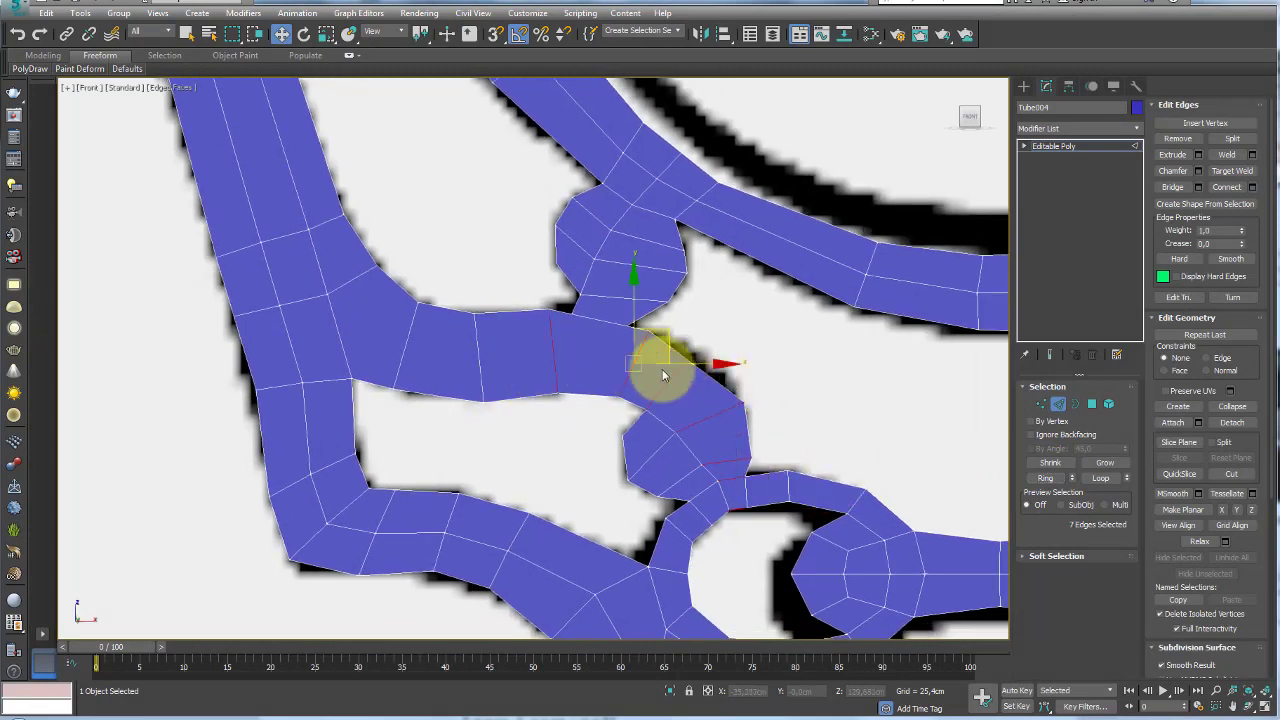
{"action": "left_click", "coordinate": [1041, 403]}
{"action": "scroll", "coordinate": [610, 330], "scroll_direction": "up", "scroll_amount": 3}
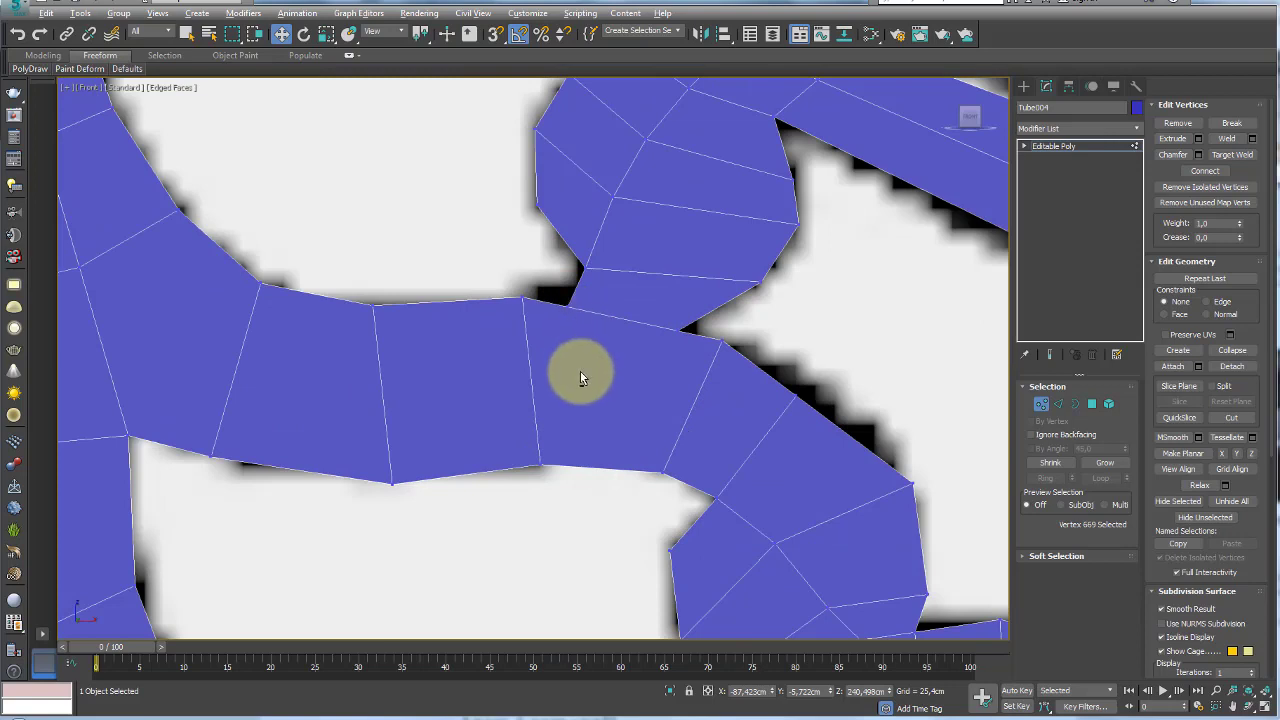
{"action": "key", "text": "alt+c"}
{"action": "left_click", "coordinate": [567, 305]}
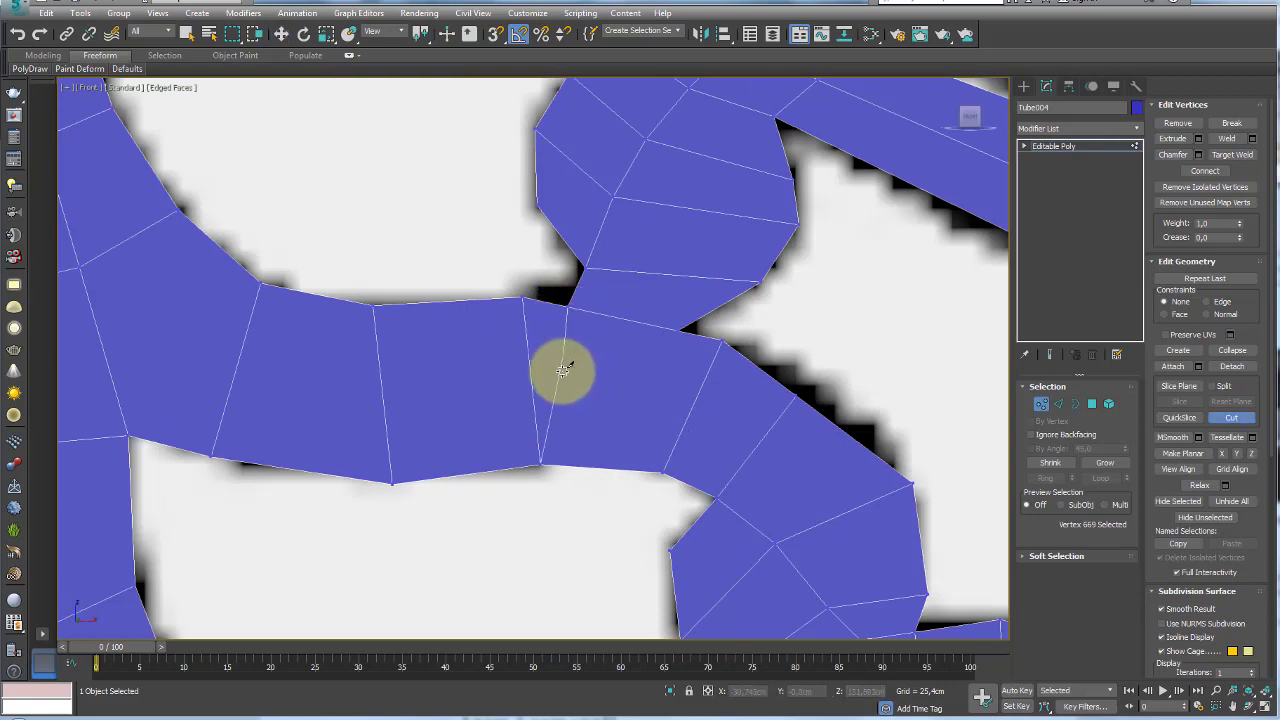
{"action": "left_click", "coordinate": [499, 300]}
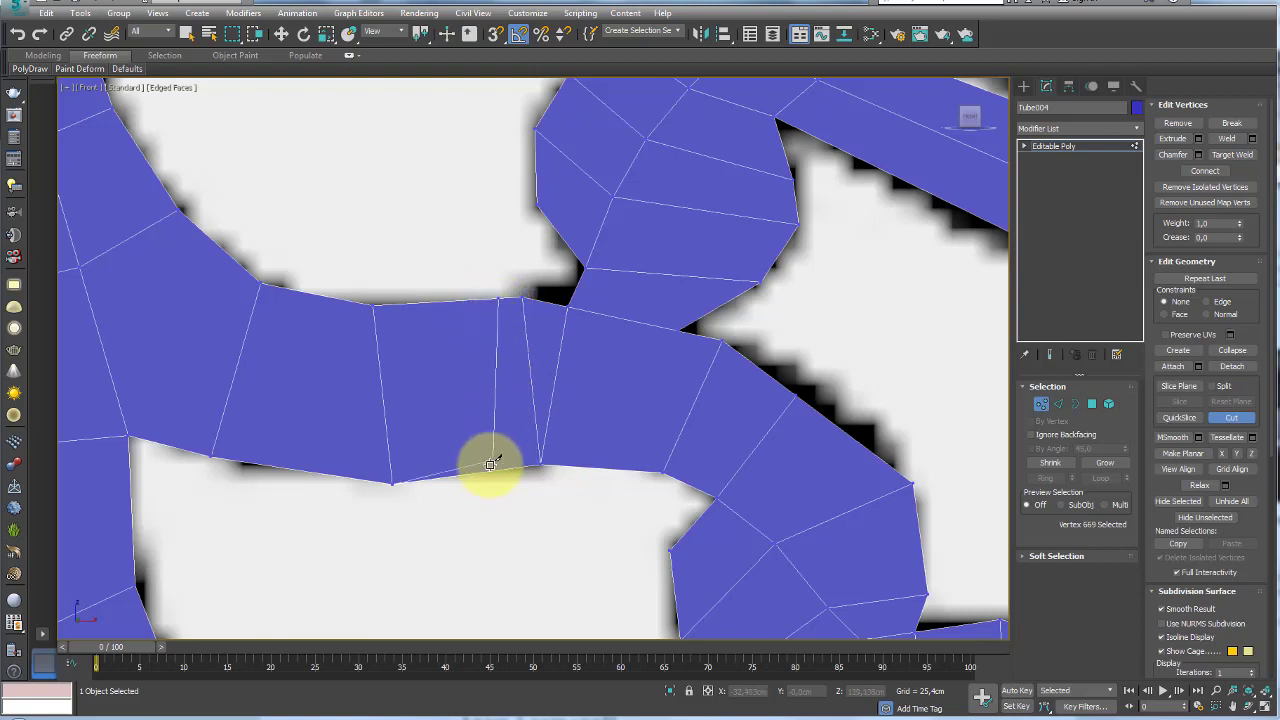
{"action": "left_click", "coordinate": [487, 470]}
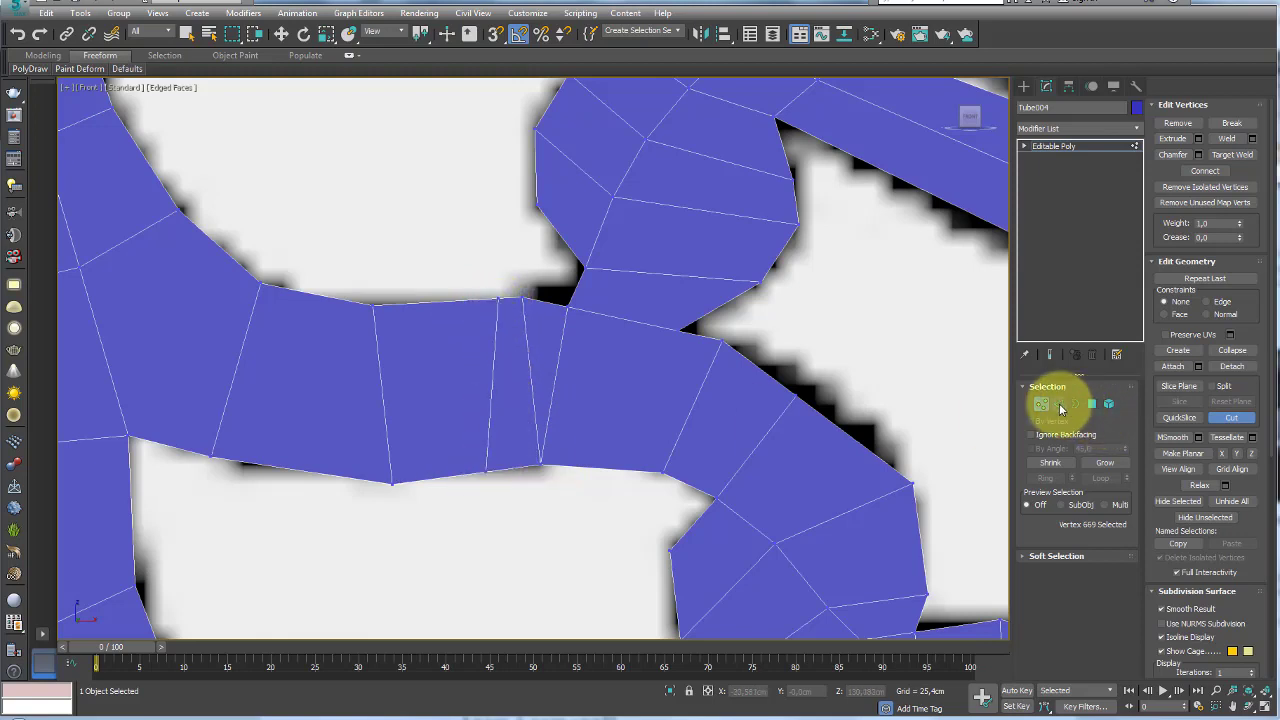
Remove the redundant edge from the strip
{"action": "left_click", "coordinate": [1060, 404]}
{"action": "key", "text": "w"}
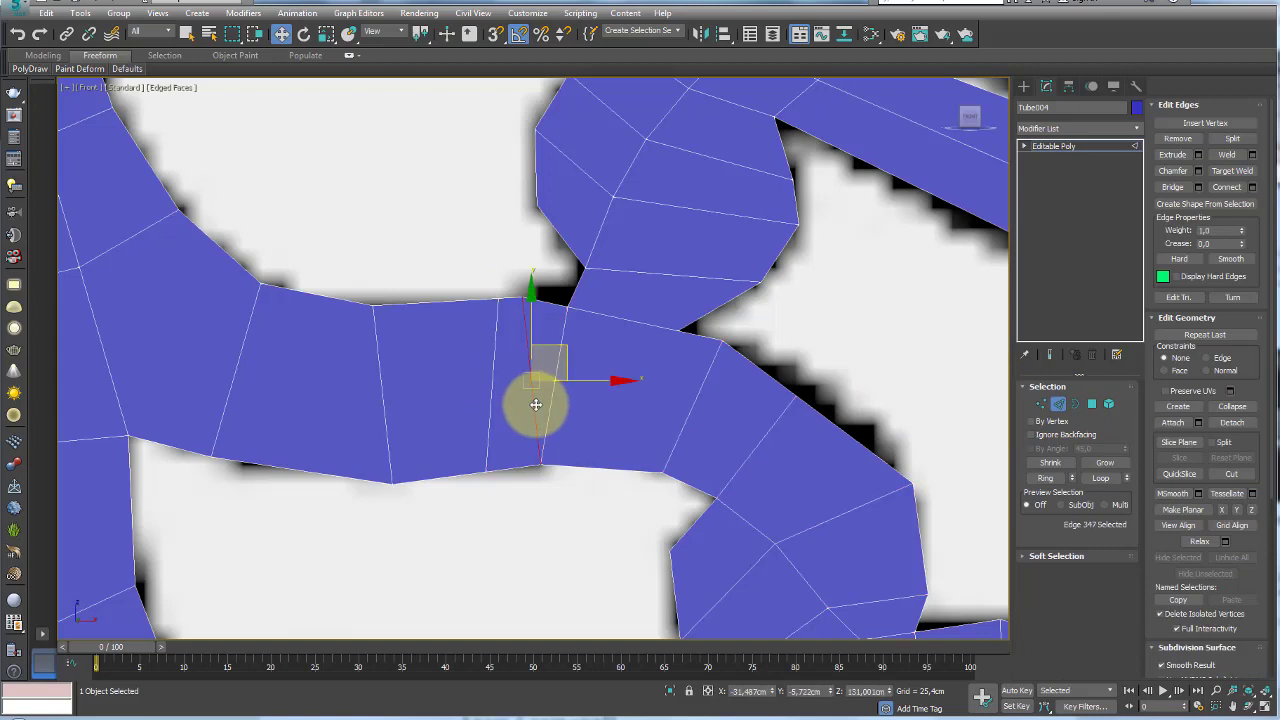
{"action": "left_click", "coordinate": [1177, 138]}
{"action": "scroll", "coordinate": [605, 370], "scroll_direction": "down", "scroll_amount": 5}
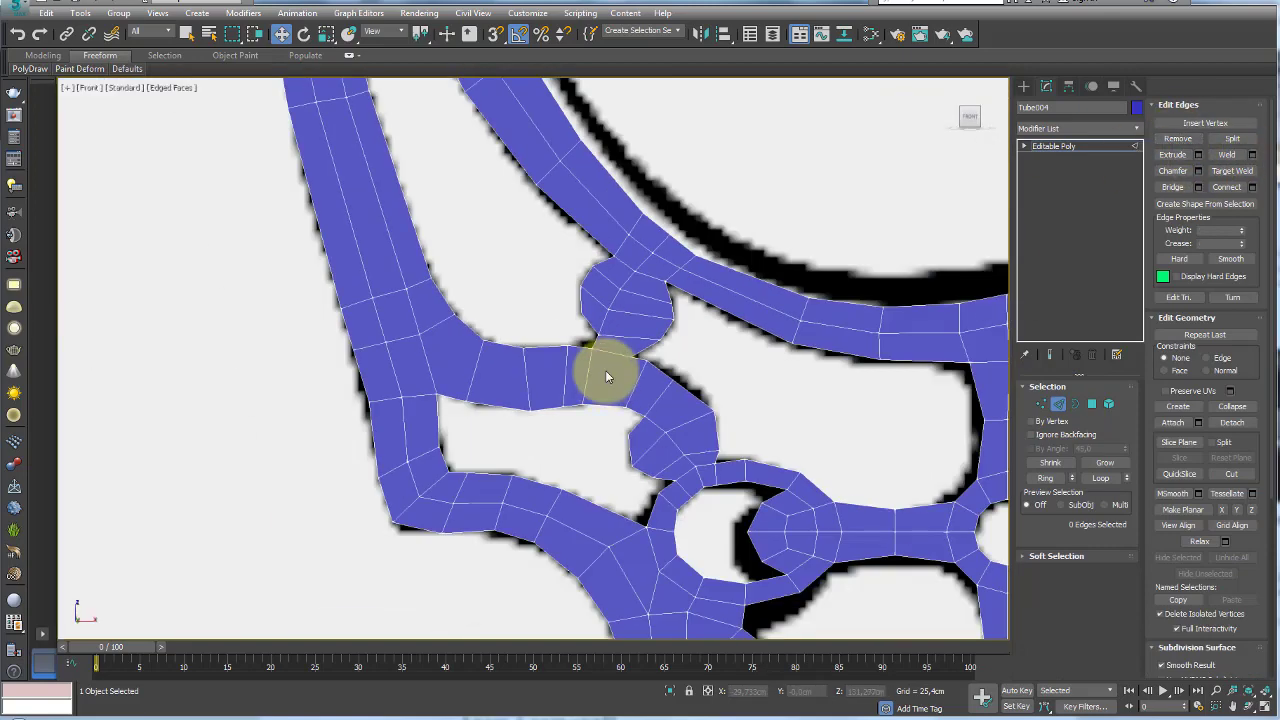
{"action": "scroll", "coordinate": [630, 357], "scroll_direction": "up", "scroll_amount": 5}
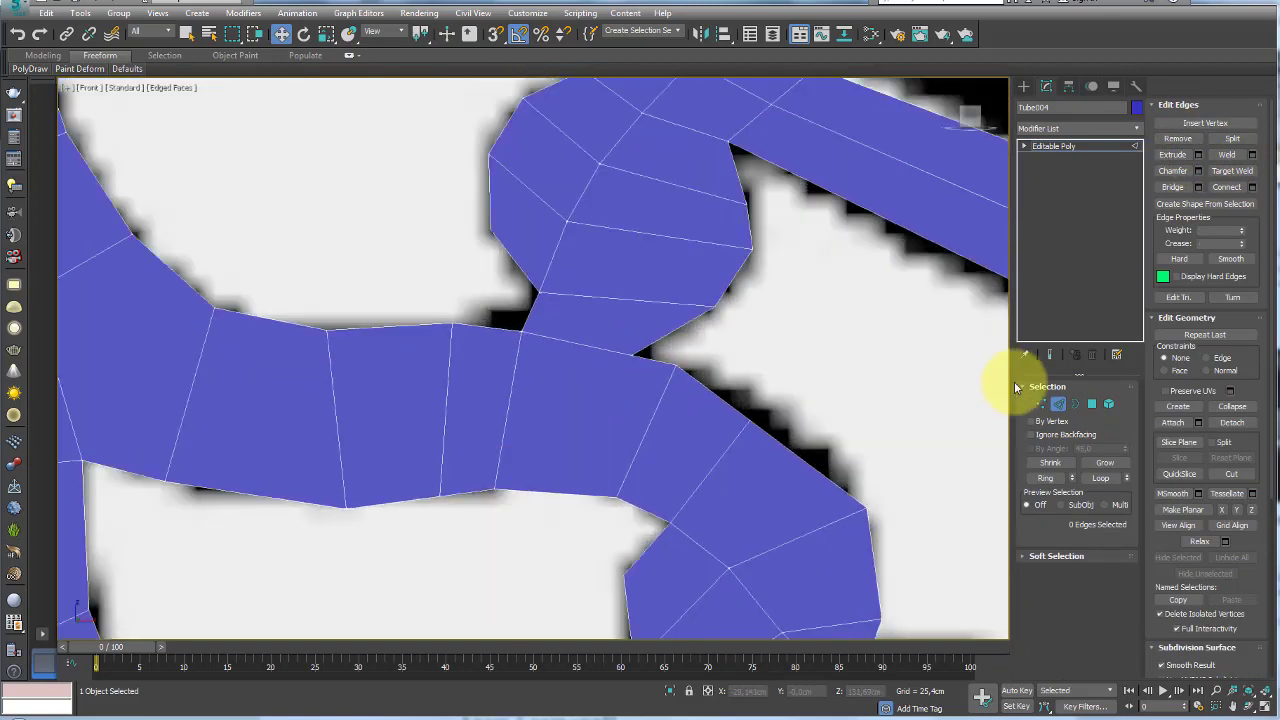
{"action": "left_click", "coordinate": [1044, 404]}
Cut a new edge from the notch vertex down to the strip's lower border
{"action": "key", "text": "alt+c"}
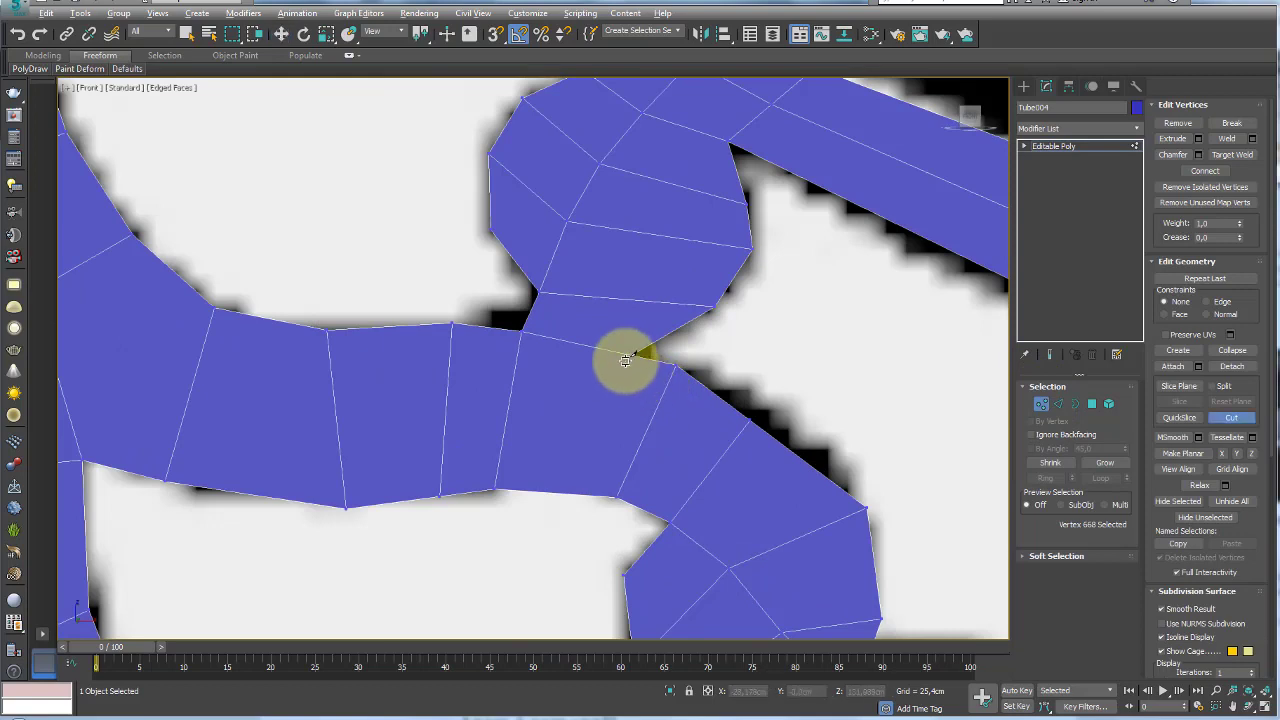
{"action": "left_click", "coordinate": [630, 357]}
{"action": "left_click", "coordinate": [586, 474]}
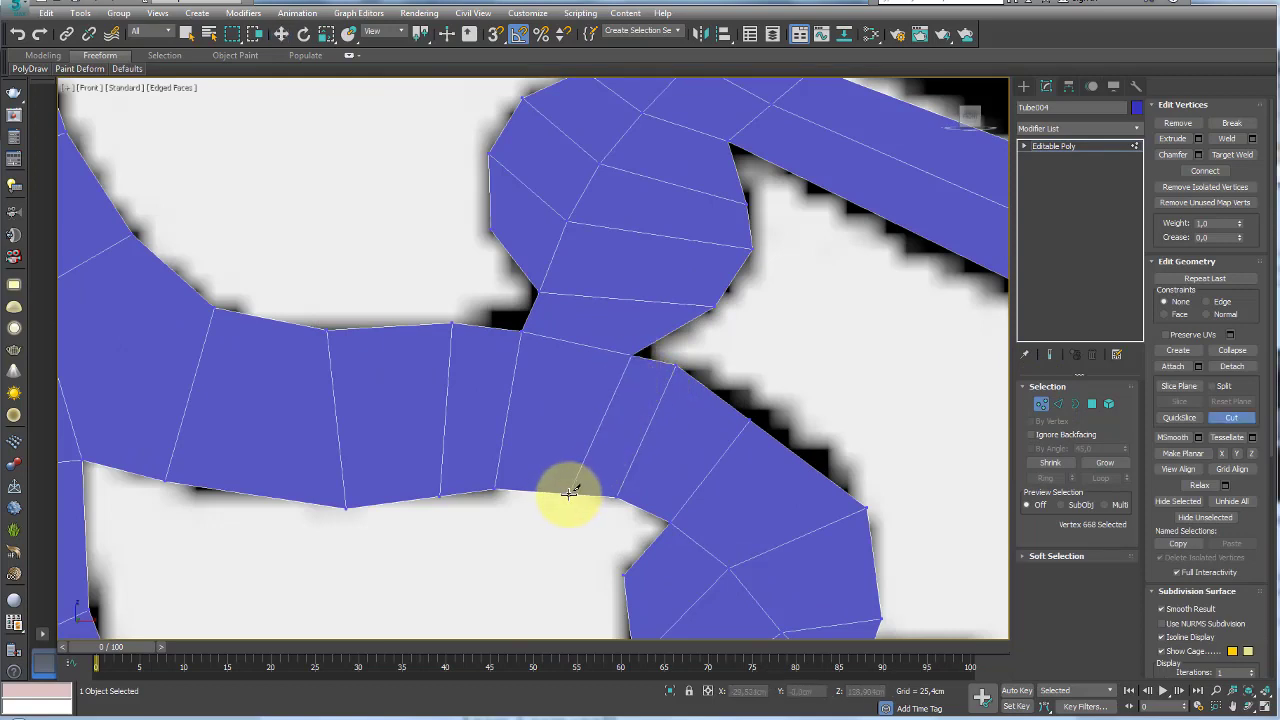
{"action": "key", "text": "w"}
{"action": "left_click", "coordinate": [1058, 404]}
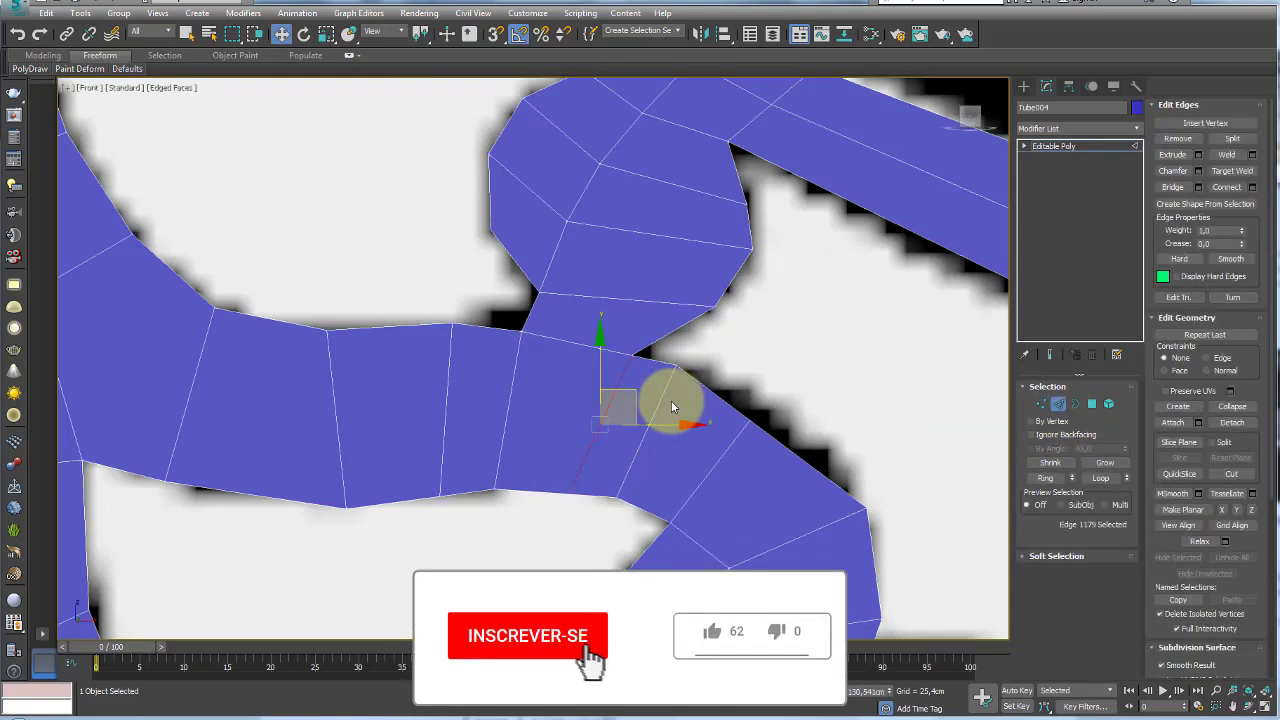
Select the ring of edges running across the strip
{"action": "left_click", "coordinate": [660, 404]}
{"action": "left_click", "coordinate": [1045, 478]}
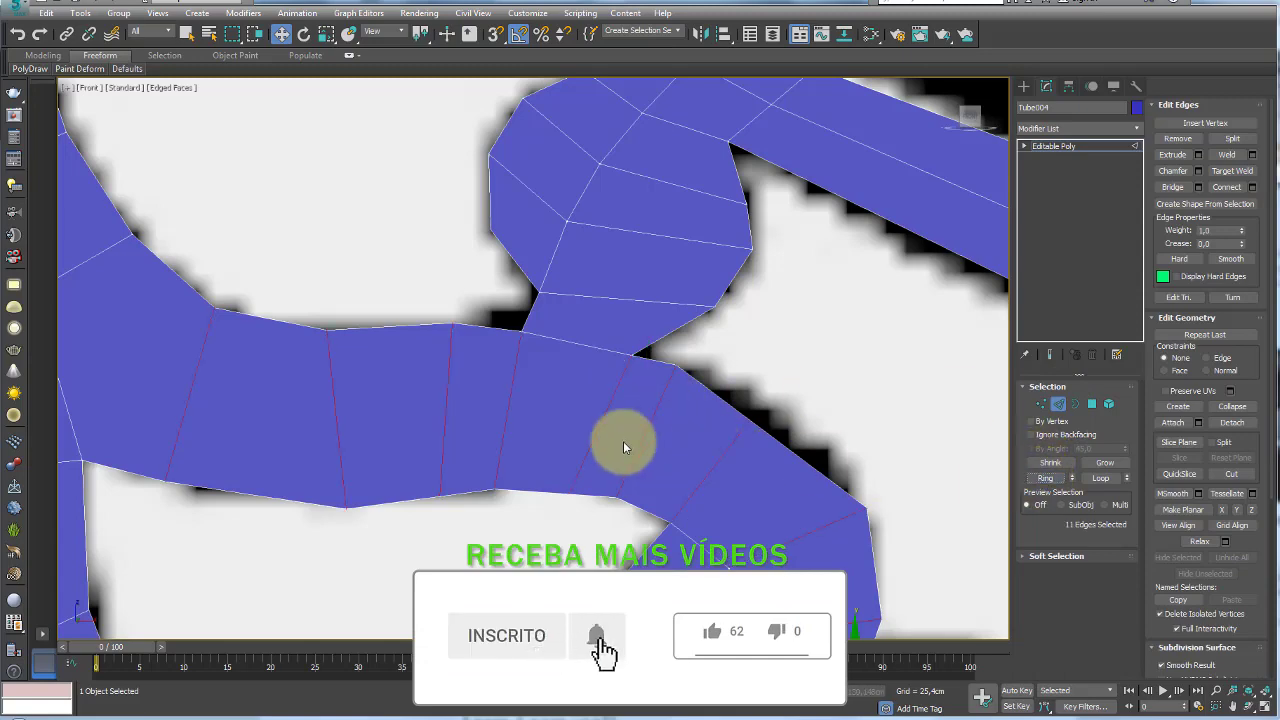
{"action": "scroll", "coordinate": [623, 441], "scroll_direction": "down", "scroll_amount": 5}
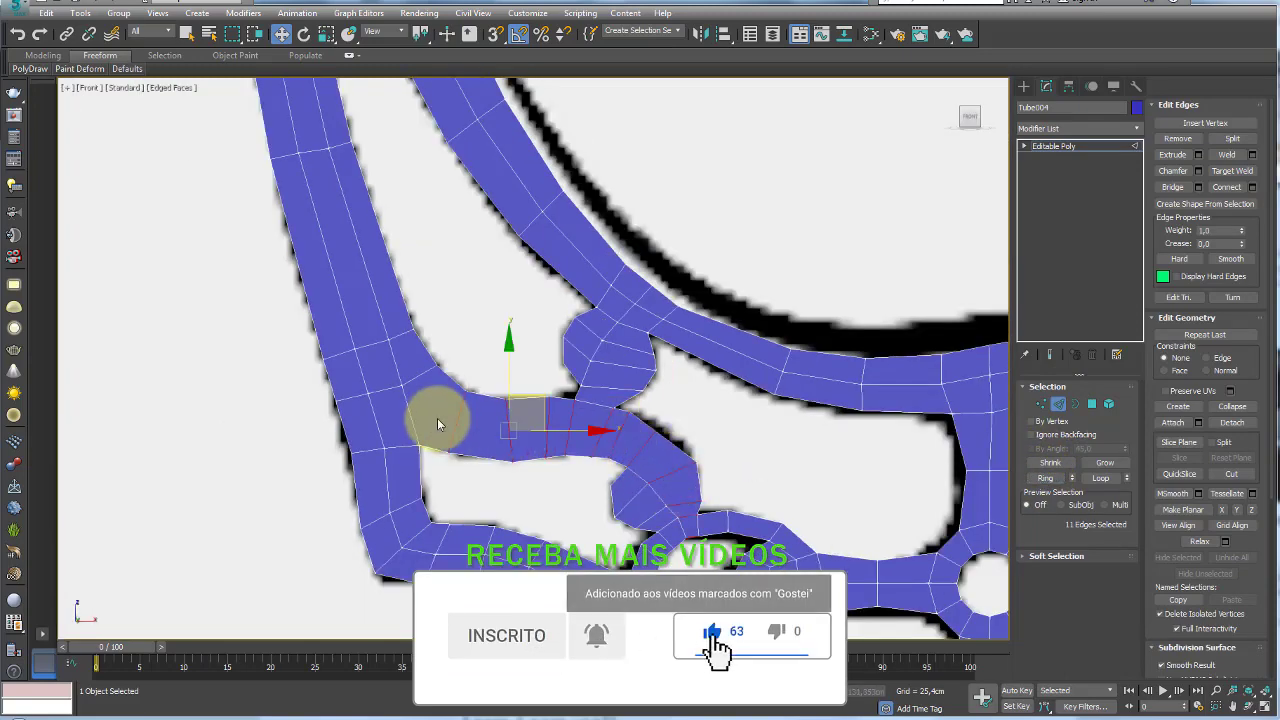
{"action": "scroll", "coordinate": [405, 390], "scroll_direction": "up", "scroll_amount": 2}
{"action": "scroll", "coordinate": [420, 375], "scroll_direction": "up", "scroll_amount": 3}
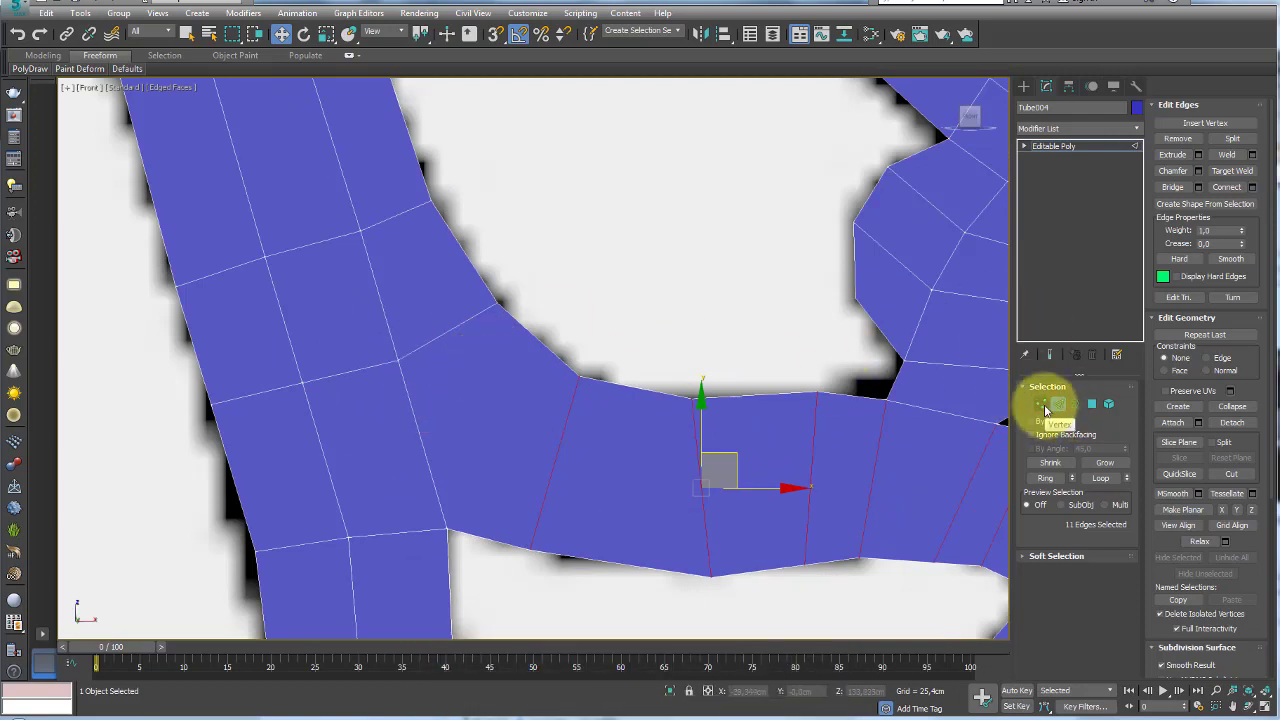
Connect the ring of cross edges to add a lengthwise loop down the strip's middle
{"action": "left_click", "coordinate": [571, 331]}
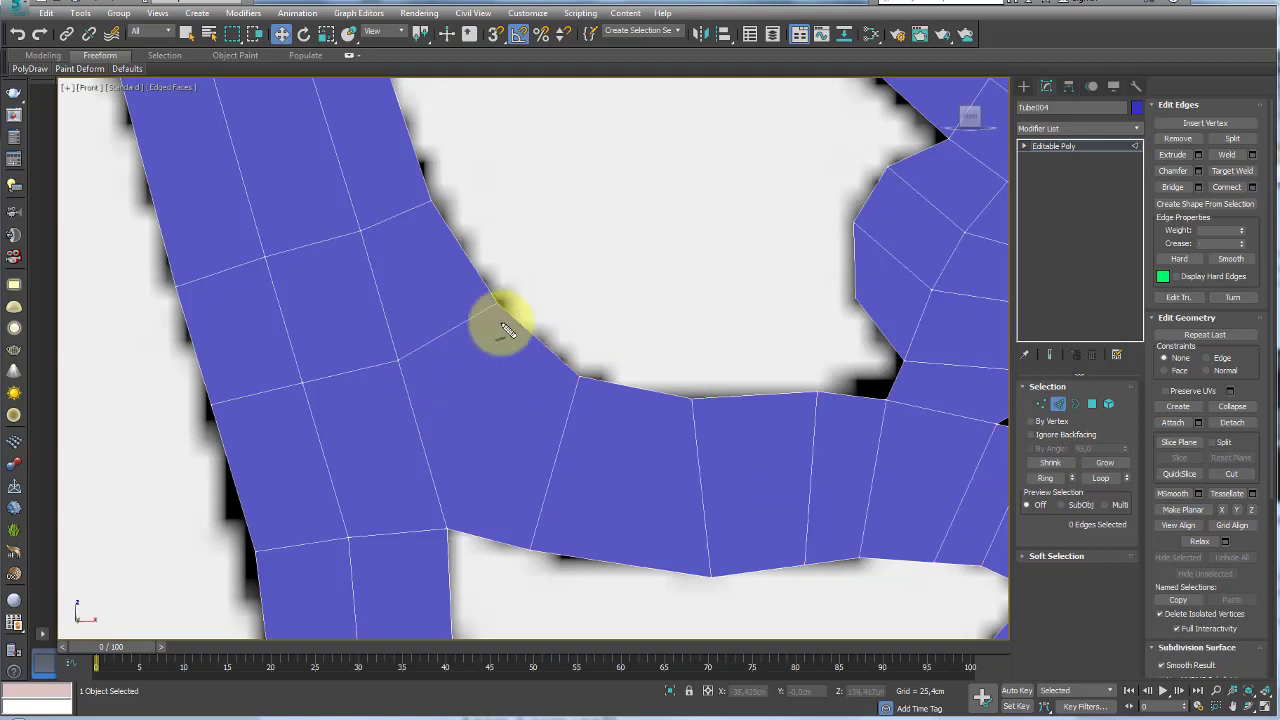
{"action": "mouse_move", "coordinate": [396, 364]}
{"action": "left_mouse_down"}
{"action": "mouse_move", "coordinate": [472, 318]}
{"action": "mouse_move", "coordinate": [545, 350]}
{"action": "mouse_move", "coordinate": [523, 543]}
{"action": "mouse_move", "coordinate": [434, 523]}
{"action": "mouse_move", "coordinate": [400, 366]}
{"action": "left_mouse_up"}
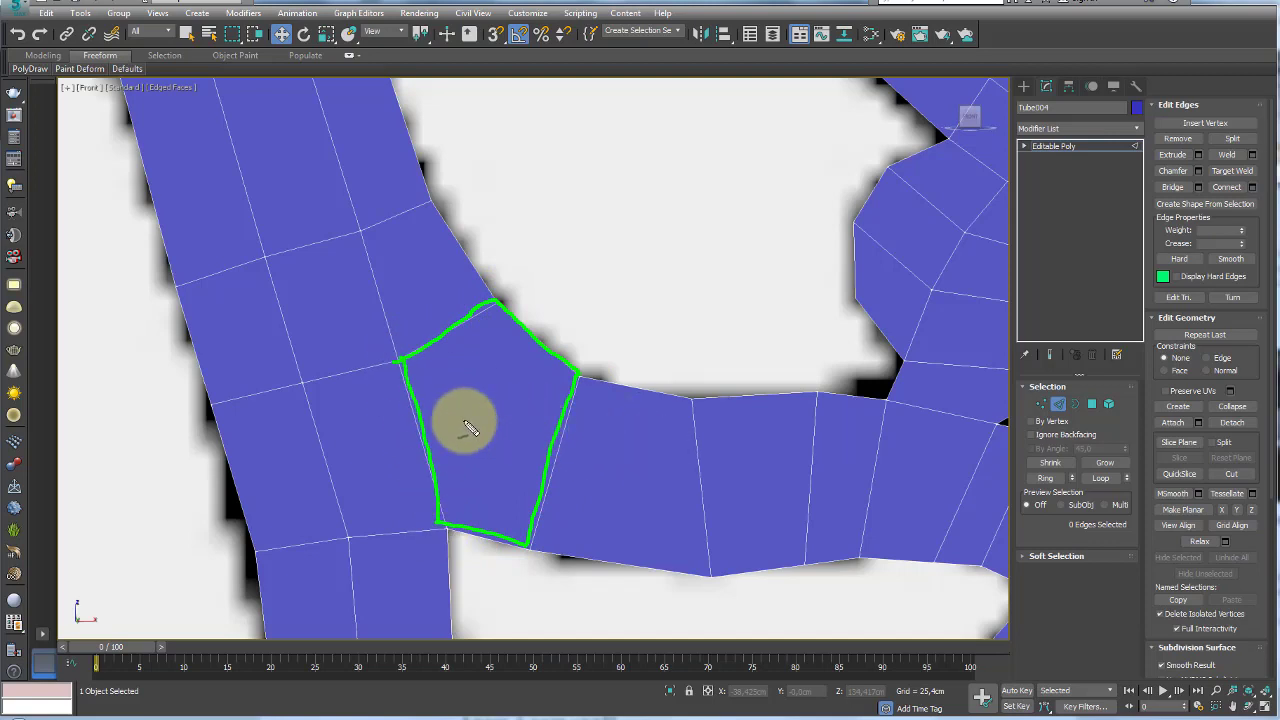
{"action": "mouse_move", "coordinate": [403, 366]}
{"action": "left_mouse_down"}
{"action": "mouse_move", "coordinate": [514, 434]}
{"action": "mouse_move", "coordinate": [666, 463]}
{"action": "mouse_move", "coordinate": [971, 486]}
{"action": "left_mouse_up"}
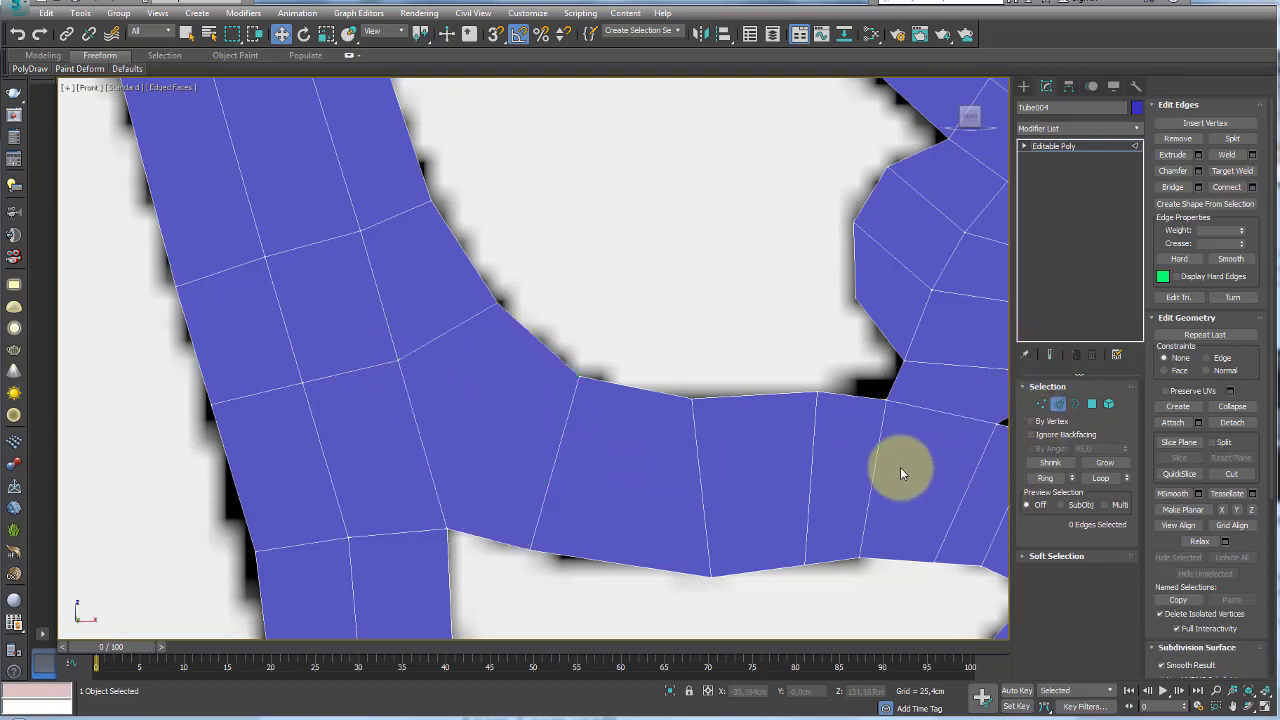
{"action": "left_click", "coordinate": [870, 474]}
{"action": "left_click", "coordinate": [1046, 478]}
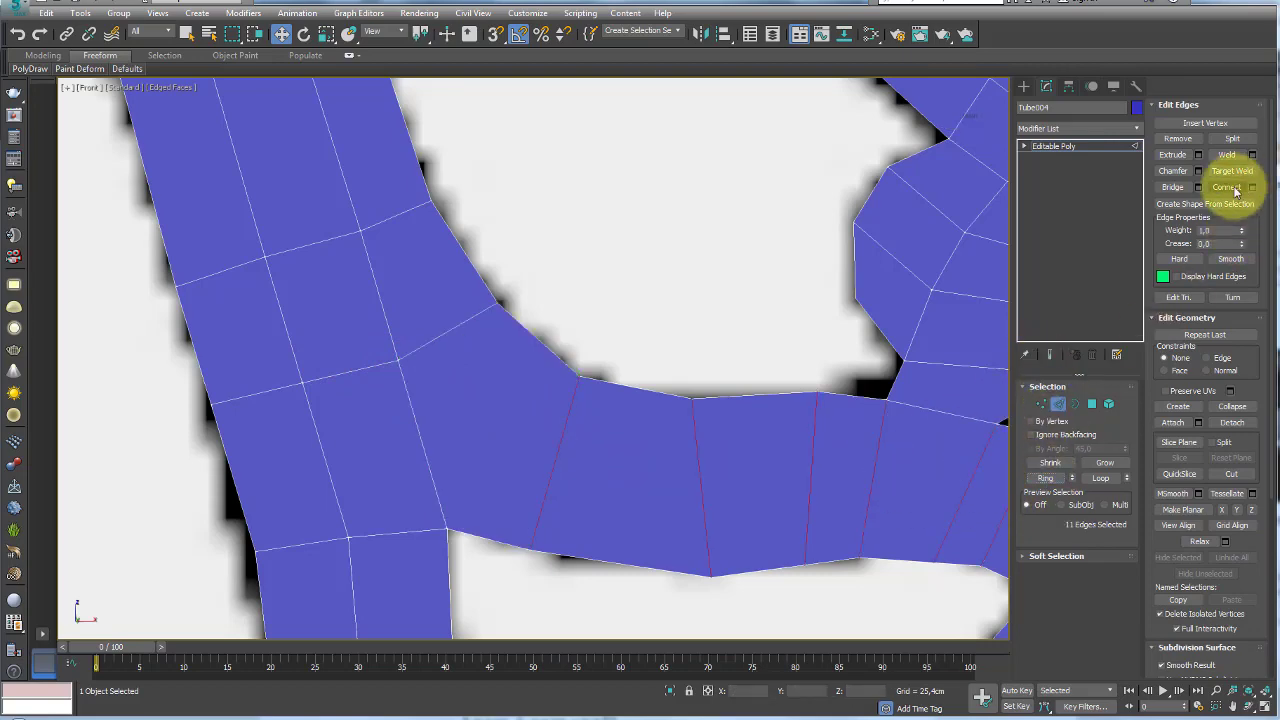
{"action": "left_click", "coordinate": [1228, 187]}
{"action": "middle_click_drag", "start_coordinate": [673, 421], "coordinate": [540, 398]}
{"action": "left_click", "coordinate": [1041, 403]}
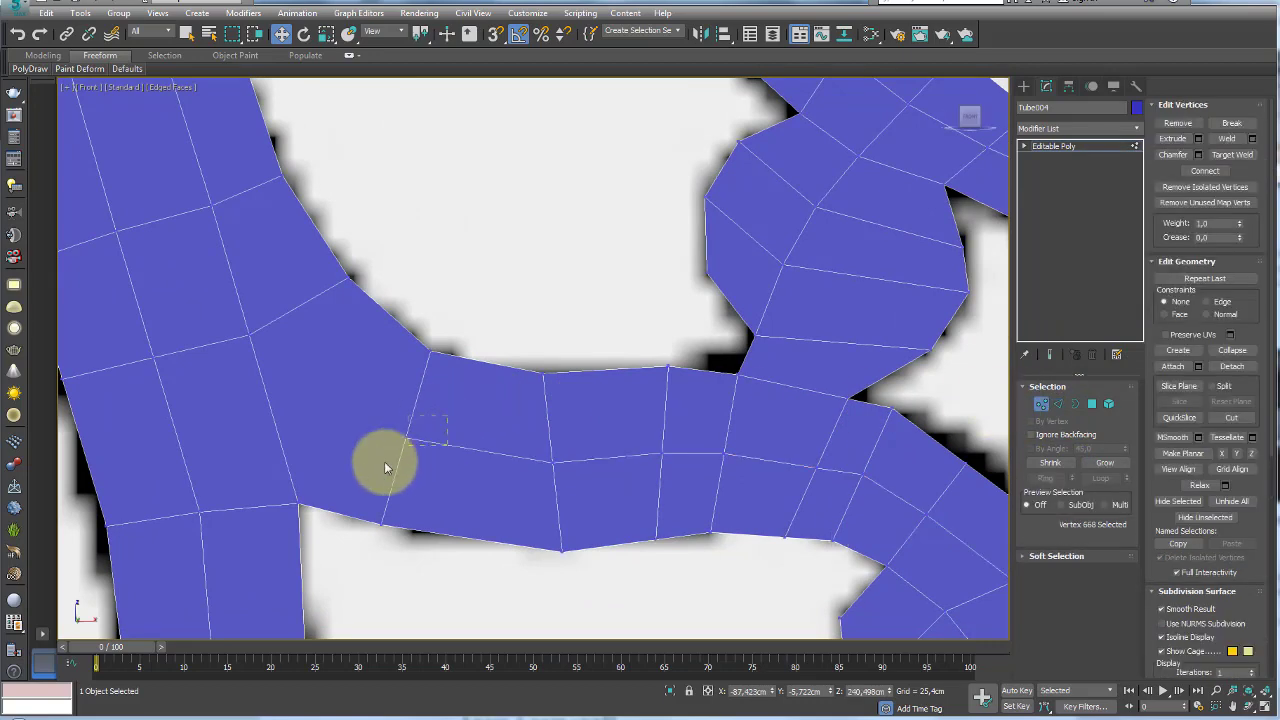
Shift two vertices on the new loop down and left at the strip junction
{"action": "left_click", "coordinate": [405, 437]}
{"action": "left_click", "coordinate": [250, 334], "text": "ctrl"}
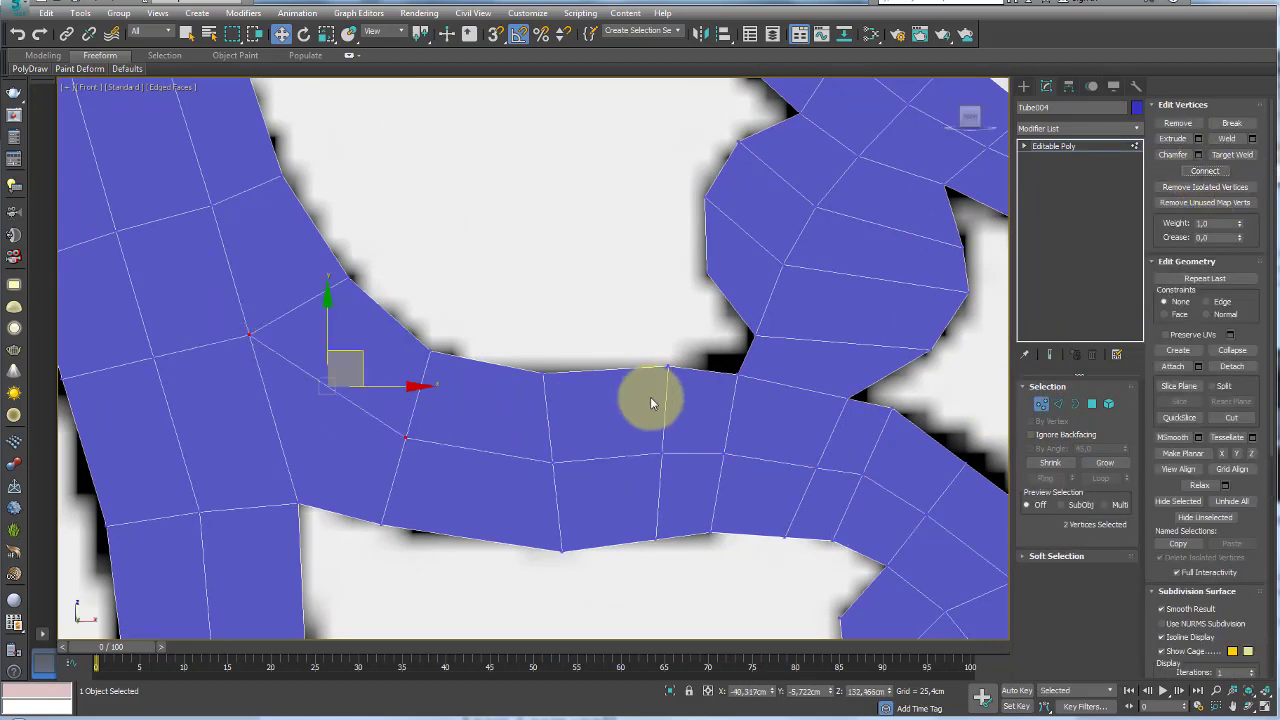
{"action": "scroll", "coordinate": [650, 397], "scroll_direction": "down", "scroll_amount": 2}
{"action": "middle_click_drag", "start_coordinate": [563, 374], "coordinate": [649, 328]}
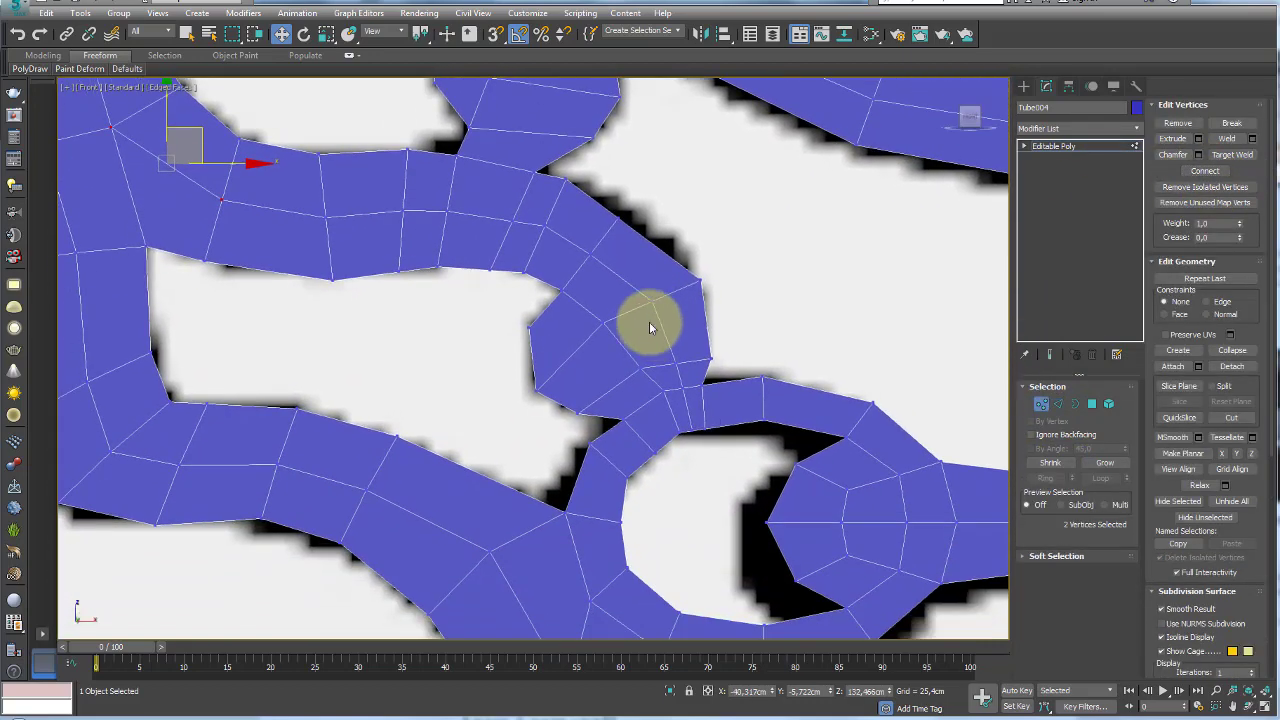
{"action": "scroll", "coordinate": [687, 423], "scroll_direction": "up", "scroll_amount": 3}
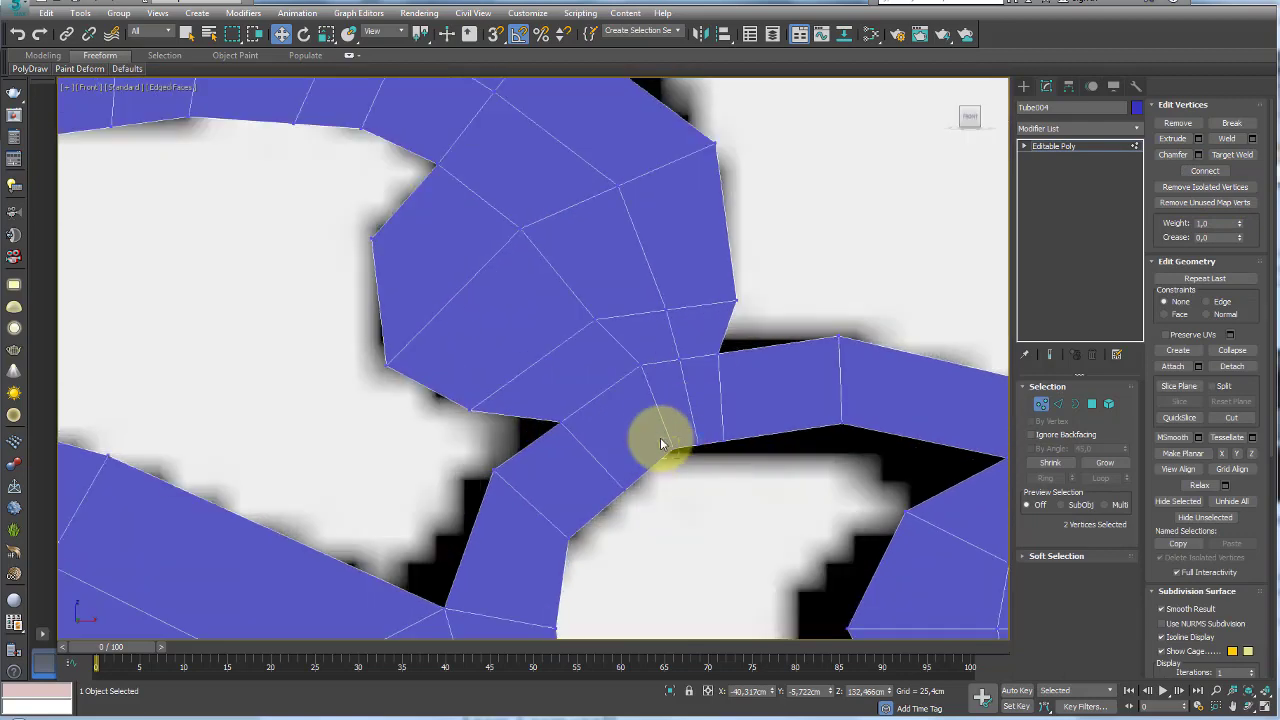
{"action": "left_click", "coordinate": [648, 372], "text": "ctrl"}
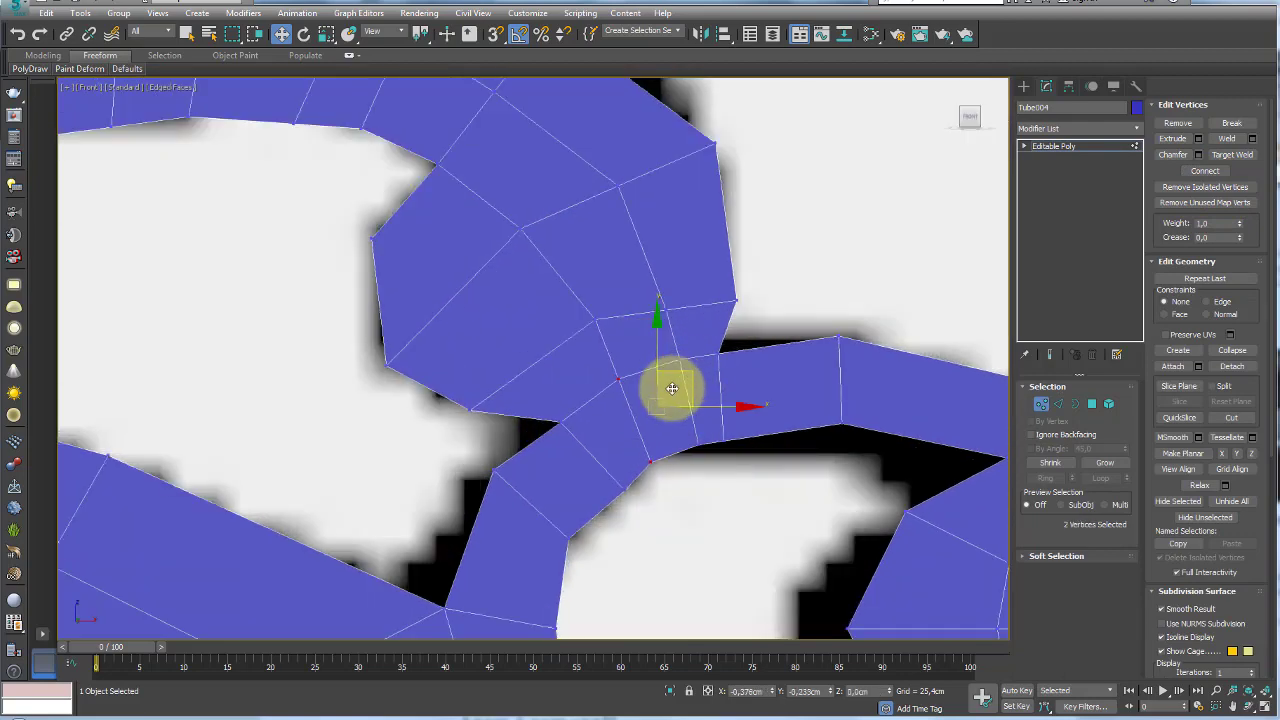
{"action": "left_click_drag", "start_coordinate": [672, 388], "coordinate": [643, 498]}
{"action": "mouse_move", "coordinate": [553, 410]}
{"action": "left_mouse_down"}
{"action": "mouse_move", "coordinate": [607, 424]}
{"action": "mouse_move", "coordinate": [551, 528]}
{"action": "mouse_move", "coordinate": [514, 486]}
{"action": "mouse_move", "coordinate": [529, 443]}
{"action": "mouse_move", "coordinate": [567, 471]}
{"action": "mouse_move", "coordinate": [548, 493]}
{"action": "left_mouse_up"}
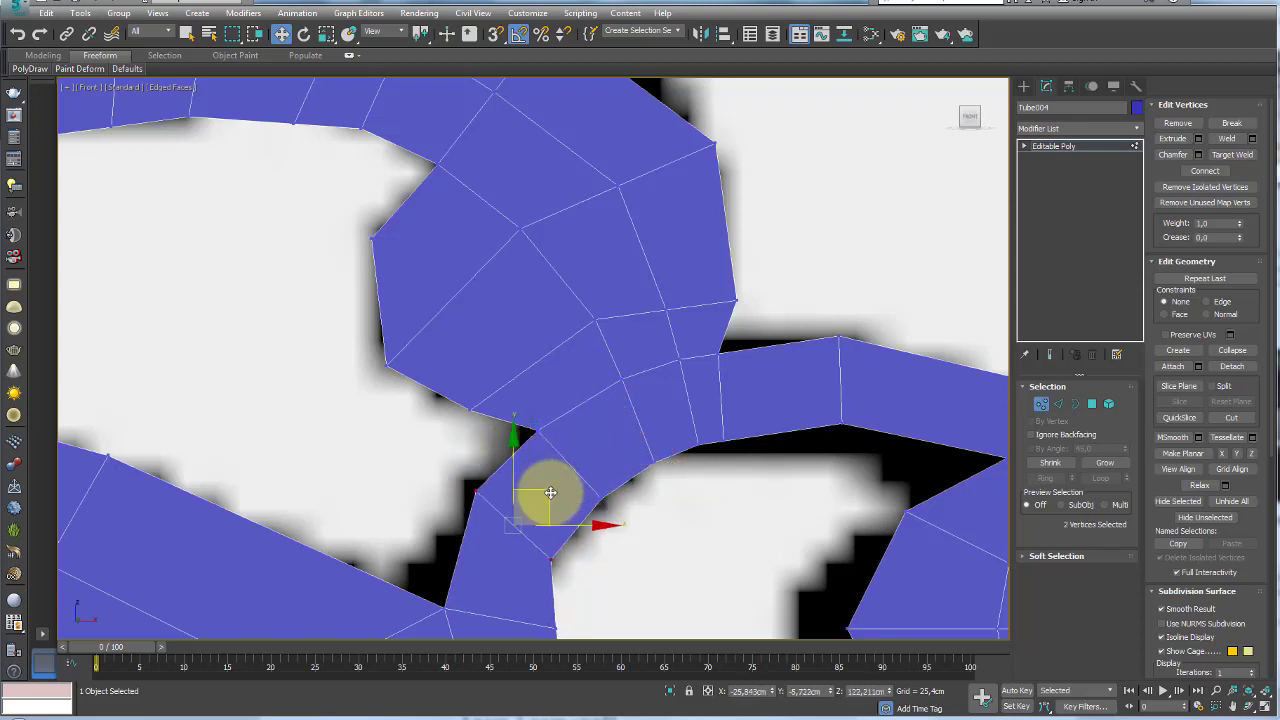
{"action": "key", "text": "e"}
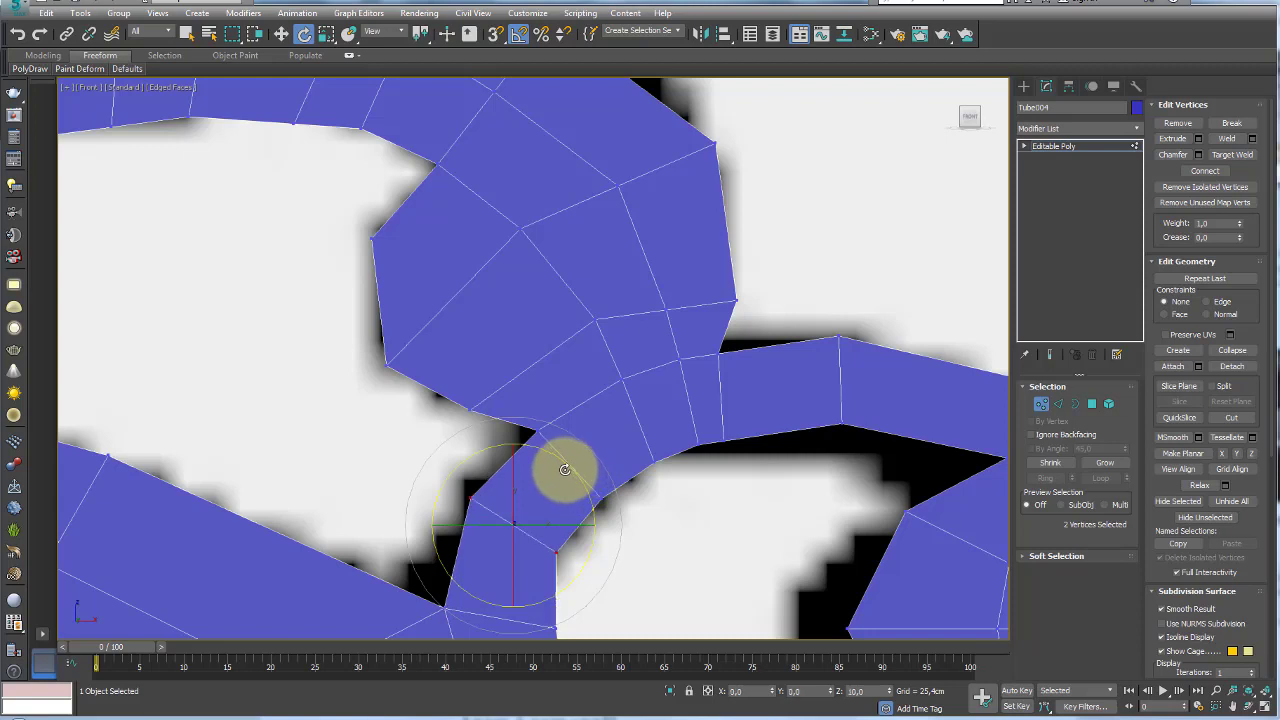
Nudge individual junction and lower-border vertices to match the reference shape
{"action": "left_click", "coordinate": [742, 461]}
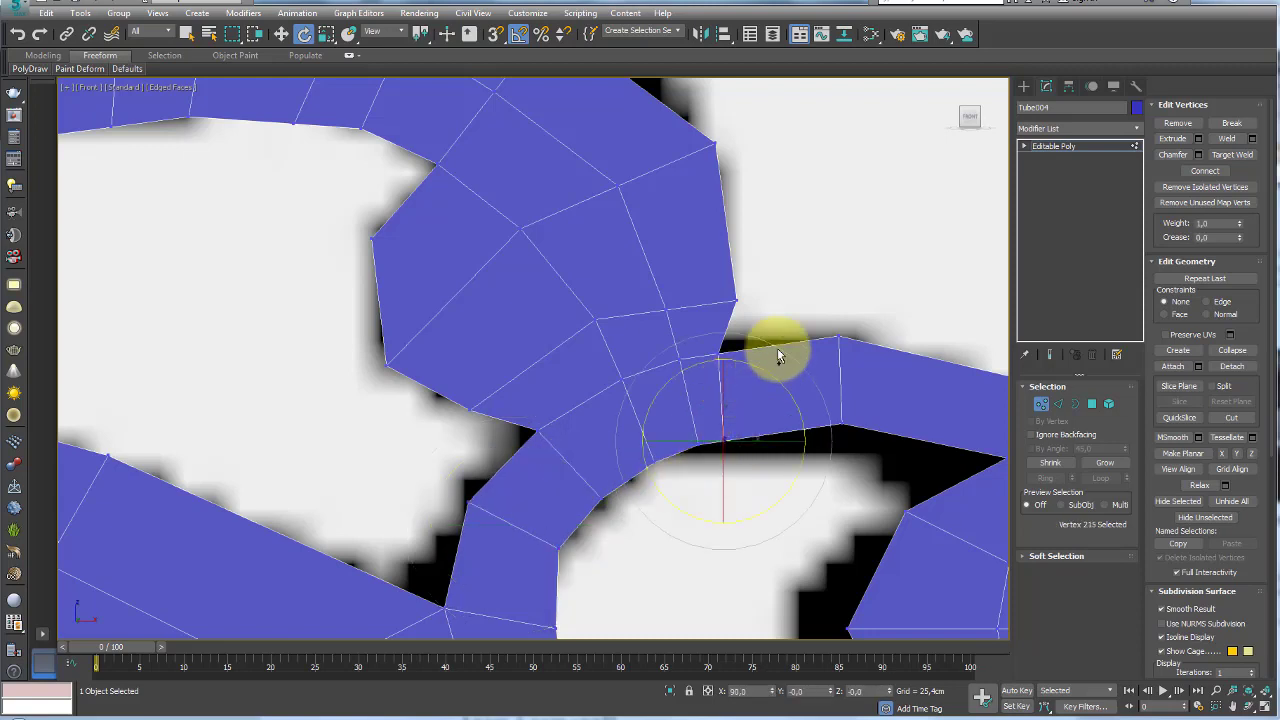
{"action": "left_click", "coordinate": [720, 351]}
{"action": "key", "text": "w"}
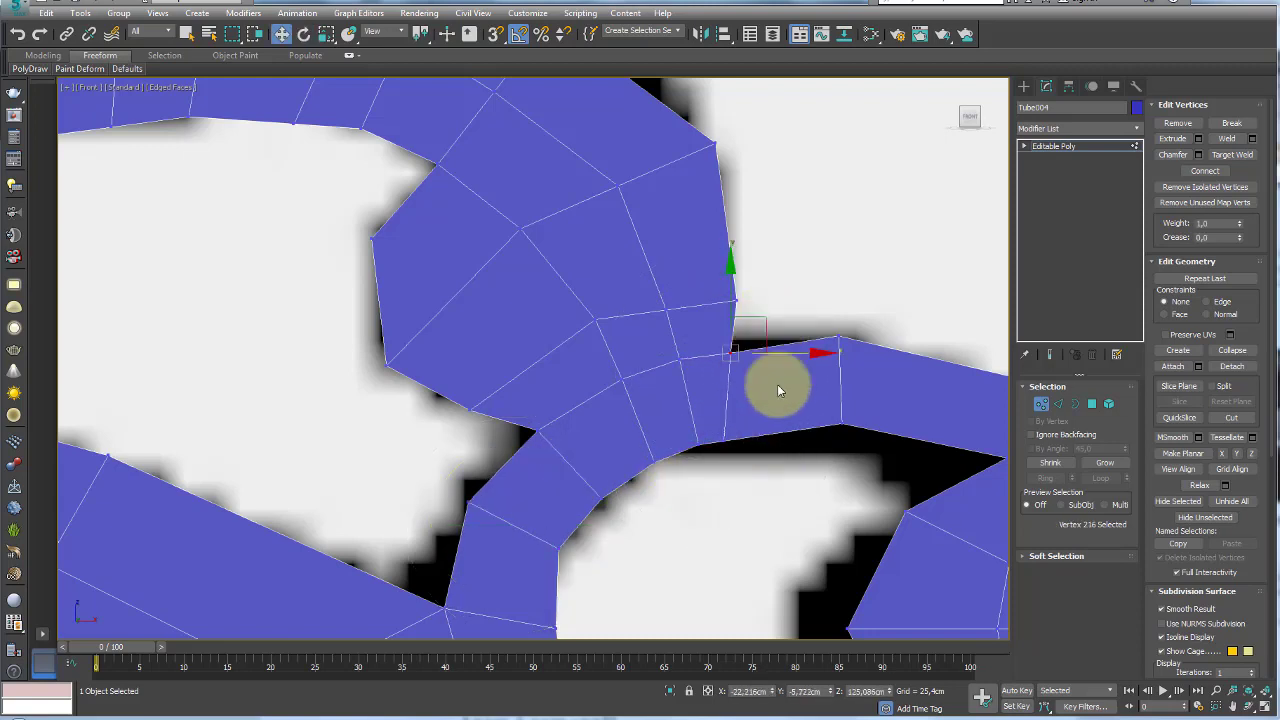
{"action": "left_click", "coordinate": [721, 442]}
{"action": "left_click_drag", "start_coordinate": [771, 400], "coordinate": [786, 395]}
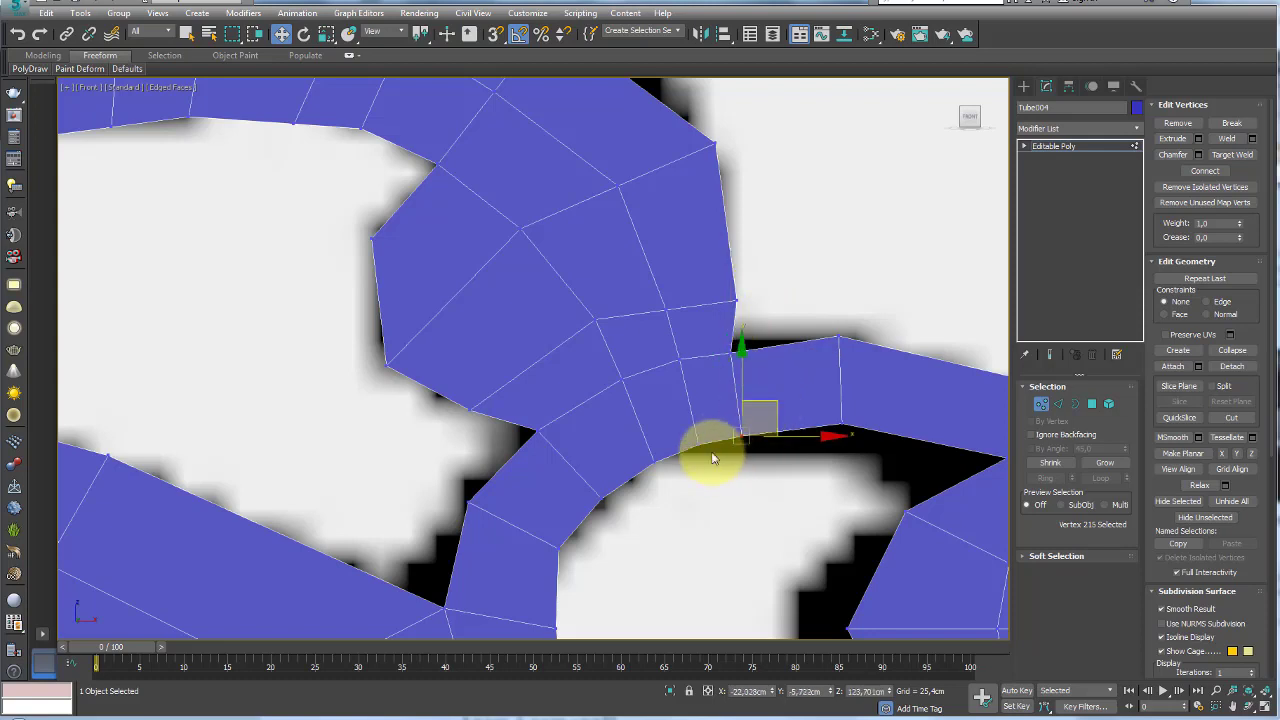
{"action": "left_click", "coordinate": [624, 378]}
{"action": "left_click_drag", "start_coordinate": [644, 352], "coordinate": [633, 355]}
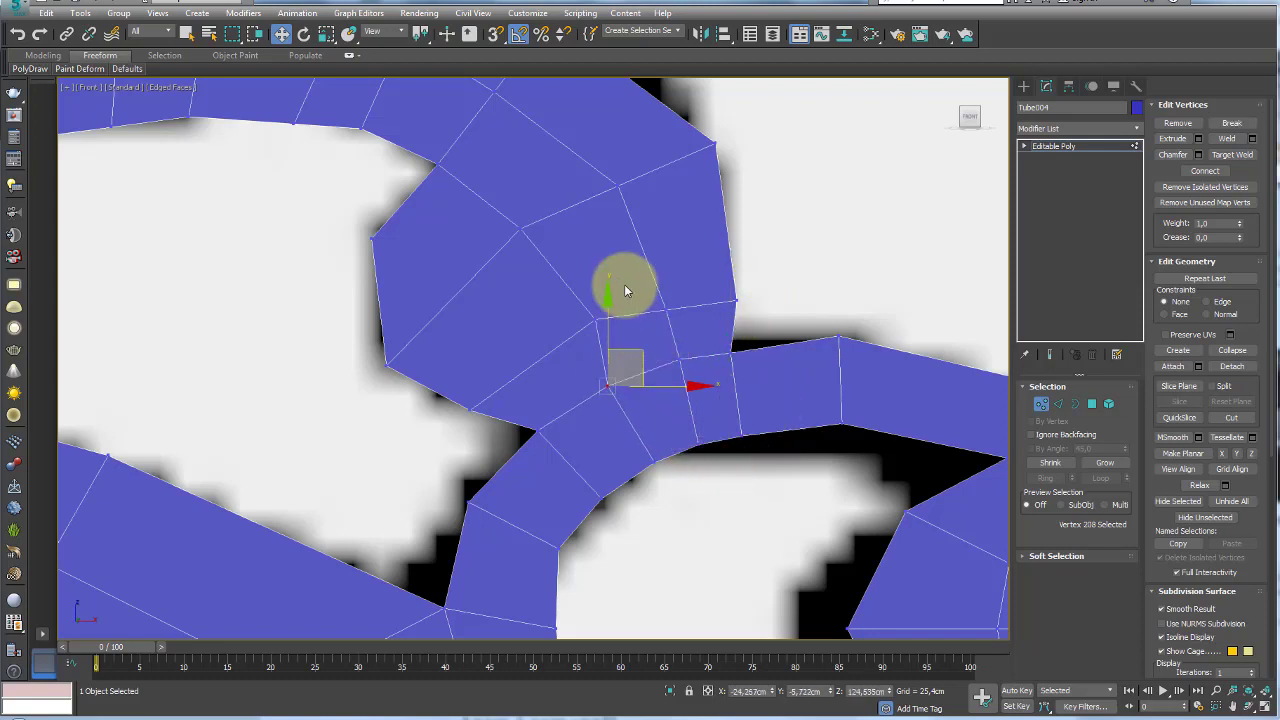
{"action": "left_click", "coordinate": [596, 318]}
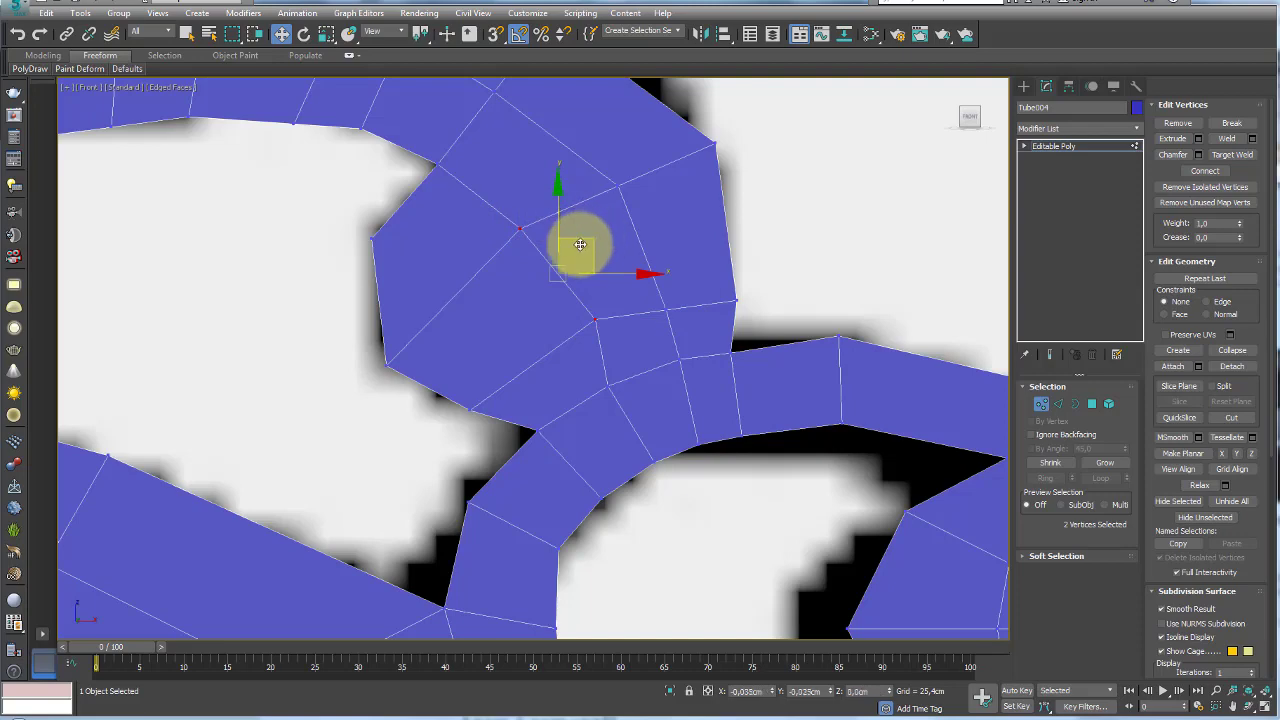
Zoom to the right foot and box-select the vertices at the leg's end
{"action": "scroll", "coordinate": [590, 265], "scroll_direction": "down", "scroll_amount": 4}
{"action": "scroll", "coordinate": [602, 290], "scroll_direction": "down", "scroll_amount": 4}
{"action": "scroll", "coordinate": [606, 320], "scroll_direction": "down", "scroll_amount": 2}
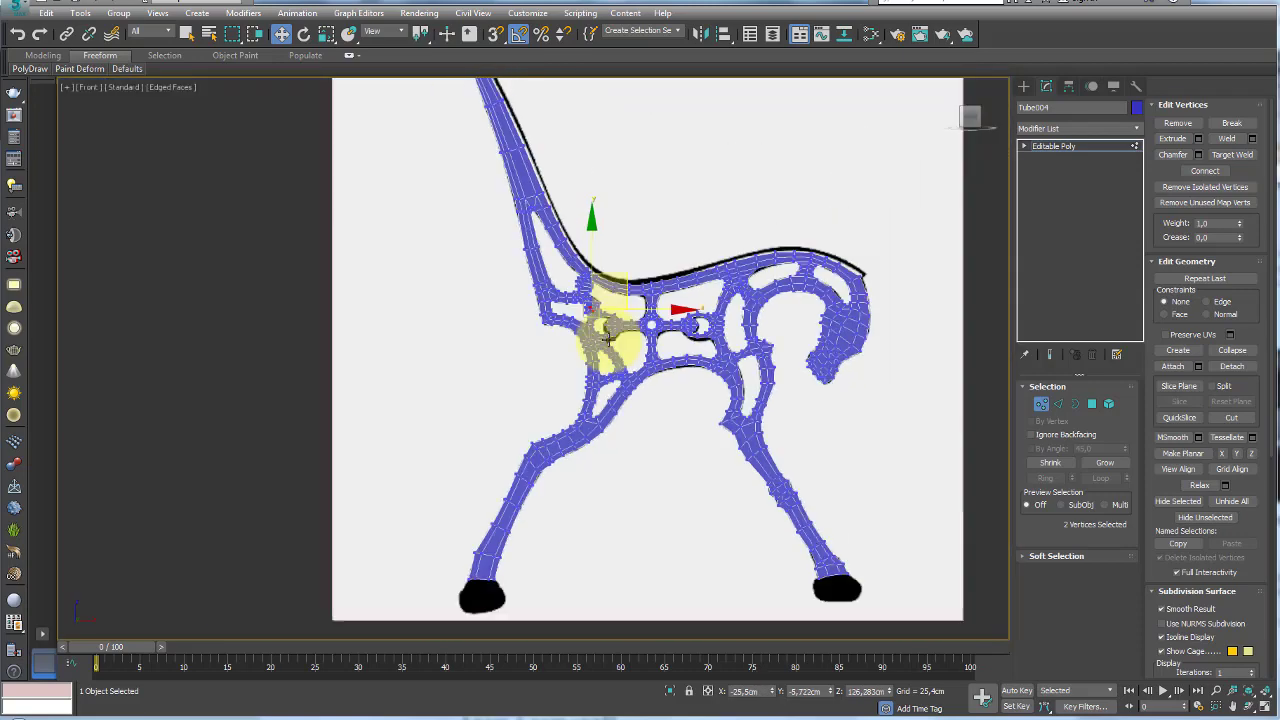
{"action": "scroll", "coordinate": [660, 380], "scroll_direction": "down", "scroll_amount": 2}
{"action": "scroll", "coordinate": [714, 514], "scroll_direction": "up", "scroll_amount": 5}
{"action": "middle_click_drag", "start_coordinate": [751, 528], "coordinate": [727, 430]}
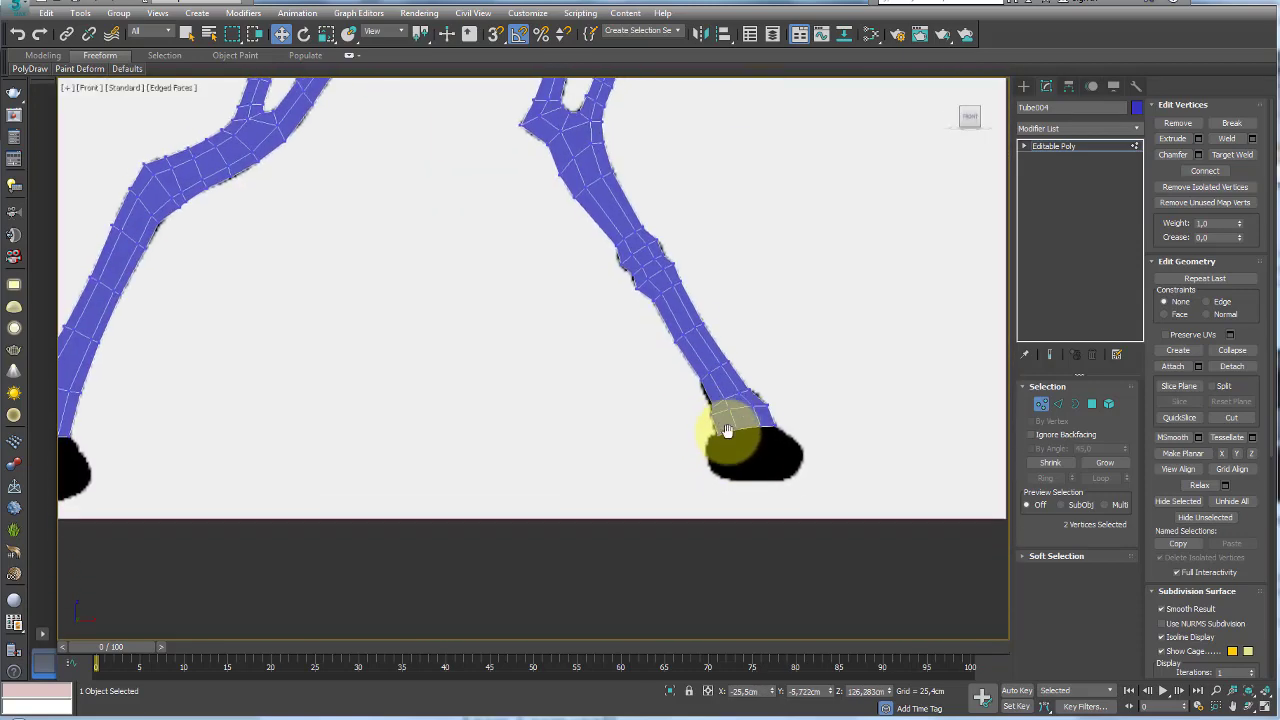
{"action": "scroll", "coordinate": [727, 430], "scroll_direction": "up", "scroll_amount": 2}
{"action": "left_click_drag", "start_coordinate": [876, 441], "coordinate": [668, 406]}
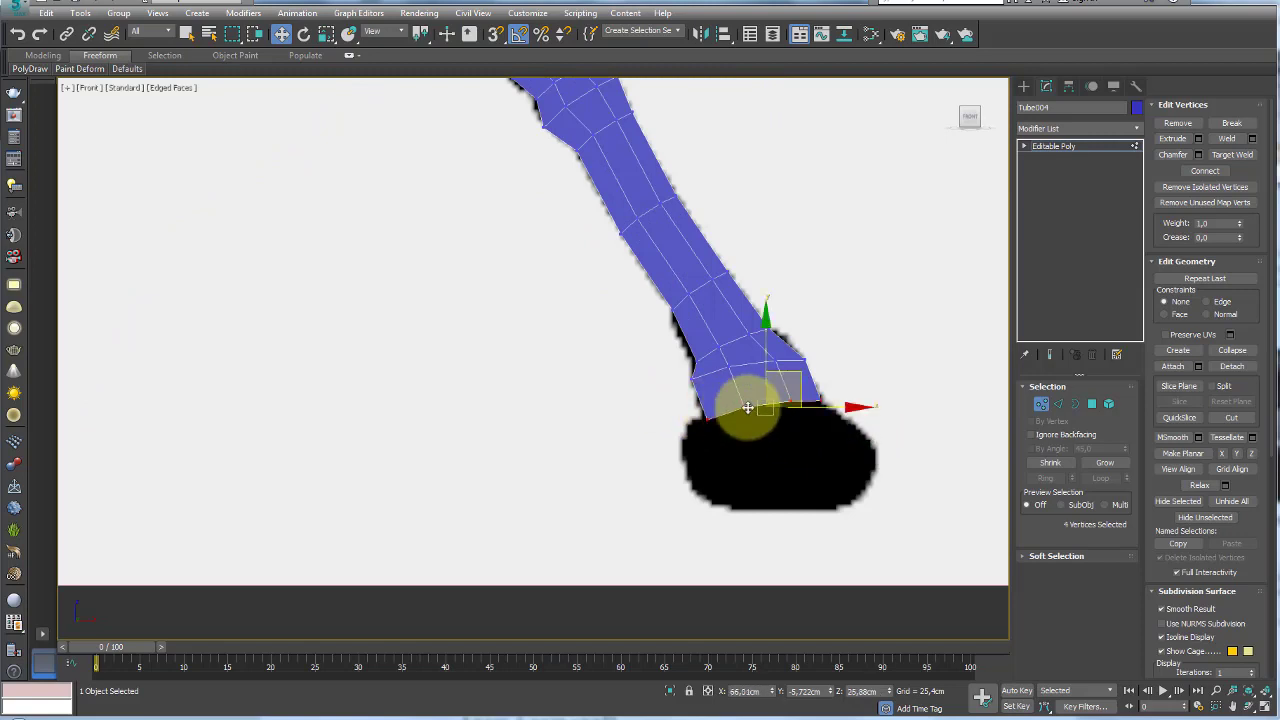
Fit the leg-end vertices over the reference foot and frame the whole bench side
{"action": "scroll", "coordinate": [793, 372], "scroll_direction": "down", "scroll_amount": 3}
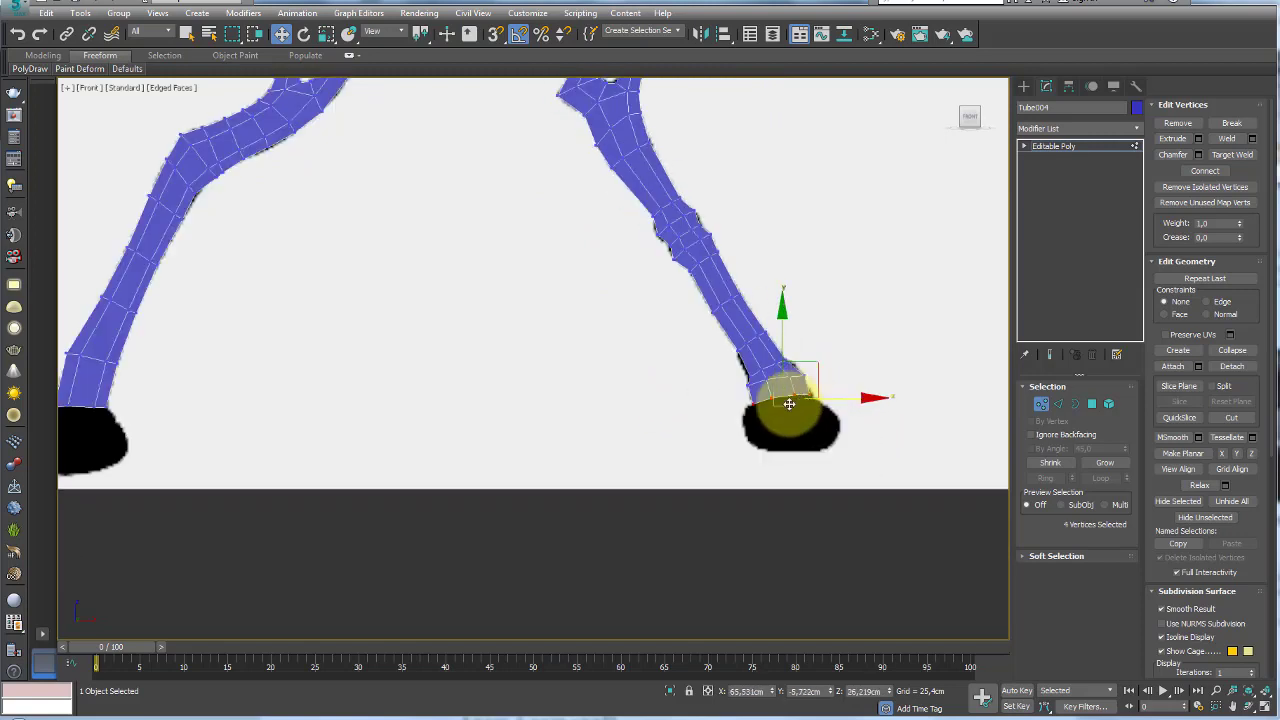
{"action": "middle_click_drag", "start_coordinate": [150, 413], "coordinate": [523, 423]}
{"action": "middle_click_drag", "start_coordinate": [634, 426], "coordinate": [737, 420]}
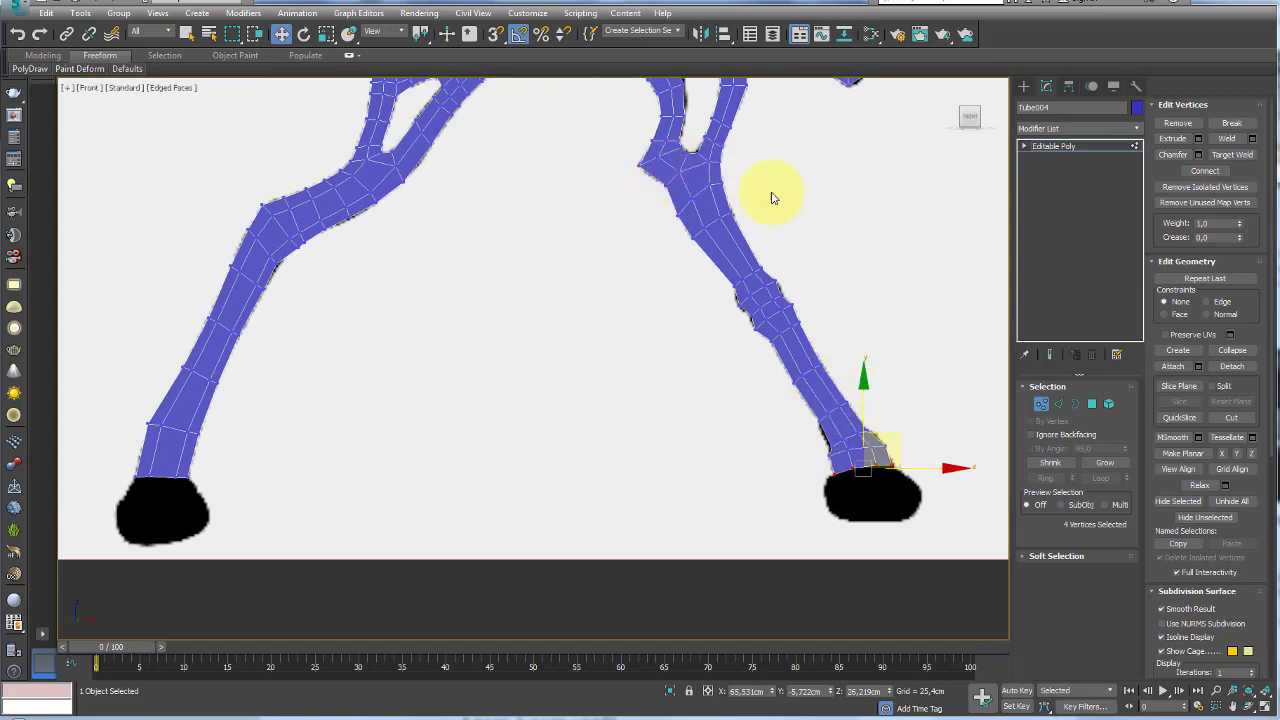
{"action": "scroll", "coordinate": [660, 300], "scroll_direction": "down", "scroll_amount": 2}
{"action": "scroll", "coordinate": [657, 390], "scroll_direction": "down", "scroll_amount": 2}
{"action": "key", "text": "shift+f"}
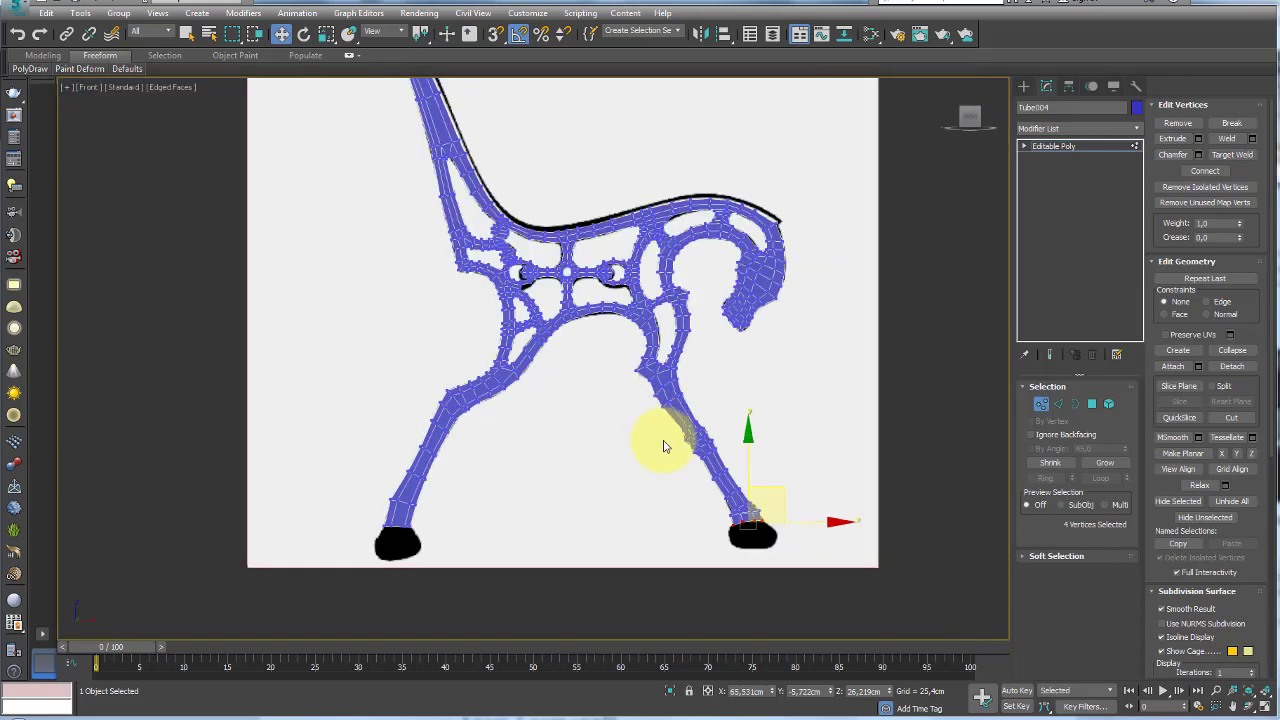
{"action": "mouse_move", "coordinate": [615, 712]}
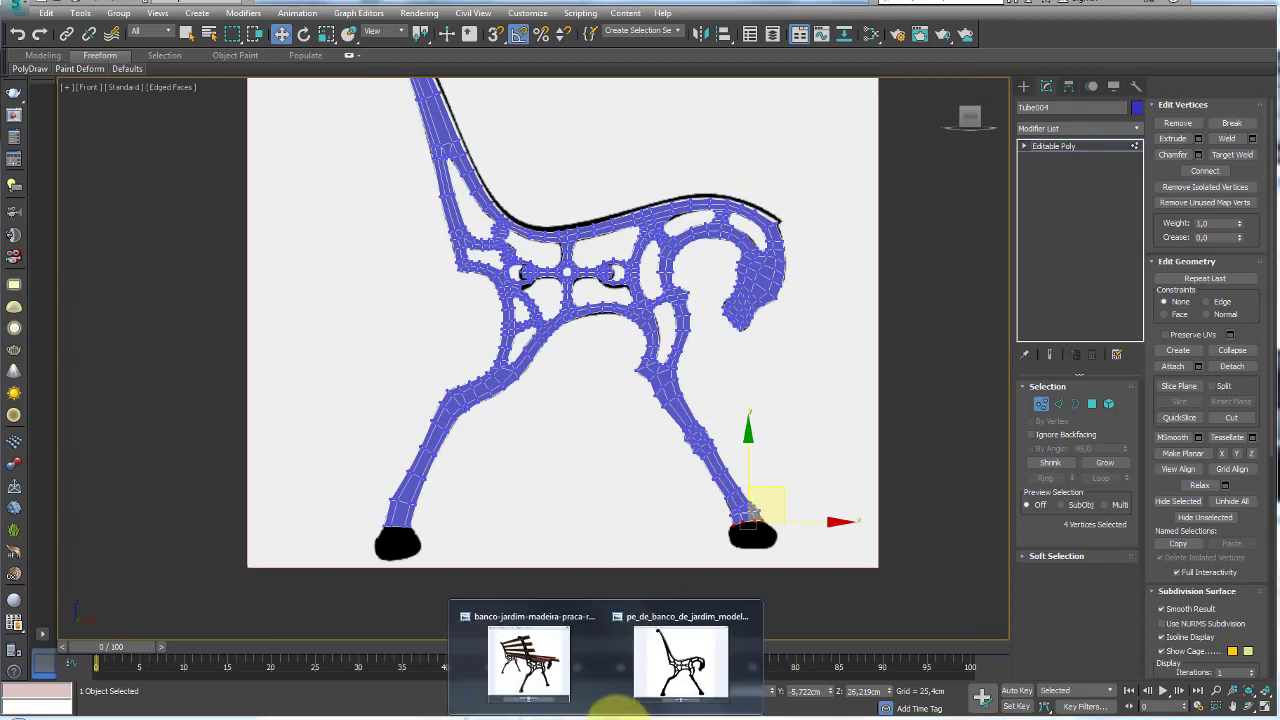
Maximize the bench reference photo and zoom in on the ornate cast-iron leg
{"action": "left_click", "coordinate": [563, 671]}
{"action": "scroll", "coordinate": [785, 326], "scroll_direction": "up", "scroll_amount": 2}
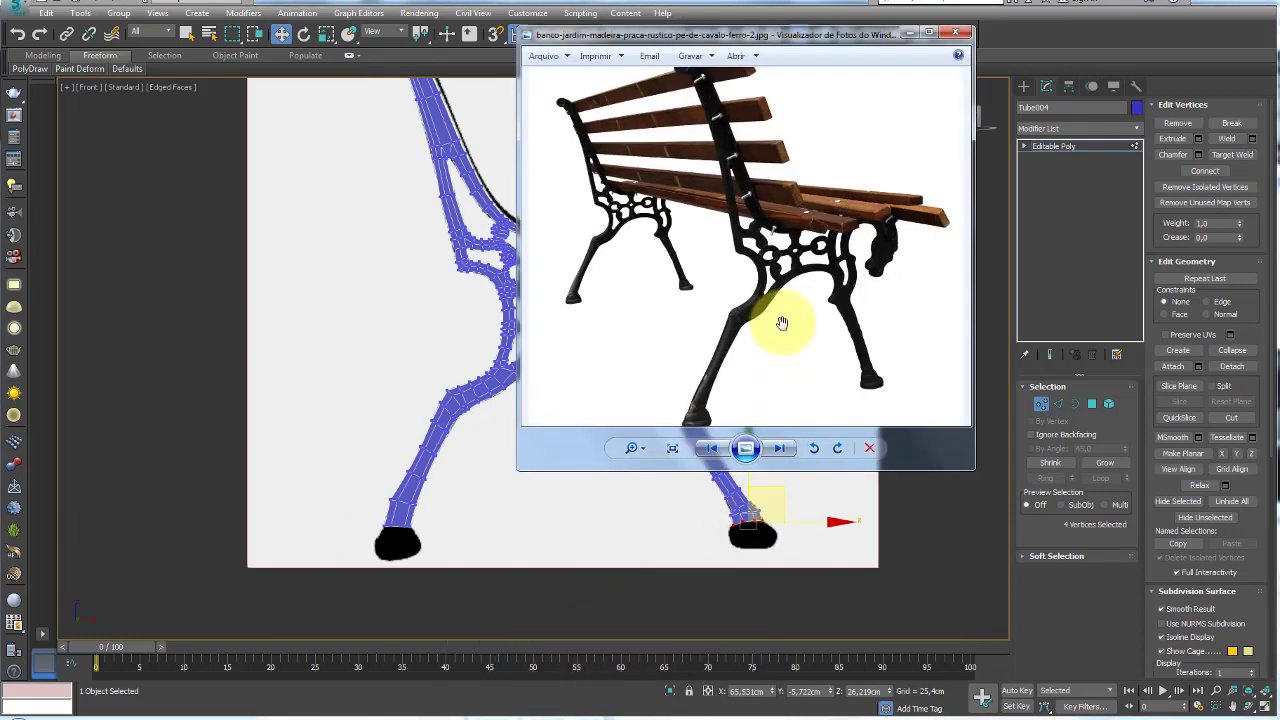
{"action": "left_click", "coordinate": [929, 35]}
{"action": "scroll", "coordinate": [740, 380], "scroll_direction": "up", "scroll_amount": 1}
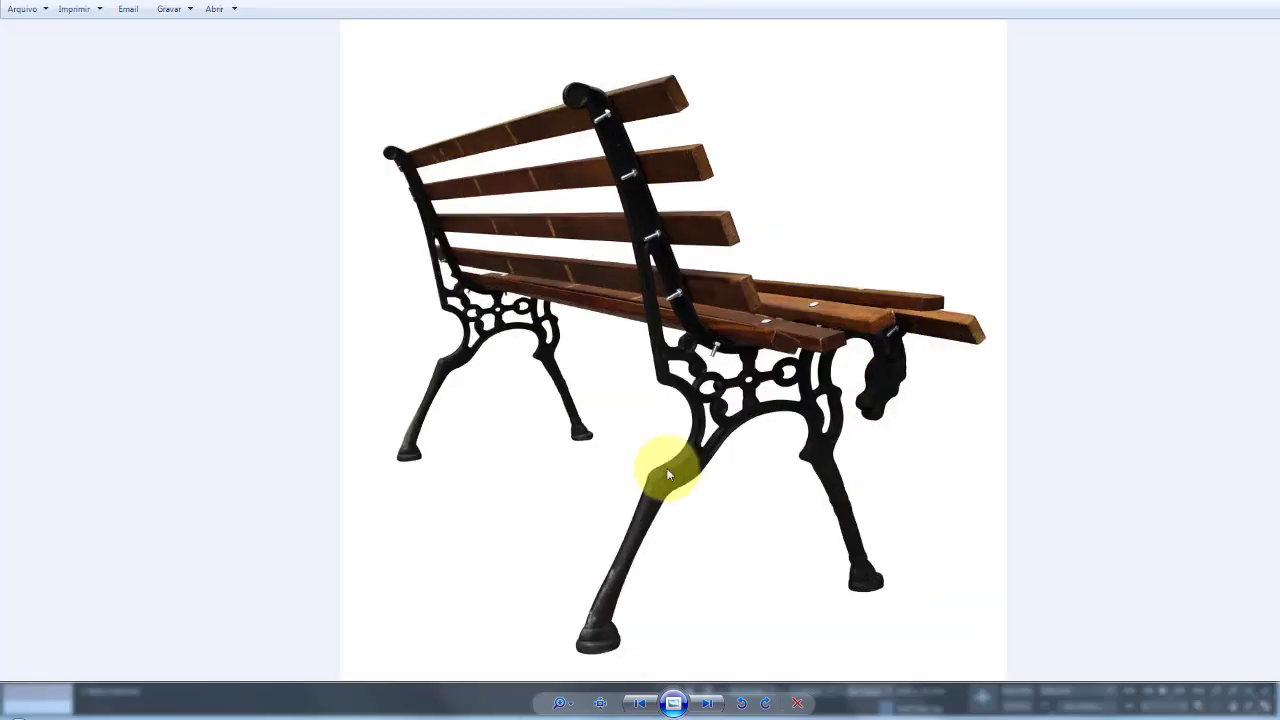
{"action": "scroll", "coordinate": [671, 463], "scroll_direction": "up", "scroll_amount": 2}
{"action": "left_click_drag", "start_coordinate": [634, 586], "coordinate": [651, 355]}
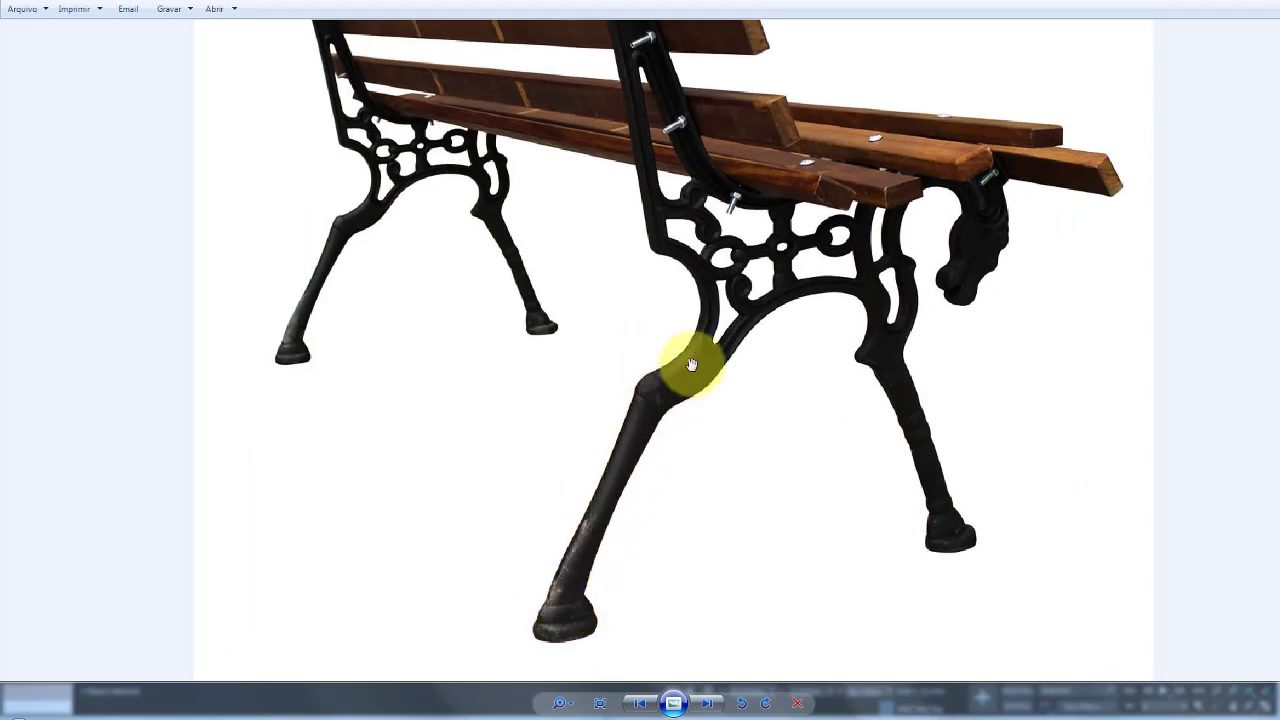
{"action": "scroll", "coordinate": [691, 363], "scroll_direction": "up", "scroll_amount": 2}
{"action": "left_click_drag", "start_coordinate": [811, 266], "coordinate": [781, 462]}
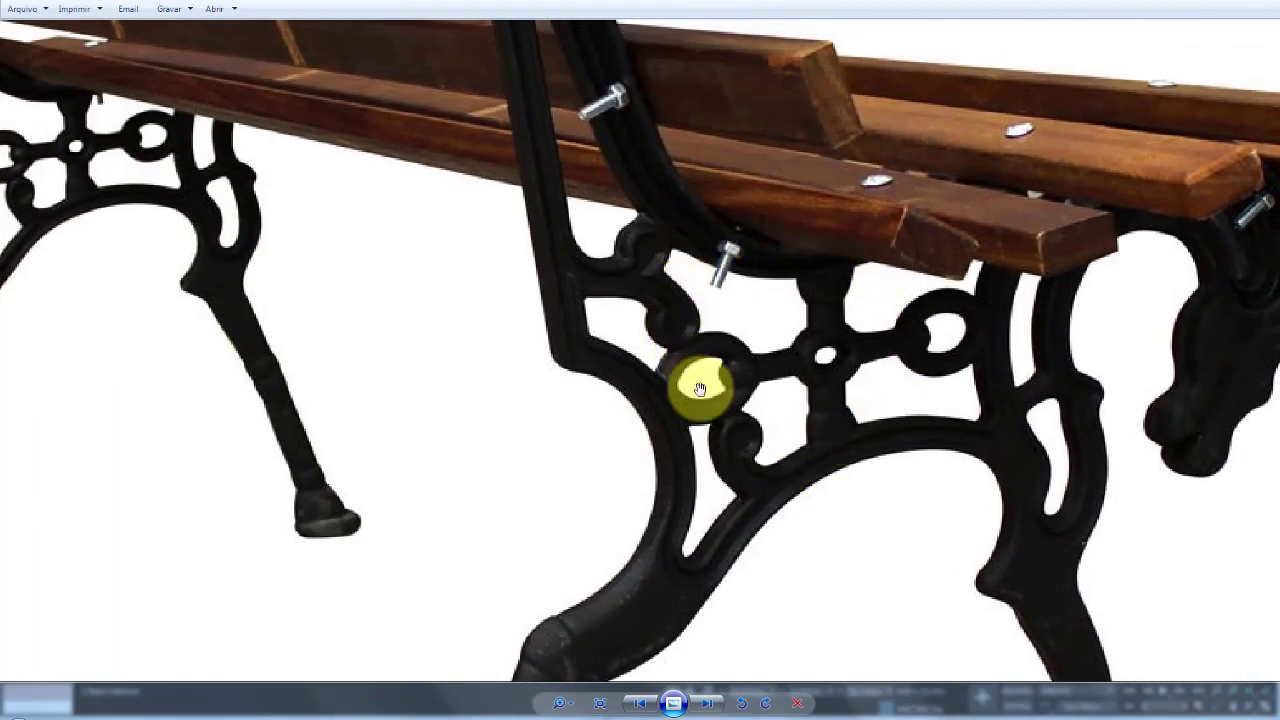
{"action": "scroll", "coordinate": [740, 386], "scroll_direction": "down", "scroll_amount": 3}
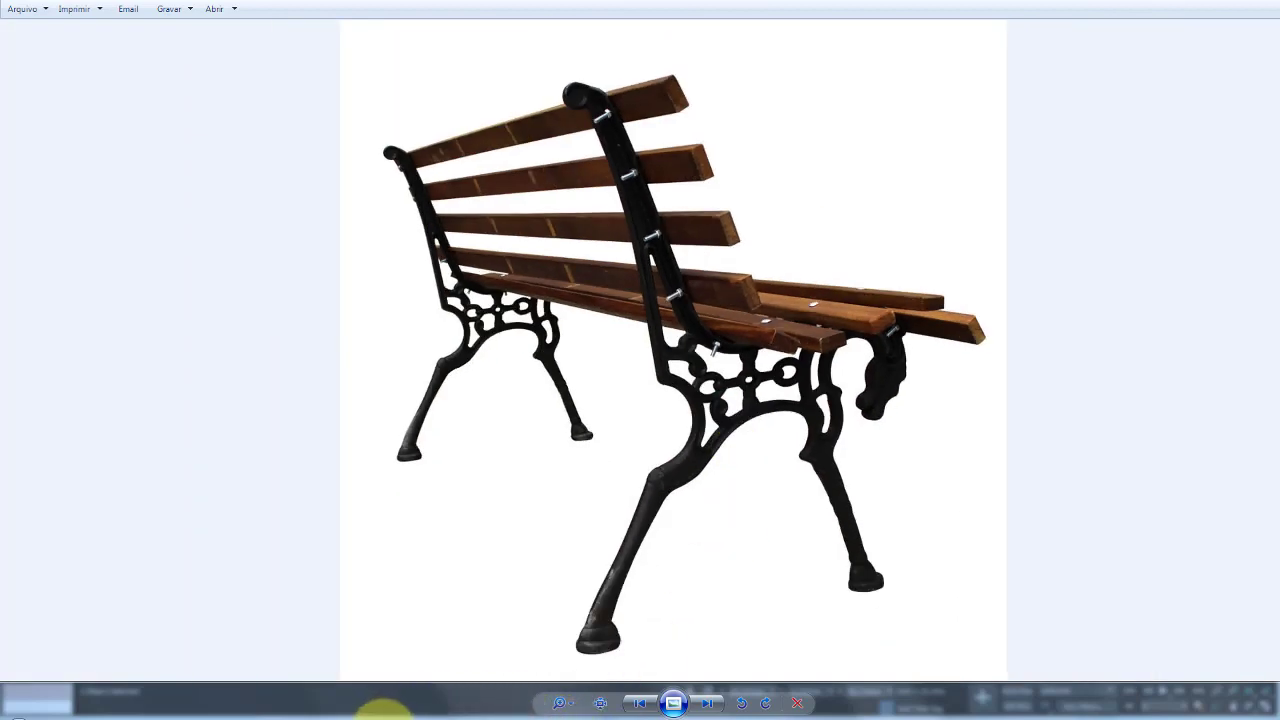
Return to 3ds Max and exit sub-object editing to the Editable Poly object level
{"action": "left_click", "coordinate": [395, 706]}
{"action": "left_click", "coordinate": [252, 712]}
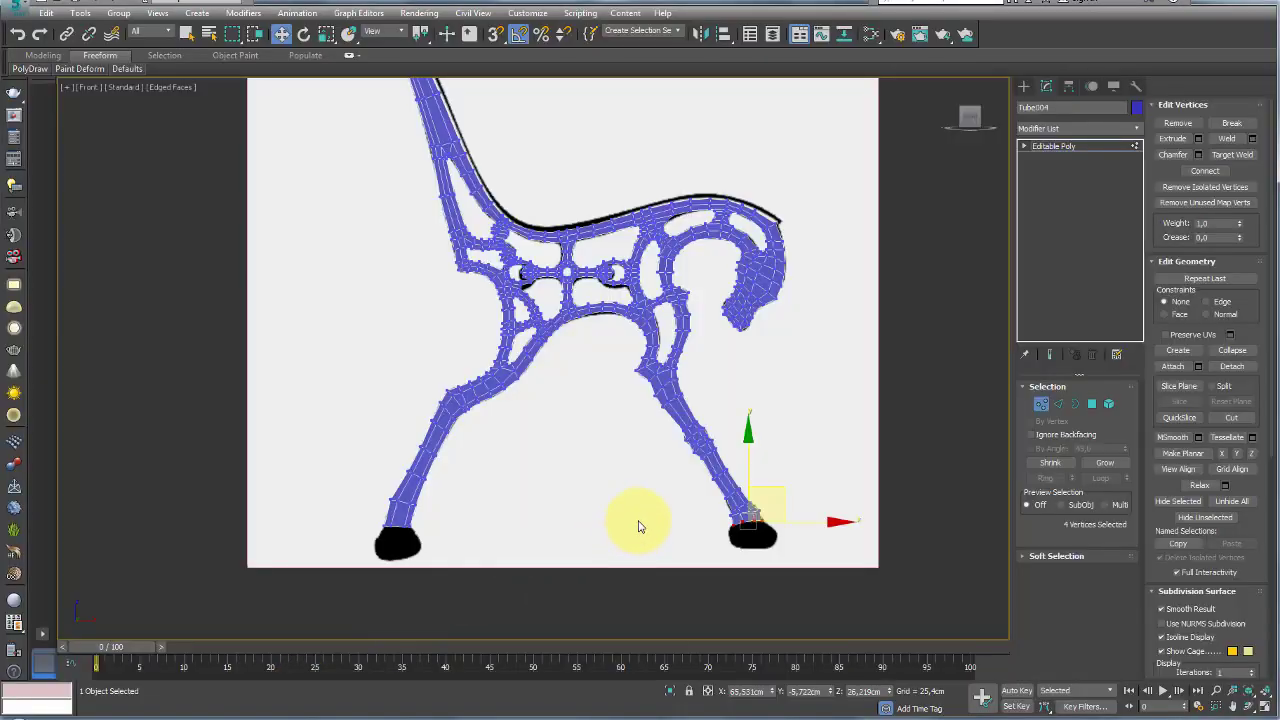
{"action": "left_click", "coordinate": [1108, 403]}
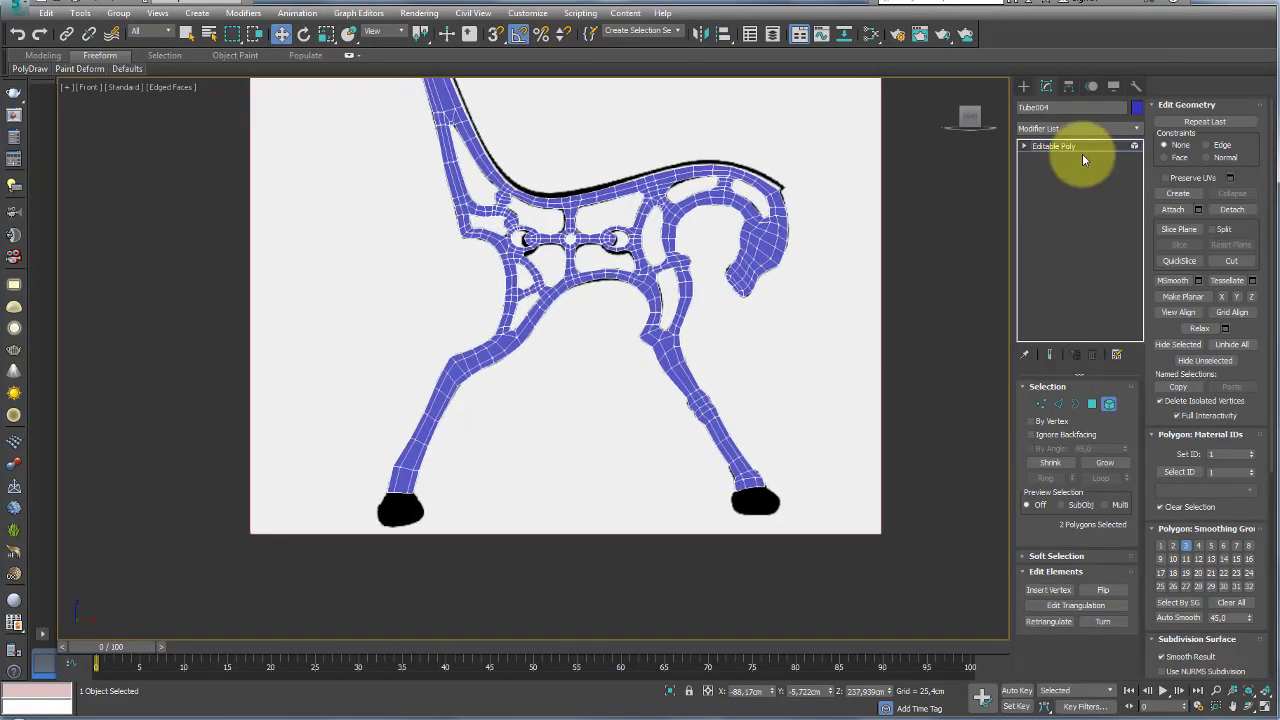
{"action": "left_click", "coordinate": [1074, 143]}
Orbit and zoom in Perspective to check the leg mesh against the reference
{"action": "scroll", "coordinate": [901, 345], "scroll_direction": "up", "scroll_amount": 10}
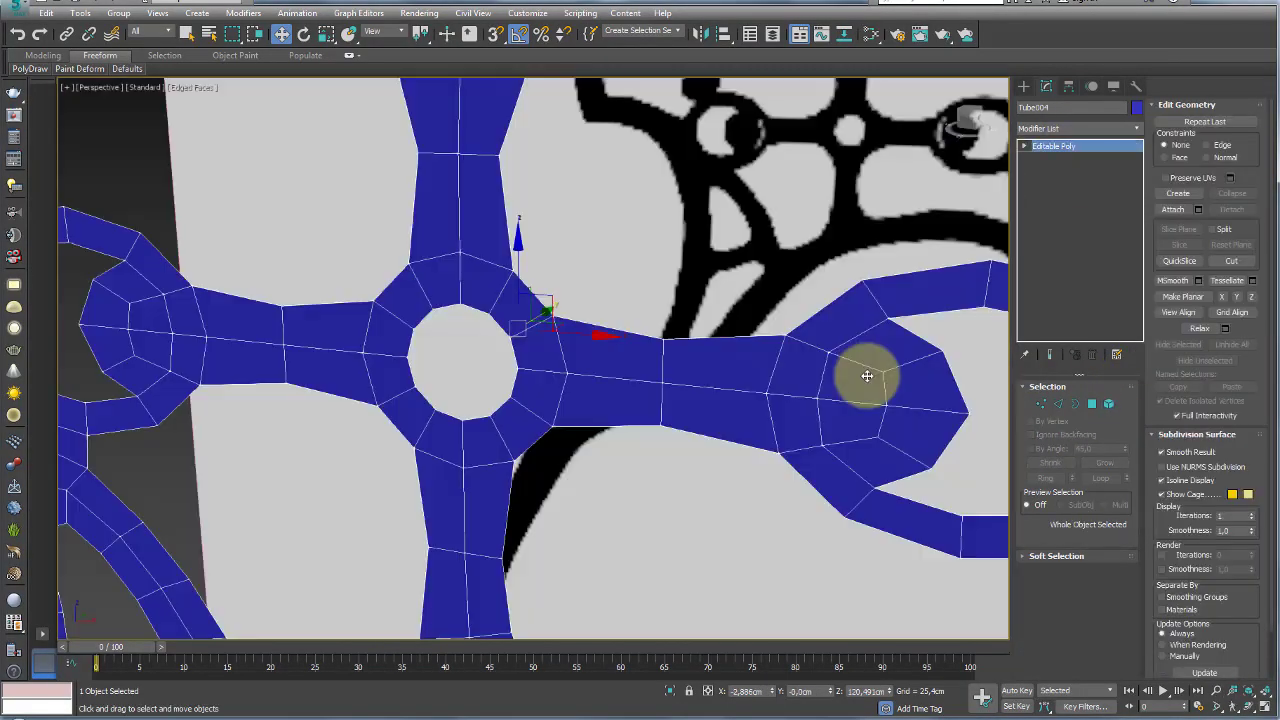
{"action": "mouse_move", "coordinate": [823, 406]}
{"action": "middle_mouse_down", "text": "alt"}
{"action": "mouse_move", "coordinate": [814, 443]}
{"action": "mouse_move", "coordinate": [776, 437]}
{"action": "mouse_move", "coordinate": [849, 408]}
{"action": "mouse_move", "coordinate": [723, 394]}
{"action": "mouse_move", "coordinate": [704, 358]}
{"action": "middle_mouse_up", "text": "alt"}
{"action": "scroll", "coordinate": [704, 358], "scroll_direction": "up", "scroll_amount": 3}
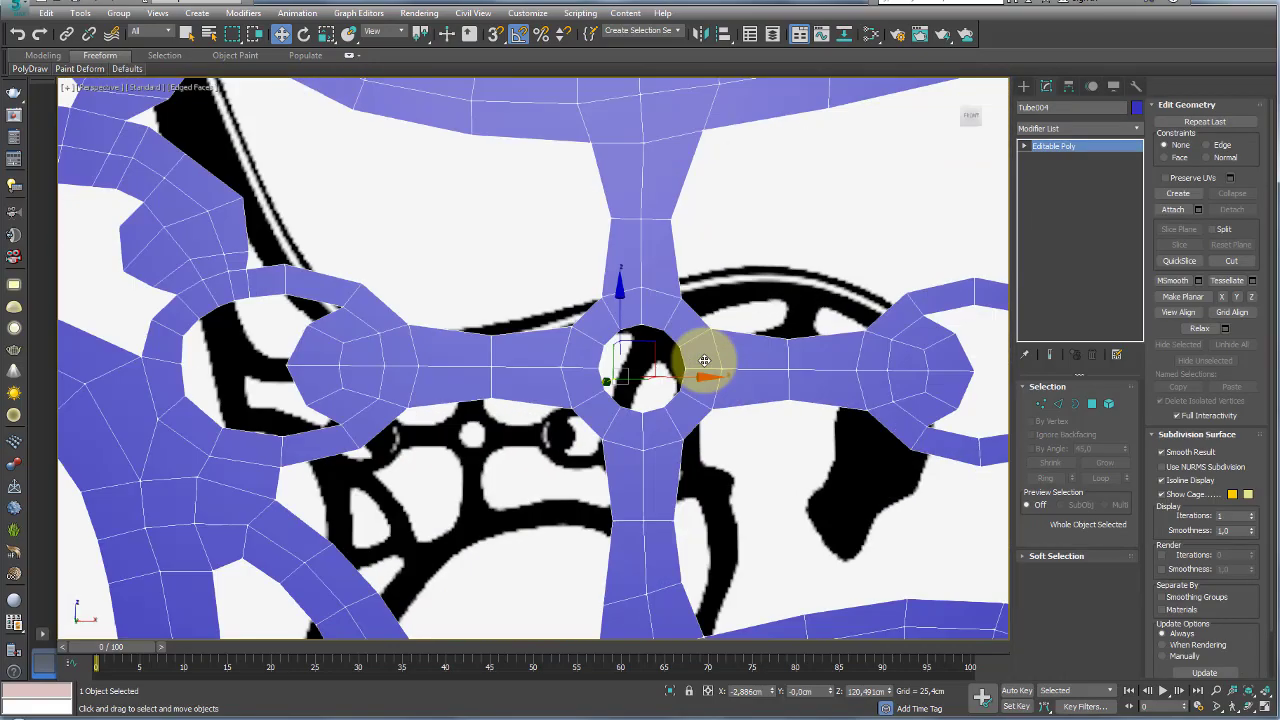
{"action": "scroll", "coordinate": [706, 357], "scroll_direction": "up", "scroll_amount": 2}
{"action": "scroll", "coordinate": [743, 363], "scroll_direction": "up", "scroll_amount": 2}
{"action": "scroll", "coordinate": [706, 383], "scroll_direction": "up", "scroll_amount": 2}
{"action": "scroll", "coordinate": [731, 418], "scroll_direction": "down", "scroll_amount": 8}
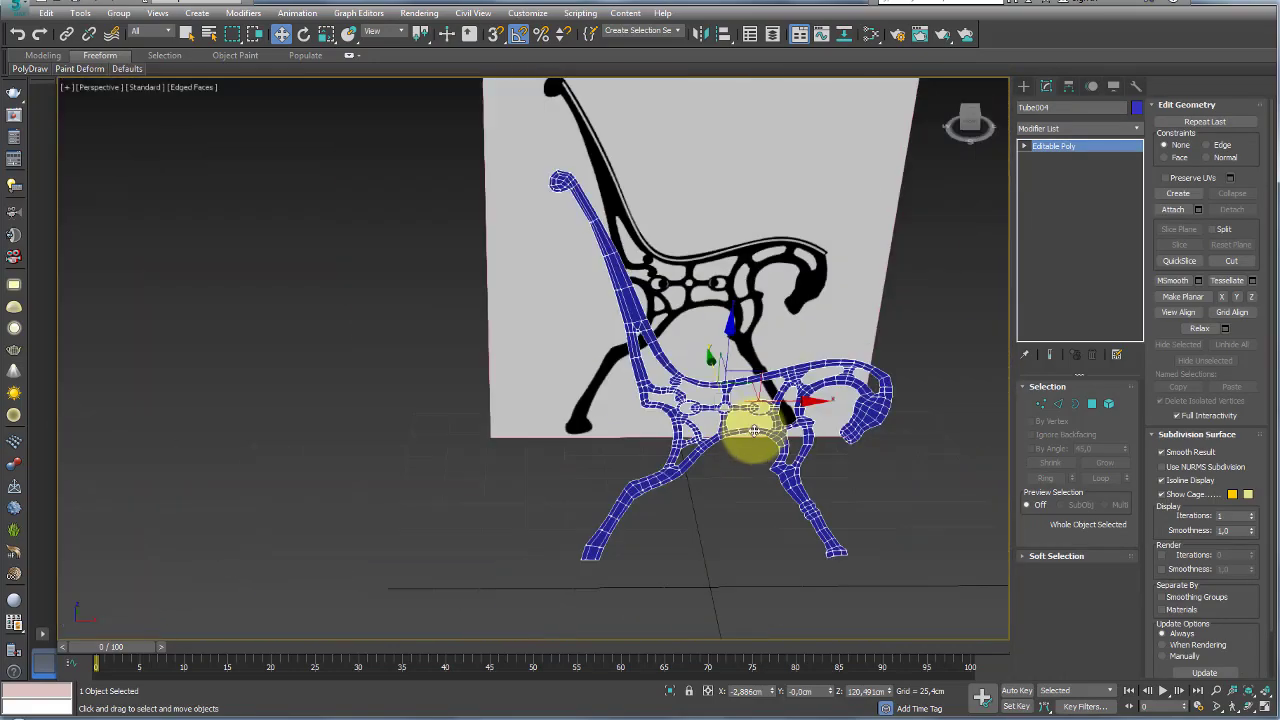
{"action": "middle_click_drag", "start_coordinate": [749, 434], "coordinate": [651, 571], "text": "alt"}
Zoom into the leg's ring ornament in the bench photo, then return to the model
{"action": "left_click", "coordinate": [540, 650]}
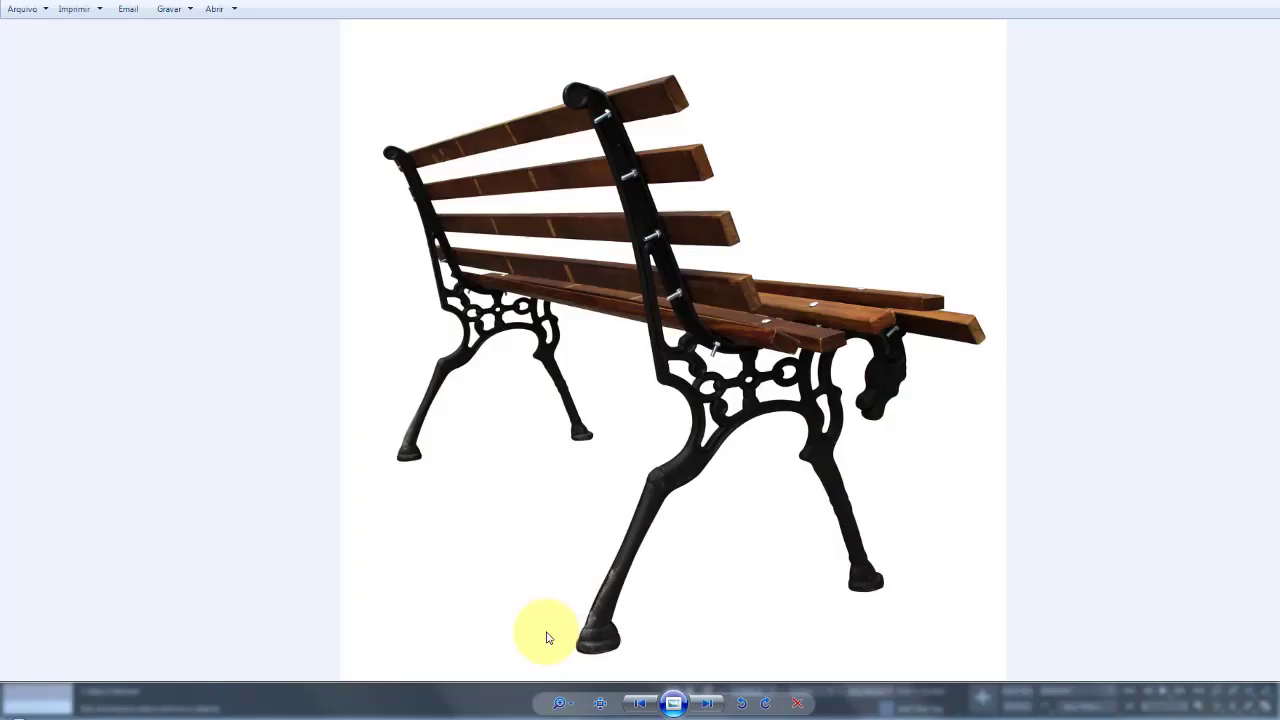
{"action": "scroll", "coordinate": [757, 449], "scroll_direction": "up", "scroll_amount": 2}
{"action": "scroll", "coordinate": [837, 277], "scroll_direction": "up", "scroll_amount": 2}
{"action": "scroll", "coordinate": [797, 410], "scroll_direction": "up", "scroll_amount": 1}
{"action": "scroll", "coordinate": [797, 410], "scroll_direction": "up", "scroll_amount": 2}
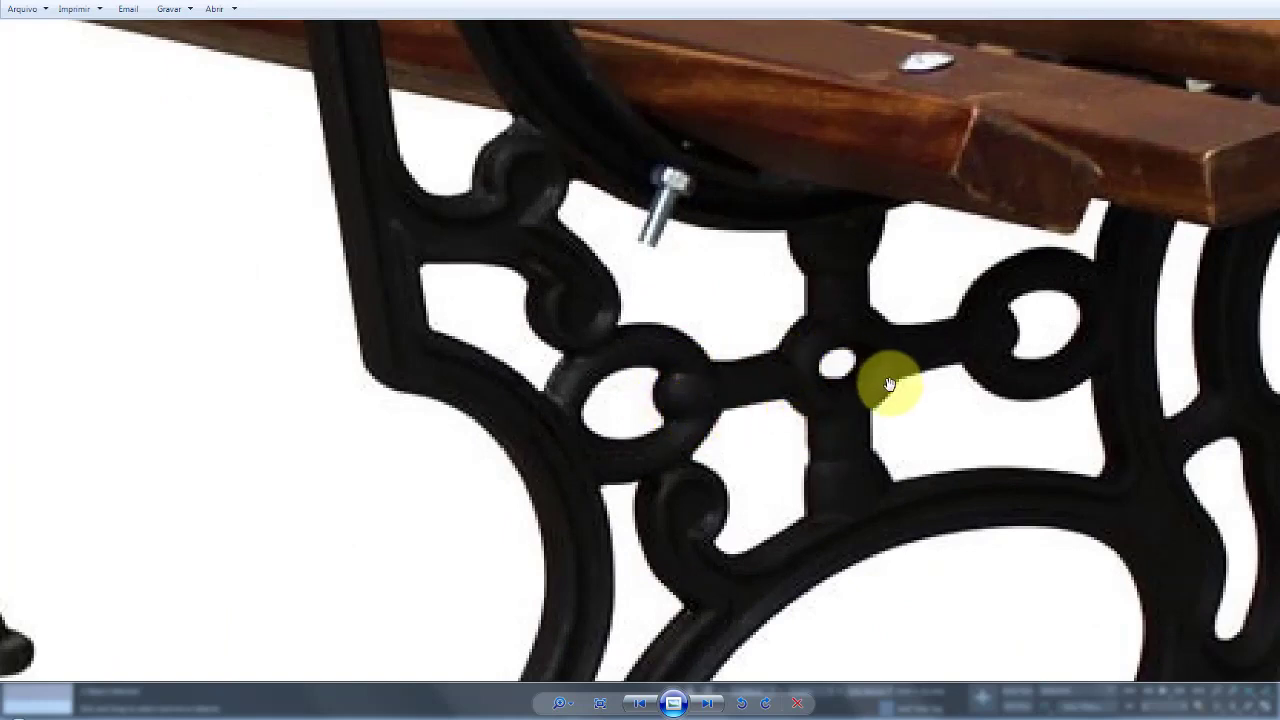
{"action": "scroll", "coordinate": [894, 380], "scroll_direction": "up", "scroll_amount": 3}
{"action": "scroll", "coordinate": [877, 363], "scroll_direction": "down", "scroll_amount": 2}
{"action": "scroll", "coordinate": [795, 305], "scroll_direction": "down", "scroll_amount": 1}
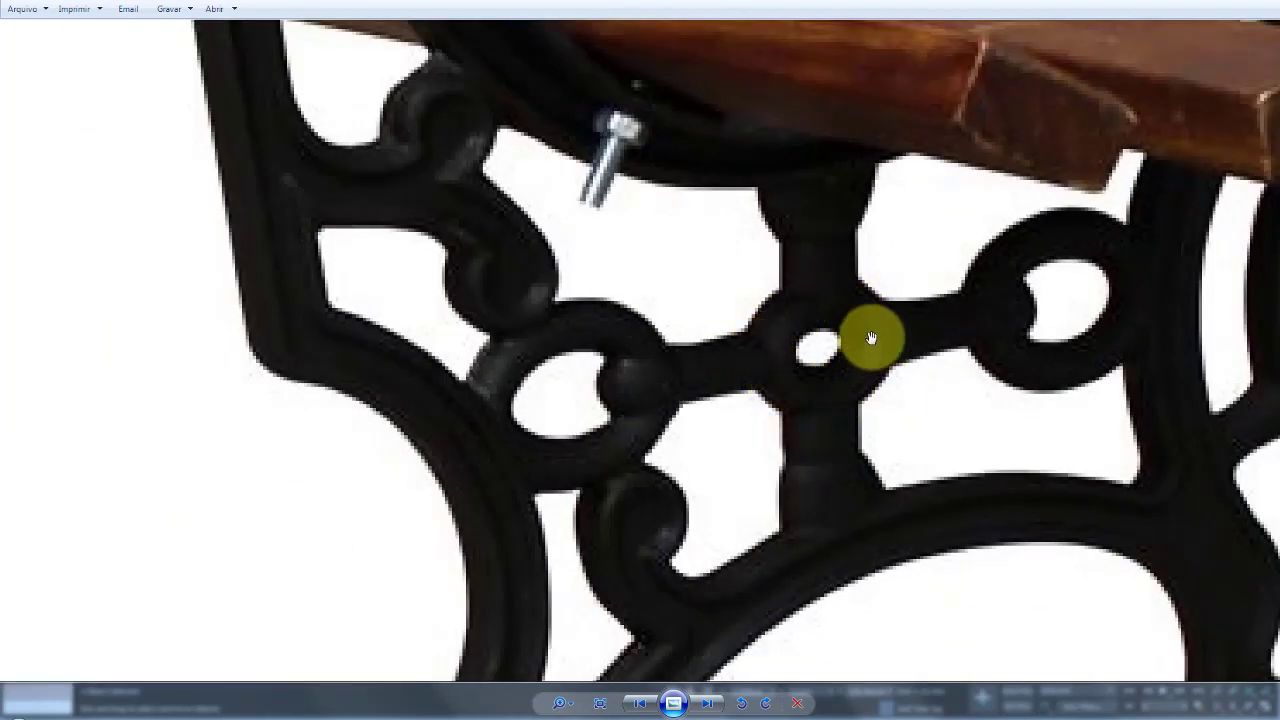
{"action": "scroll", "coordinate": [783, 316], "scroll_direction": "up", "scroll_amount": 1}
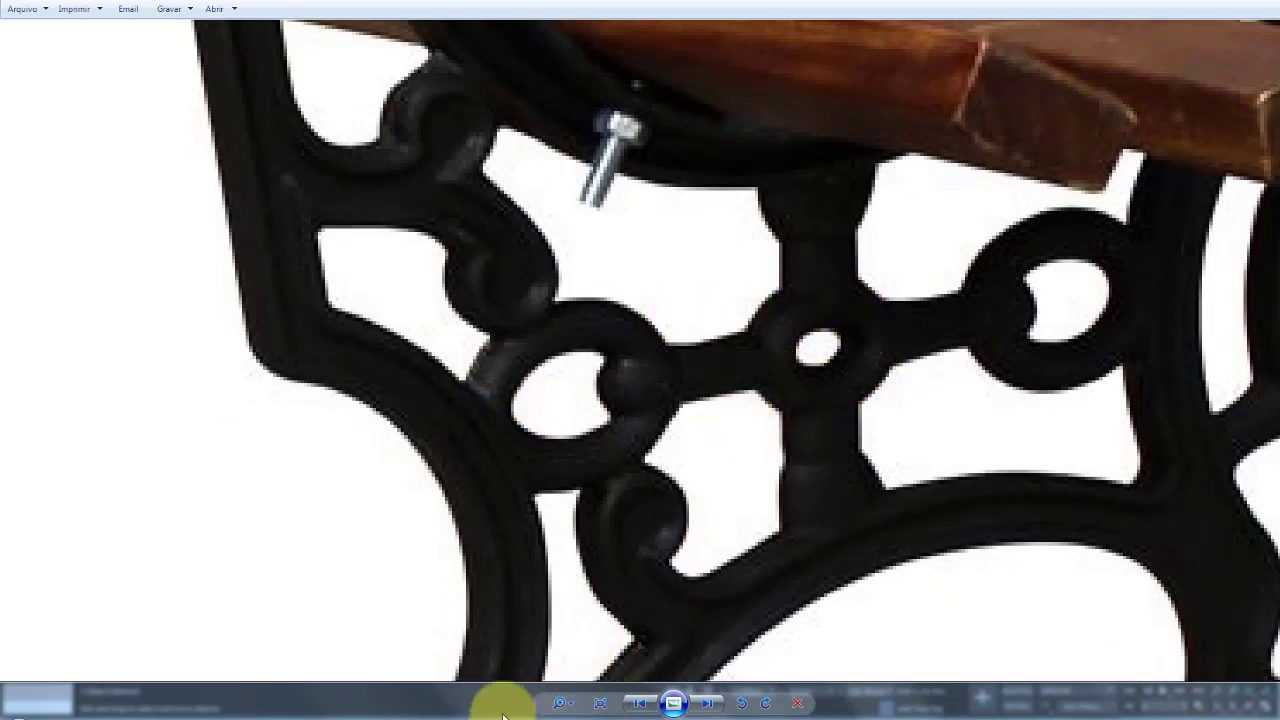
{"action": "scroll", "coordinate": [398, 705], "scroll_direction": "down", "scroll_amount": 2}
{"action": "key", "text": "alt+Tab"}
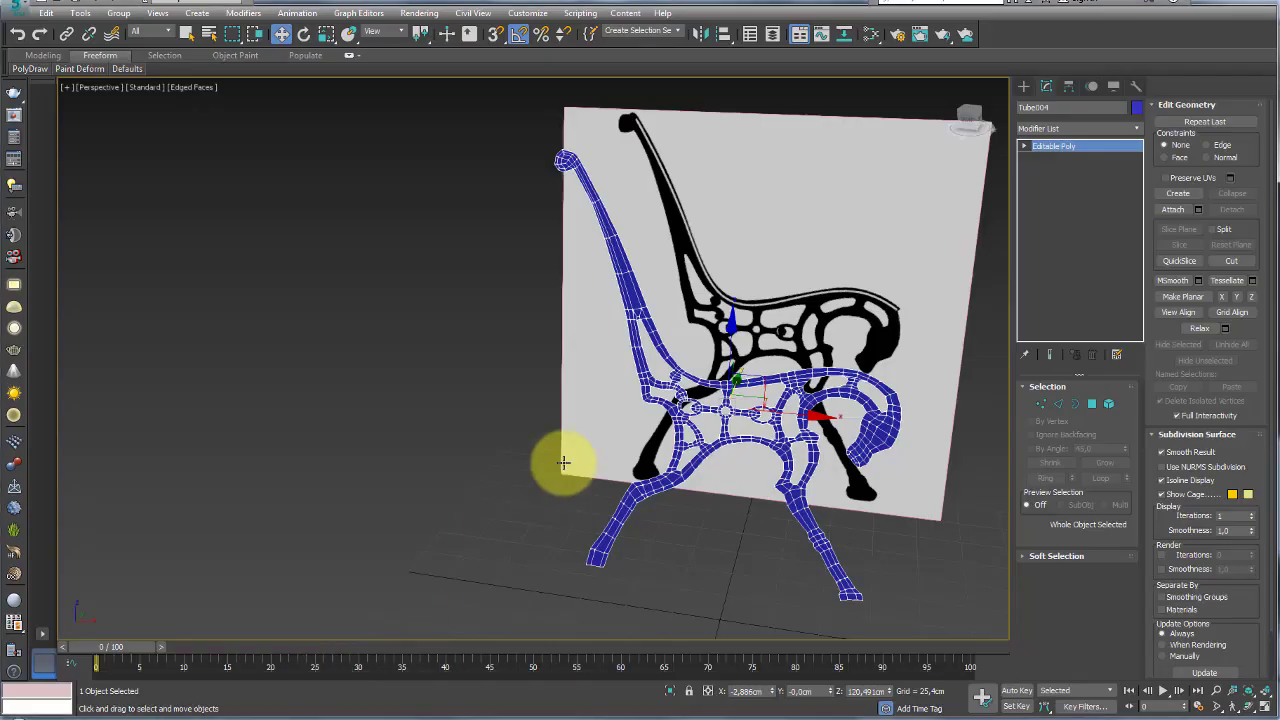
{"action": "scroll", "coordinate": [823, 437], "scroll_direction": "up", "scroll_amount": 5}
Select the edge ring around the first oval ring ornament
{"action": "middle_click_drag", "start_coordinate": [823, 437], "coordinate": [857, 449]}
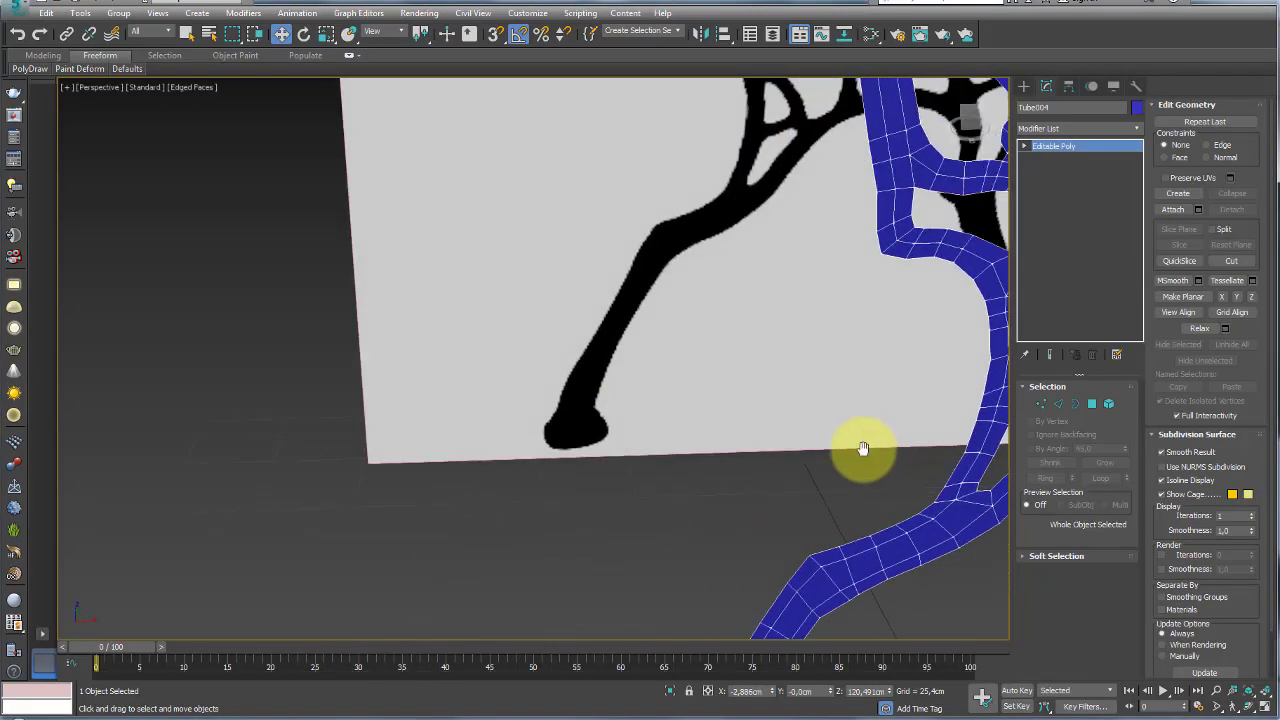
{"action": "scroll", "coordinate": [645, 375], "scroll_direction": "up", "scroll_amount": 3}
{"action": "scroll", "coordinate": [645, 375], "scroll_direction": "up", "scroll_amount": 5}
{"action": "scroll", "coordinate": [729, 329], "scroll_direction": "down", "scroll_amount": 4}
{"action": "scroll", "coordinate": [671, 309], "scroll_direction": "up", "scroll_amount": 2}
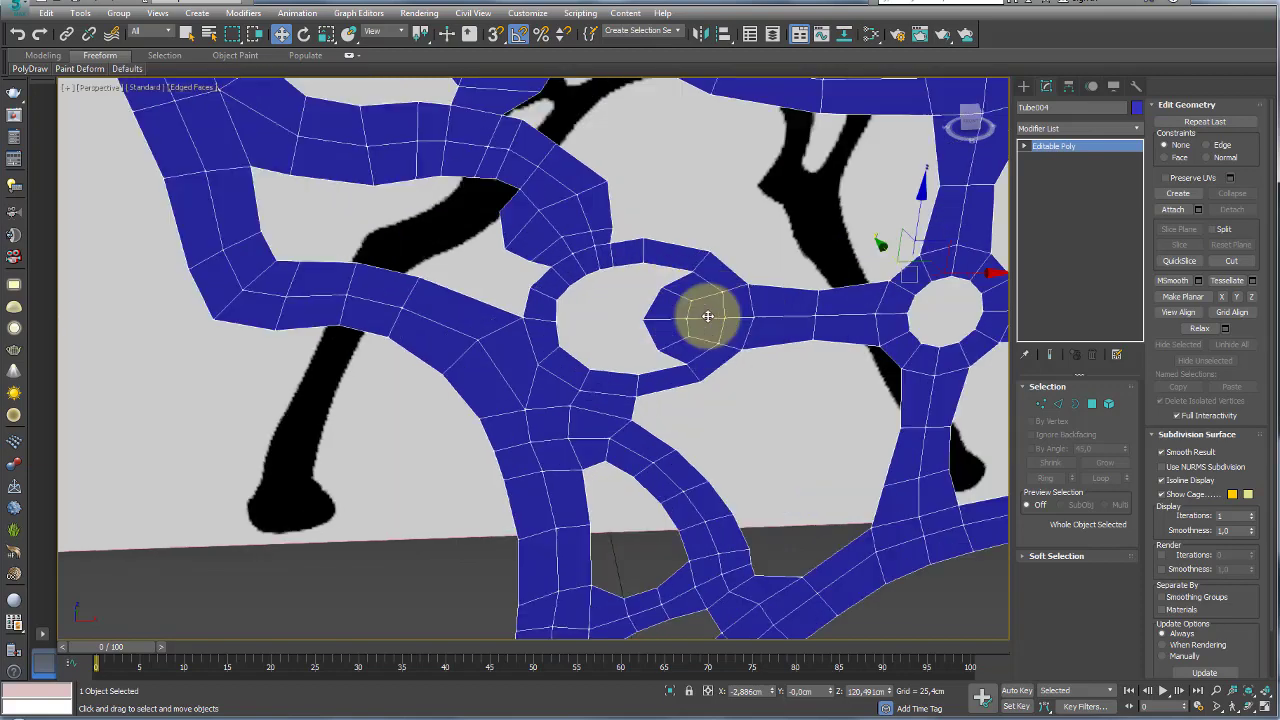
{"action": "scroll", "coordinate": [700, 306], "scroll_direction": "up", "scroll_amount": 2}
{"action": "left_click", "coordinate": [1058, 403]}
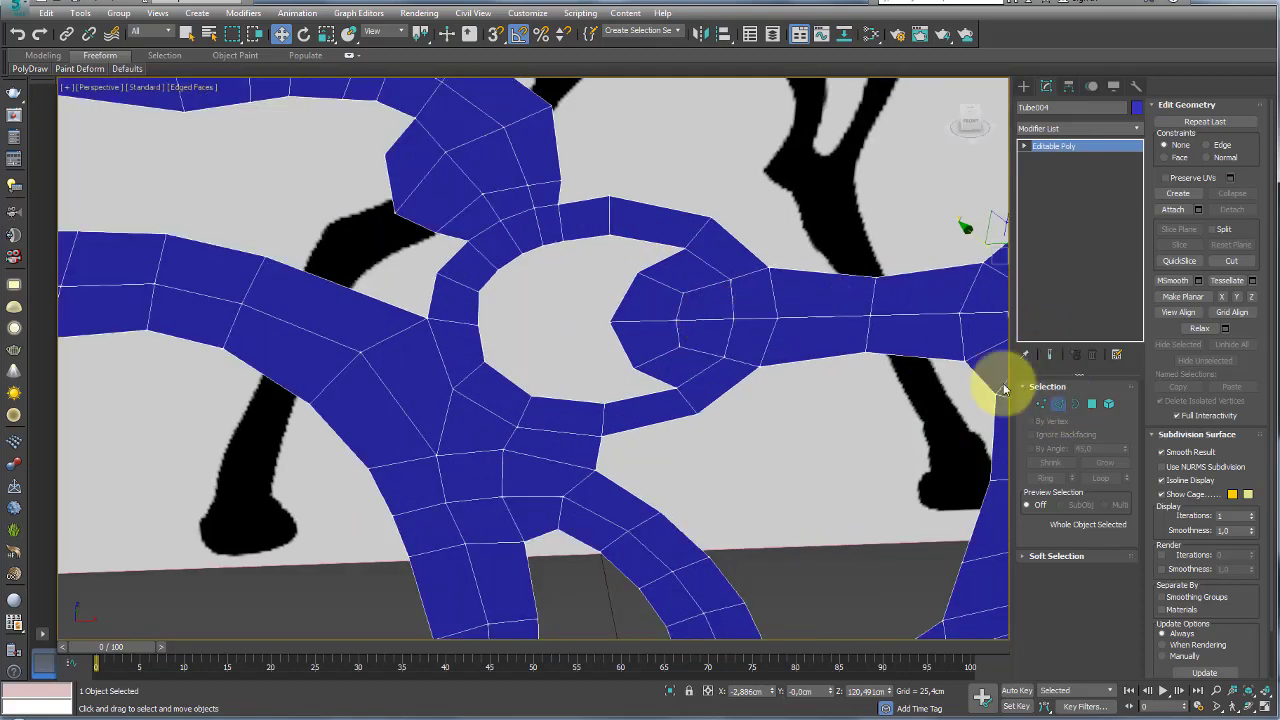
{"action": "left_click", "coordinate": [760, 268]}
{"action": "left_click", "coordinate": [1045, 477]}
Add the second oval's edge ring and push both back about -0.458cm in Y
{"action": "mouse_move", "coordinate": [849, 391]}
{"action": "middle_mouse_down", "text": "alt"}
{"action": "mouse_move", "coordinate": [563, 360]}
{"action": "mouse_move", "coordinate": [676, 363]}
{"action": "middle_mouse_up", "text": "alt"}
{"action": "scroll", "coordinate": [660, 365], "scroll_direction": "down", "scroll_amount": 2}
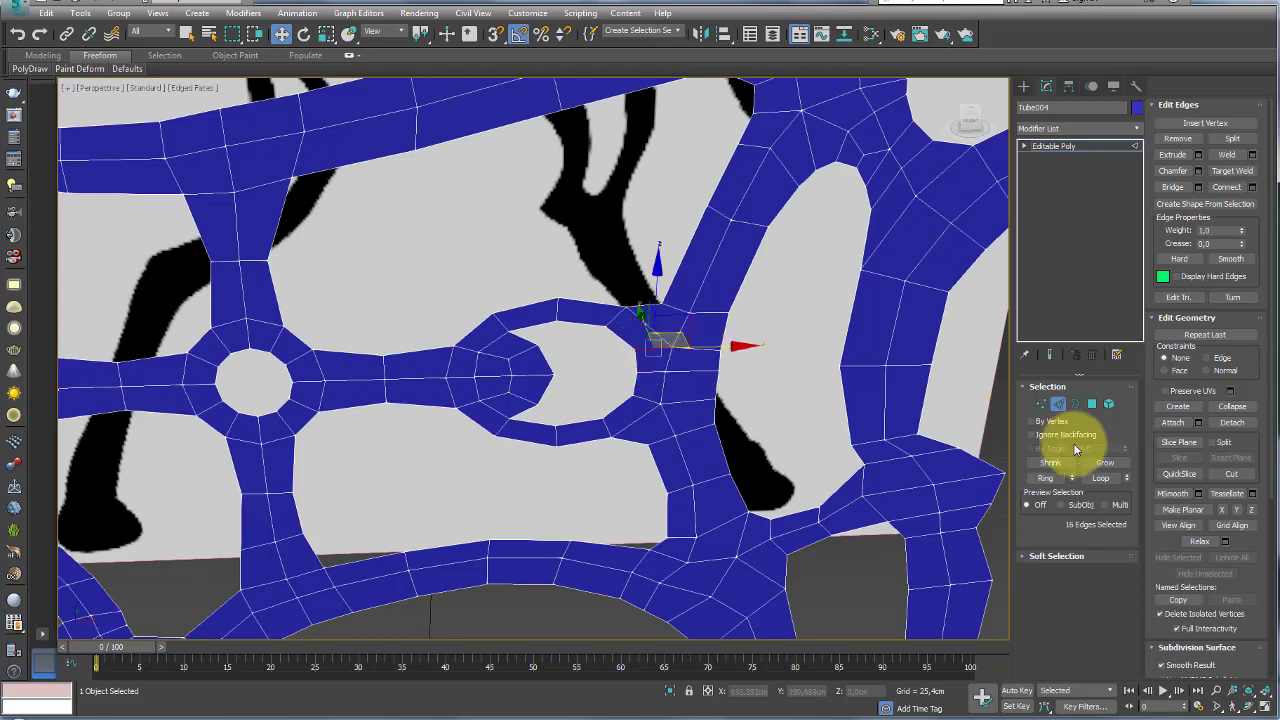
{"action": "left_click", "coordinate": [1045, 477]}
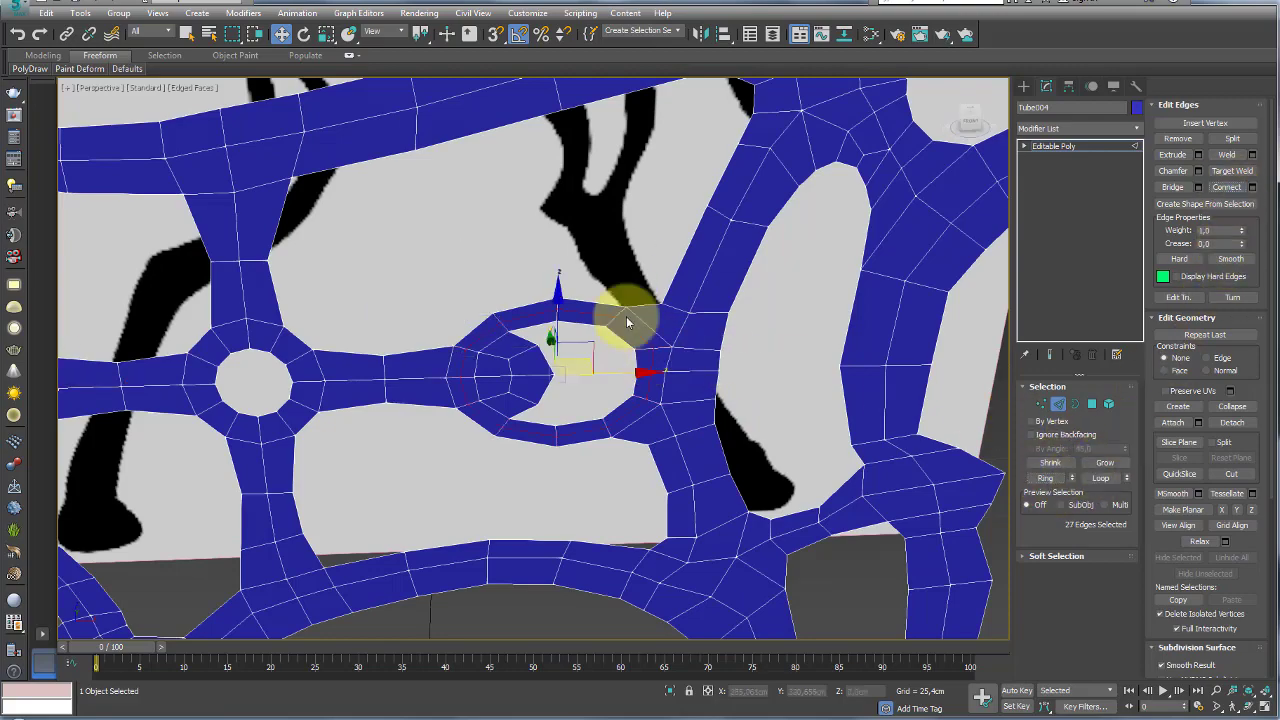
{"action": "mouse_move", "coordinate": [626, 316]}
{"action": "middle_mouse_down", "text": "alt"}
{"action": "mouse_move", "coordinate": [443, 351]}
{"action": "mouse_move", "coordinate": [629, 323]}
{"action": "mouse_move", "coordinate": [480, 334]}
{"action": "mouse_move", "coordinate": [737, 414]}
{"action": "middle_mouse_up", "text": "alt"}
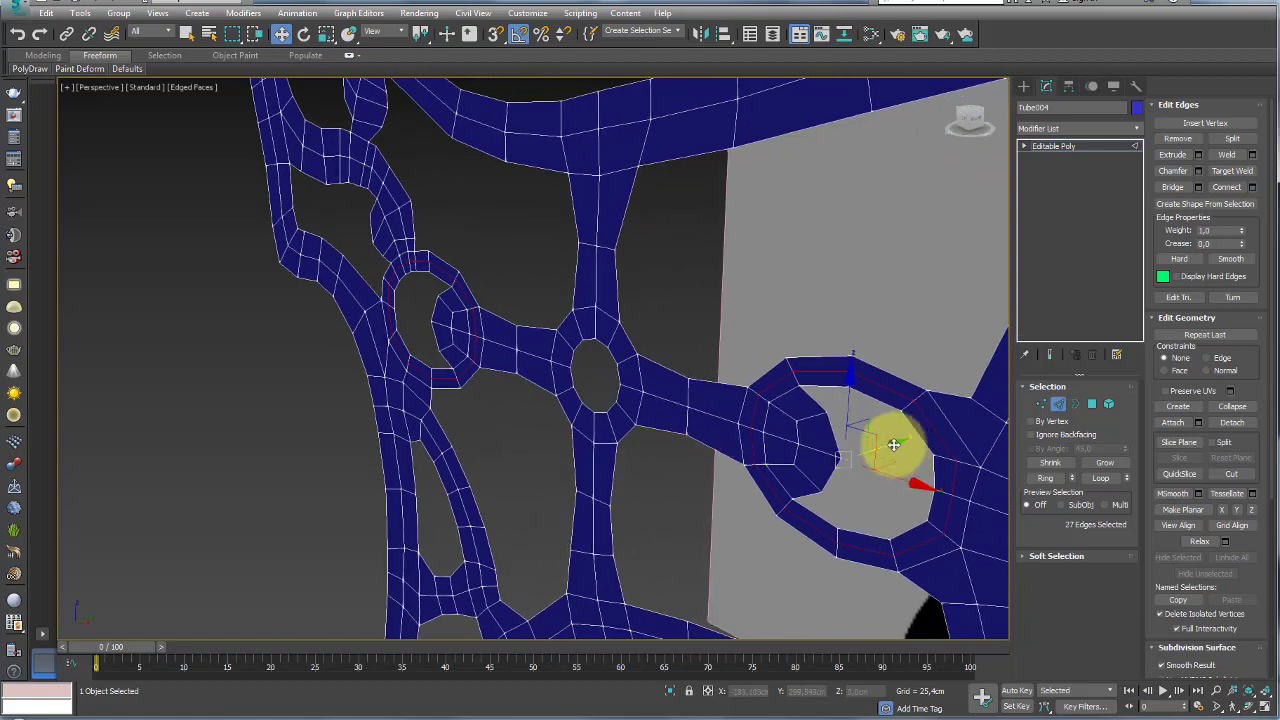
{"action": "left_click_drag", "start_coordinate": [893, 444], "coordinate": [888, 450]}
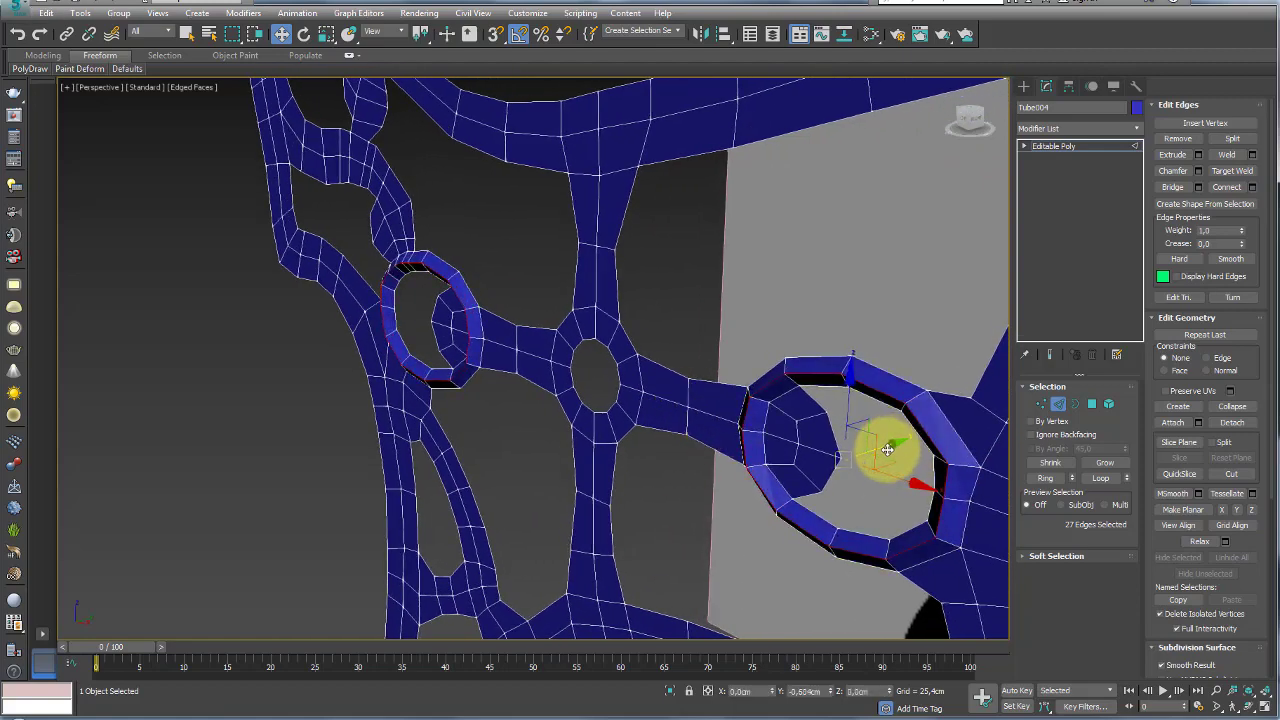
{"action": "mouse_move", "coordinate": [888, 450]}
{"action": "middle_mouse_down", "text": "alt"}
{"action": "mouse_move", "coordinate": [829, 457]}
{"action": "mouse_move", "coordinate": [849, 423]}
{"action": "middle_mouse_up", "text": "alt"}
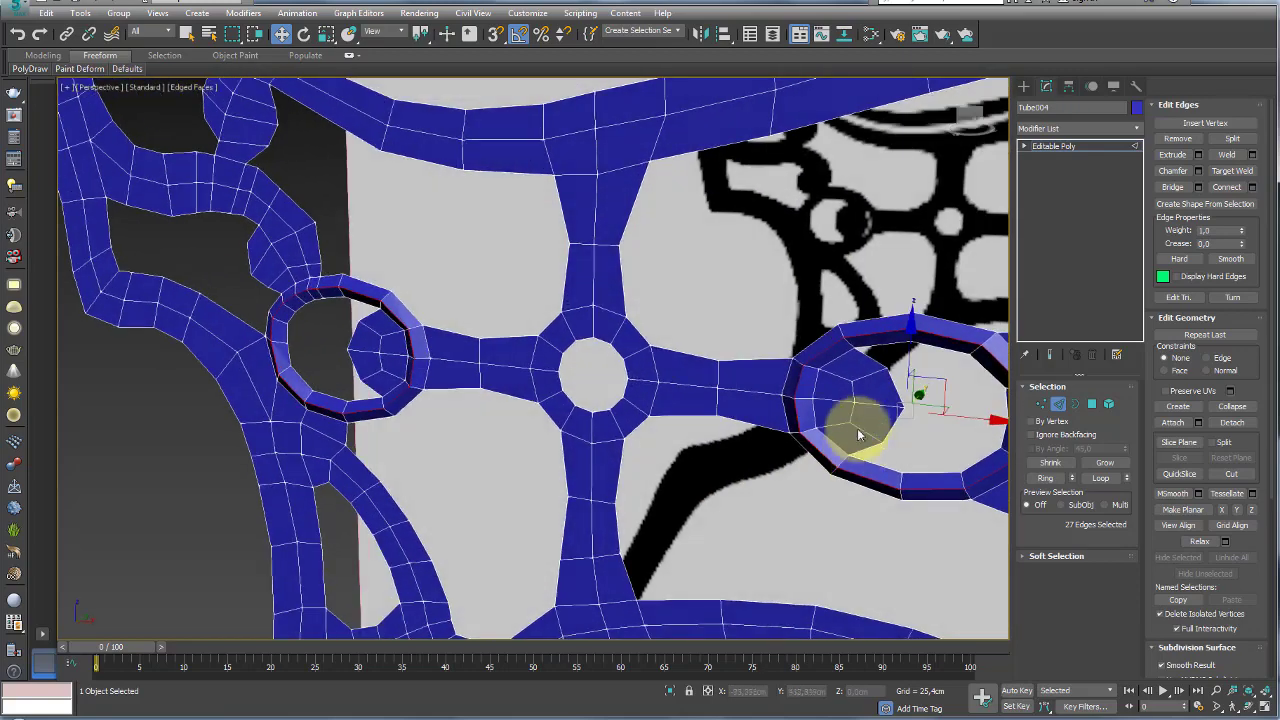
Select the inner cap vertices of both side rings
{"action": "left_click", "coordinate": [1042, 403]}
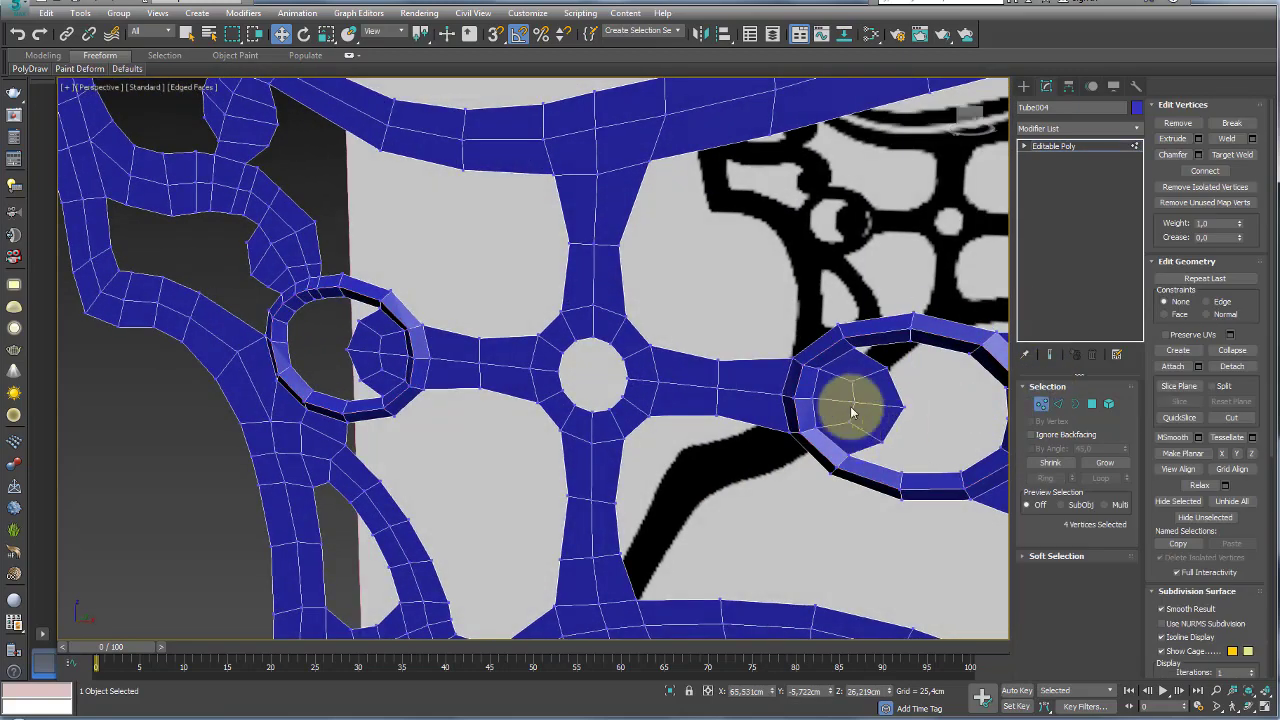
{"action": "left_click_drag", "start_coordinate": [852, 412], "coordinate": [842, 386]}
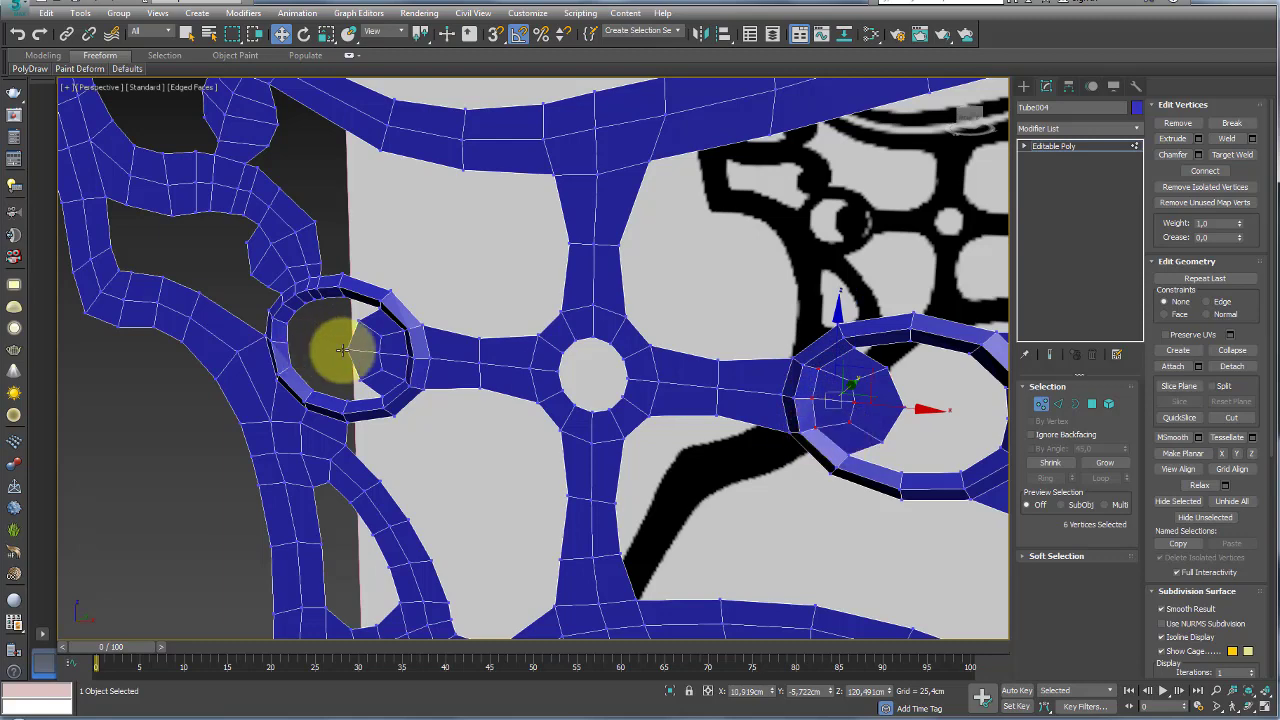
{"action": "mouse_move", "coordinate": [337, 343]}
{"action": "middle_mouse_down", "text": "alt"}
{"action": "mouse_move", "coordinate": [400, 334]}
{"action": "mouse_move", "coordinate": [210, 385]}
{"action": "middle_mouse_up", "text": "alt"}
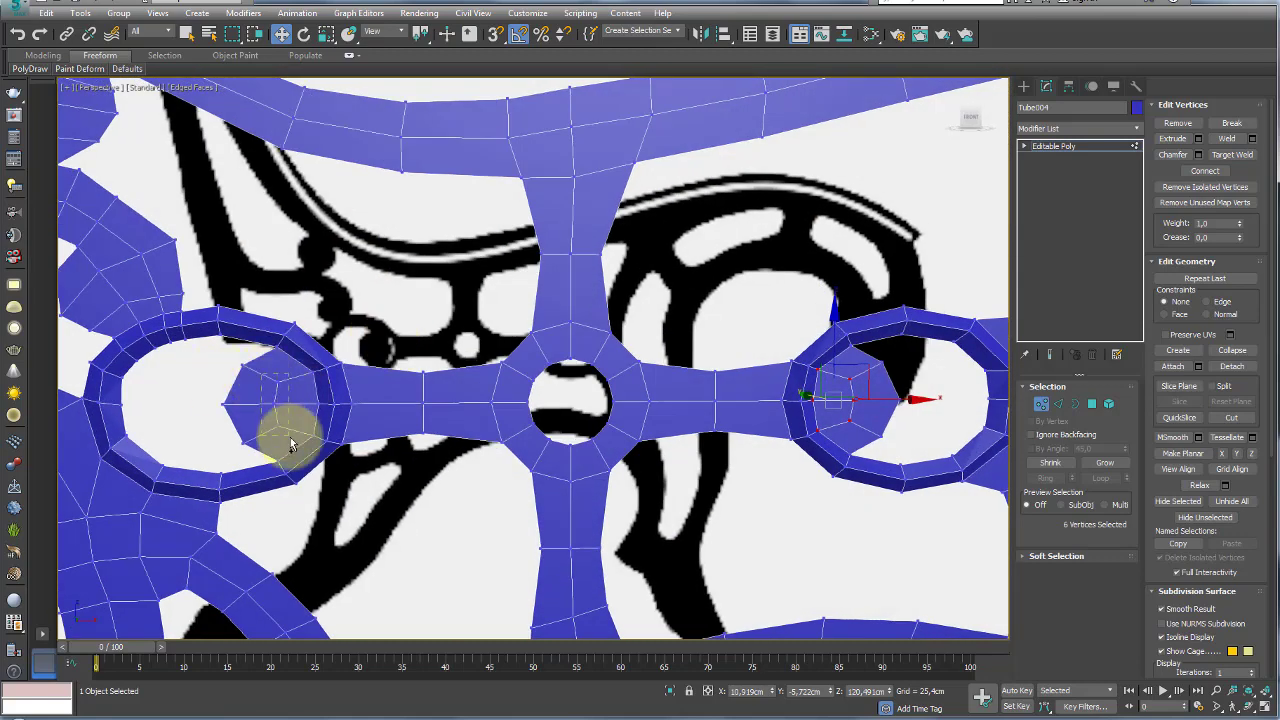
{"action": "mouse_move", "coordinate": [291, 444]}
{"action": "left_mouse_down", "text": "ctrl"}
{"action": "mouse_move", "coordinate": [310, 372]}
{"action": "mouse_move", "coordinate": [357, 434]}
{"action": "left_mouse_up", "text": "ctrl"}
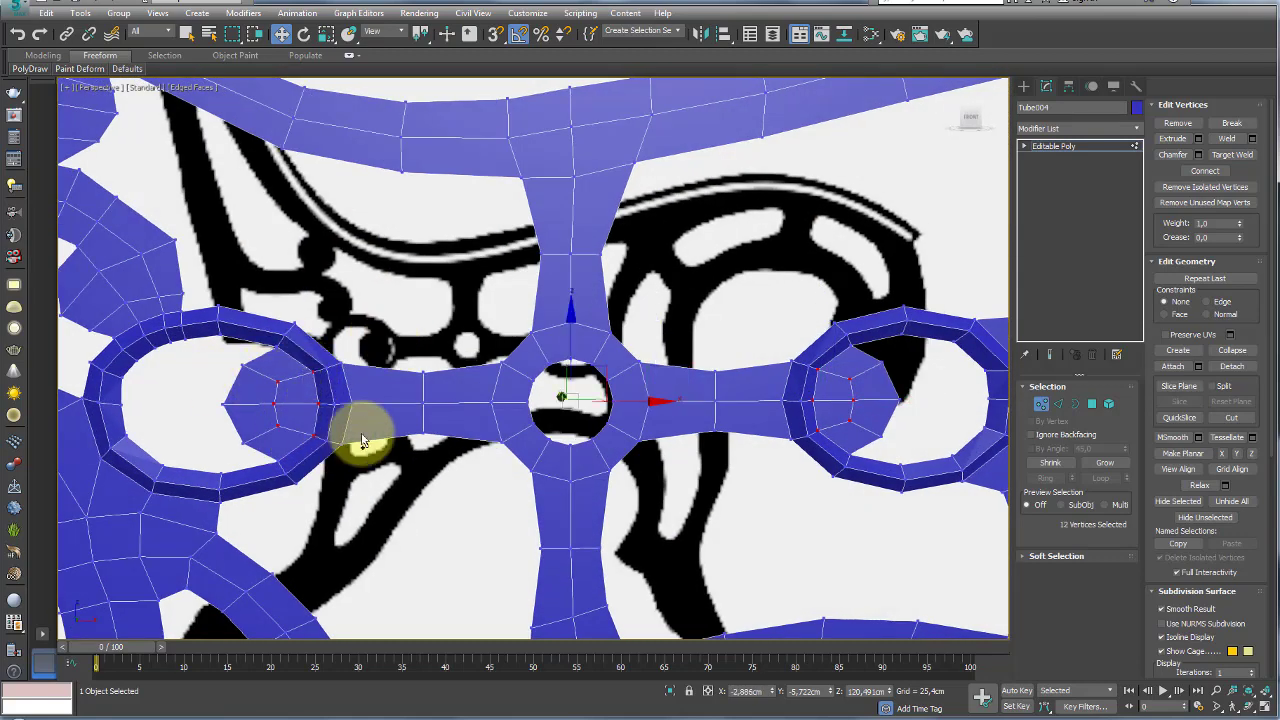
{"action": "mouse_move", "coordinate": [357, 434]}
{"action": "middle_mouse_down", "text": "alt"}
{"action": "mouse_move", "coordinate": [406, 420]}
{"action": "mouse_move", "coordinate": [818, 476]}
{"action": "middle_mouse_up", "text": "alt"}
{"action": "middle_click_drag", "start_coordinate": [651, 400], "coordinate": [623, 383], "text": "alt"}
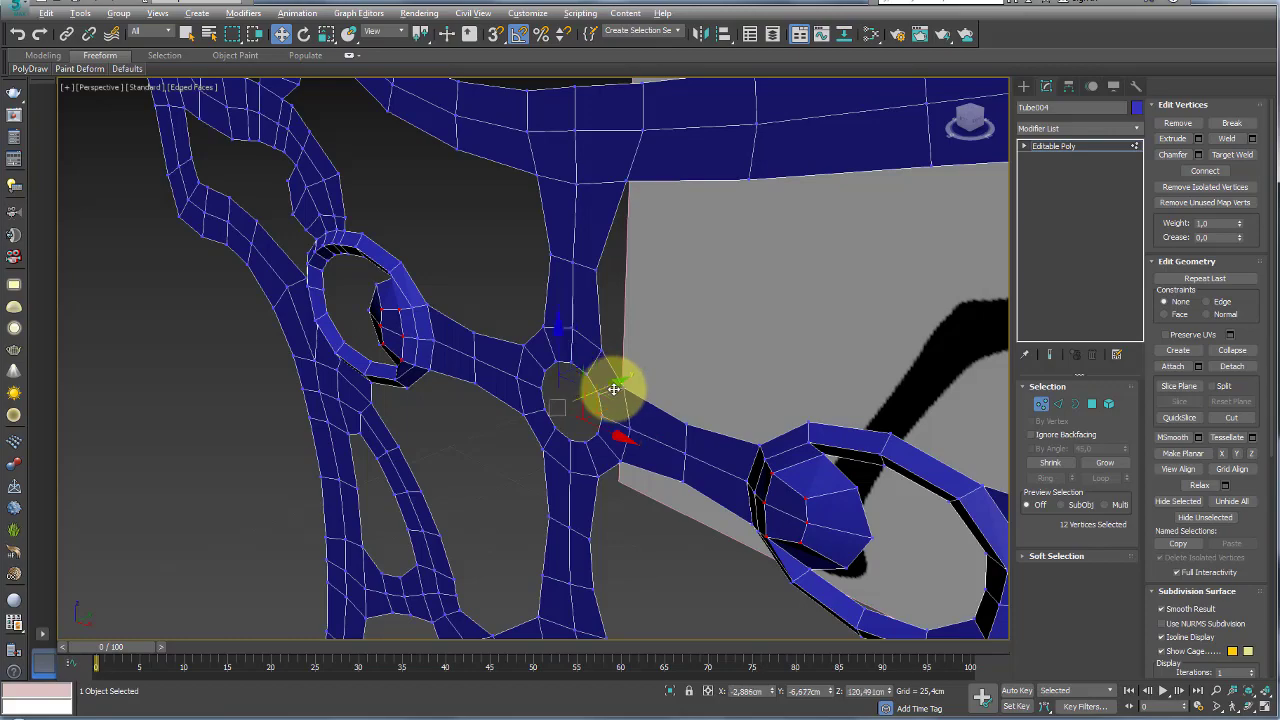
{"action": "key", "text": "shift+z"}
{"action": "key", "text": "shift+z"}
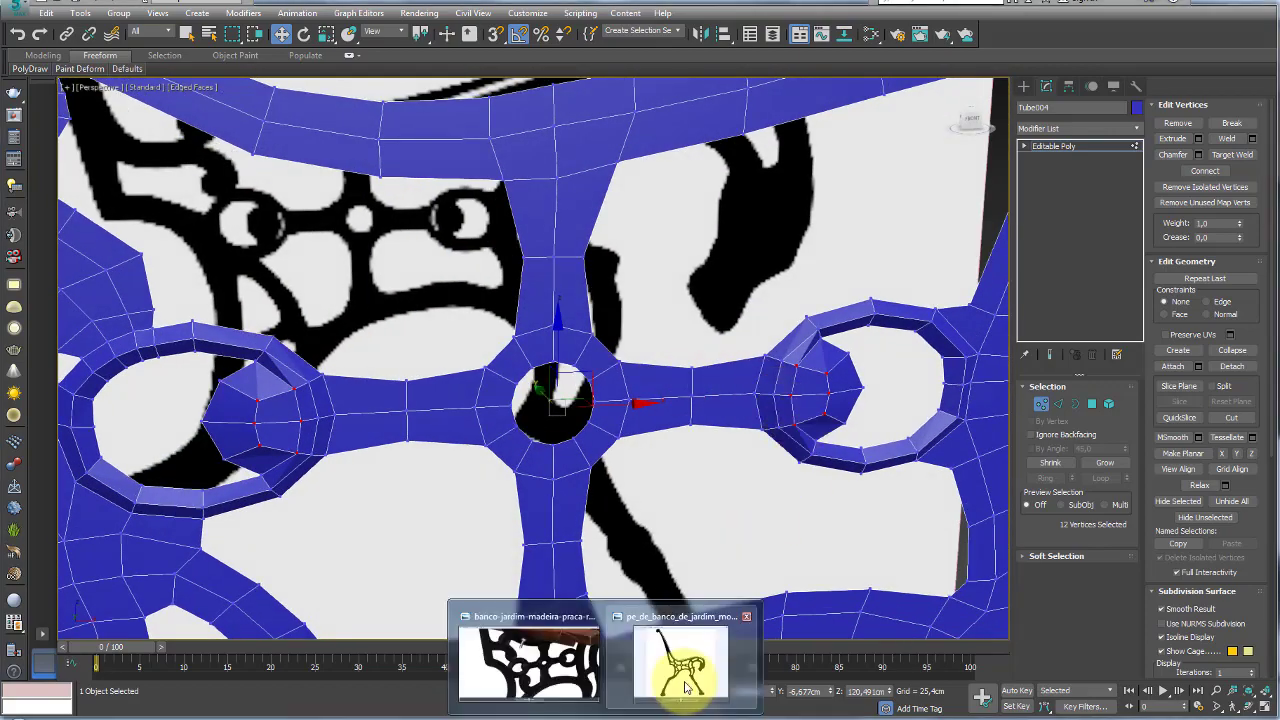
Check the close-up reference photo of the iron leg
{"action": "left_click", "coordinate": [680, 665]}
{"action": "left_click", "coordinate": [540, 665]}
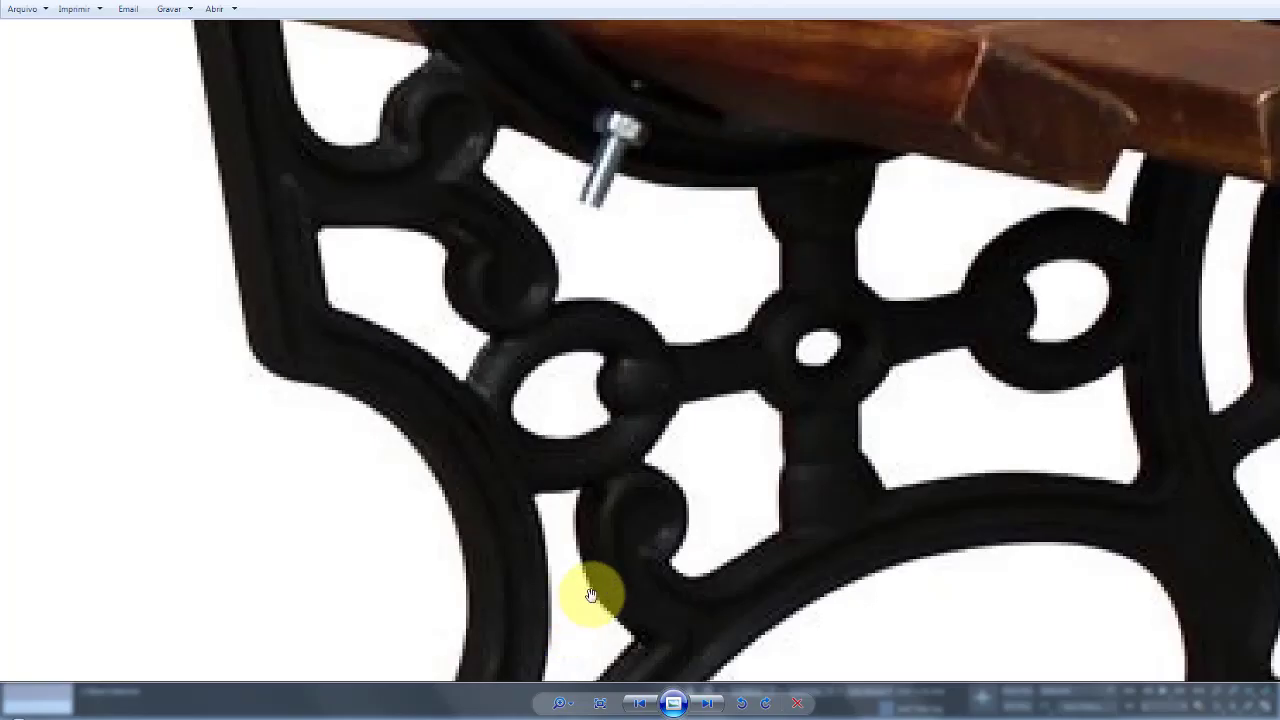
{"action": "scroll", "coordinate": [680, 395], "scroll_direction": "down", "scroll_amount": 1}
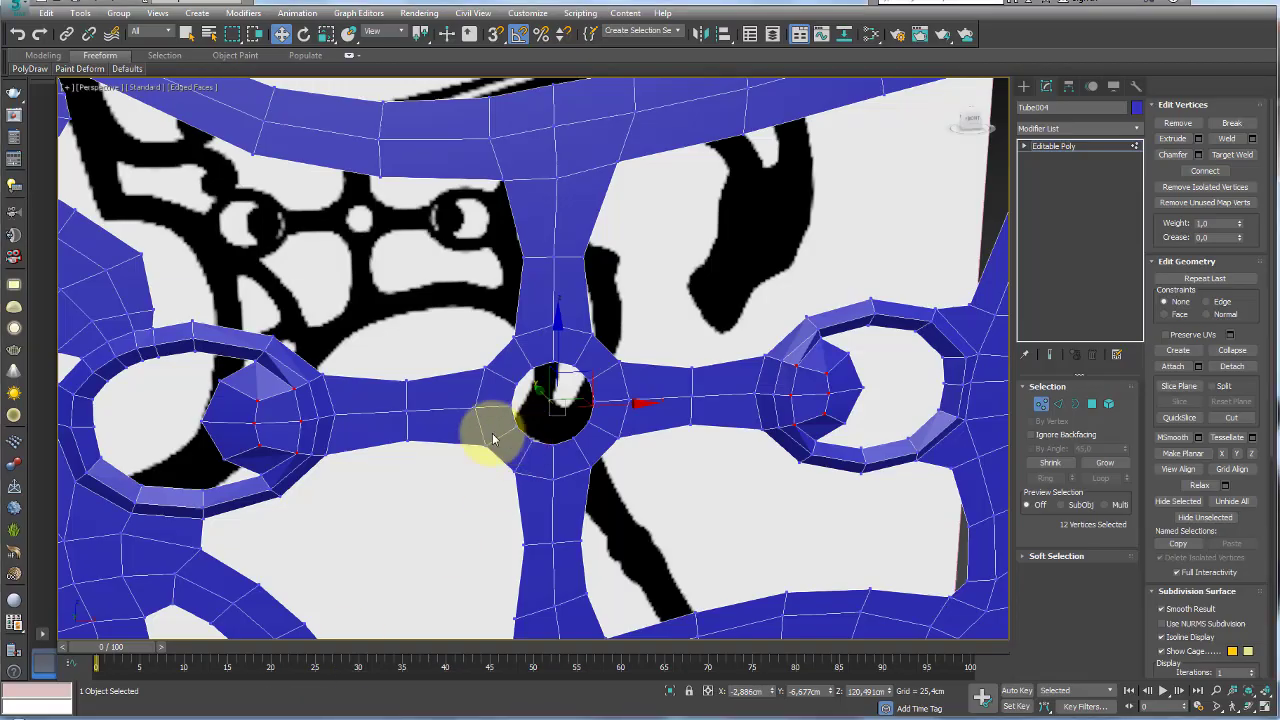
Trim the cap vertex selection down to six vertices
{"action": "mouse_move", "coordinate": [489, 429]}
{"action": "middle_mouse_down"}
{"action": "mouse_move", "coordinate": [543, 429]}
{"action": "mouse_move", "coordinate": [514, 443]}
{"action": "mouse_move", "coordinate": [480, 430]}
{"action": "mouse_move", "coordinate": [534, 423]}
{"action": "mouse_move", "coordinate": [551, 457]}
{"action": "mouse_move", "coordinate": [563, 434]}
{"action": "mouse_move", "coordinate": [550, 432]}
{"action": "middle_mouse_up"}
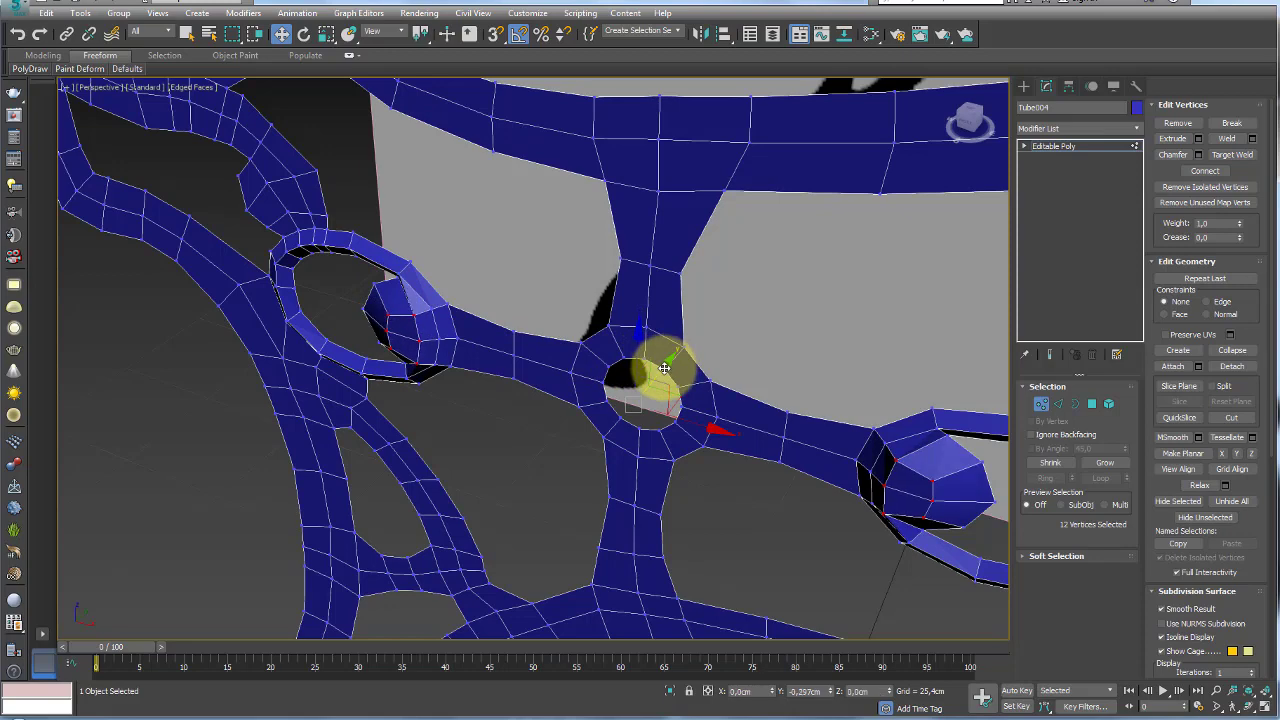
{"action": "left_click_drag", "start_coordinate": [349, 286], "coordinate": [434, 371], "text": "alt"}
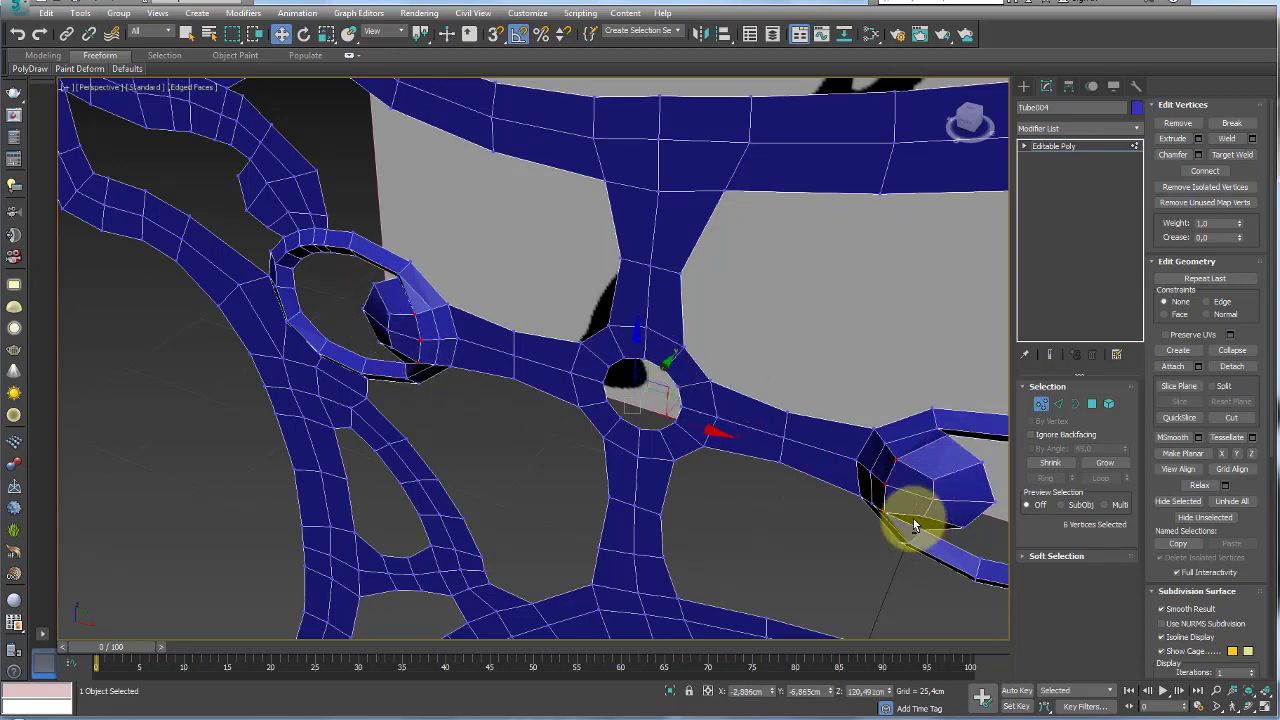
{"action": "middle_click_drag", "start_coordinate": [914, 523], "coordinate": [757, 406], "text": "alt"}
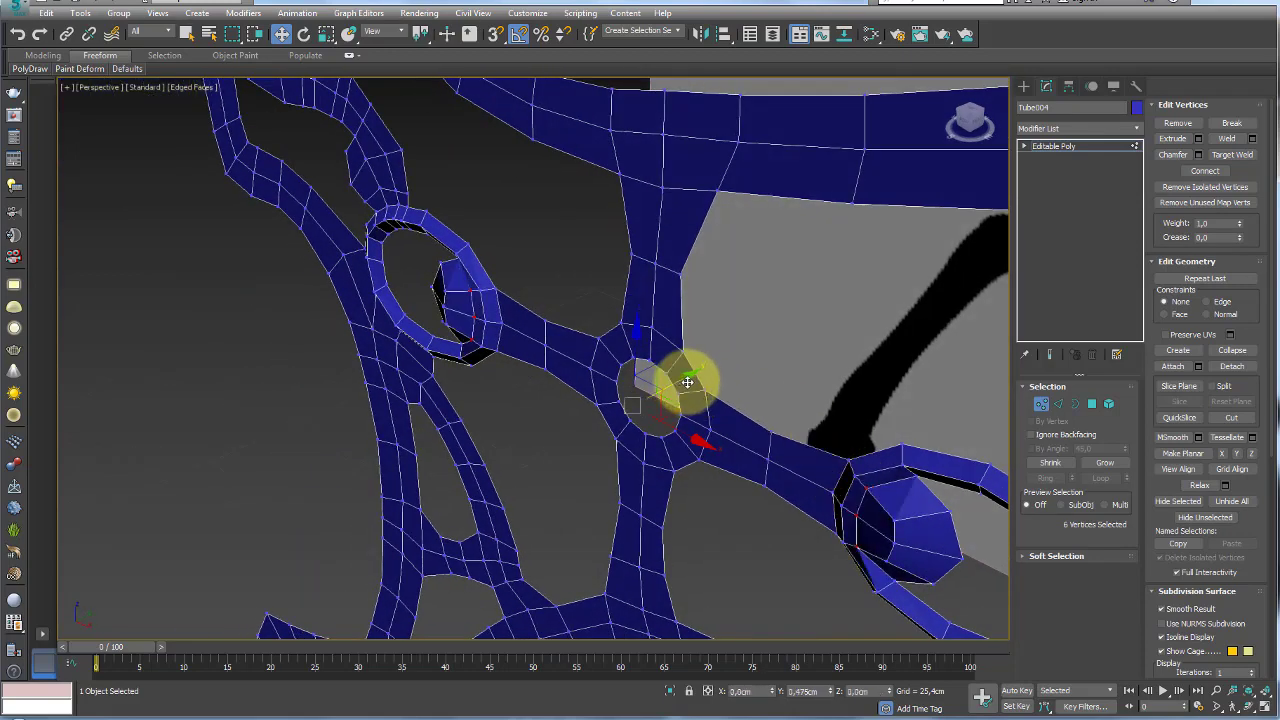
{"action": "mouse_move", "coordinate": [688, 382]}
{"action": "middle_mouse_down", "text": "alt"}
{"action": "mouse_move", "coordinate": [767, 360]}
{"action": "mouse_move", "coordinate": [746, 334]}
{"action": "mouse_move", "coordinate": [704, 352]}
{"action": "mouse_move", "coordinate": [757, 366]}
{"action": "middle_mouse_up", "text": "alt"}
Select the ring of edges around the leg's central hole and inspect it
{"action": "left_click", "coordinate": [1058, 403]}
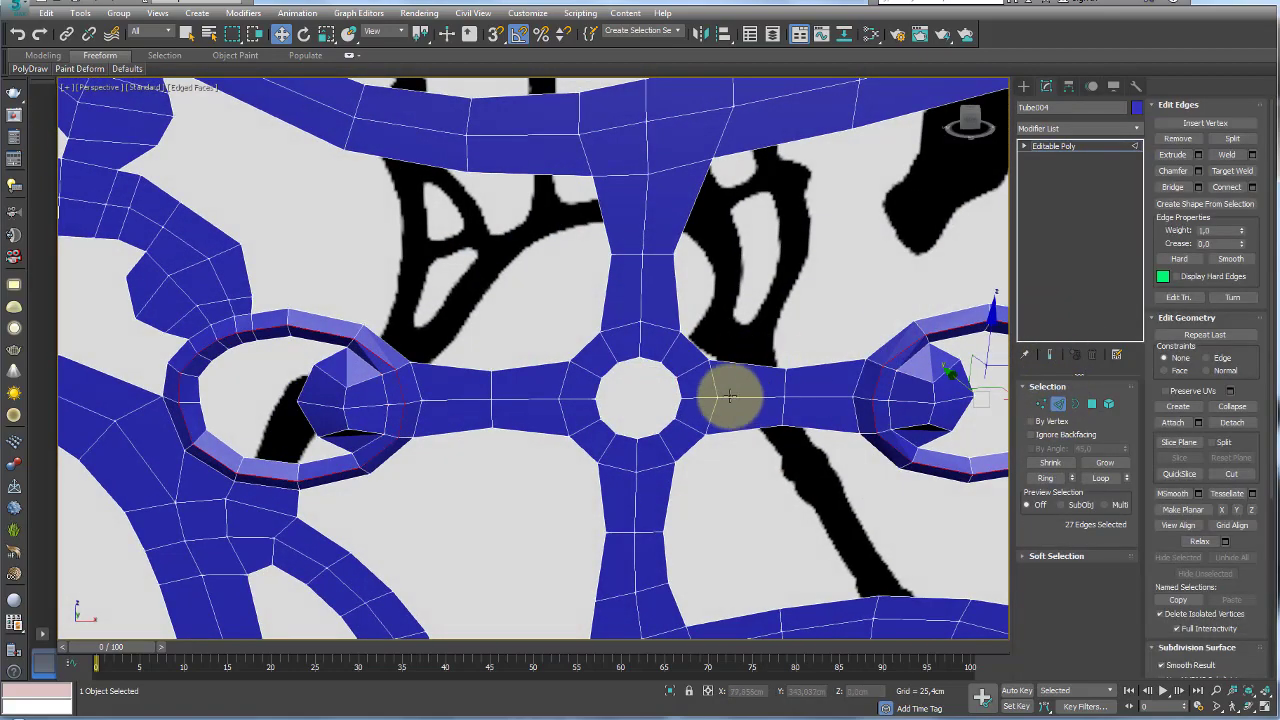
{"action": "left_click", "coordinate": [691, 368]}
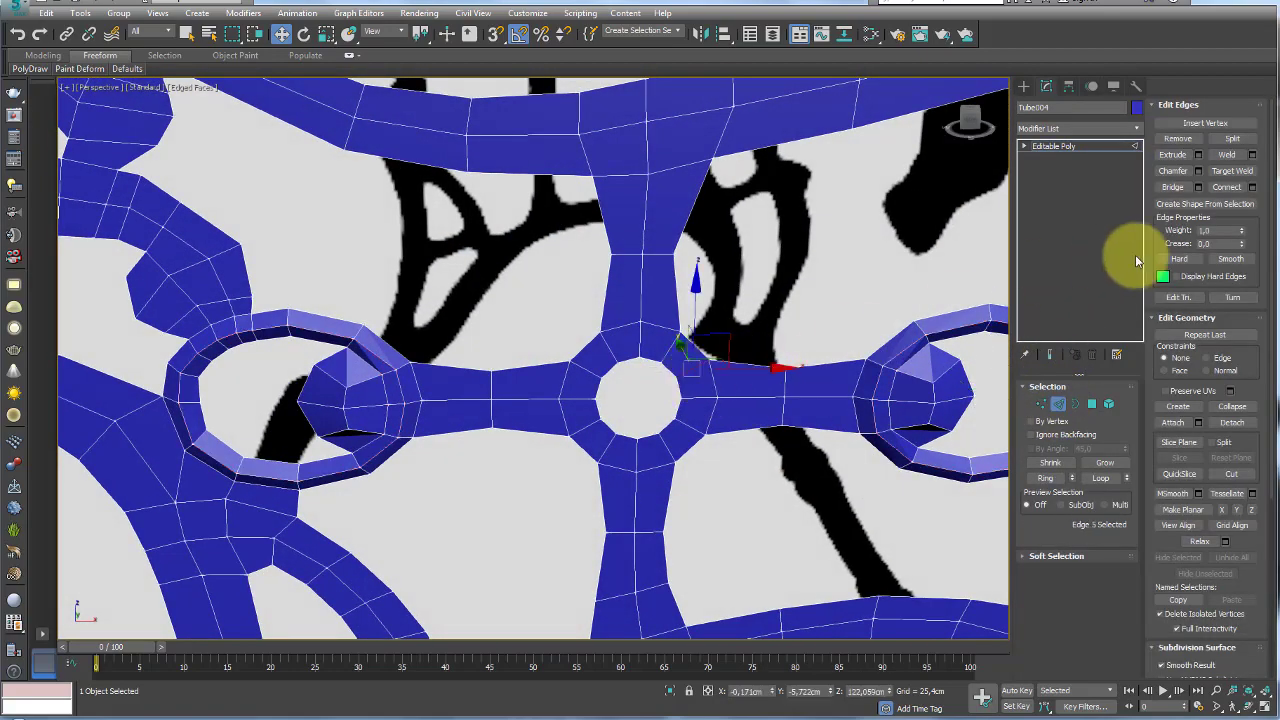
{"action": "left_click", "coordinate": [1046, 481]}
{"action": "mouse_move", "coordinate": [771, 334]}
{"action": "middle_mouse_down", "text": "alt"}
{"action": "mouse_move", "coordinate": [732, 369]}
{"action": "mouse_move", "coordinate": [691, 380]}
{"action": "middle_mouse_up", "text": "alt"}
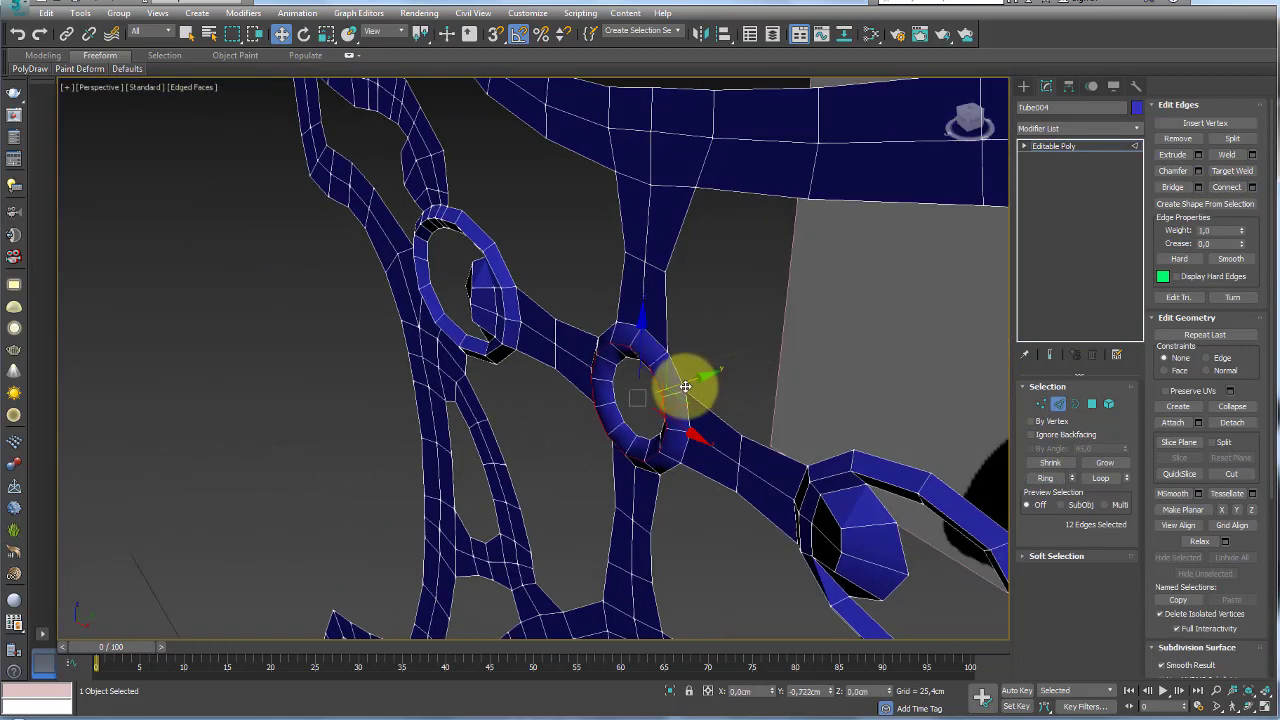
{"action": "mouse_move", "coordinate": [677, 390]}
{"action": "middle_mouse_down", "text": "alt"}
{"action": "mouse_move", "coordinate": [814, 380]}
{"action": "mouse_move", "coordinate": [783, 423]}
{"action": "mouse_move", "coordinate": [697, 406]}
{"action": "mouse_move", "coordinate": [745, 380]}
{"action": "mouse_move", "coordinate": [737, 428]}
{"action": "mouse_move", "coordinate": [766, 454]}
{"action": "mouse_move", "coordinate": [762, 428]}
{"action": "middle_mouse_up", "text": "alt"}
{"action": "mouse_move", "coordinate": [725, 487]}
{"action": "middle_mouse_down", "text": "alt"}
{"action": "mouse_move", "coordinate": [586, 443]}
{"action": "mouse_move", "coordinate": [654, 409]}
{"action": "middle_mouse_up", "text": "alt"}
At Polygon level, select the eight polygons on the lower curved bar
{"action": "left_click", "coordinate": [1089, 406]}
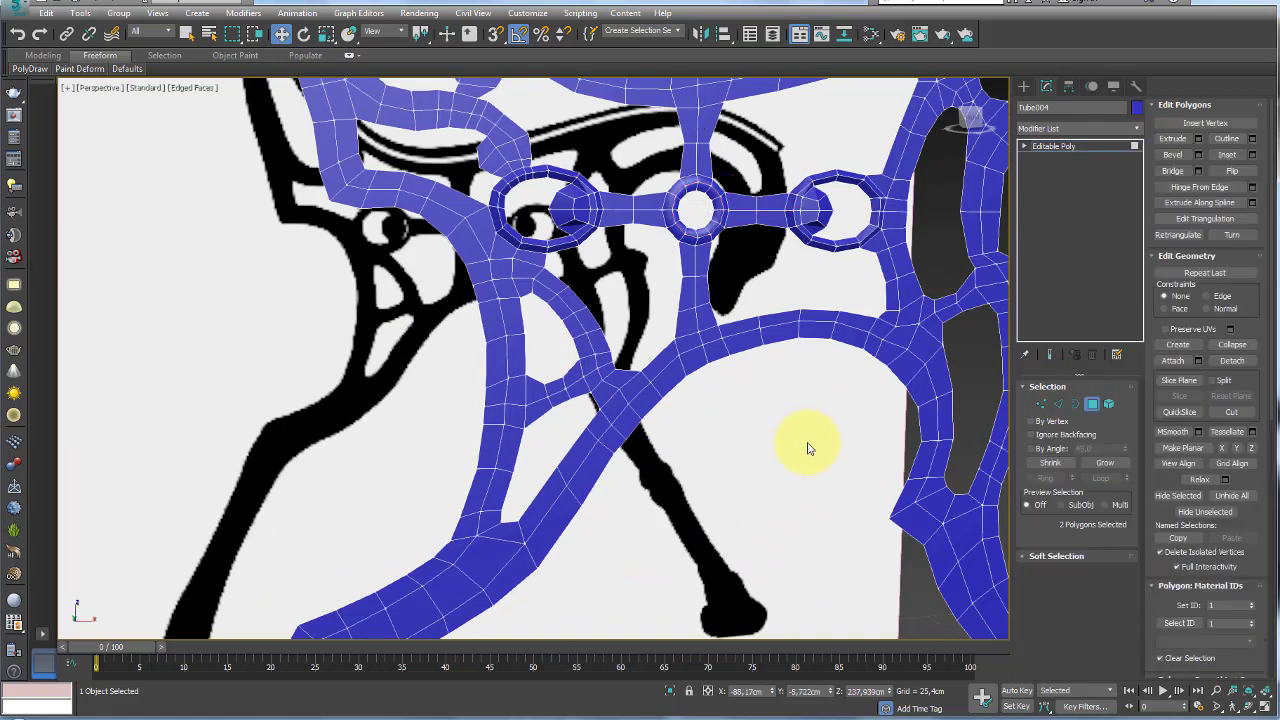
{"action": "left_click_drag", "start_coordinate": [731, 313], "coordinate": [829, 386]}
{"action": "middle_click_drag", "start_coordinate": [829, 386], "coordinate": [838, 392], "text": "alt"}
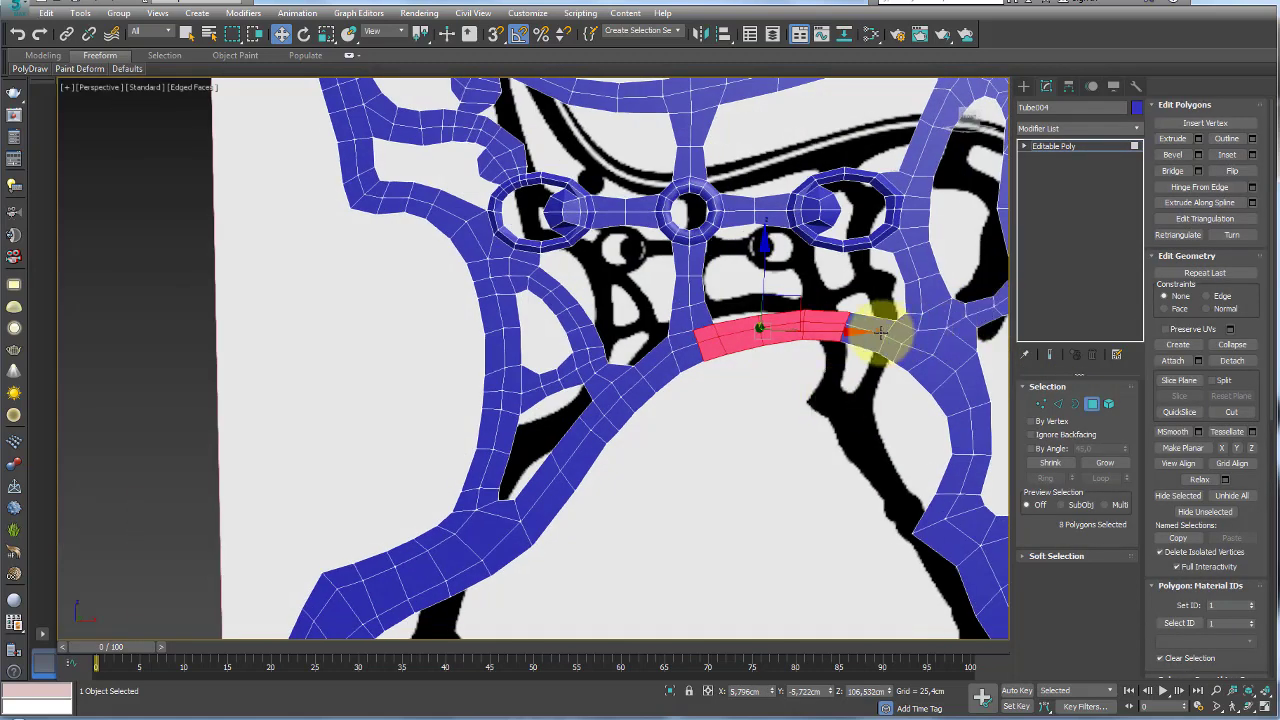
{"action": "scroll", "coordinate": [846, 383], "scroll_direction": "up", "scroll_amount": 2}
Inset the selected strip with an increased inset amount
{"action": "left_click", "coordinate": [1252, 156]}
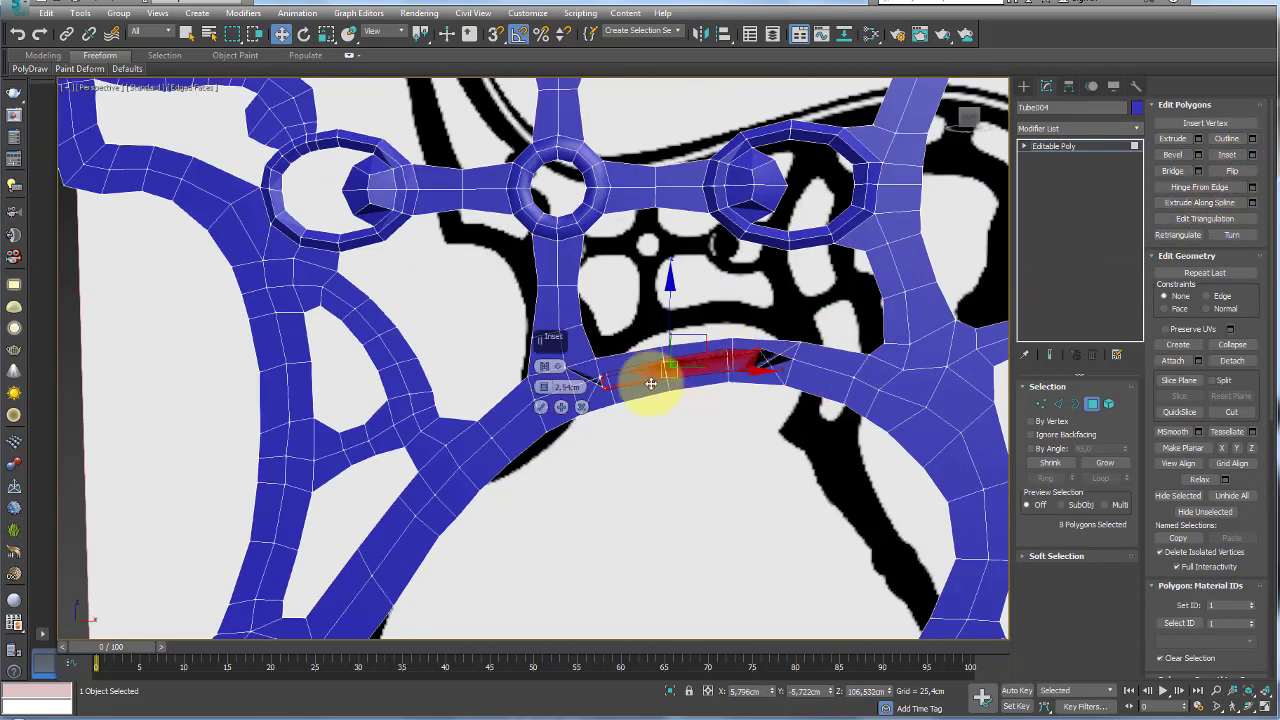
{"action": "left_click_drag", "start_coordinate": [543, 387], "coordinate": [543, 366]}
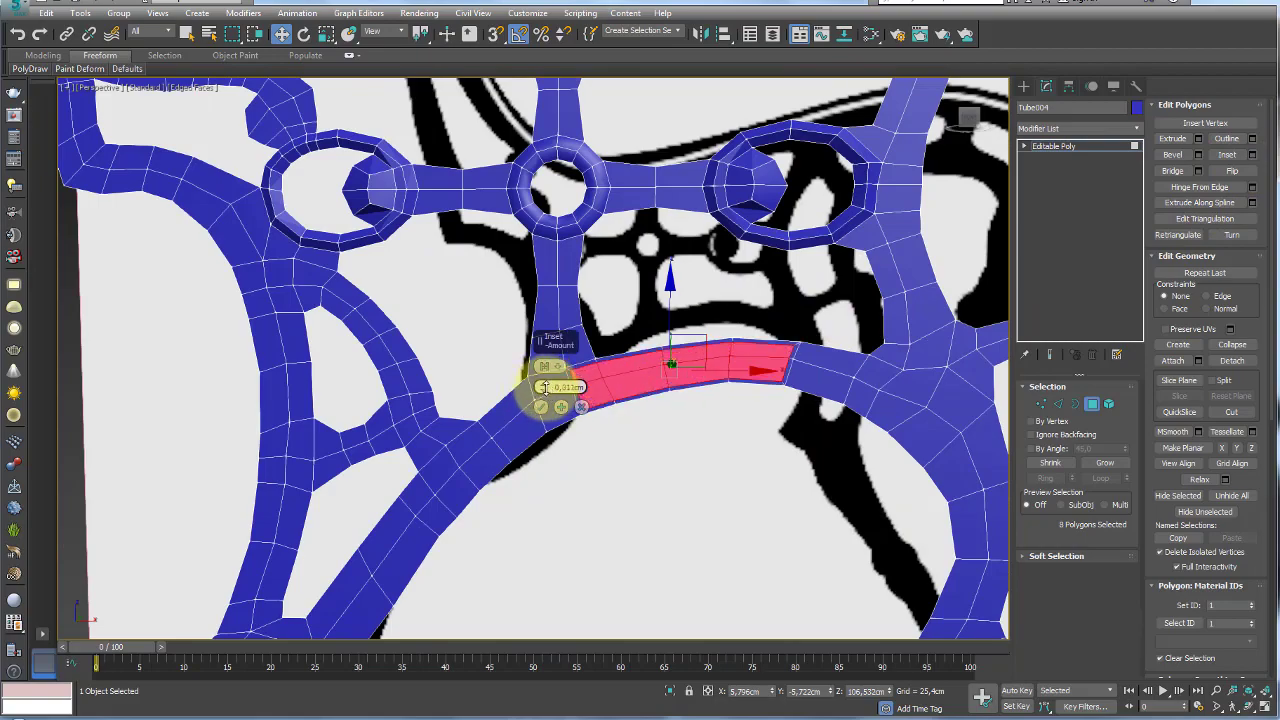
{"action": "left_click", "coordinate": [541, 406]}
{"action": "mouse_move", "coordinate": [700, 433]}
{"action": "middle_mouse_down", "text": "alt"}
{"action": "mouse_move", "coordinate": [640, 442]}
{"action": "mouse_move", "coordinate": [689, 468]}
{"action": "mouse_move", "coordinate": [868, 322]}
{"action": "middle_mouse_up", "text": "alt"}
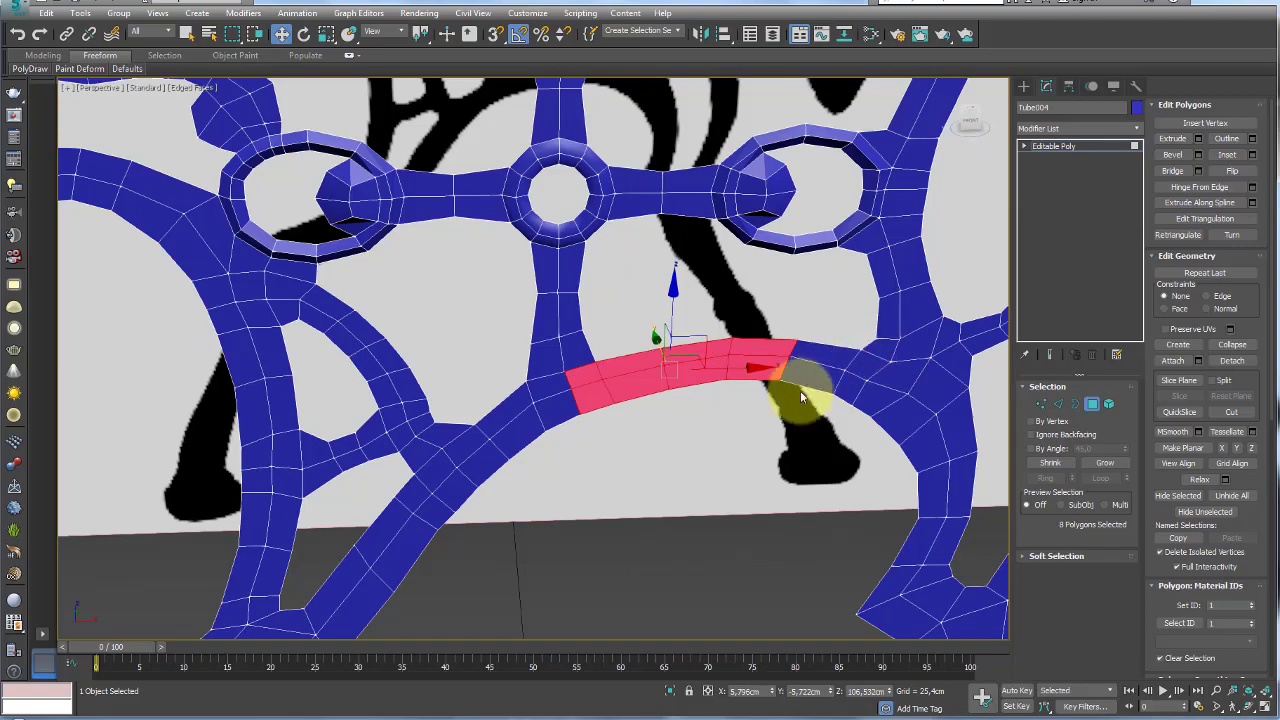
{"action": "scroll", "coordinate": [800, 390], "scroll_direction": "down", "scroll_amount": 5}
{"action": "mouse_move", "coordinate": [800, 423]}
{"action": "middle_mouse_down", "text": "alt"}
{"action": "mouse_move", "coordinate": [729, 414]}
{"action": "mouse_move", "coordinate": [725, 427]}
{"action": "mouse_move", "coordinate": [500, 371]}
{"action": "middle_mouse_up", "text": "alt"}
{"action": "scroll", "coordinate": [523, 388], "scroll_direction": "up", "scroll_amount": 5}
{"action": "scroll", "coordinate": [542, 341], "scroll_direction": "down", "scroll_amount": 5}
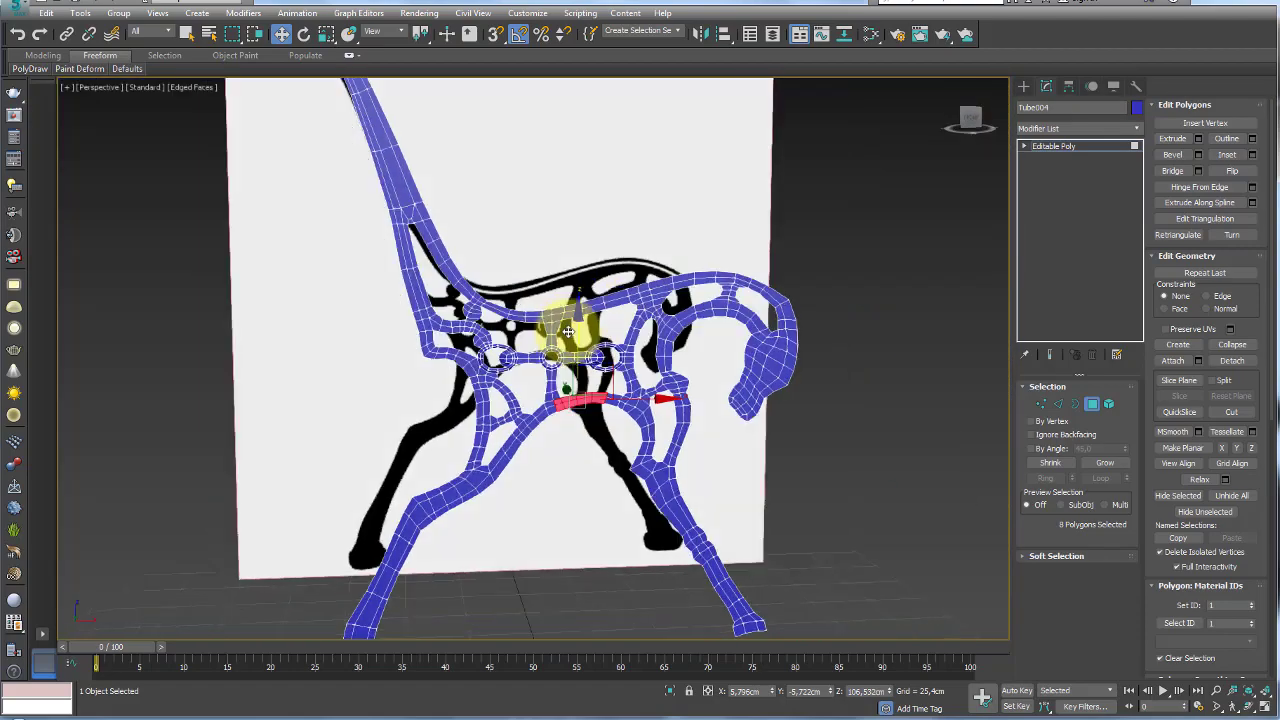
Select the polygons at the upper rail junction and along the strip to its left
{"action": "scroll", "coordinate": [543, 329], "scroll_direction": "up", "scroll_amount": 5}
{"action": "scroll", "coordinate": [537, 341], "scroll_direction": "up", "scroll_amount": 1}
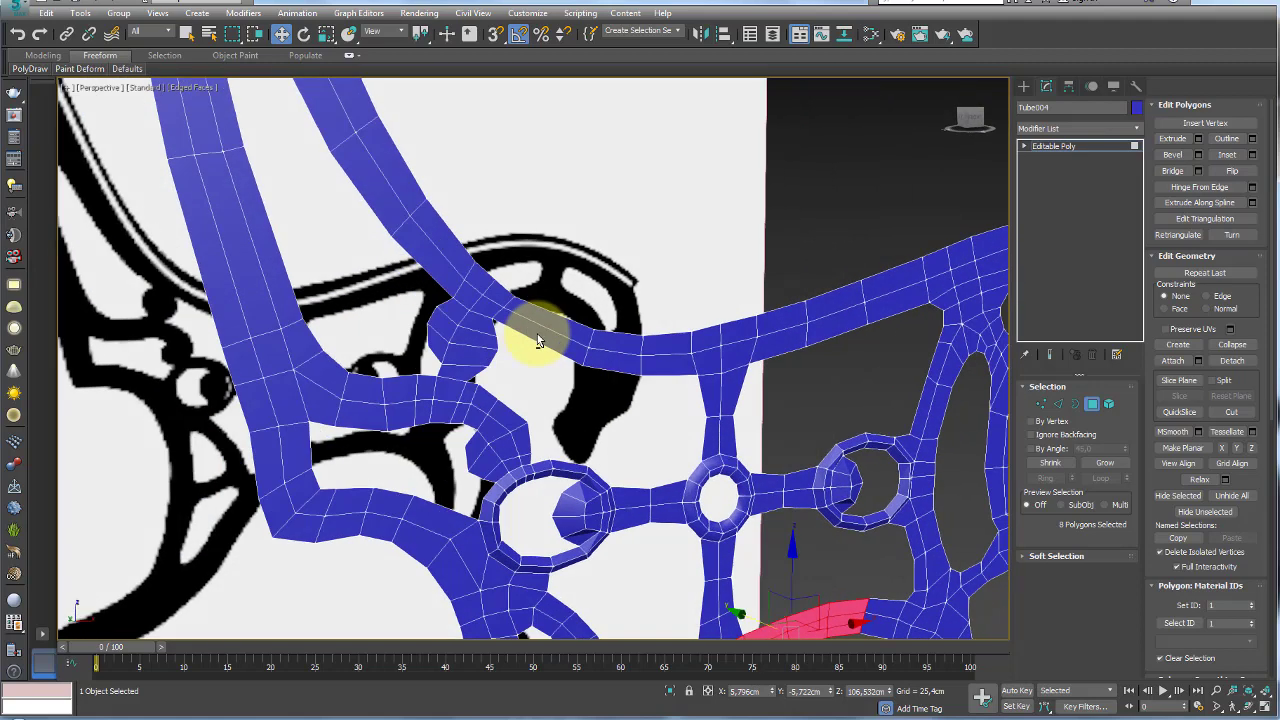
{"action": "left_click", "coordinate": [456, 373]}
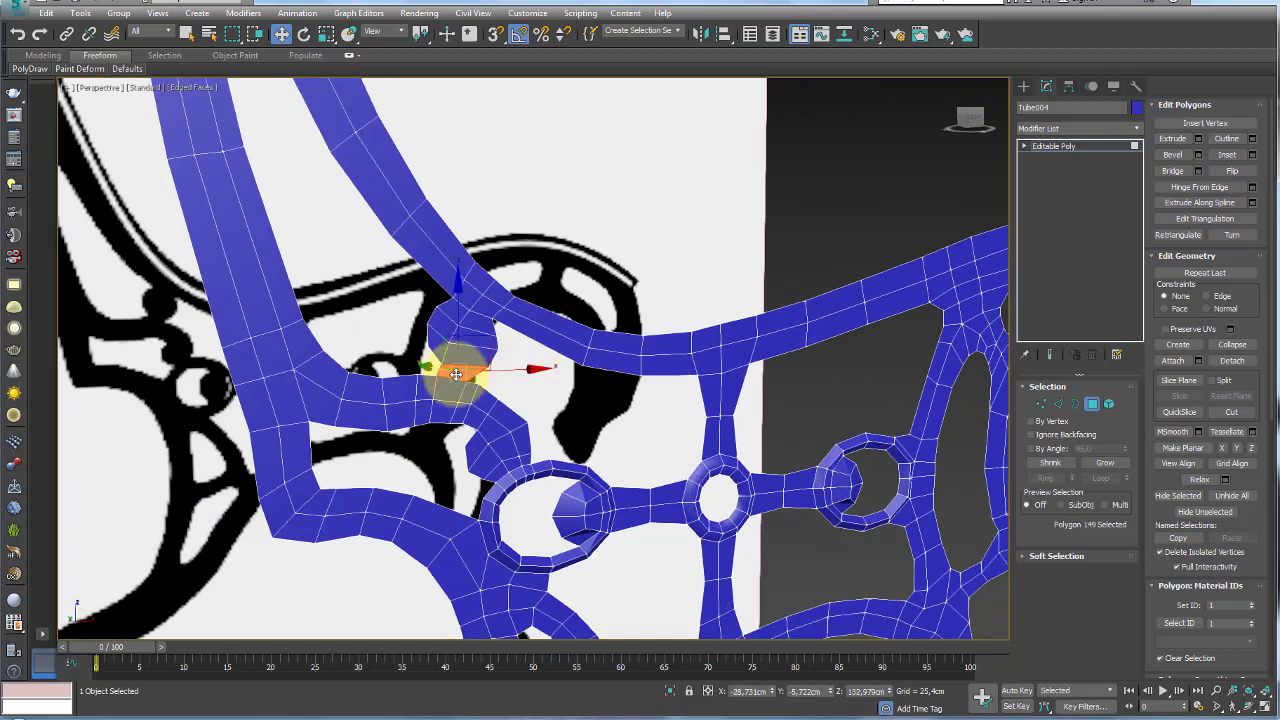
{"action": "left_click", "coordinate": [460, 322], "text": "ctrl"}
{"action": "left_click", "coordinate": [438, 362], "text": "ctrl"}
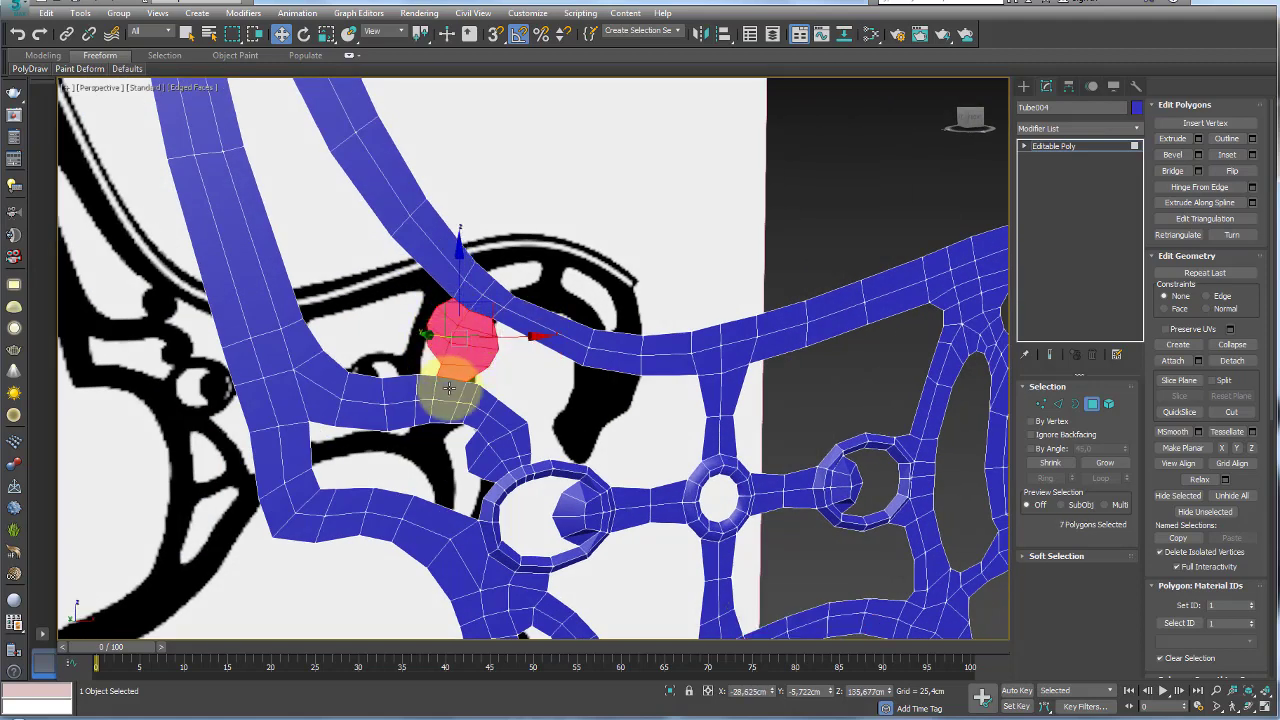
{"action": "left_click", "coordinate": [429, 385], "text": "ctrl"}
{"action": "left_click", "coordinate": [408, 388], "text": "ctrl"}
{"action": "left_click", "coordinate": [385, 390], "text": "ctrl"}
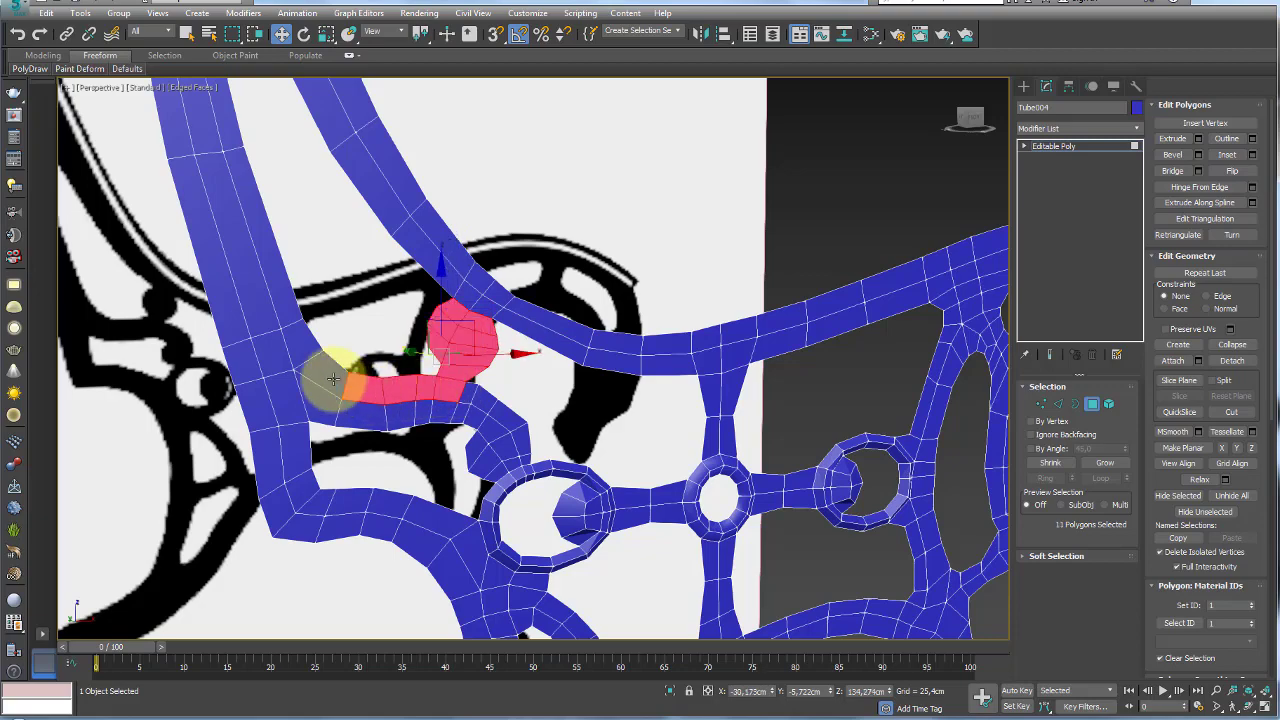
{"action": "left_click", "coordinate": [314, 366], "text": "ctrl"}
Extend the selection down the strip, around the ring, and along the lower strip
{"action": "middle_click_drag", "start_coordinate": [337, 349], "coordinate": [514, 434]}
{"action": "scroll", "coordinate": [480, 430], "scroll_direction": "up", "scroll_amount": 2}
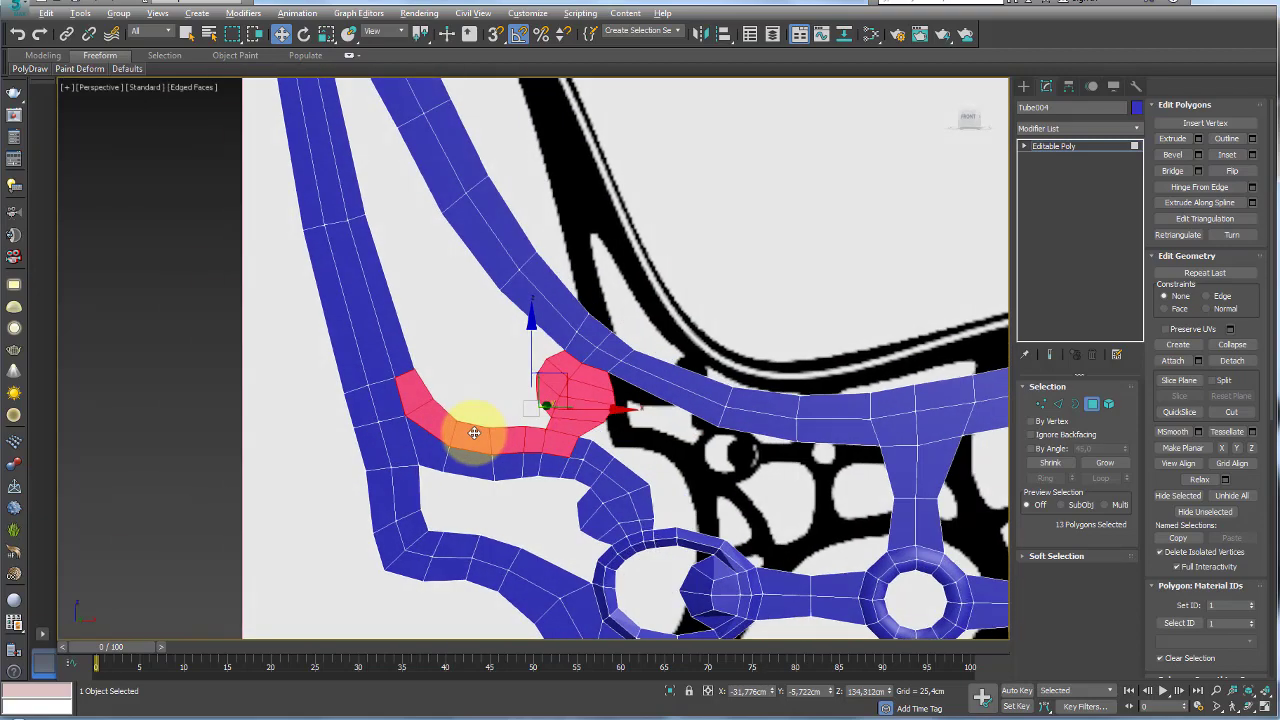
{"action": "scroll", "coordinate": [565, 445], "scroll_direction": "up", "scroll_amount": 2}
{"action": "left_click", "coordinate": [614, 486], "text": "ctrl"}
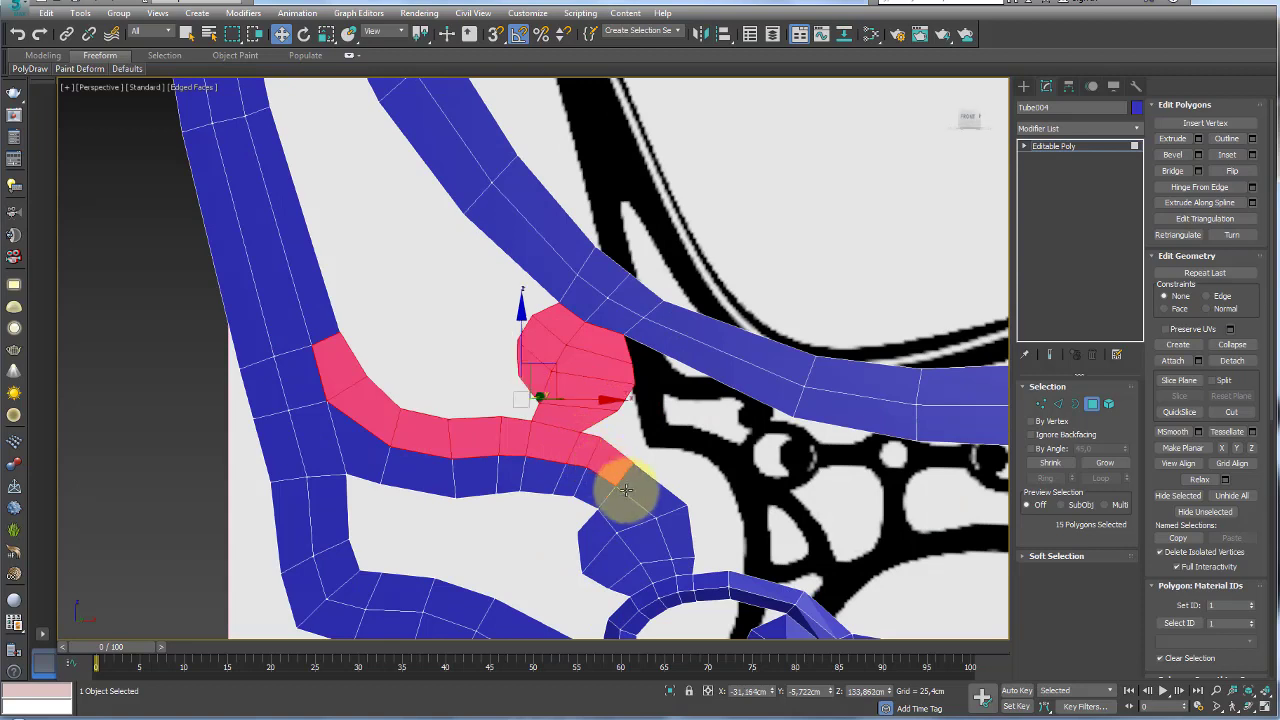
{"action": "left_click", "coordinate": [641, 514], "text": "ctrl"}
{"action": "left_click", "coordinate": [666, 543], "text": "ctrl"}
{"action": "left_click", "coordinate": [660, 557], "text": "ctrl"}
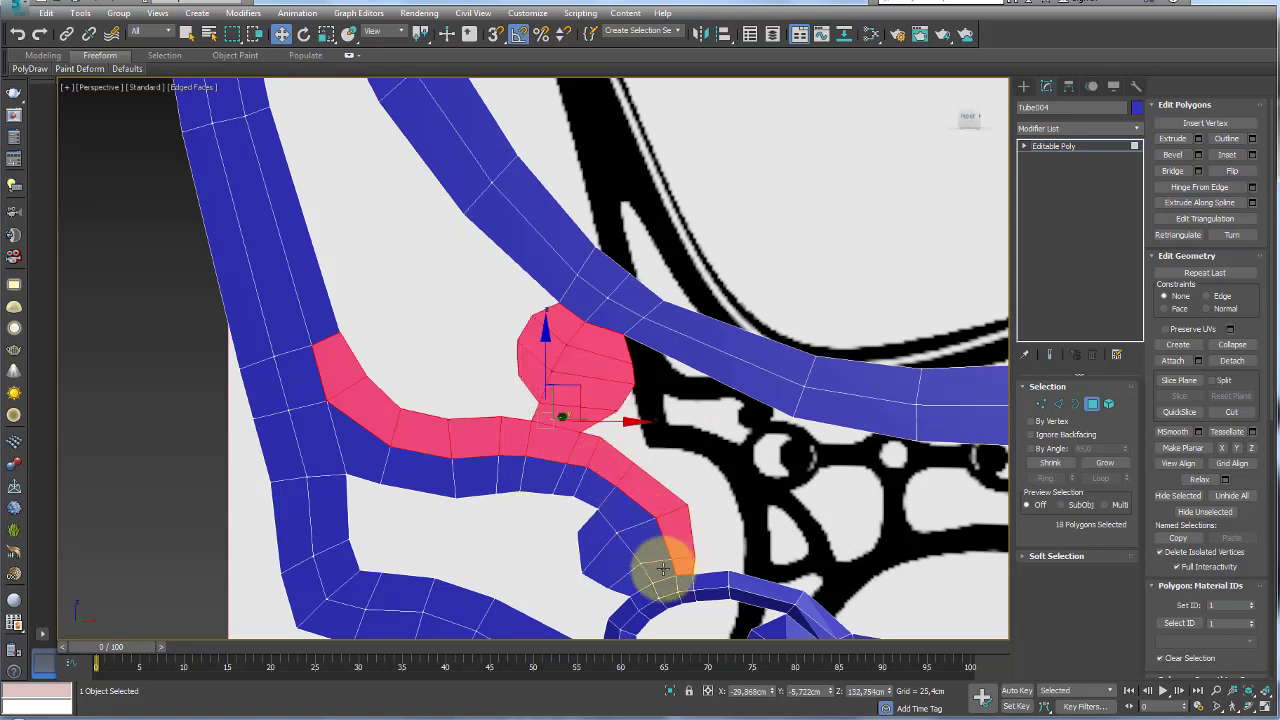
{"action": "left_click", "coordinate": [609, 551], "text": "ctrl"}
{"action": "mouse_move", "coordinate": [609, 551]}
{"action": "middle_mouse_down", "text": "alt"}
{"action": "mouse_move", "coordinate": [651, 537]}
{"action": "mouse_move", "coordinate": [610, 540]}
{"action": "middle_mouse_up", "text": "alt"}
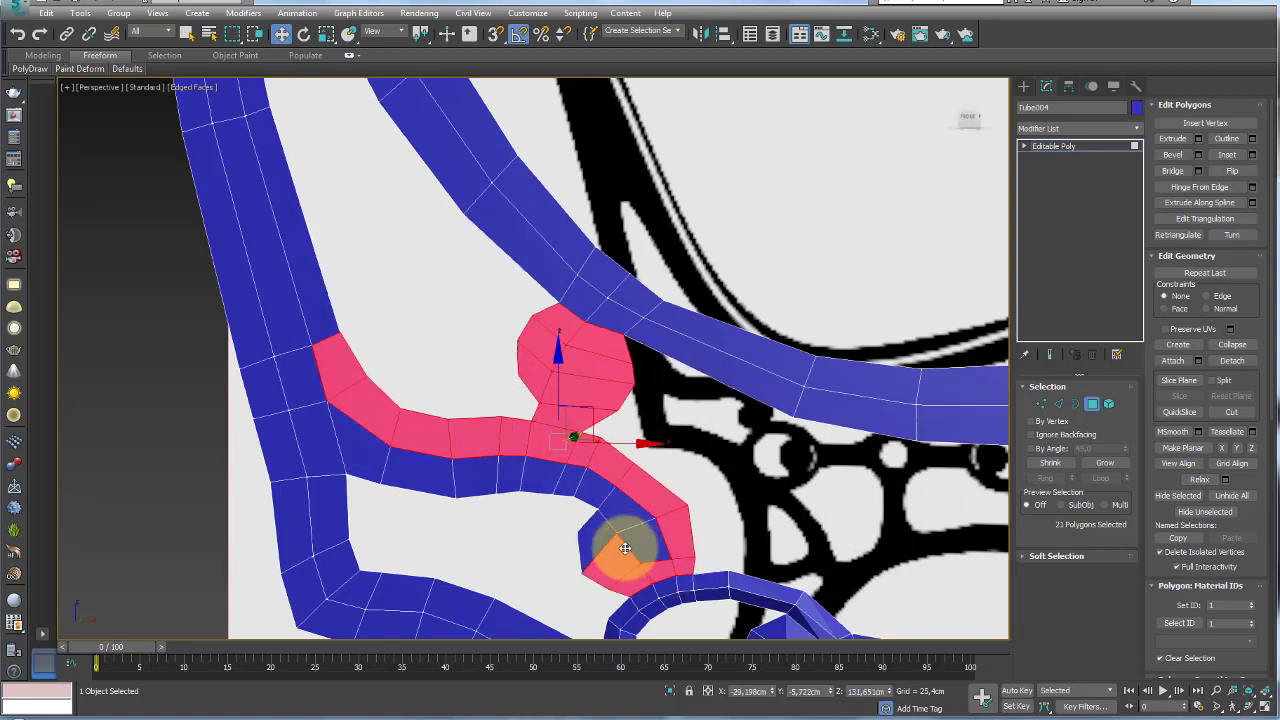
{"action": "left_click", "coordinate": [441, 490], "text": "ctrl"}
{"action": "left_click", "coordinate": [386, 437], "text": "ctrl"}
{"action": "middle_click_drag", "start_coordinate": [386, 437], "coordinate": [531, 449], "text": "alt"}
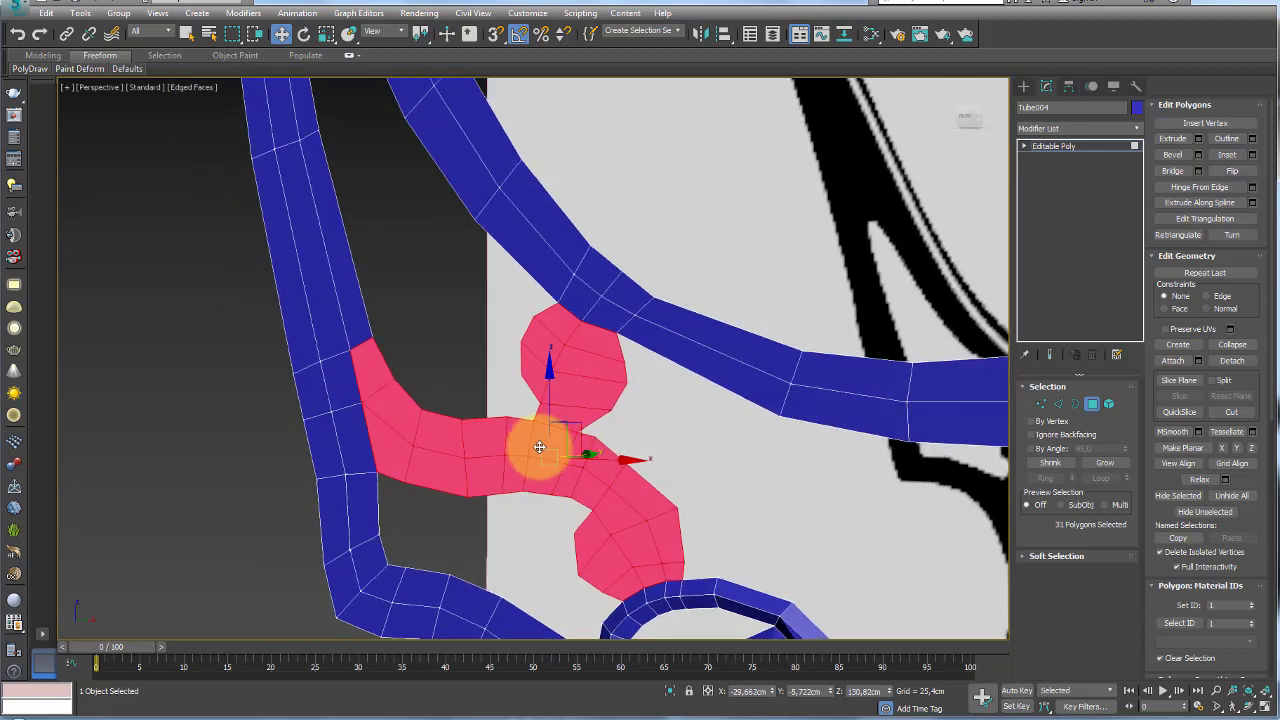
Inset the selected junction polygons by 0.622 cm and push them slightly outward
{"action": "left_click", "coordinate": [1252, 155]}
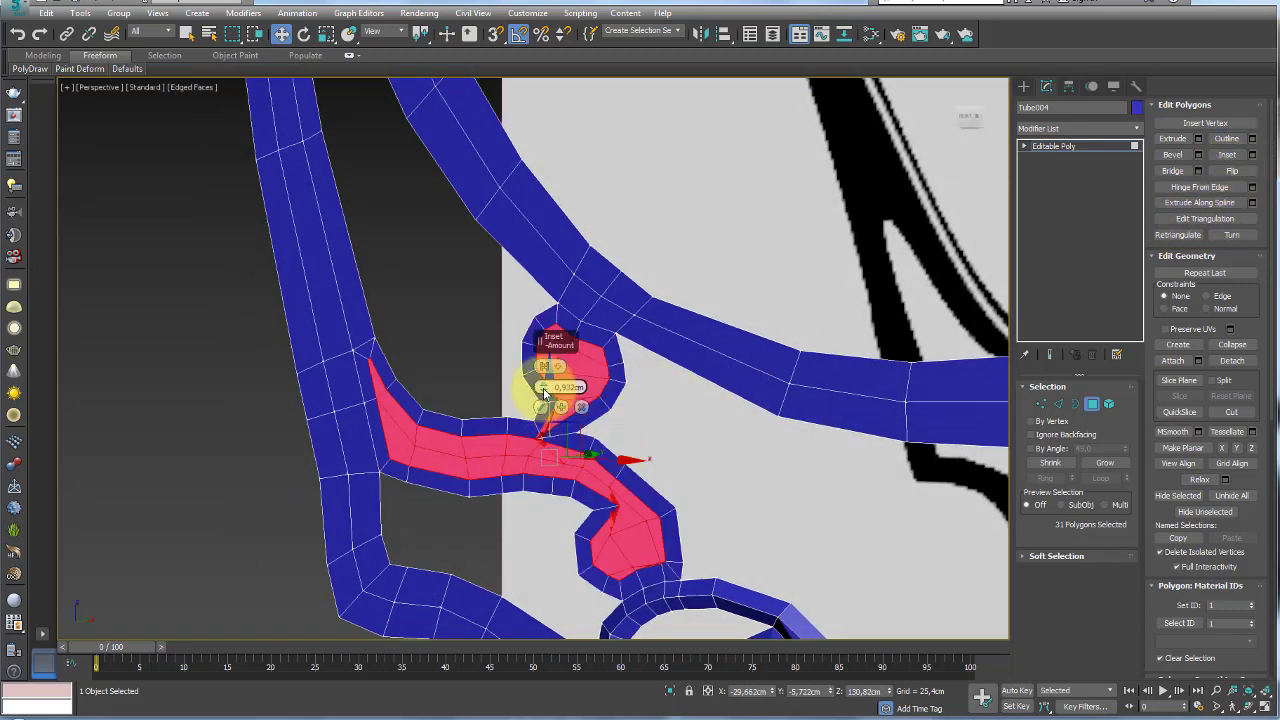
{"action": "left_click_drag", "start_coordinate": [544, 390], "coordinate": [543, 387]}
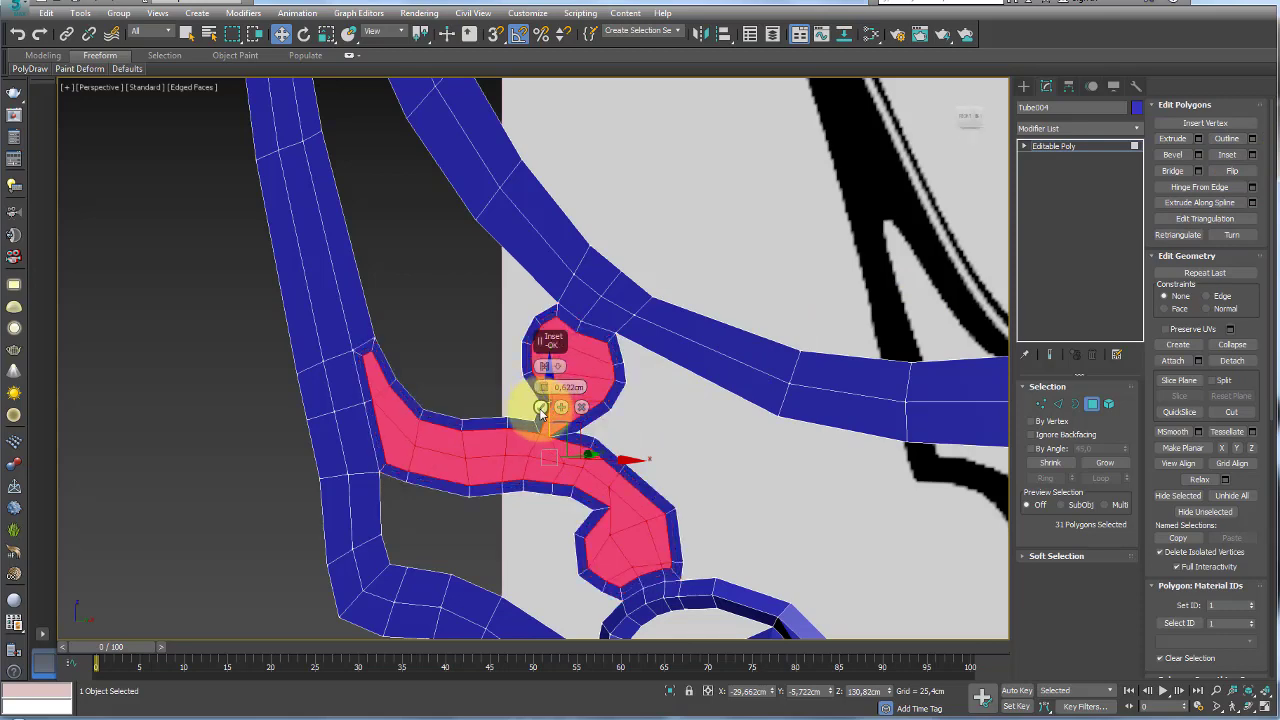
{"action": "left_click", "coordinate": [540, 408]}
{"action": "mouse_move", "coordinate": [540, 412]}
{"action": "middle_mouse_down", "text": "alt"}
{"action": "mouse_move", "coordinate": [571, 449]}
{"action": "mouse_move", "coordinate": [606, 460]}
{"action": "middle_mouse_up", "text": "alt"}
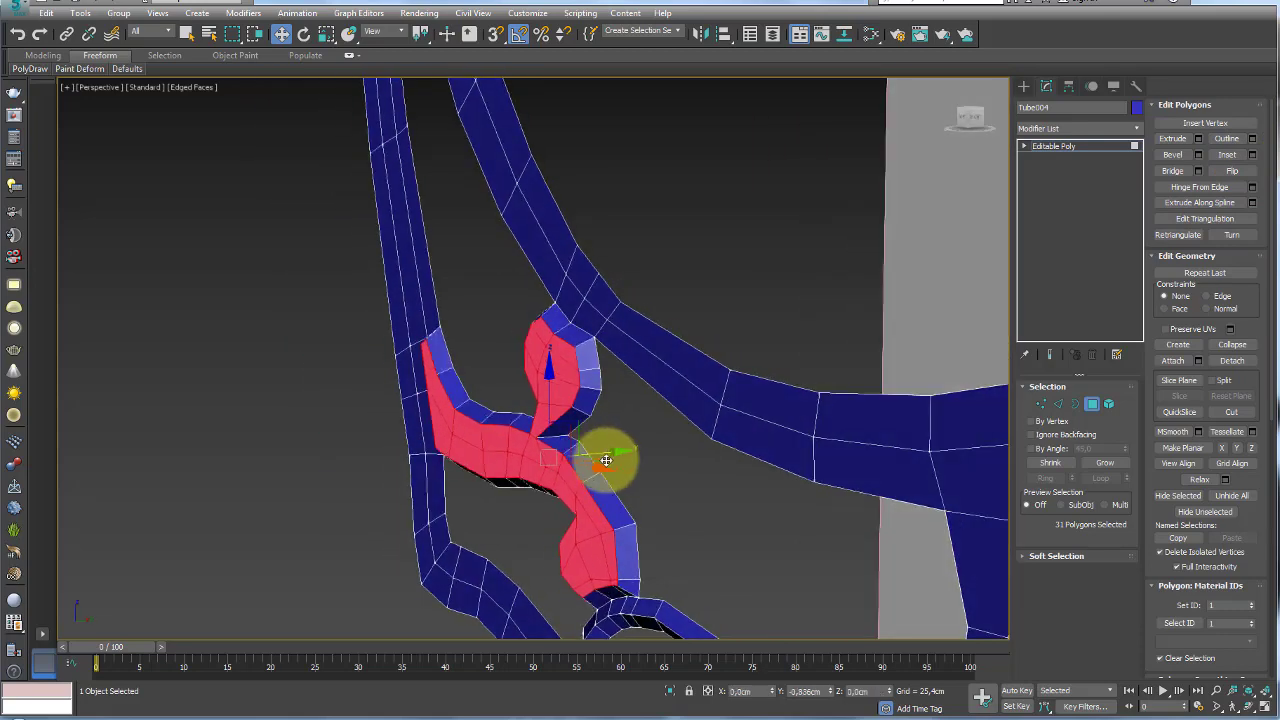
{"action": "left_click_drag", "start_coordinate": [606, 460], "coordinate": [594, 467]}
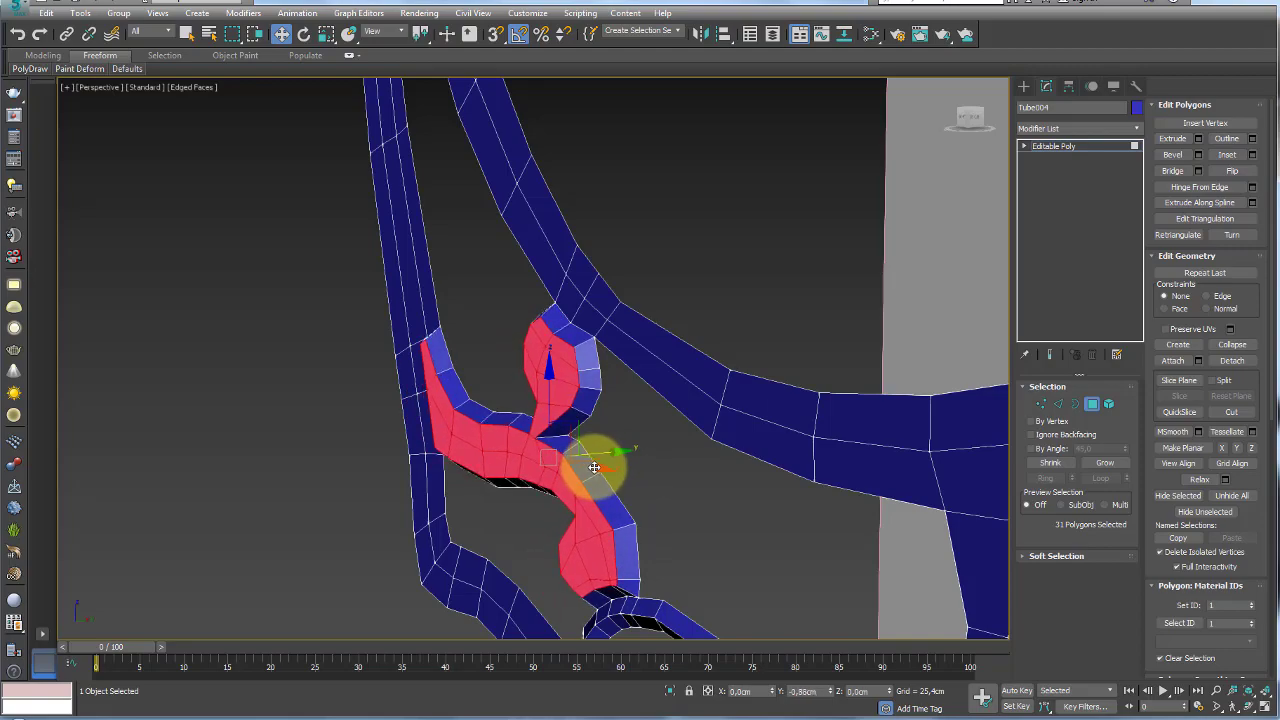
{"action": "mouse_move", "coordinate": [594, 467]}
{"action": "middle_mouse_down", "text": "alt"}
{"action": "mouse_move", "coordinate": [677, 451]}
{"action": "mouse_move", "coordinate": [720, 486]}
{"action": "mouse_move", "coordinate": [739, 468]}
{"action": "mouse_move", "coordinate": [640, 457]}
{"action": "mouse_move", "coordinate": [623, 294]}
{"action": "mouse_move", "coordinate": [623, 400]}
{"action": "mouse_move", "coordinate": [932, 340]}
{"action": "middle_mouse_up", "text": "alt"}
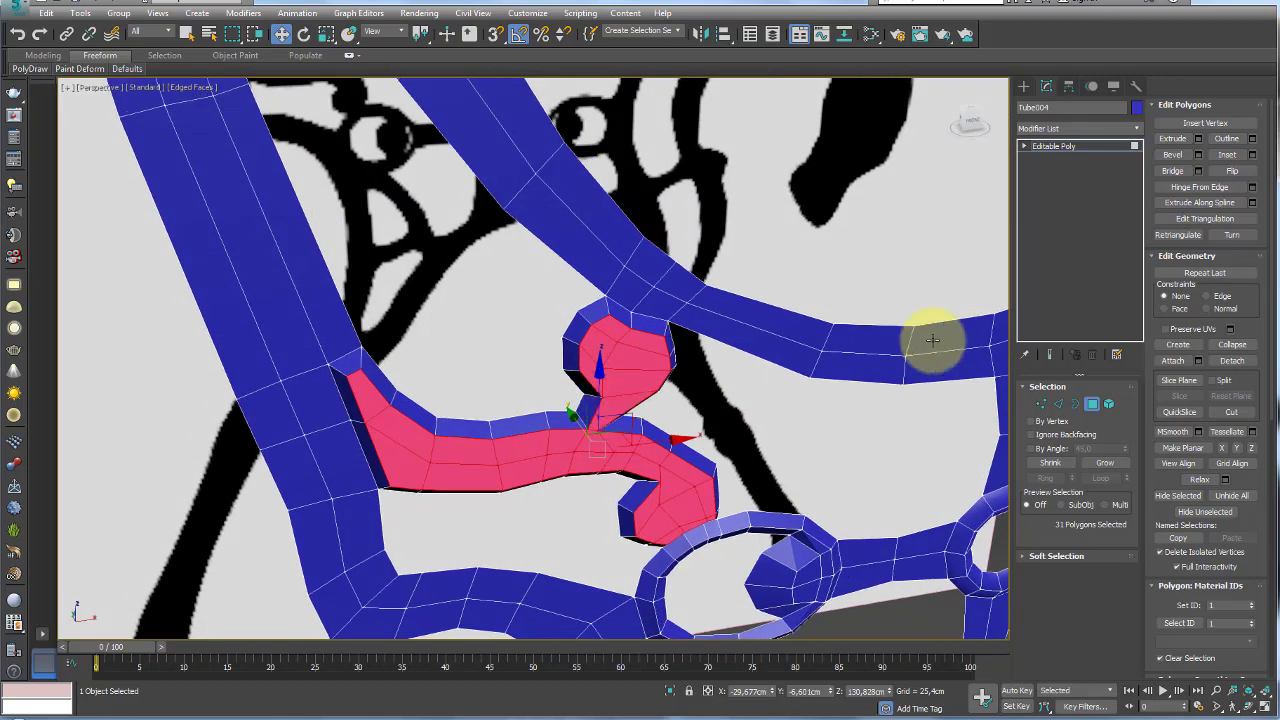
{"action": "left_click", "coordinate": [1058, 403]}
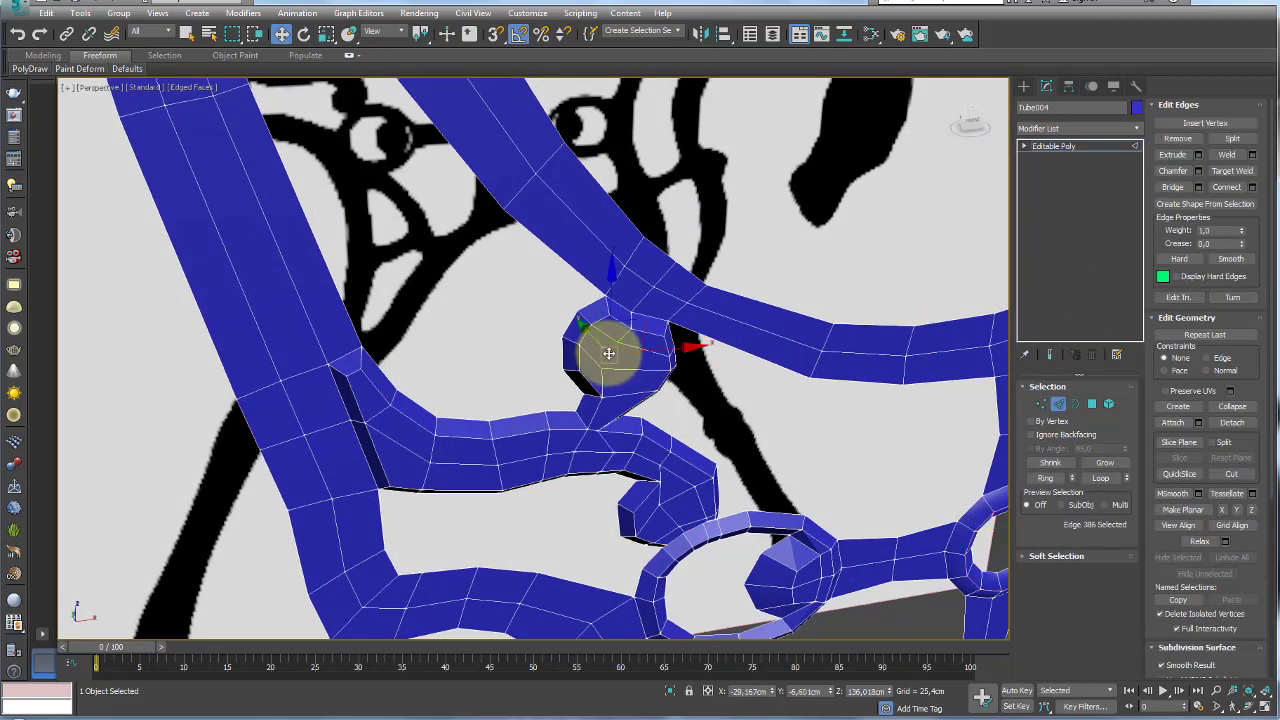
Shift the selected edges slightly where the curved branch meets the knob
{"action": "mouse_move", "coordinate": [608, 353]}
{"action": "middle_mouse_down", "text": "alt"}
{"action": "mouse_move", "coordinate": [640, 355]}
{"action": "mouse_move", "coordinate": [590, 368]}
{"action": "middle_mouse_up", "text": "alt"}
{"action": "left_click_drag", "start_coordinate": [581, 347], "coordinate": [588, 345]}
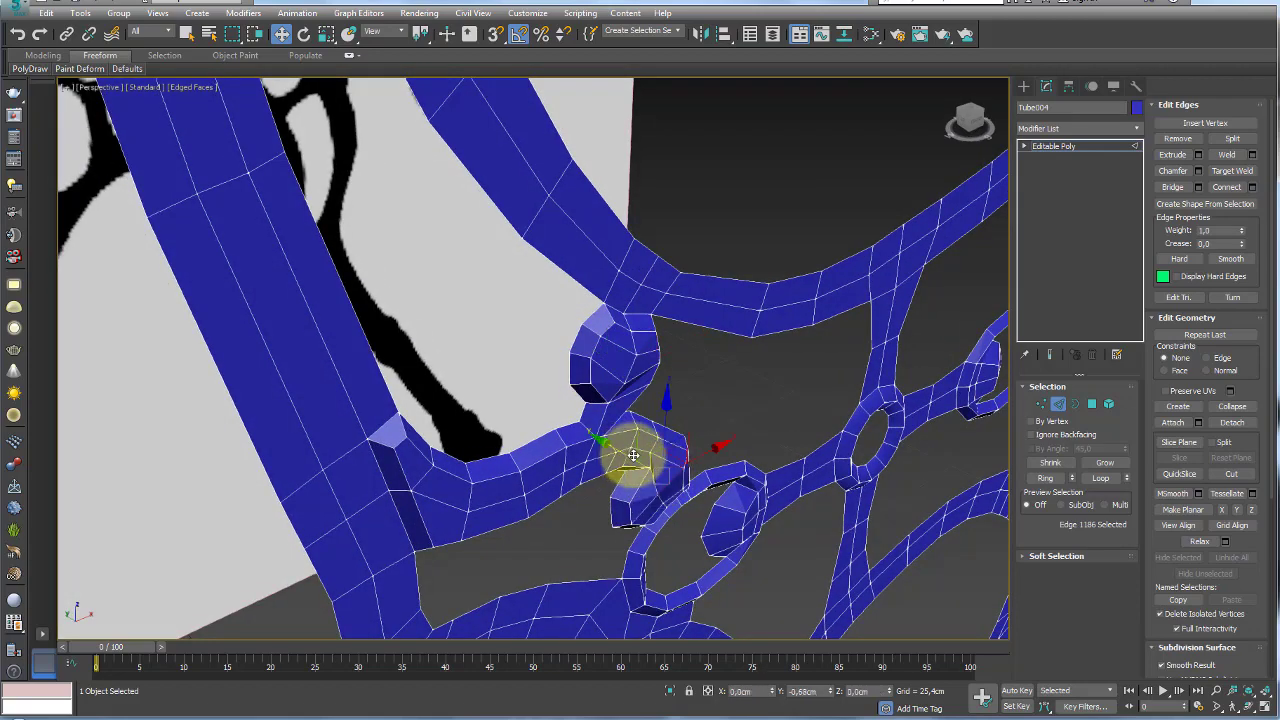
{"action": "mouse_move", "coordinate": [633, 455]}
{"action": "middle_mouse_down", "text": "alt"}
{"action": "mouse_move", "coordinate": [651, 457]}
{"action": "mouse_move", "coordinate": [634, 434]}
{"action": "middle_mouse_up", "text": "alt"}
{"action": "scroll", "coordinate": [660, 450], "scroll_direction": "up", "scroll_amount": 3}
{"action": "scroll", "coordinate": [680, 466], "scroll_direction": "up", "scroll_amount": 3}
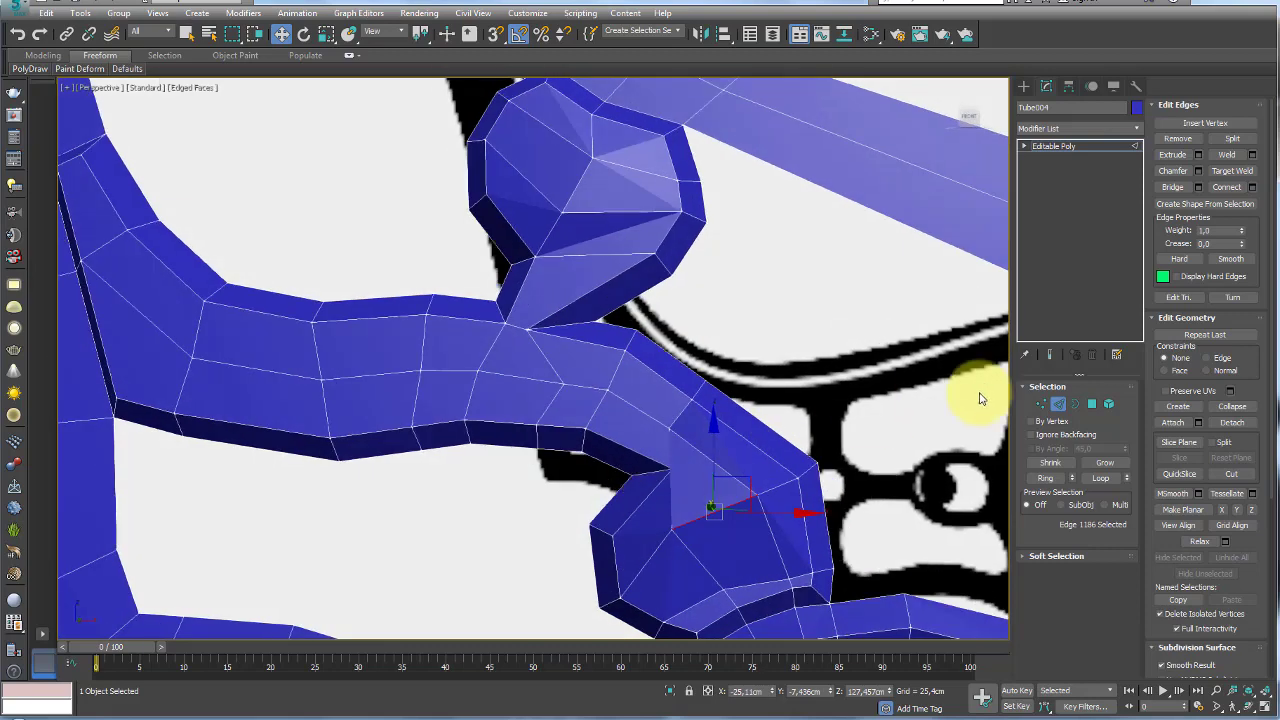
At Vertex level, move the knob-junction vertices down and to the right, then select nearby vertices
{"action": "left_click", "coordinate": [1048, 407]}
{"action": "left_click", "coordinate": [668, 464]}
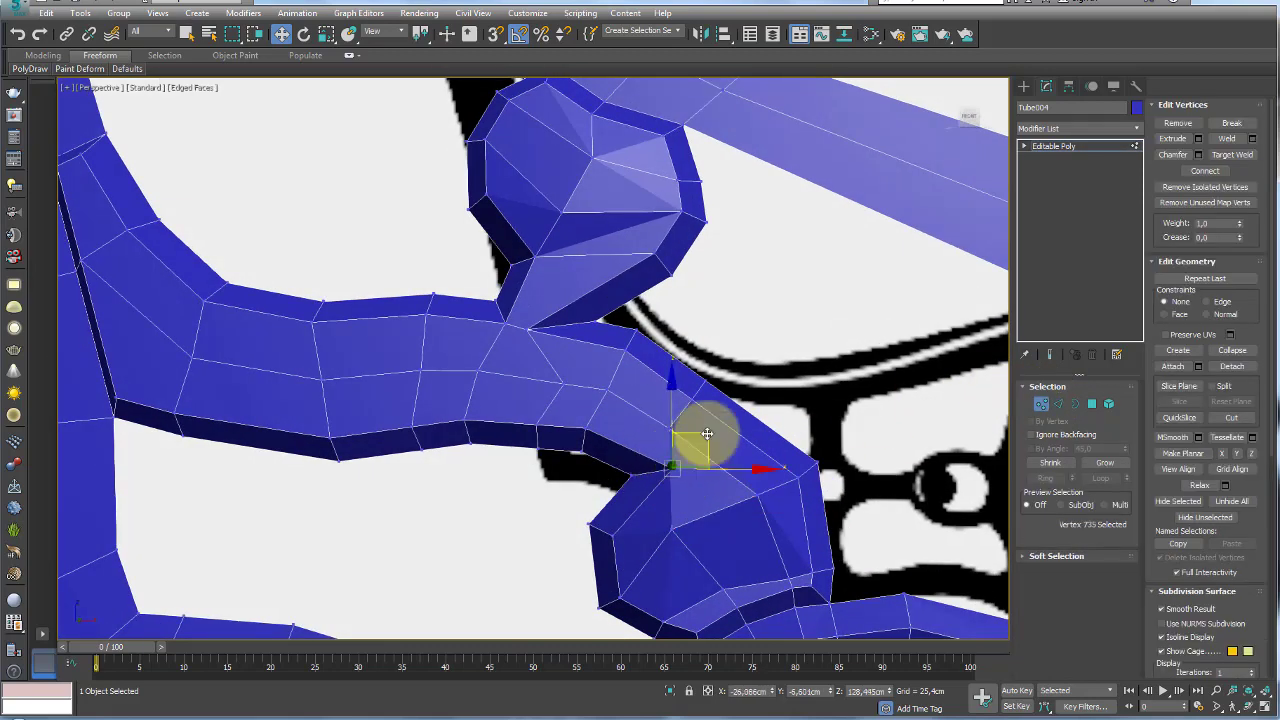
{"action": "left_click", "coordinate": [697, 418]}
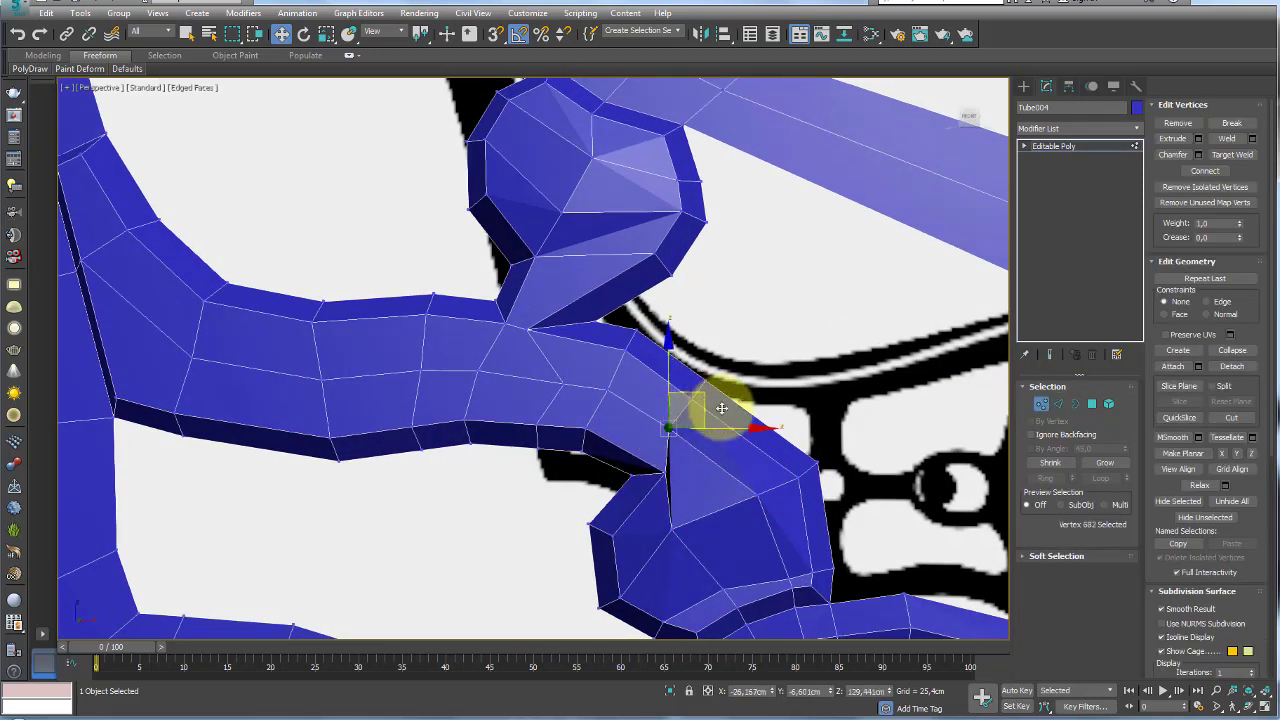
{"action": "left_click_drag", "start_coordinate": [721, 408], "coordinate": [727, 425]}
{"action": "scroll", "coordinate": [750, 433], "scroll_direction": "down", "scroll_amount": 1}
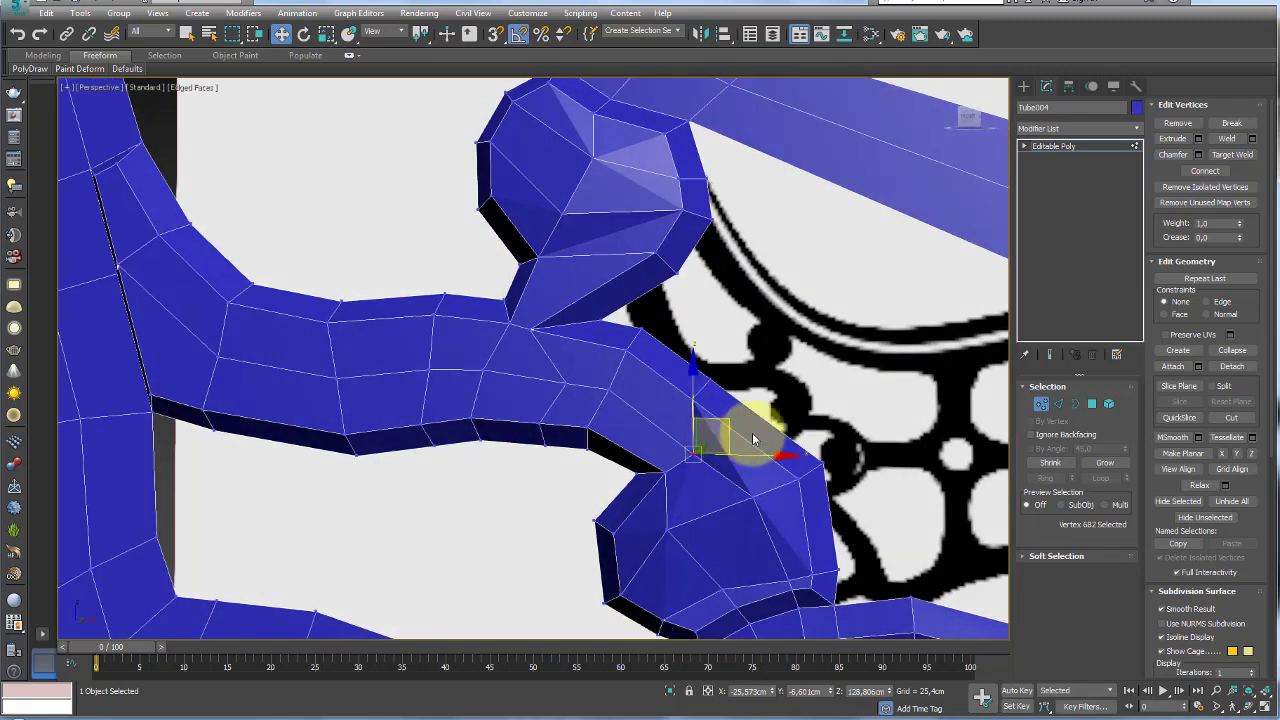
{"action": "left_click", "coordinate": [688, 401], "text": "ctrl"}
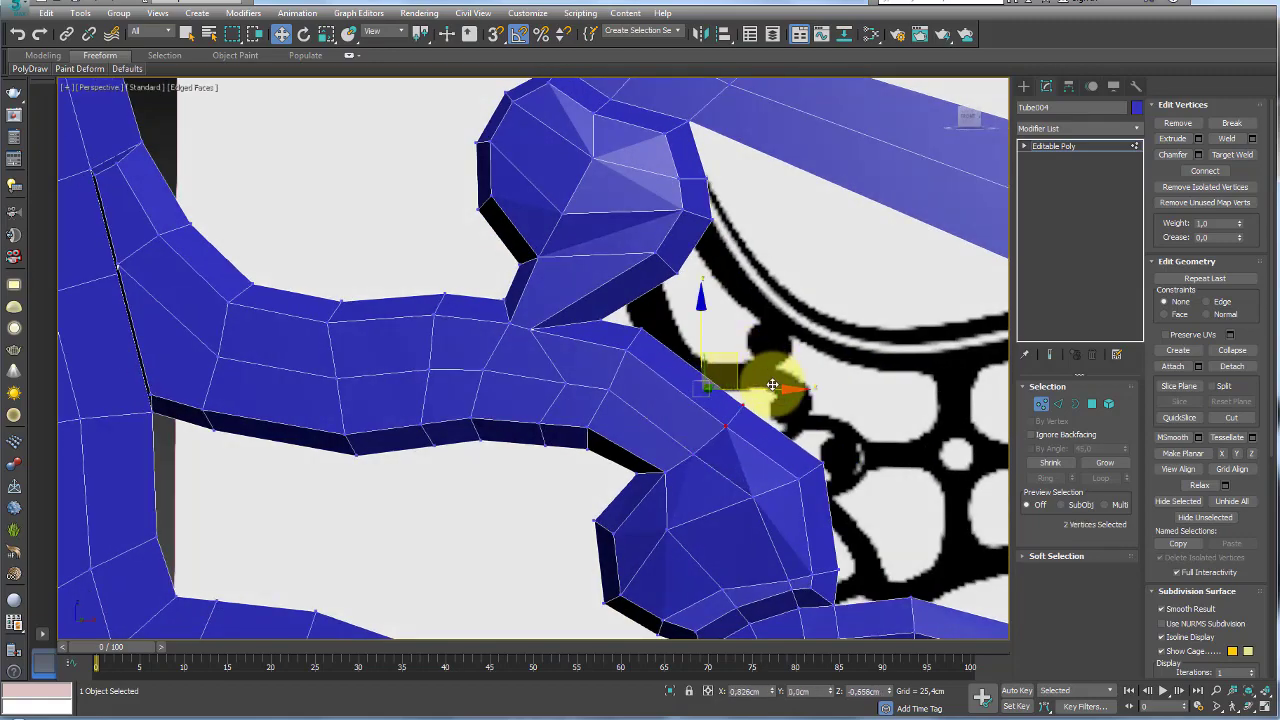
{"action": "middle_click_drag", "start_coordinate": [753, 365], "coordinate": [697, 421], "text": "alt"}
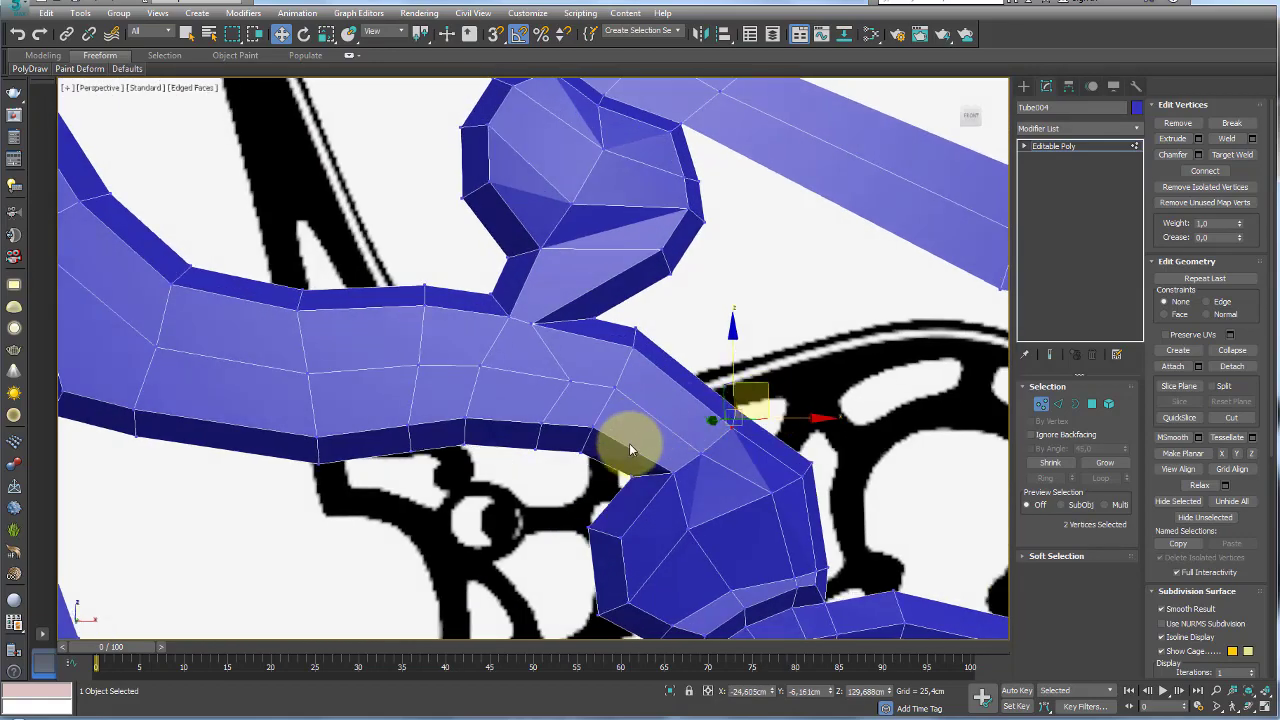
{"action": "left_click_drag", "start_coordinate": [640, 440], "coordinate": [593, 397]}
In Front view, slide the vertex where the branch meets the knob to the right
{"action": "key", "text": "f"}
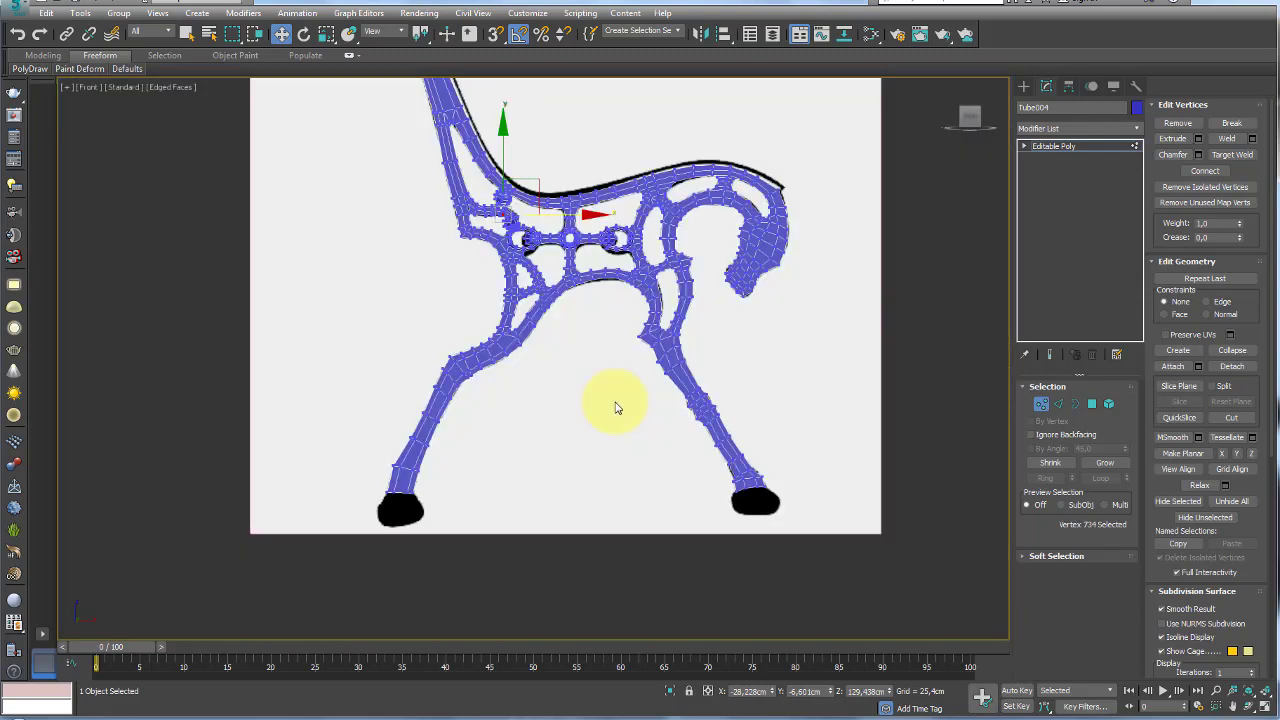
{"action": "scroll", "coordinate": [609, 409], "scroll_direction": "up", "scroll_amount": 1}
{"action": "scroll", "coordinate": [600, 400], "scroll_direction": "up", "scroll_amount": 3}
{"action": "scroll", "coordinate": [585, 288], "scroll_direction": "up", "scroll_amount": 2}
{"action": "scroll", "coordinate": [585, 288], "scroll_direction": "up", "scroll_amount": 2}
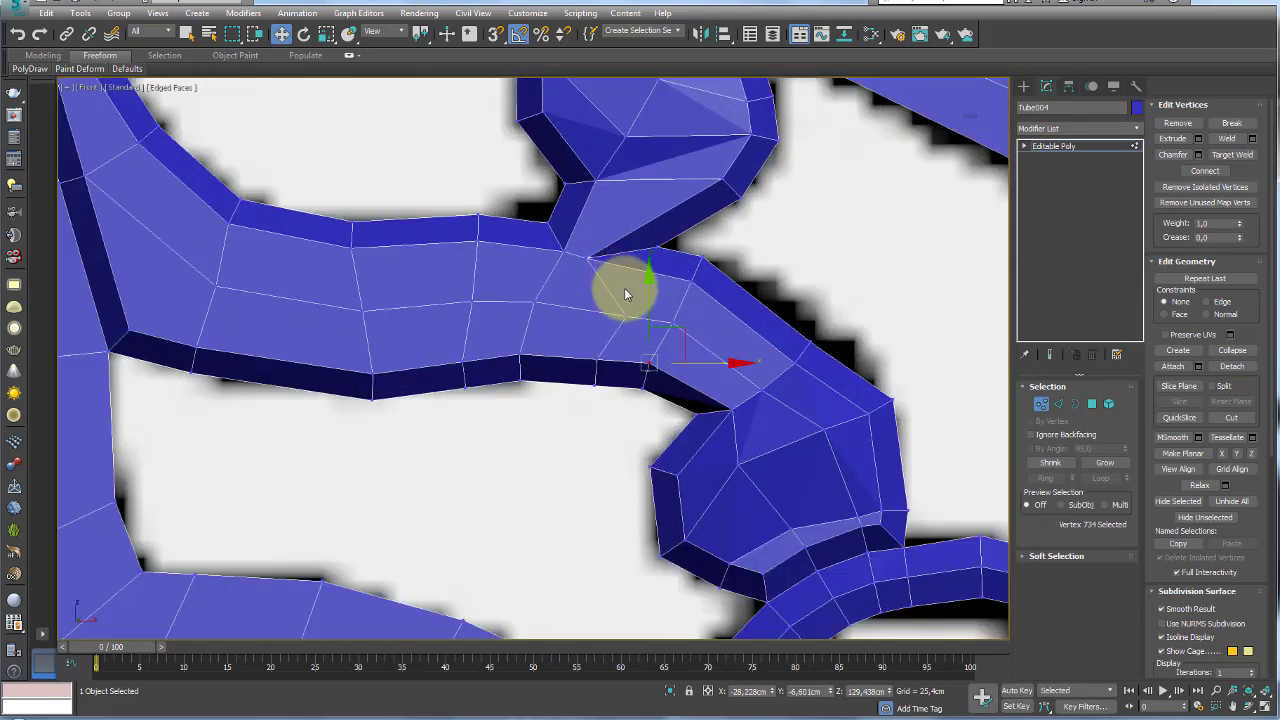
{"action": "scroll", "coordinate": [623, 286], "scroll_direction": "up", "scroll_amount": 2}
{"action": "left_click", "coordinate": [585, 245]}
{"action": "left_click_drag", "start_coordinate": [623, 219], "coordinate": [705, 241]}
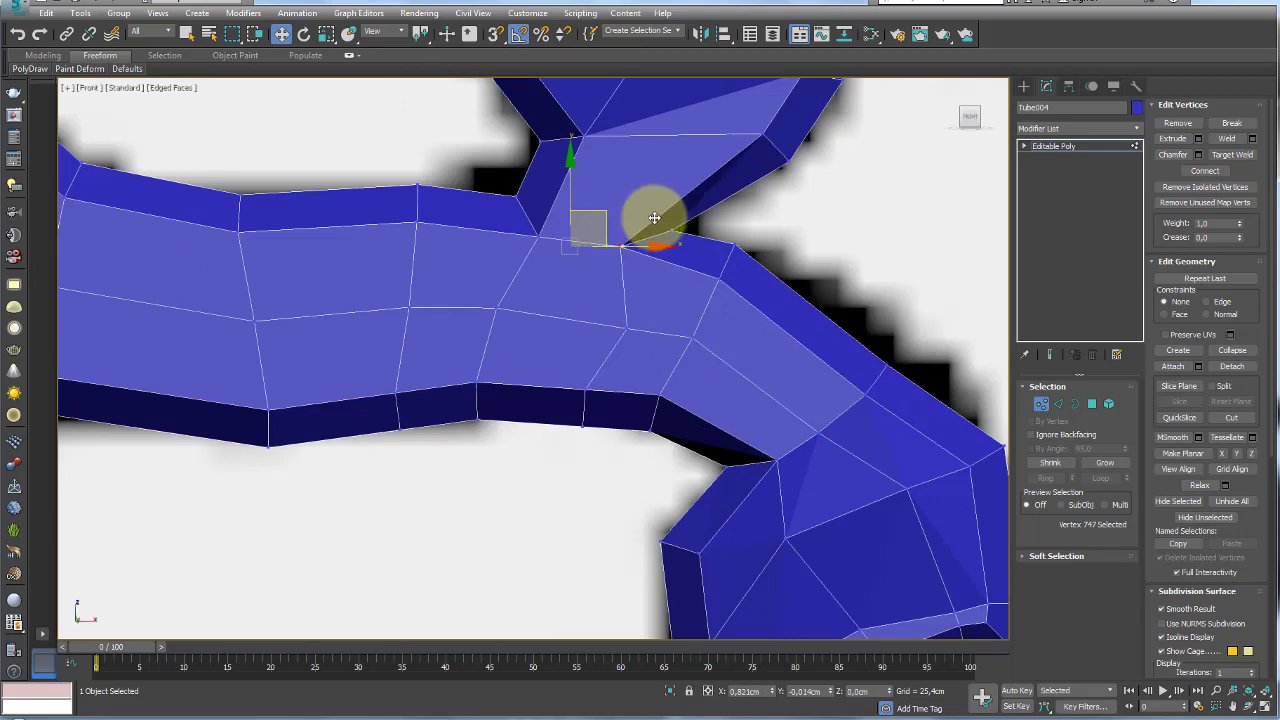
Select further vertices along the branch and move a pair to match the reference image
{"action": "left_click", "coordinate": [697, 207], "text": "ctrl"}
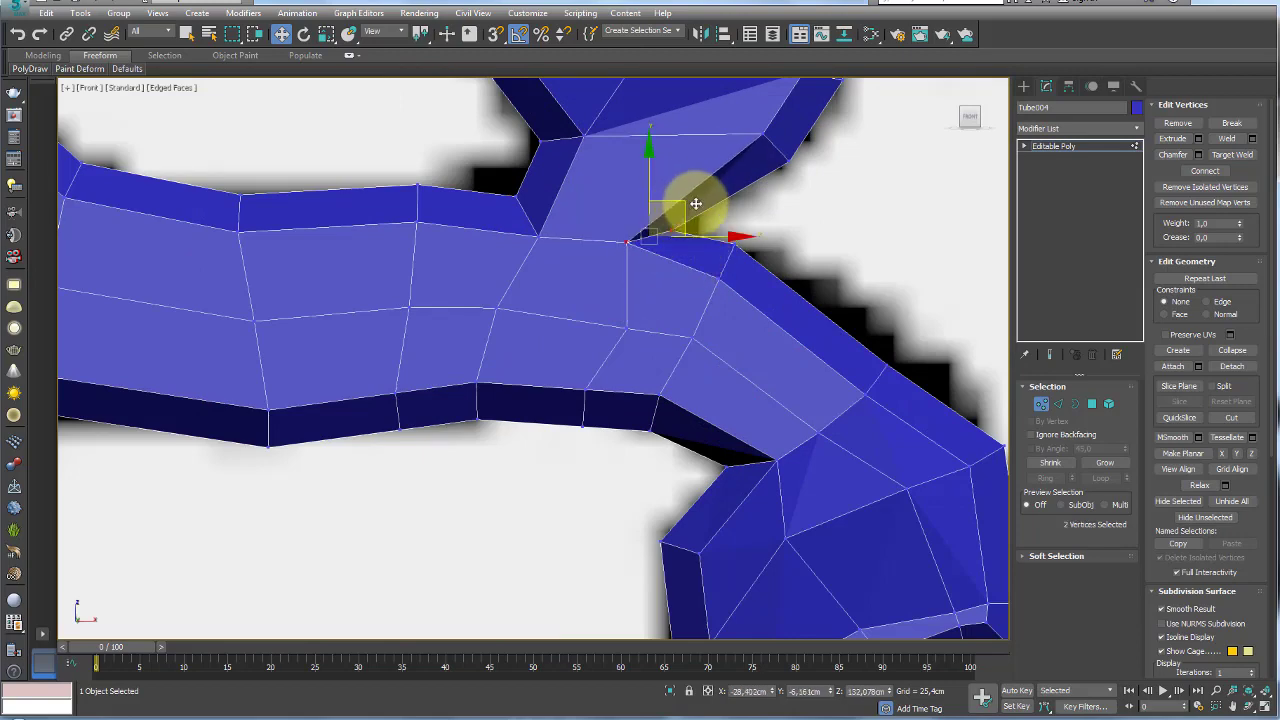
{"action": "scroll", "coordinate": [691, 209], "scroll_direction": "down", "scroll_amount": 4}
{"action": "scroll", "coordinate": [757, 255], "scroll_direction": "up", "scroll_amount": 3}
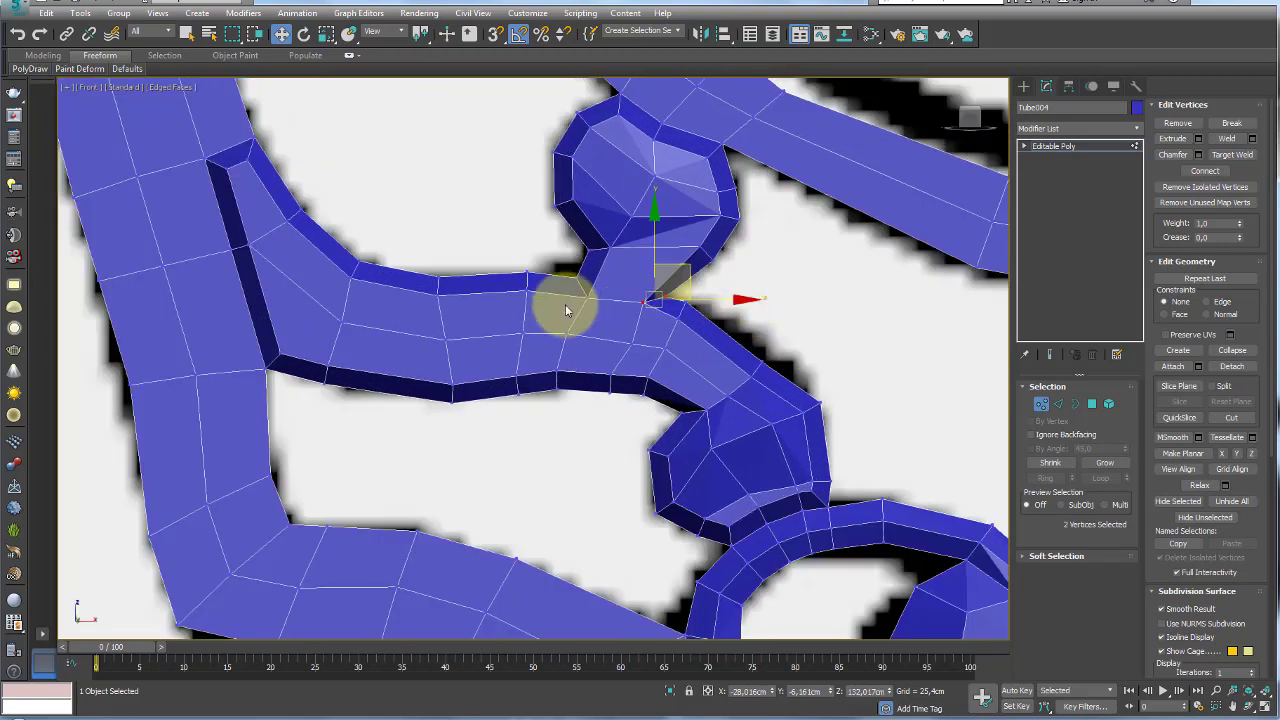
{"action": "left_click", "coordinate": [606, 263], "text": "ctrl"}
{"action": "middle_click_drag", "start_coordinate": [736, 348], "coordinate": [671, 343]}
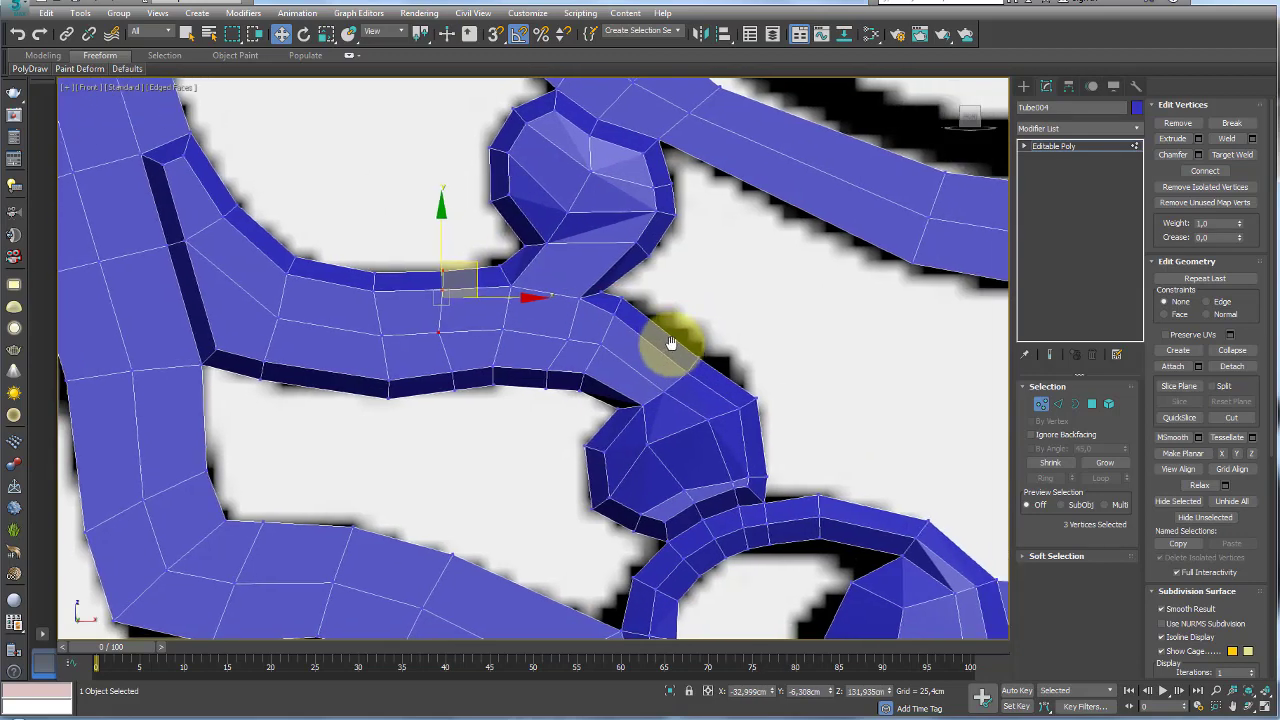
{"action": "scroll", "coordinate": [717, 333], "scroll_direction": "up", "scroll_amount": 2}
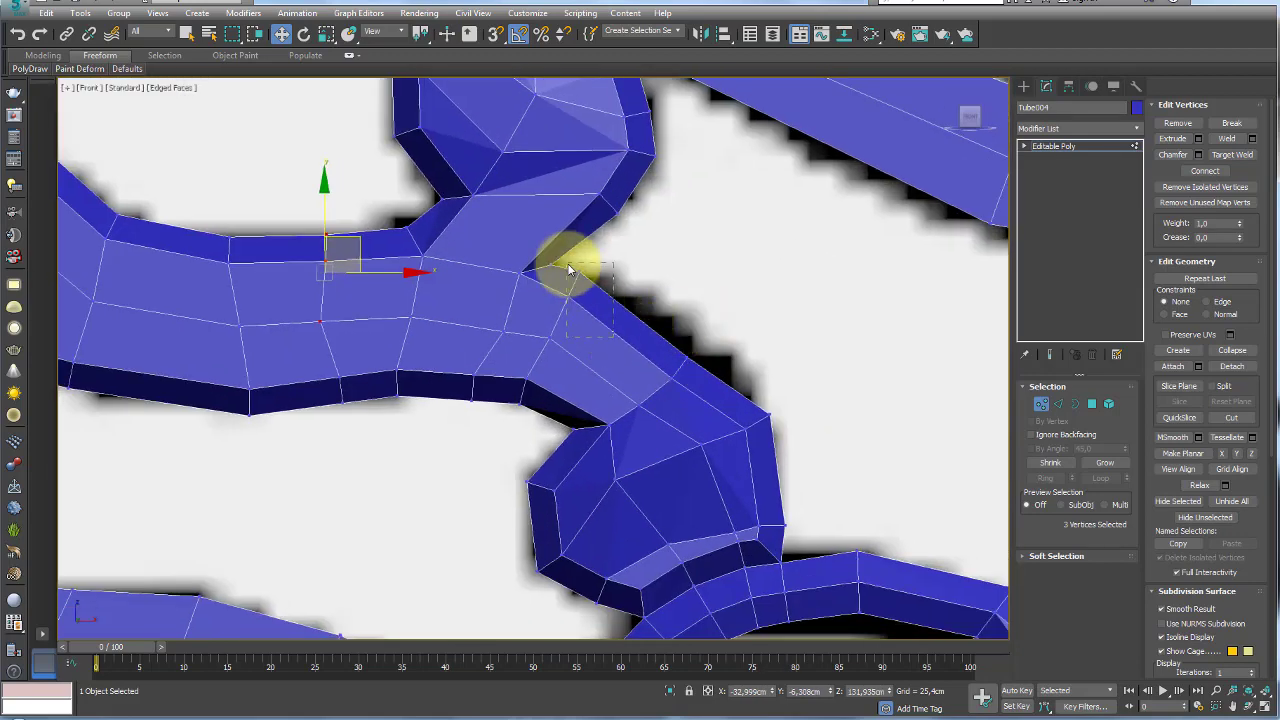
{"action": "left_click_drag", "start_coordinate": [568, 270], "coordinate": [602, 260]}
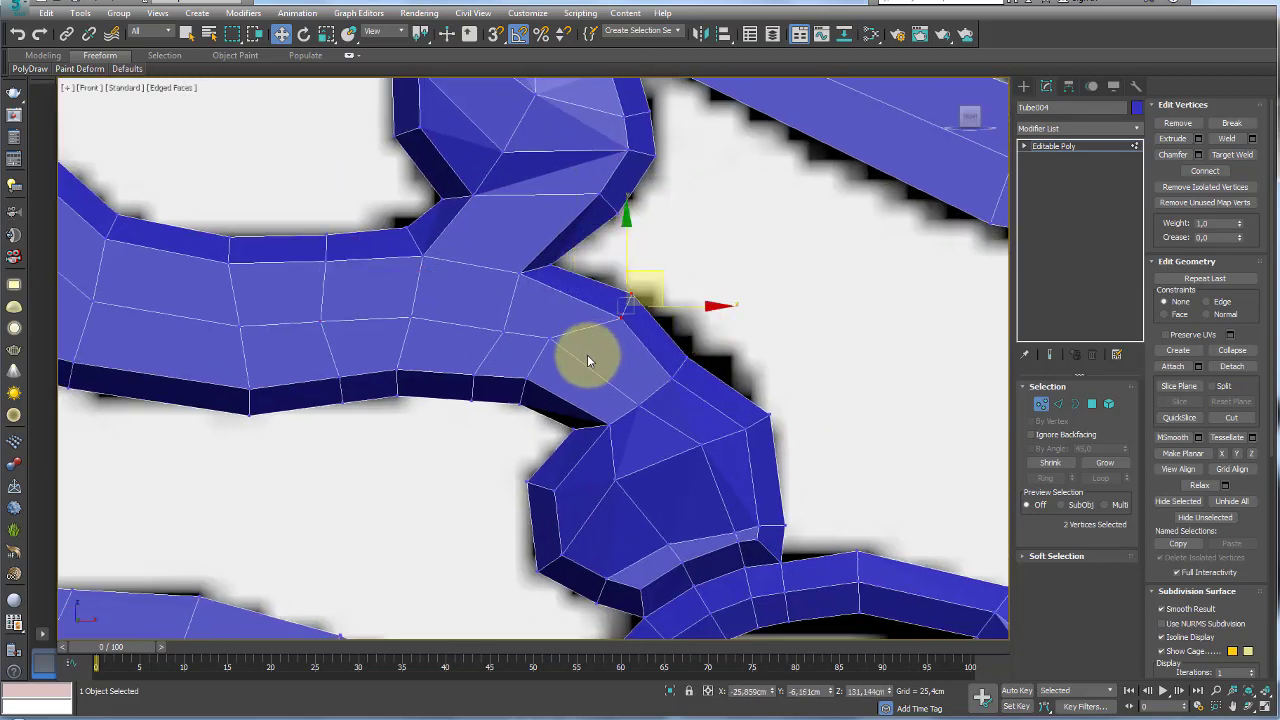
{"action": "left_click_drag", "start_coordinate": [586, 351], "coordinate": [599, 318]}
{"action": "left_click", "coordinate": [551, 400]}
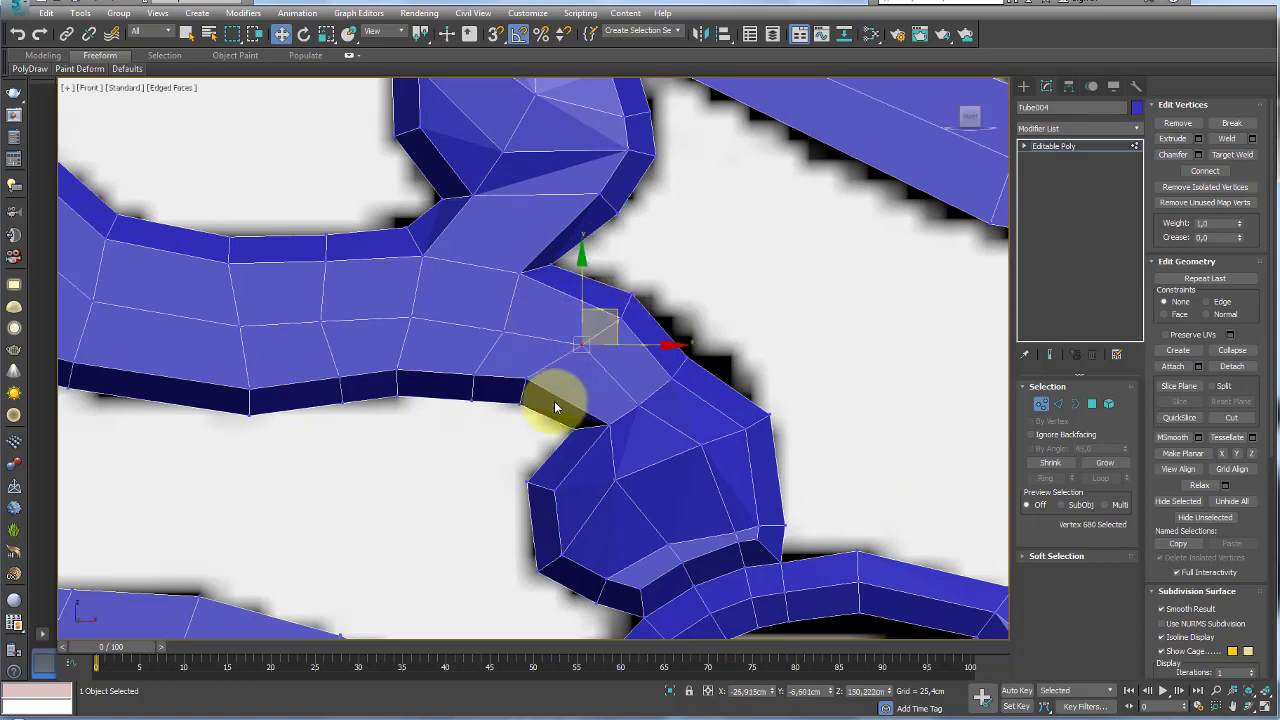
{"action": "mouse_move", "coordinate": [514, 371]}
{"action": "left_mouse_down"}
{"action": "mouse_move", "coordinate": [554, 362]}
{"action": "mouse_move", "coordinate": [504, 354]}
{"action": "mouse_move", "coordinate": [514, 349]}
{"action": "left_mouse_up"}
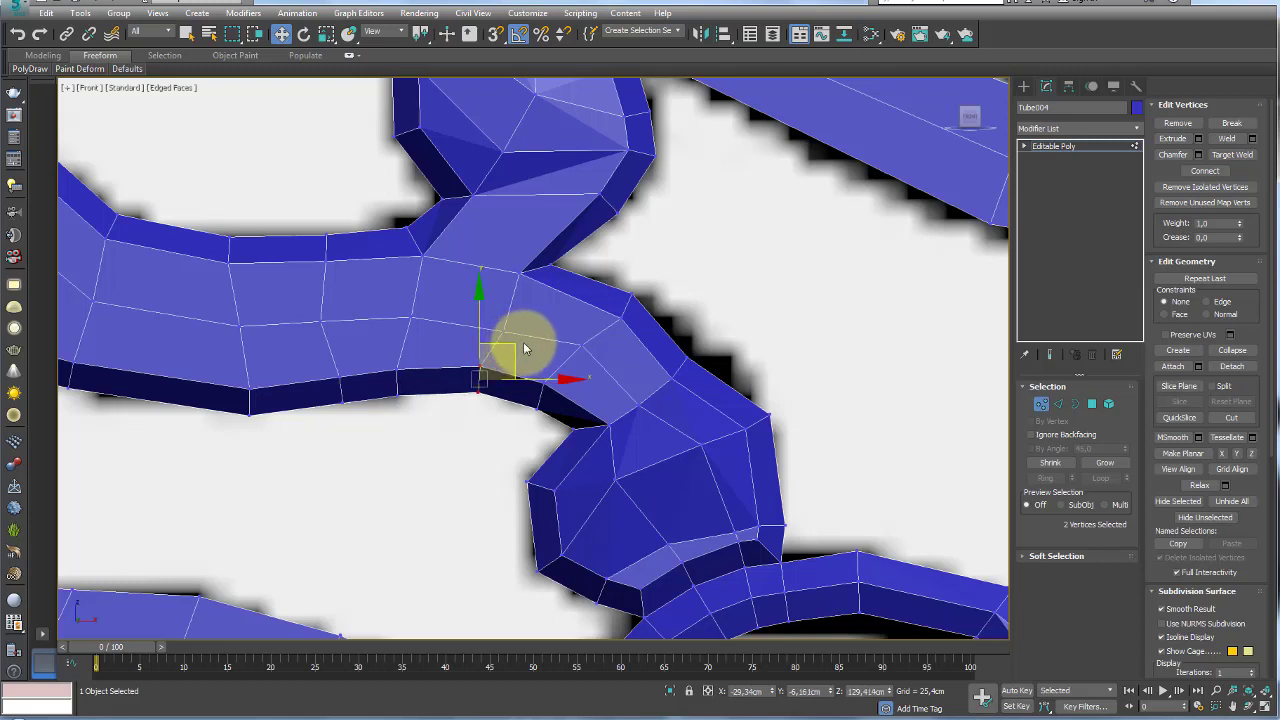
Move a lower-edge vertex up-left and shift the selected vertices left to smooth the branch
{"action": "left_click", "coordinate": [505, 330]}
{"action": "left_click_drag", "start_coordinate": [524, 293], "coordinate": [511, 283]}
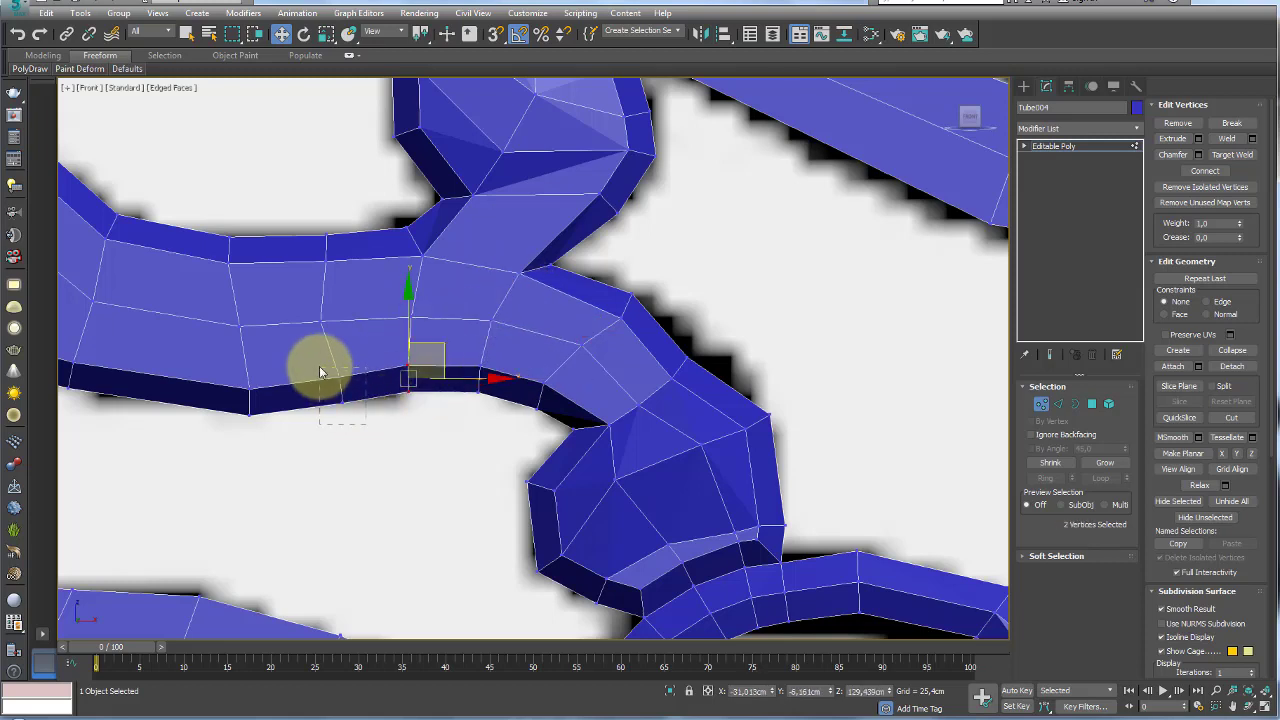
{"action": "left_click_drag", "start_coordinate": [433, 351], "coordinate": [376, 356]}
{"action": "middle_click_drag", "start_coordinate": [320, 391], "coordinate": [563, 409]}
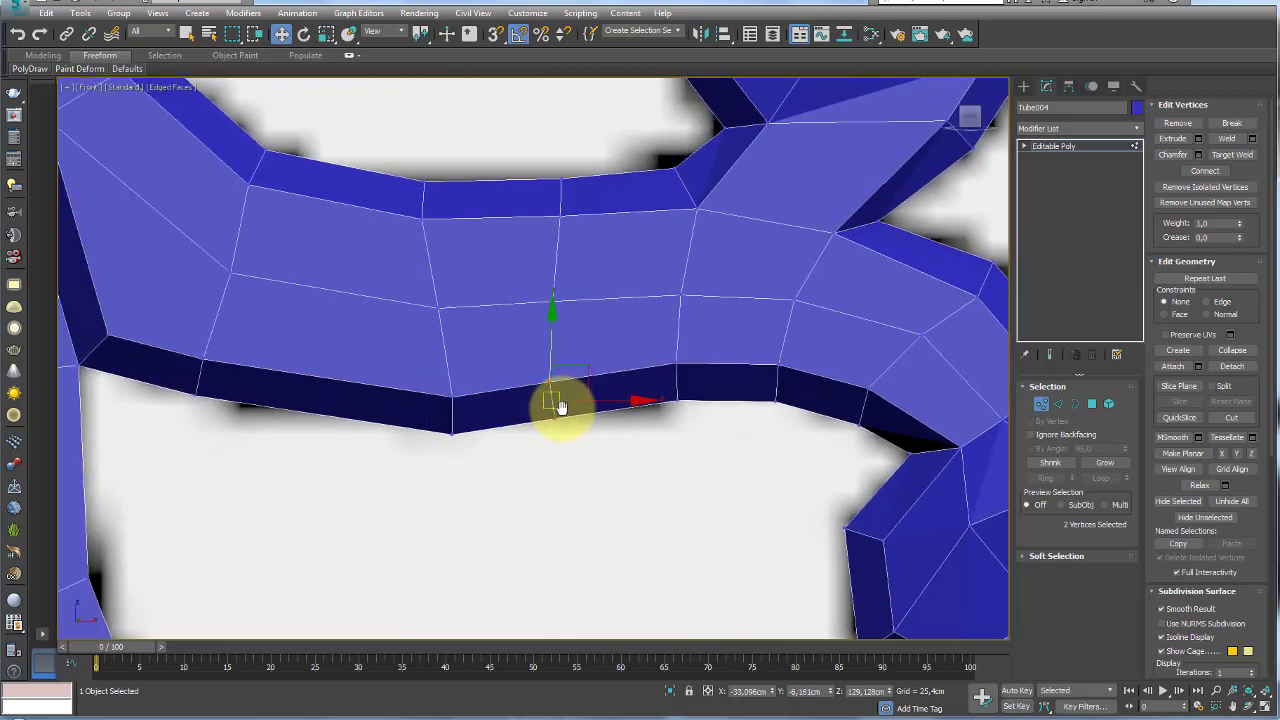
{"action": "scroll", "coordinate": [593, 490], "scroll_direction": "down", "scroll_amount": 2}
{"action": "left_click_drag", "start_coordinate": [497, 405], "coordinate": [538, 392]}
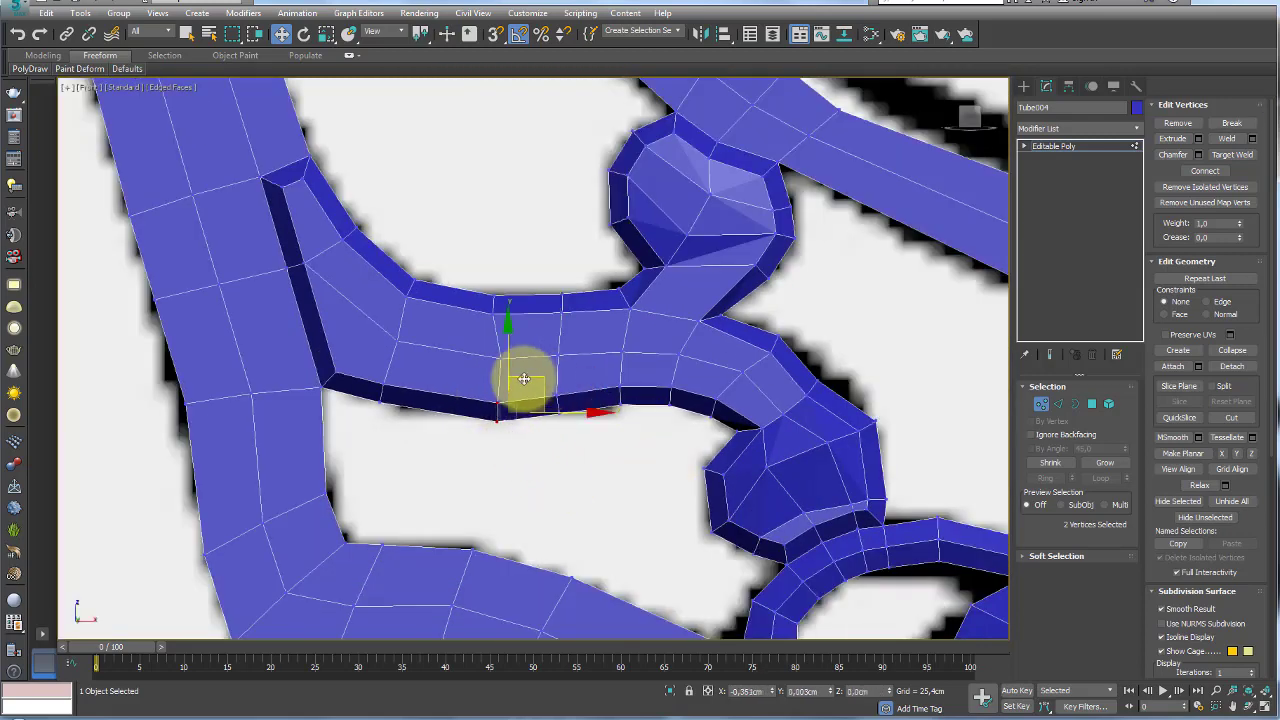
Select a vertex on the branch's top edge and zoom to compare against the reference
{"action": "left_click", "coordinate": [503, 357]}
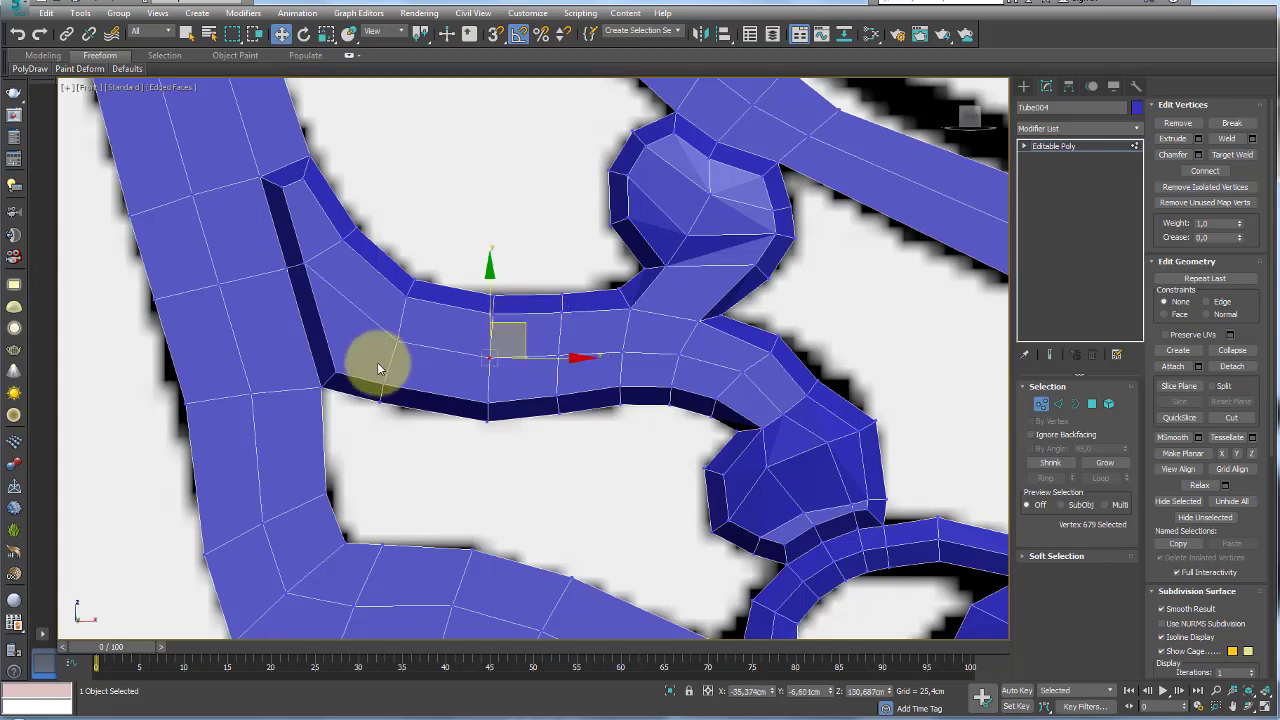
{"action": "scroll", "coordinate": [409, 406], "scroll_direction": "up", "scroll_amount": 1}
{"action": "scroll", "coordinate": [415, 418], "scroll_direction": "up", "scroll_amount": 1}
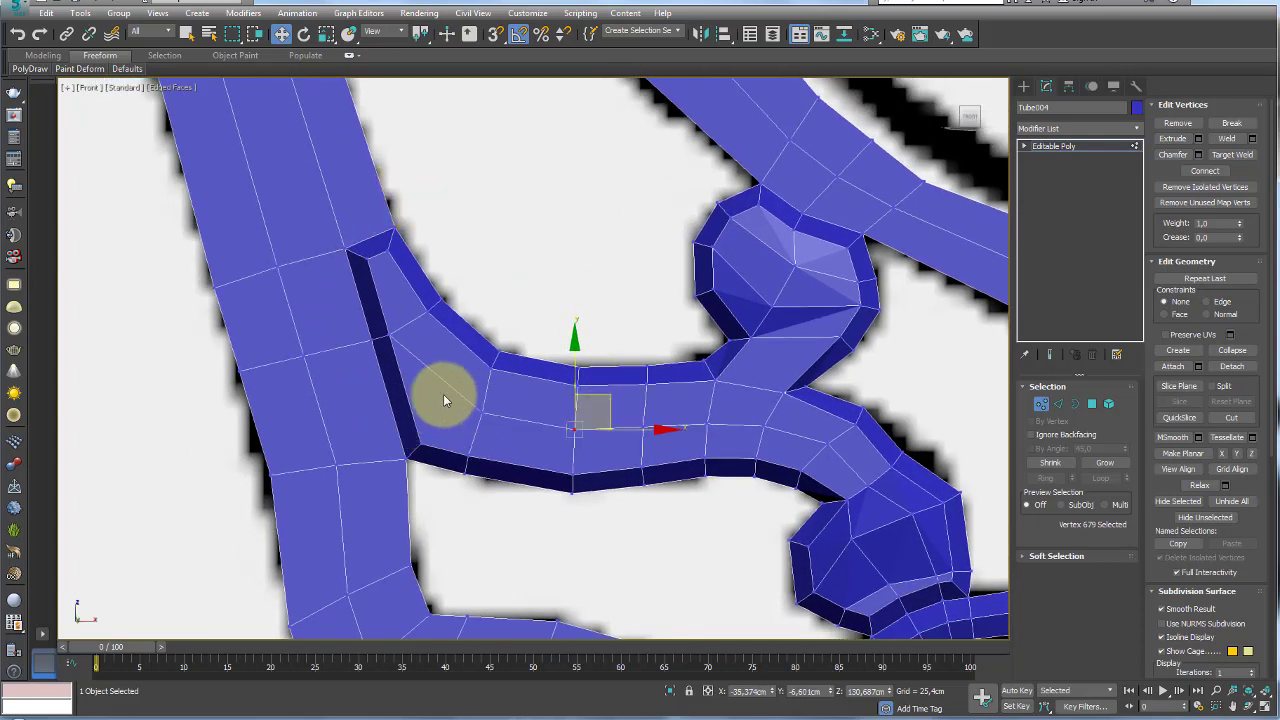
{"action": "scroll", "coordinate": [357, 371], "scroll_direction": "down", "scroll_amount": 5}
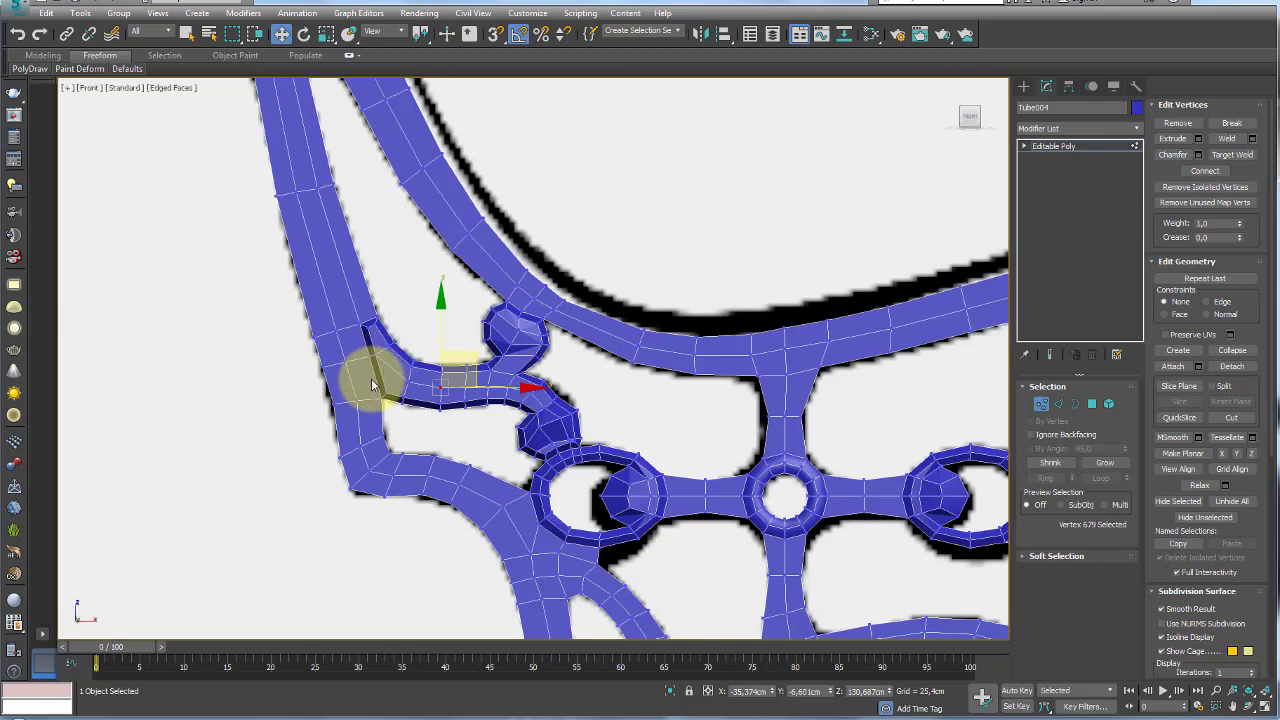
{"action": "scroll", "coordinate": [385, 368], "scroll_direction": "up", "scroll_amount": 1}
{"action": "scroll", "coordinate": [420, 375], "scroll_direction": "up", "scroll_amount": 2}
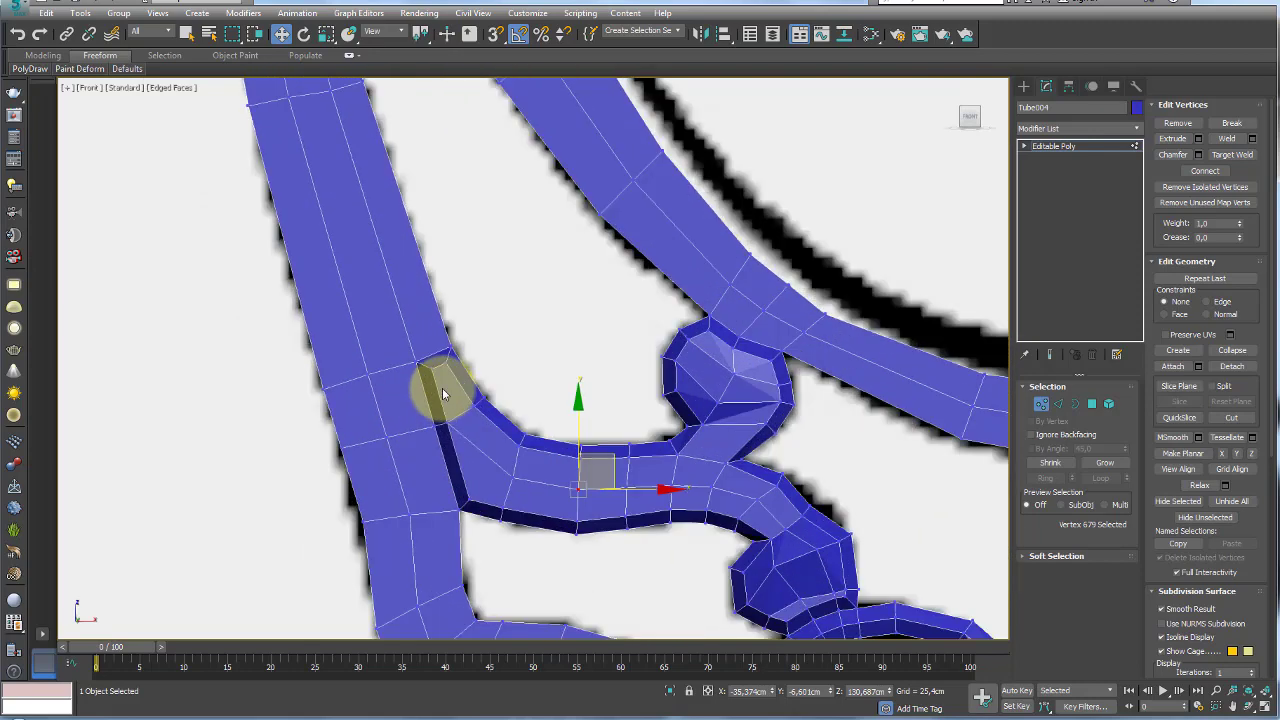
{"action": "scroll", "coordinate": [443, 392], "scroll_direction": "up", "scroll_amount": 2}
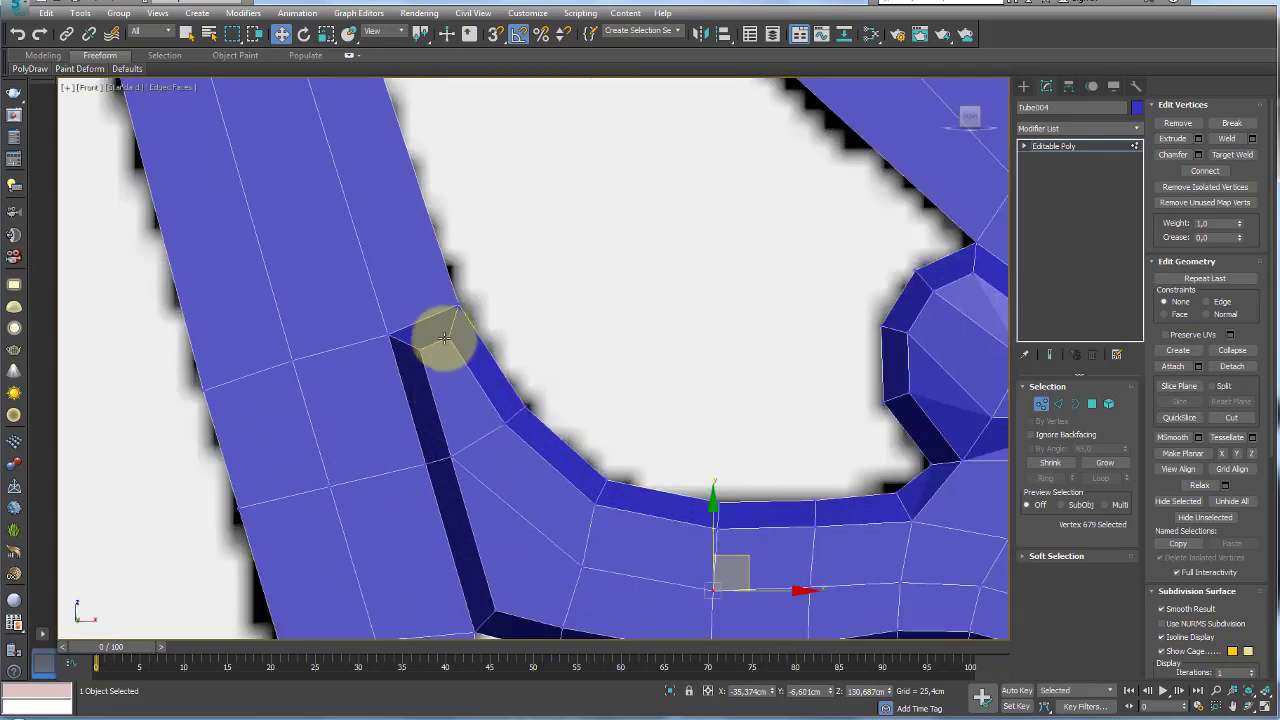
{"action": "scroll", "coordinate": [500, 485], "scroll_direction": "down", "scroll_amount": 2}
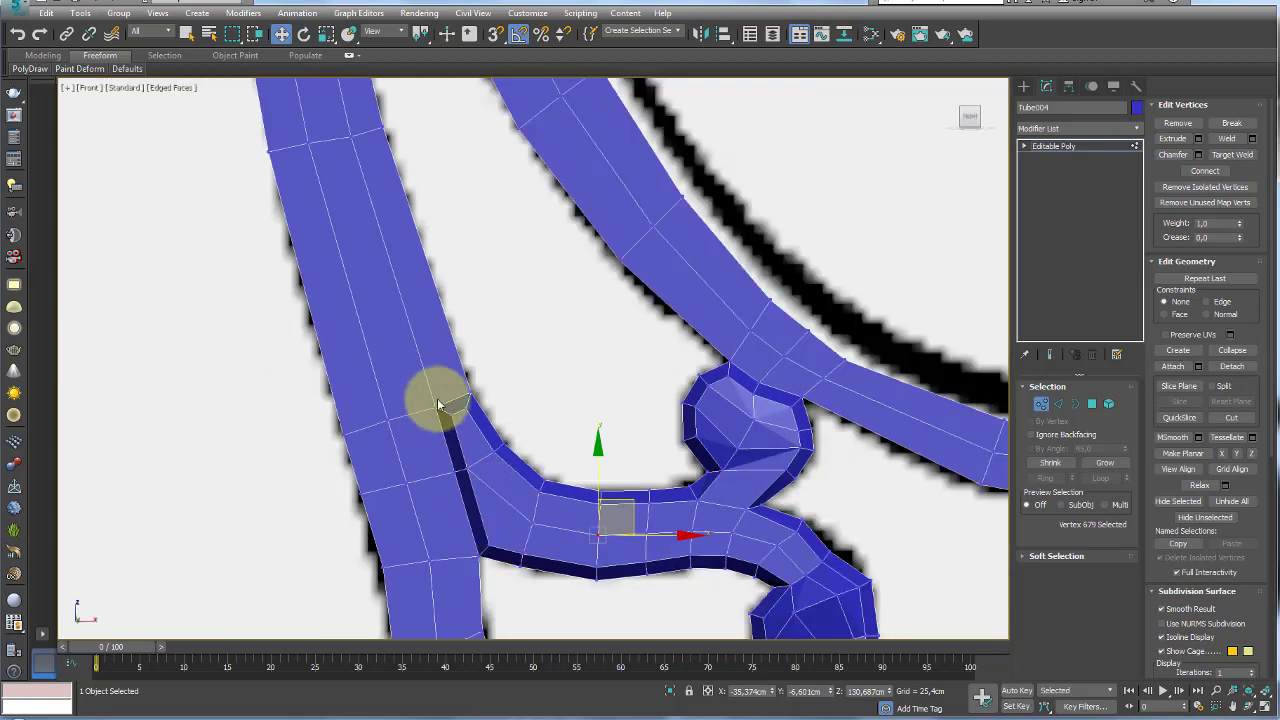
{"action": "scroll", "coordinate": [540, 309], "scroll_direction": "up", "scroll_amount": 2}
{"action": "scroll", "coordinate": [566, 323], "scroll_direction": "up", "scroll_amount": 1}
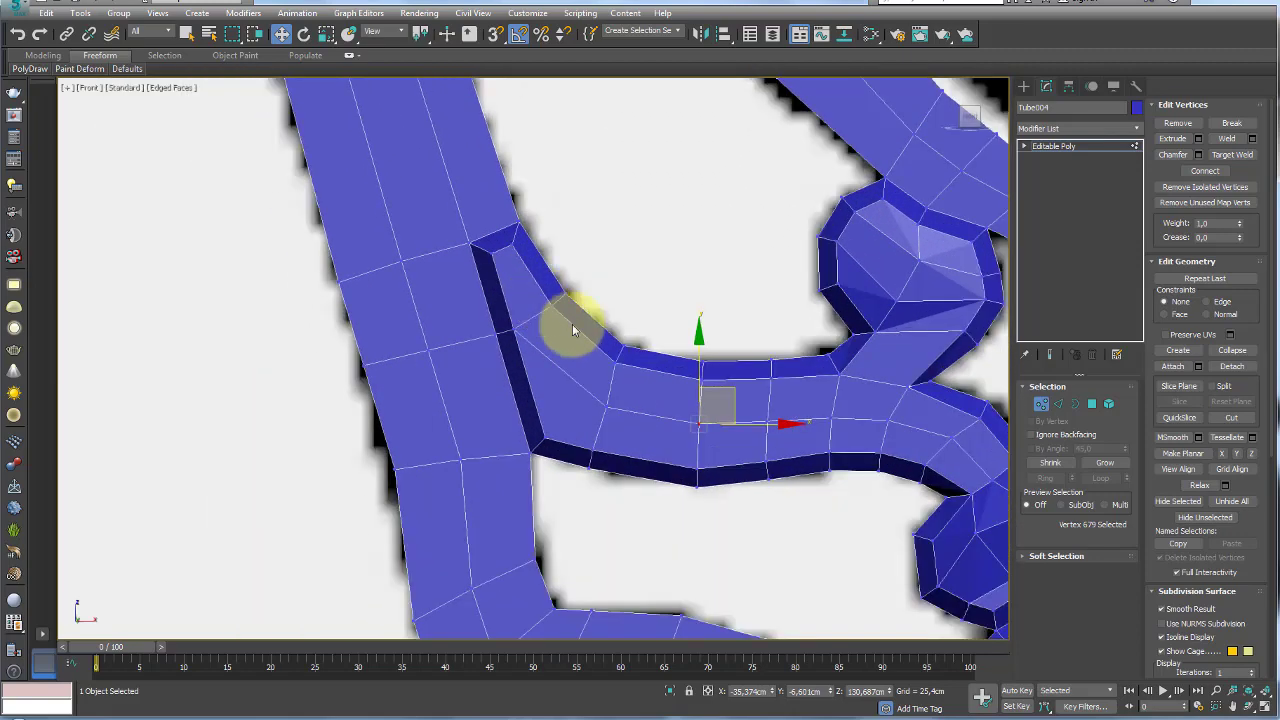
Select the seven polygons joining the horizontal strip to the upright bar and delete them
{"action": "left_click", "coordinate": [1093, 403]}
{"action": "left_click", "coordinate": [525, 400]}
{"action": "left_click", "coordinate": [496, 310], "text": "ctrl"}
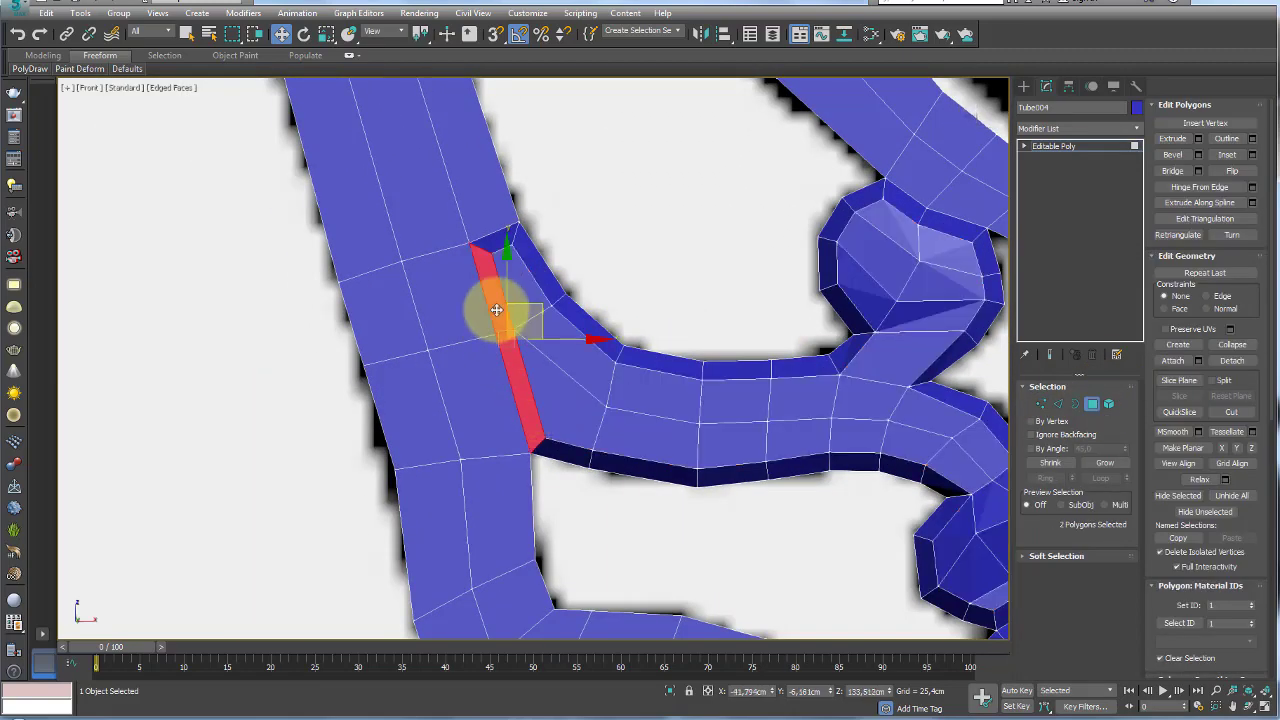
{"action": "left_click", "coordinate": [522, 297], "text": "ctrl"}
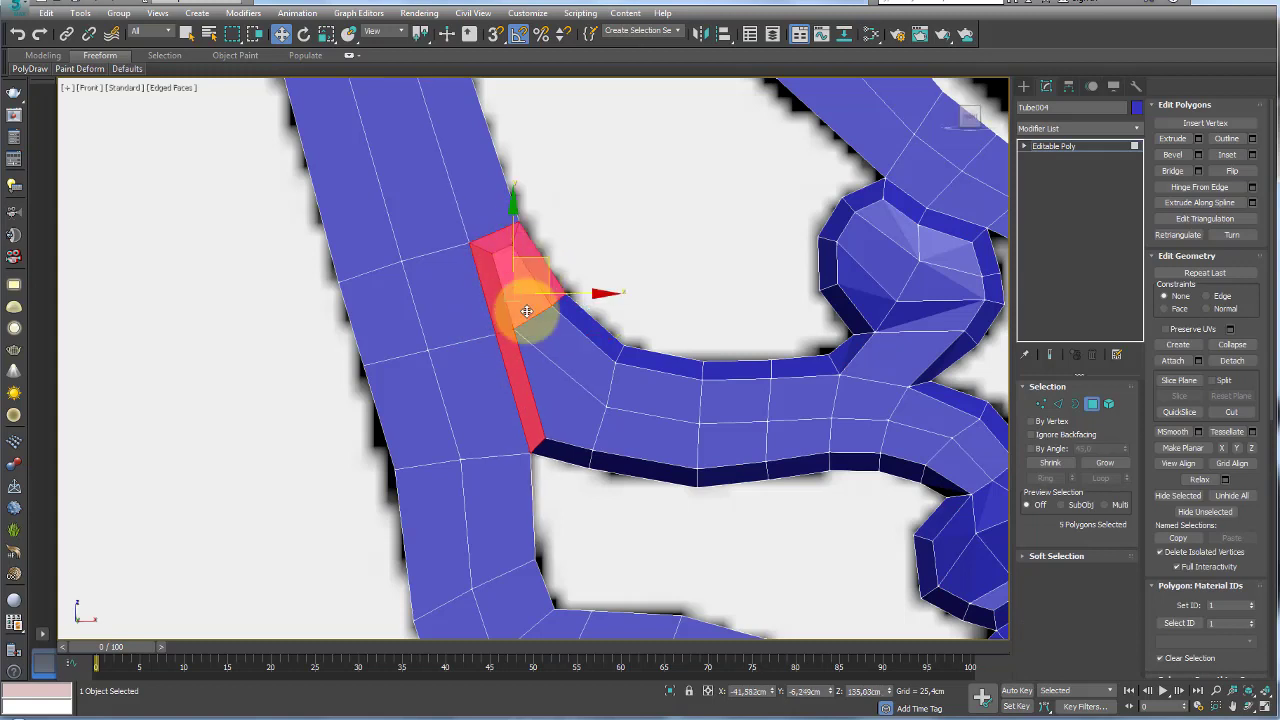
{"action": "left_click", "coordinate": [539, 386], "text": "ctrl"}
{"action": "left_click", "coordinate": [567, 328], "text": "ctrl"}
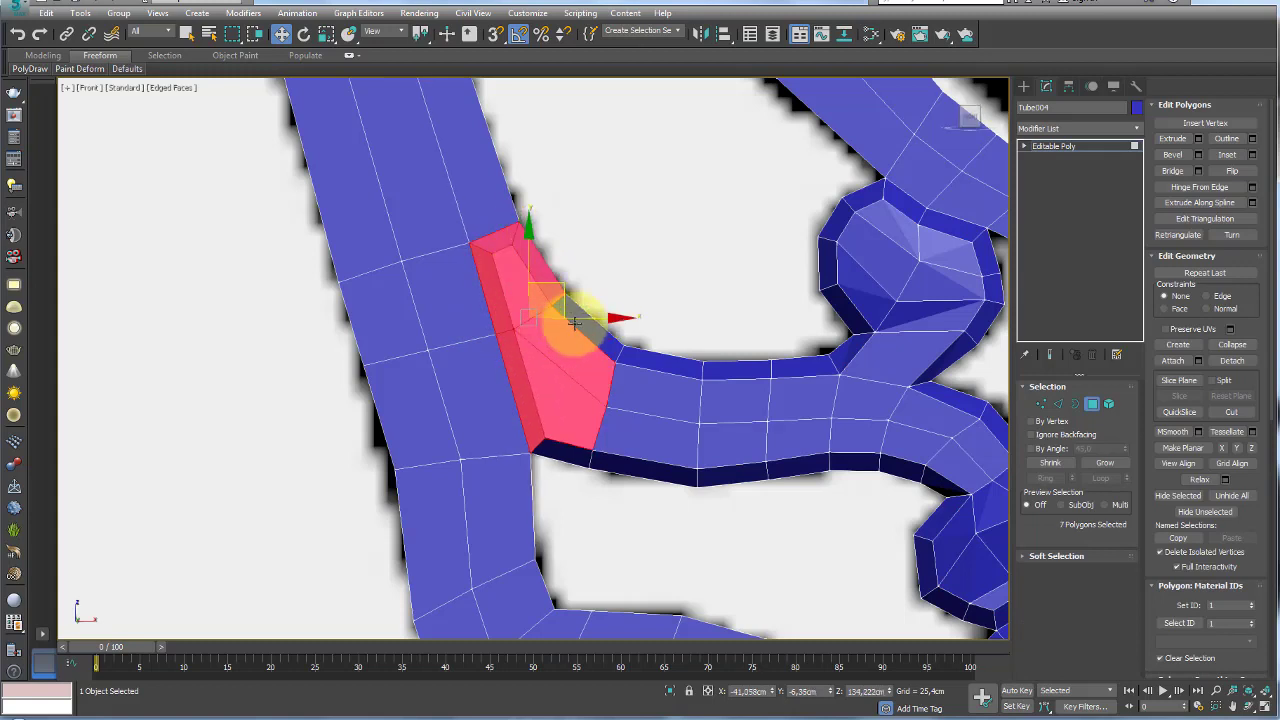
{"action": "left_click", "coordinate": [576, 322], "text": "ctrl"}
{"action": "key", "text": "Delete"}
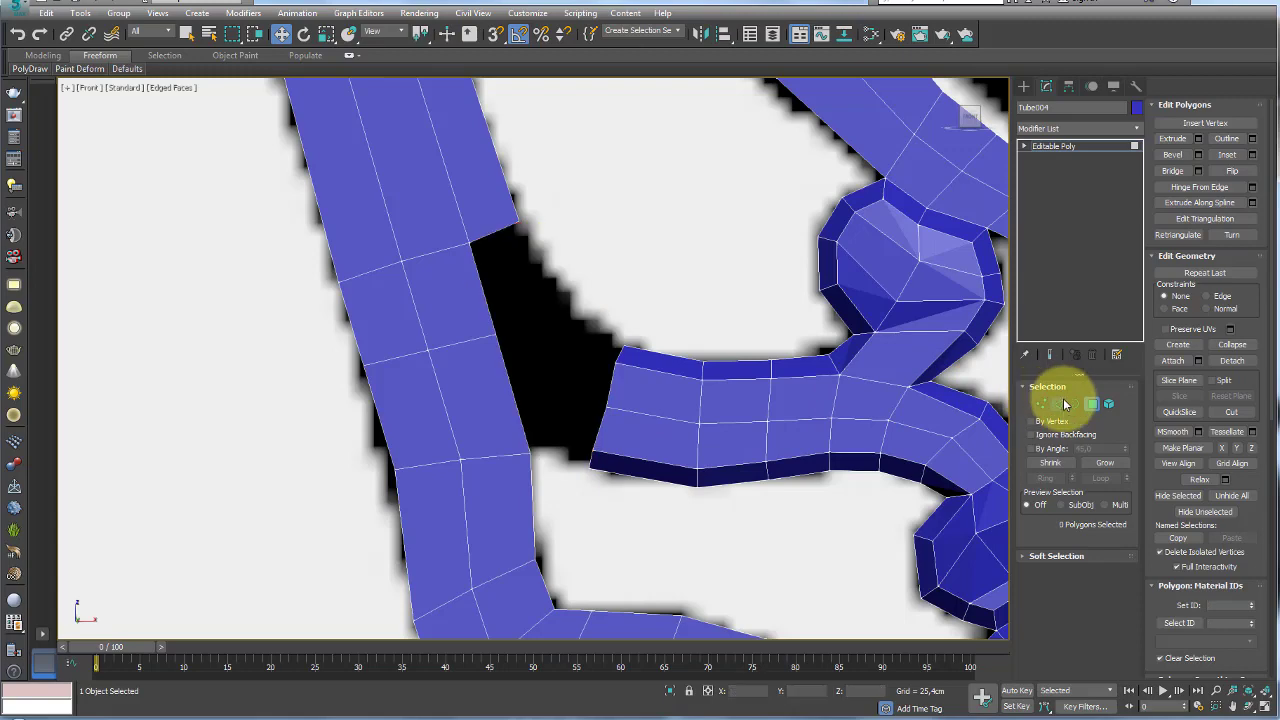
{"action": "left_click", "coordinate": [1058, 403]}
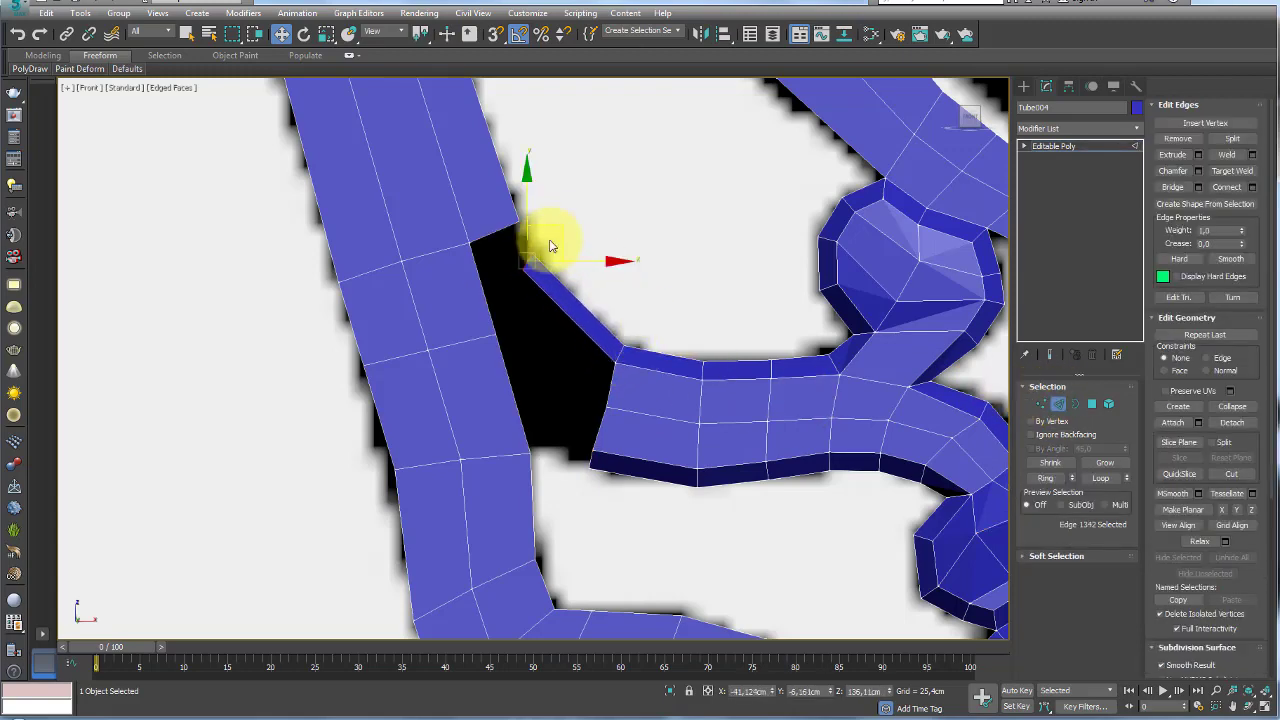
Target Weld both end edges of the thin strip onto the leg
{"action": "middle_click_drag", "start_coordinate": [549, 246], "coordinate": [553, 300]}
{"action": "scroll", "coordinate": [548, 310], "scroll_direction": "down", "scroll_amount": 3}
{"action": "scroll", "coordinate": [543, 320], "scroll_direction": "down", "scroll_amount": 3}
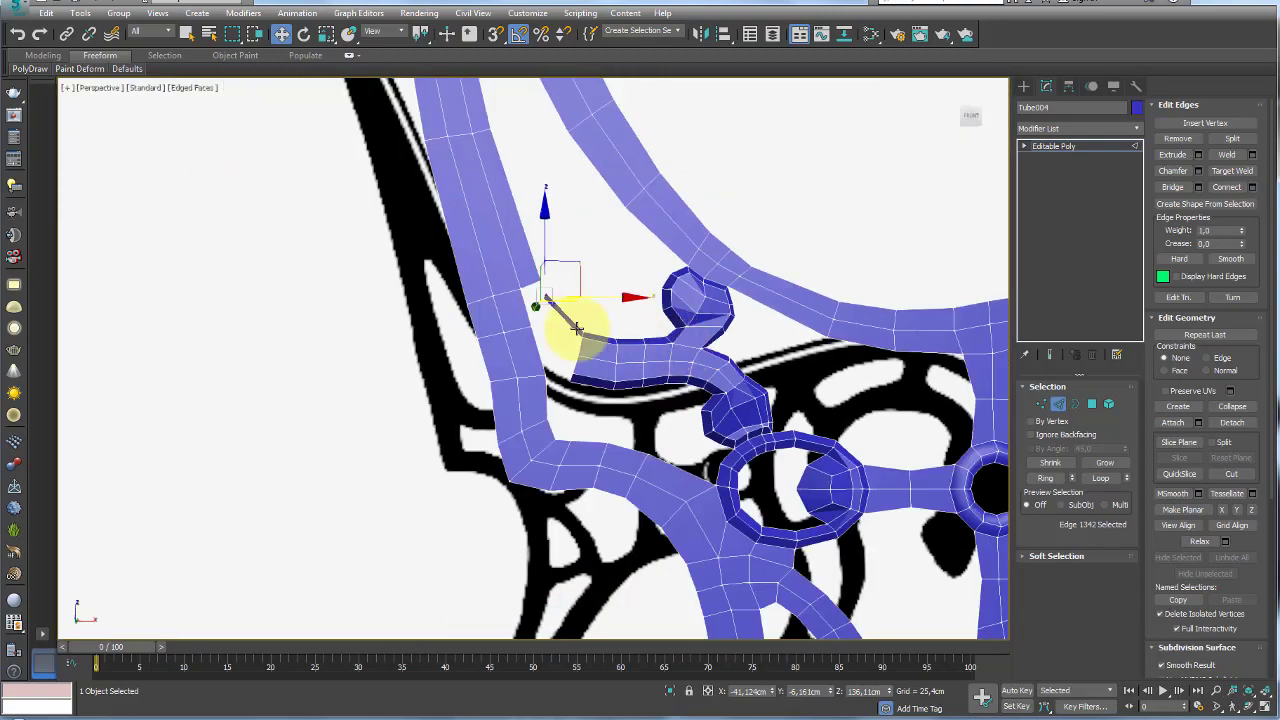
{"action": "key", "text": "p"}
{"action": "scroll", "coordinate": [557, 320], "scroll_direction": "up", "scroll_amount": 5}
{"action": "scroll", "coordinate": [540, 302], "scroll_direction": "down", "scroll_amount": 3}
{"action": "scroll", "coordinate": [528, 309], "scroll_direction": "up", "scroll_amount": 1}
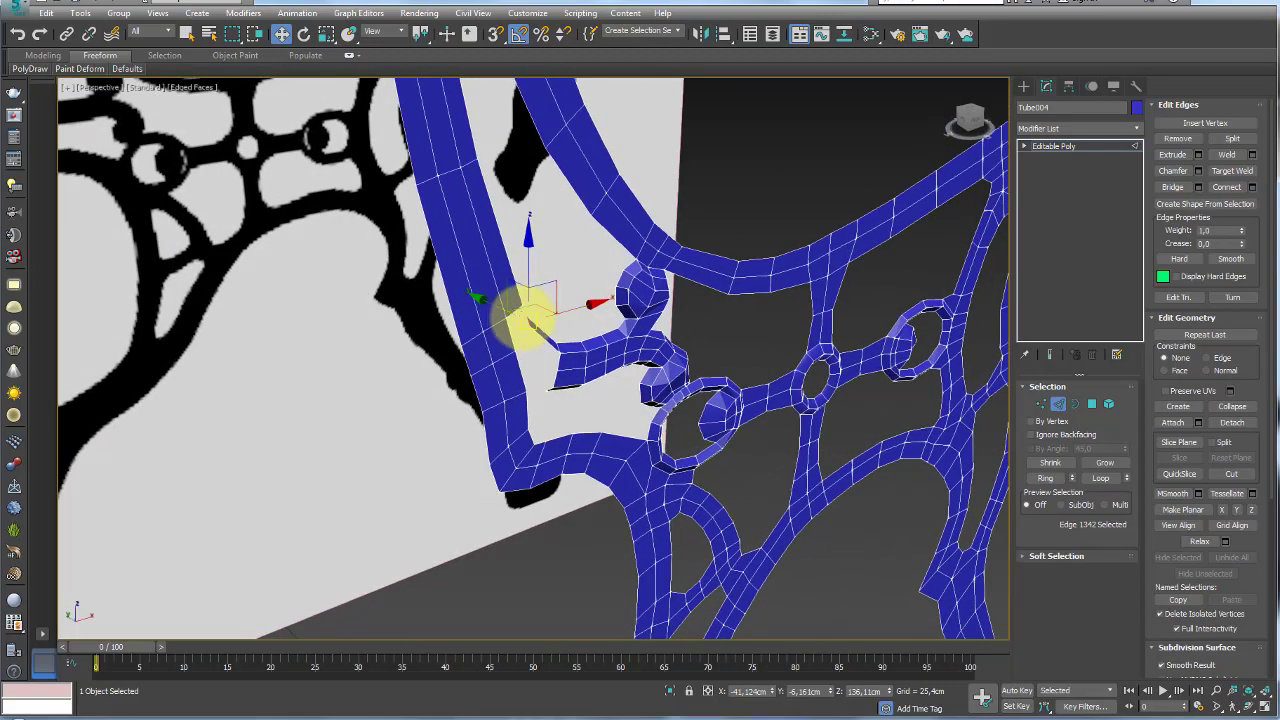
{"action": "scroll", "coordinate": [528, 309], "scroll_direction": "up", "scroll_amount": 2}
{"action": "scroll", "coordinate": [528, 309], "scroll_direction": "up", "scroll_amount": 2}
{"action": "scroll", "coordinate": [651, 337], "scroll_direction": "down", "scroll_amount": 3}
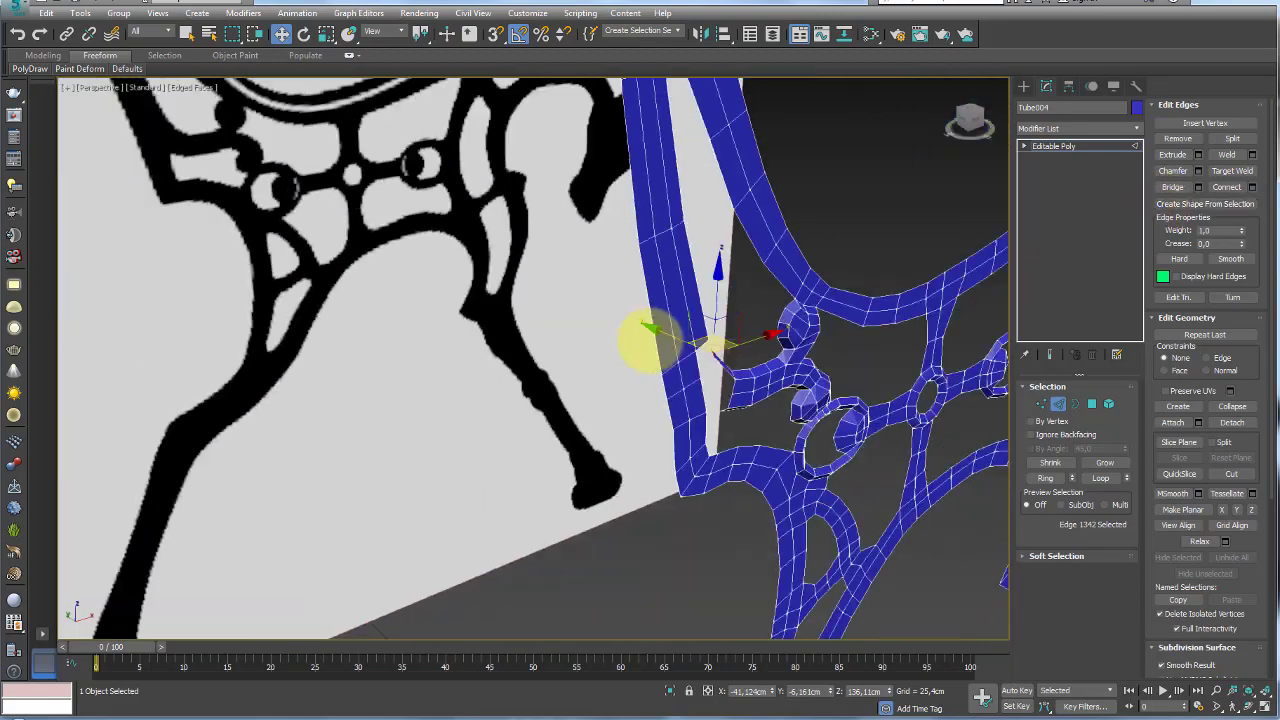
{"action": "scroll", "coordinate": [634, 334], "scroll_direction": "down", "scroll_amount": 1}
{"action": "scroll", "coordinate": [668, 342], "scroll_direction": "up", "scroll_amount": 2}
{"action": "mouse_move", "coordinate": [668, 342]}
{"action": "middle_mouse_down", "text": "alt"}
{"action": "mouse_move", "coordinate": [737, 380]}
{"action": "mouse_move", "coordinate": [691, 400]}
{"action": "middle_mouse_up", "text": "alt"}
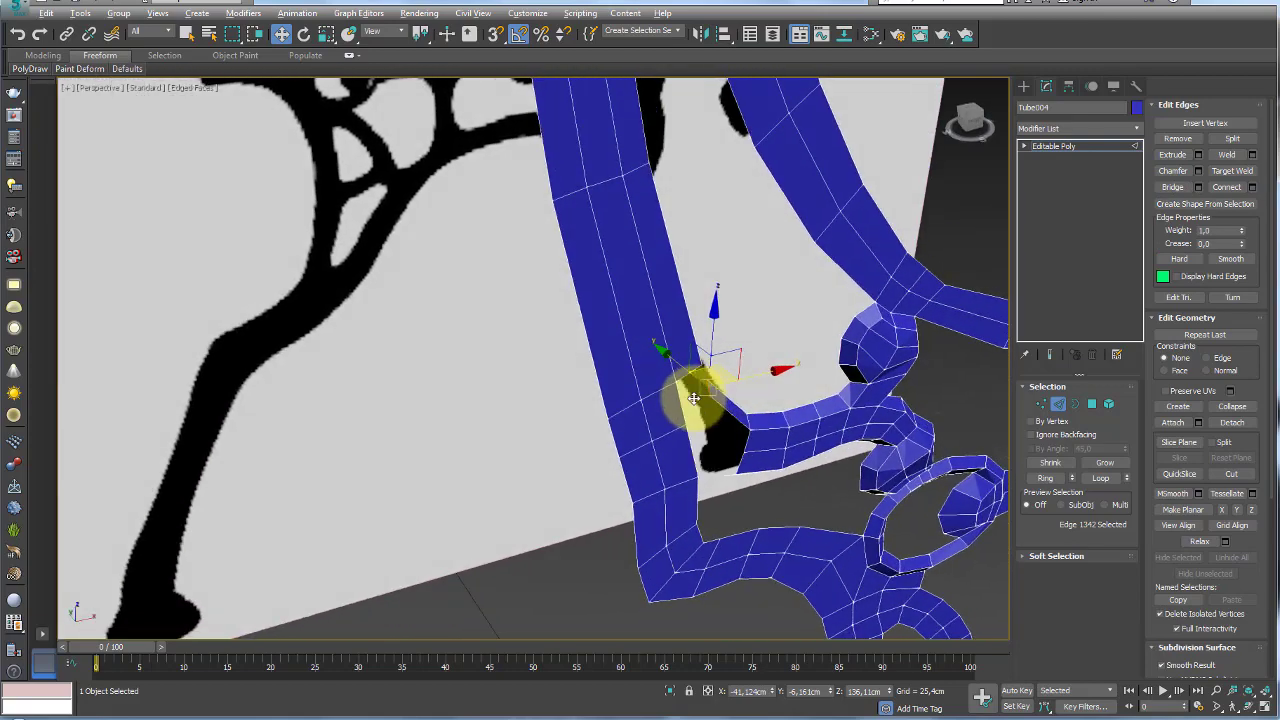
{"action": "left_click", "coordinate": [1236, 174]}
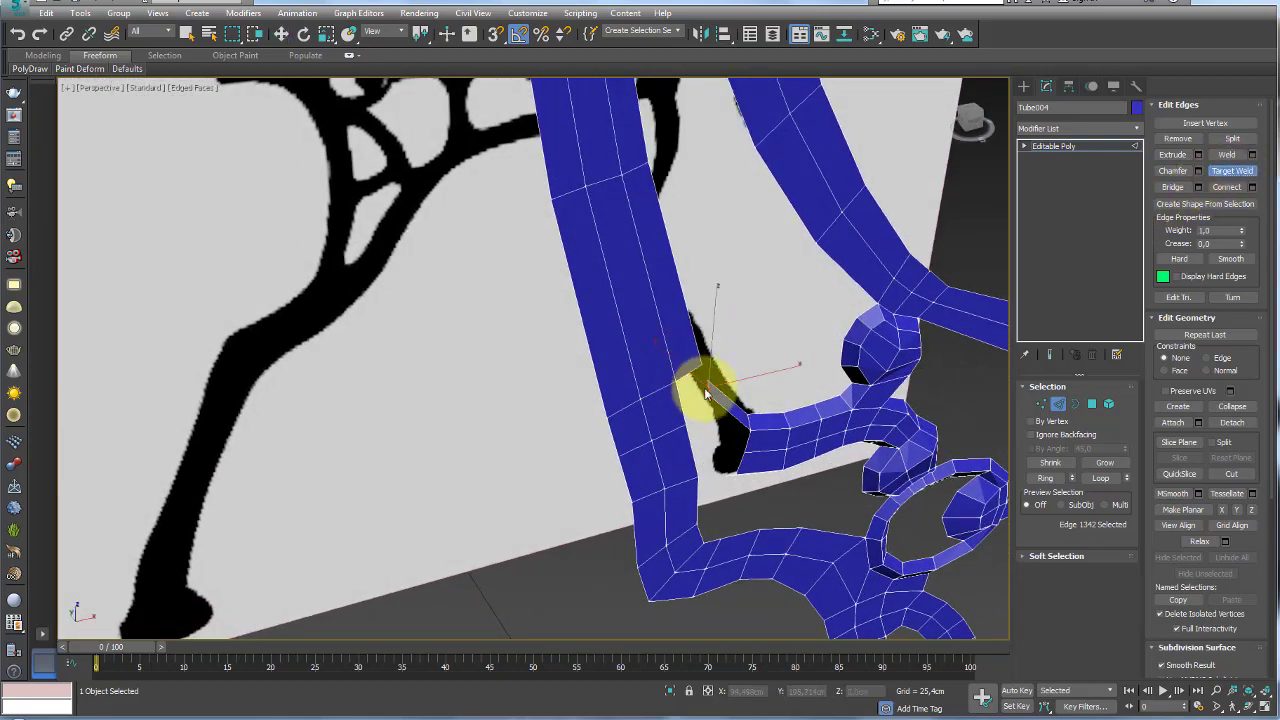
{"action": "left_click", "coordinate": [693, 383]}
{"action": "mouse_move", "coordinate": [729, 371]}
{"action": "middle_mouse_down", "text": "alt"}
{"action": "mouse_move", "coordinate": [686, 386]}
{"action": "mouse_move", "coordinate": [689, 409]}
{"action": "middle_mouse_up", "text": "alt"}
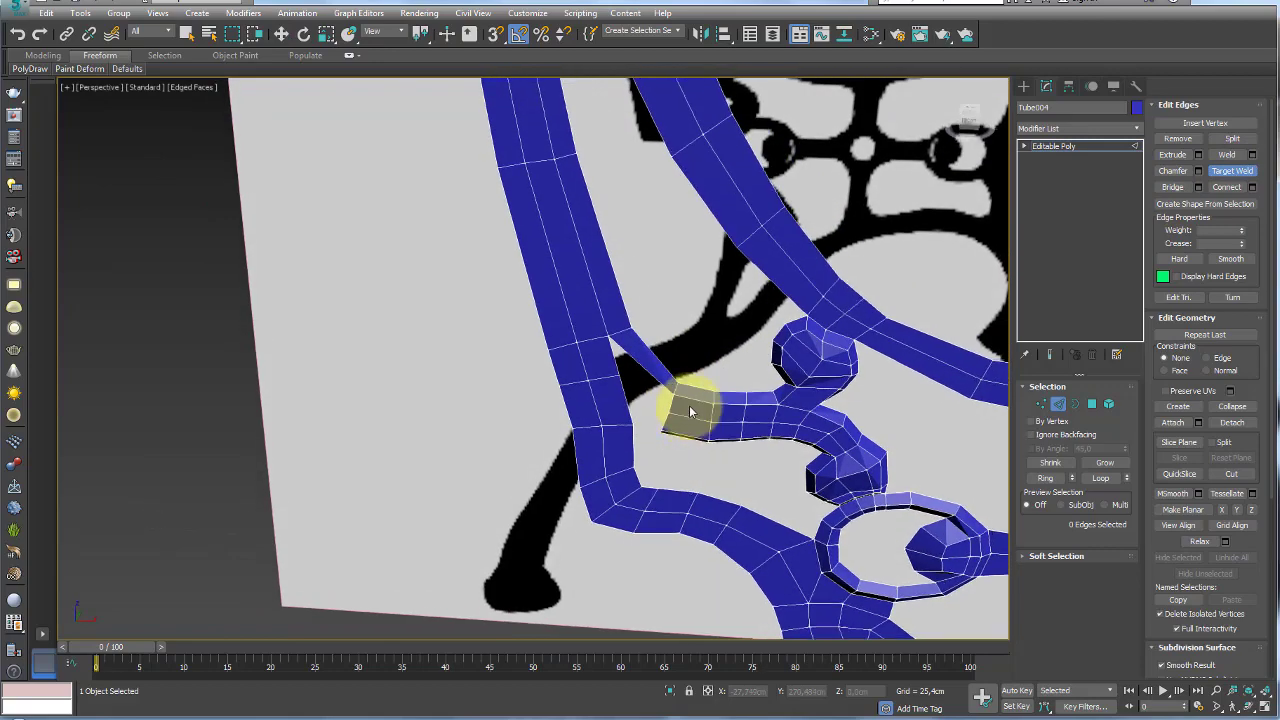
{"action": "scroll", "coordinate": [689, 409], "scroll_direction": "up", "scroll_amount": 2}
{"action": "scroll", "coordinate": [686, 390], "scroll_direction": "down", "scroll_amount": 2}
{"action": "right_click", "coordinate": [634, 451]}
{"action": "scroll", "coordinate": [640, 451], "scroll_direction": "up", "scroll_amount": 2}
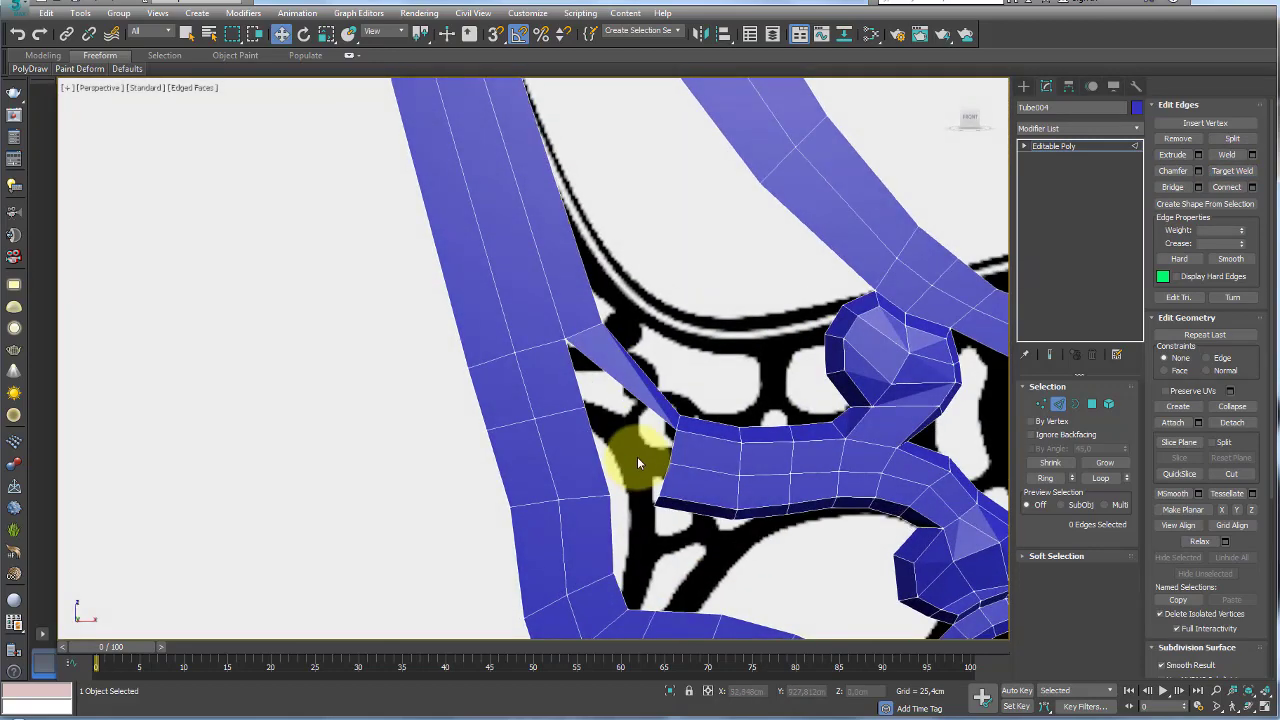
{"action": "mouse_move", "coordinate": [589, 326]}
{"action": "middle_mouse_down", "text": "alt"}
{"action": "mouse_move", "coordinate": [586, 357]}
{"action": "mouse_move", "coordinate": [549, 377]}
{"action": "mouse_move", "coordinate": [614, 363]}
{"action": "mouse_move", "coordinate": [604, 306]}
{"action": "middle_mouse_up", "text": "alt"}
{"action": "left_click", "coordinate": [604, 306]}
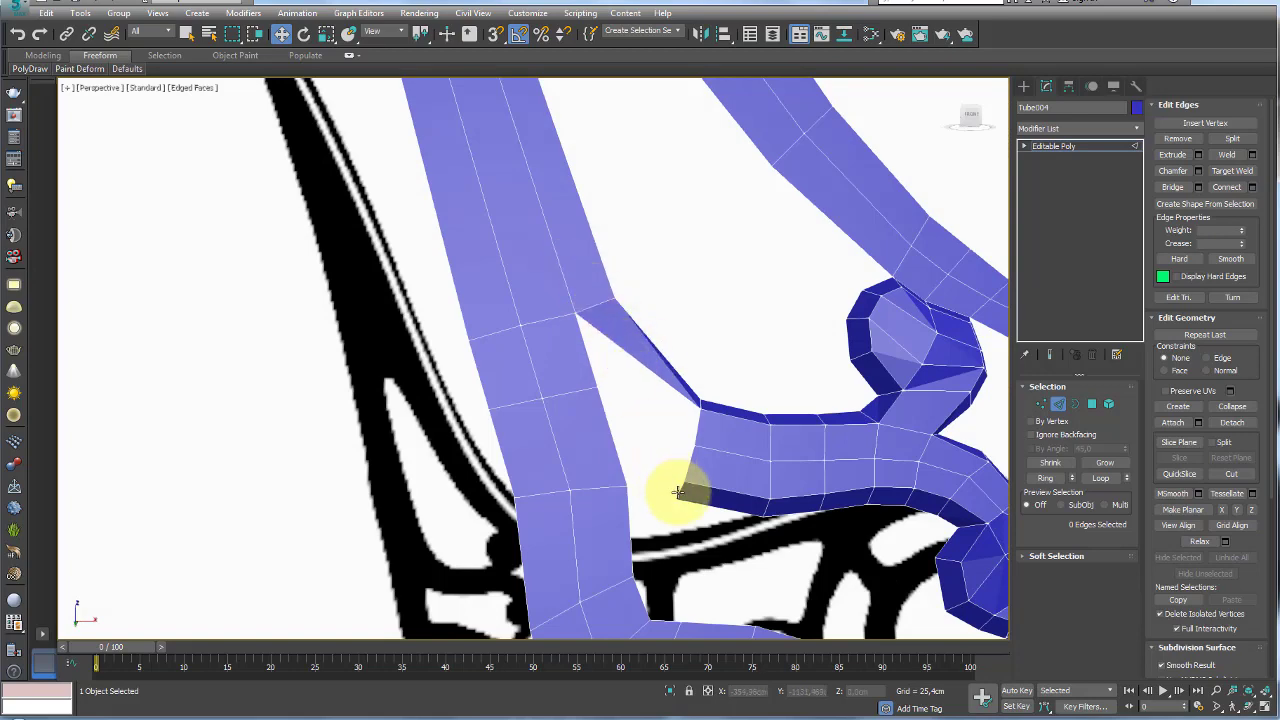
In Front view, add an edge loop across the leg and move it down toward the strip
{"action": "left_click", "coordinate": [678, 492]}
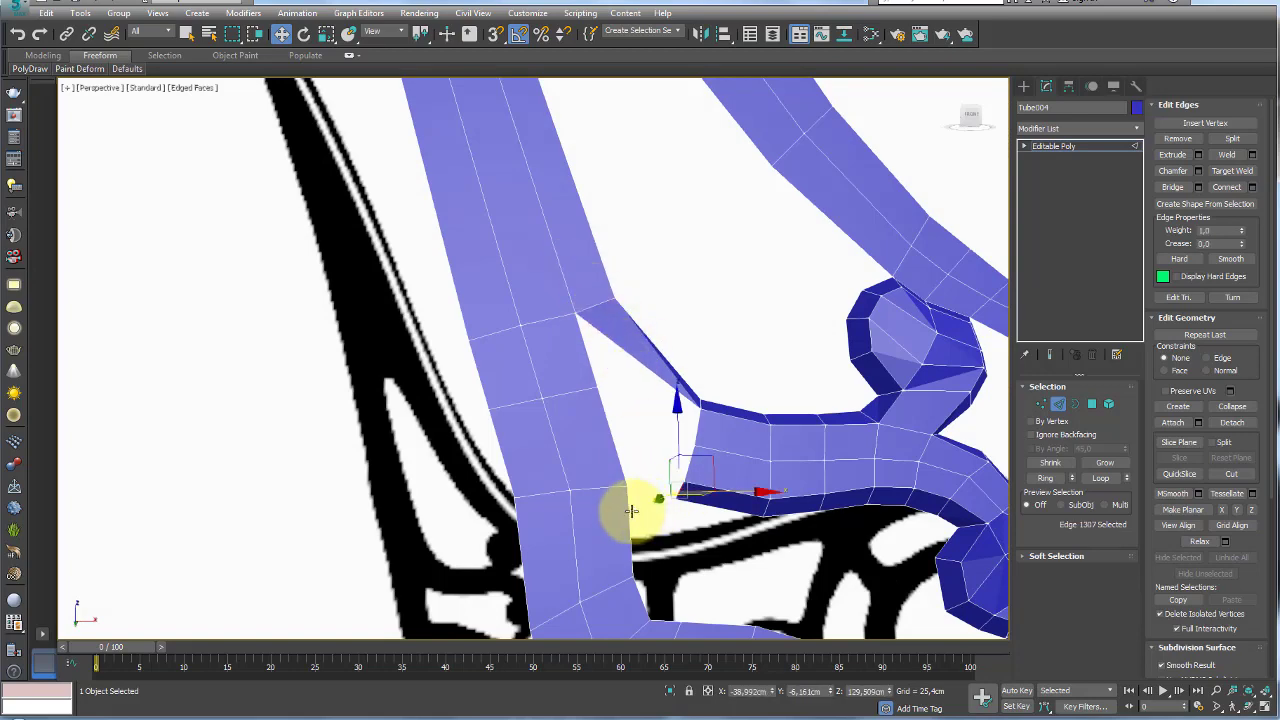
{"action": "key", "text": "f"}
{"action": "scroll", "coordinate": [517, 380], "scroll_direction": "up", "scroll_amount": 2}
{"action": "scroll", "coordinate": [553, 368], "scroll_direction": "up", "scroll_amount": 1}
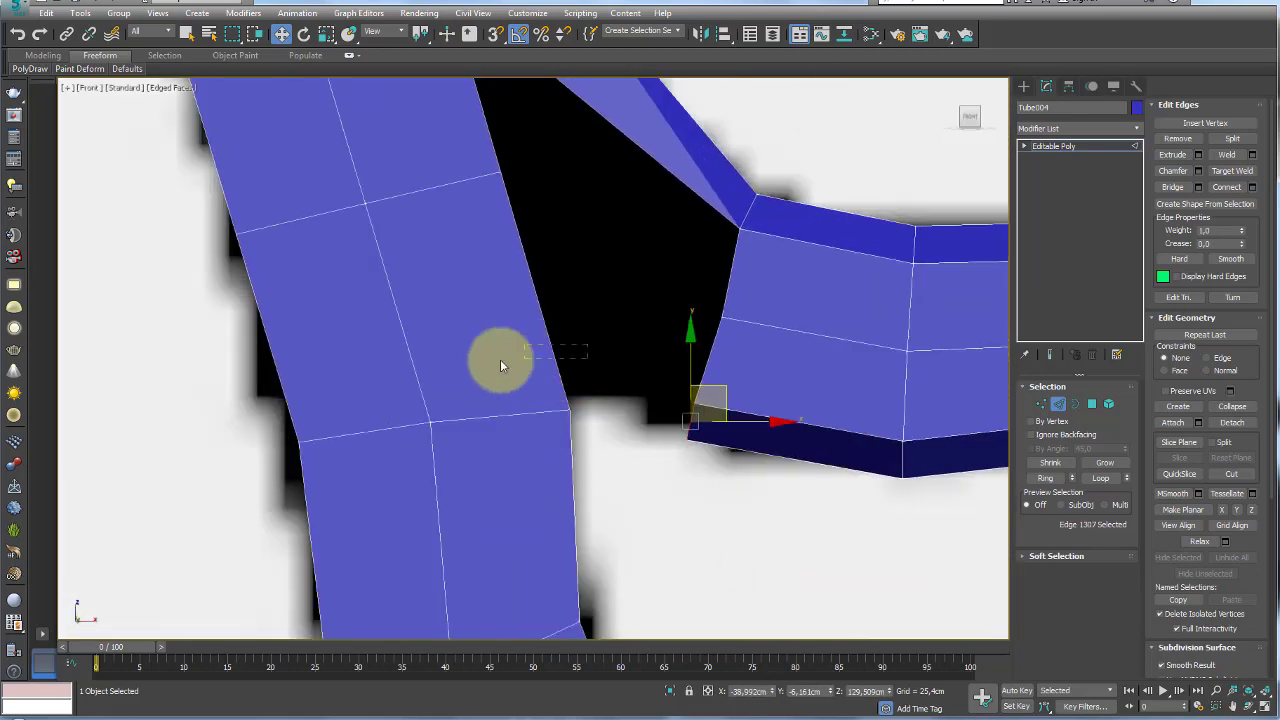
{"action": "left_click", "coordinate": [300, 370]}
{"action": "left_click", "coordinate": [1226, 187]}
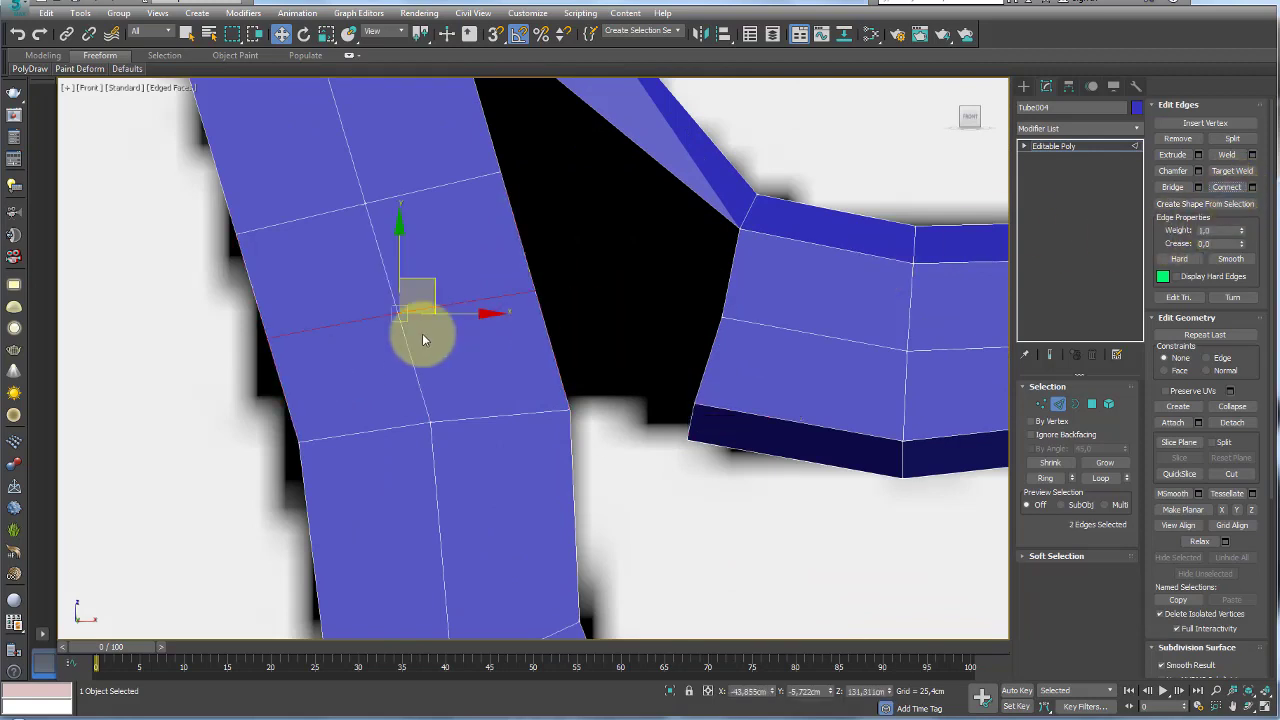
{"action": "mouse_move", "coordinate": [427, 279]}
{"action": "left_mouse_down"}
{"action": "mouse_move", "coordinate": [429, 337]}
{"action": "mouse_move", "coordinate": [451, 347]}
{"action": "left_mouse_up"}
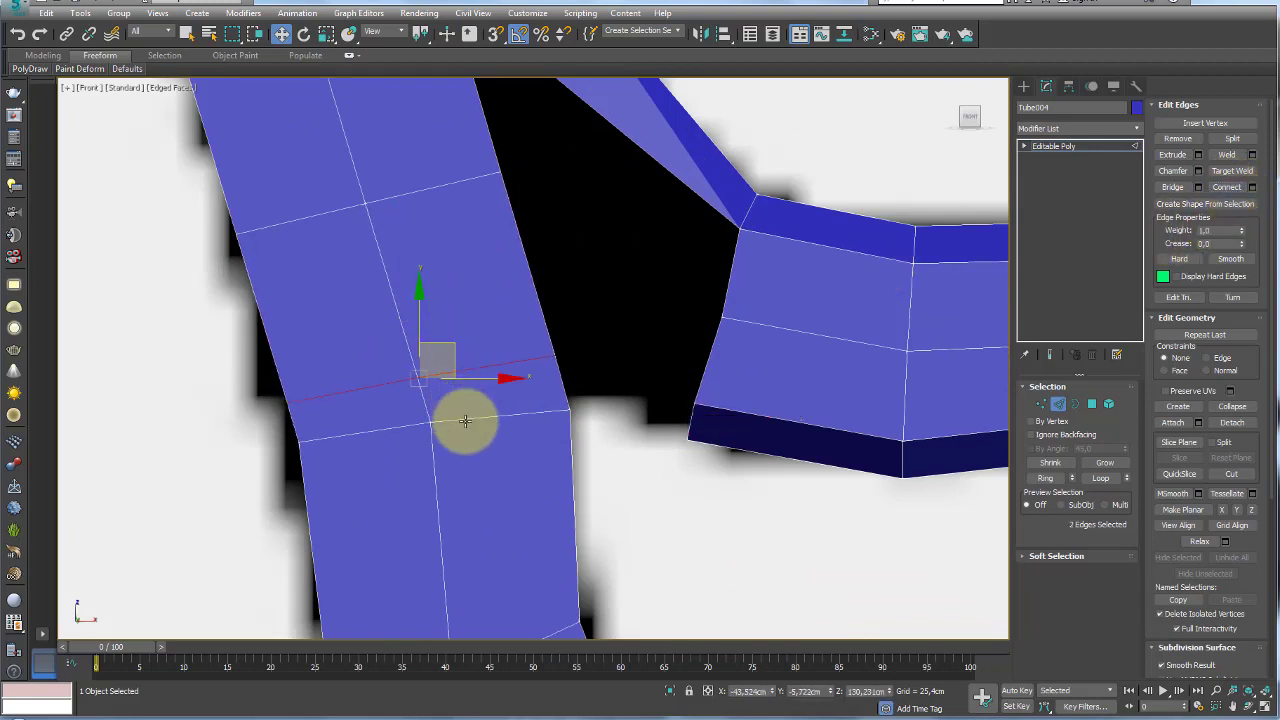
{"action": "mouse_move", "coordinate": [465, 421]}
{"action": "left_mouse_down"}
{"action": "mouse_move", "coordinate": [502, 408]}
{"action": "mouse_move", "coordinate": [457, 478]}
{"action": "left_mouse_up"}
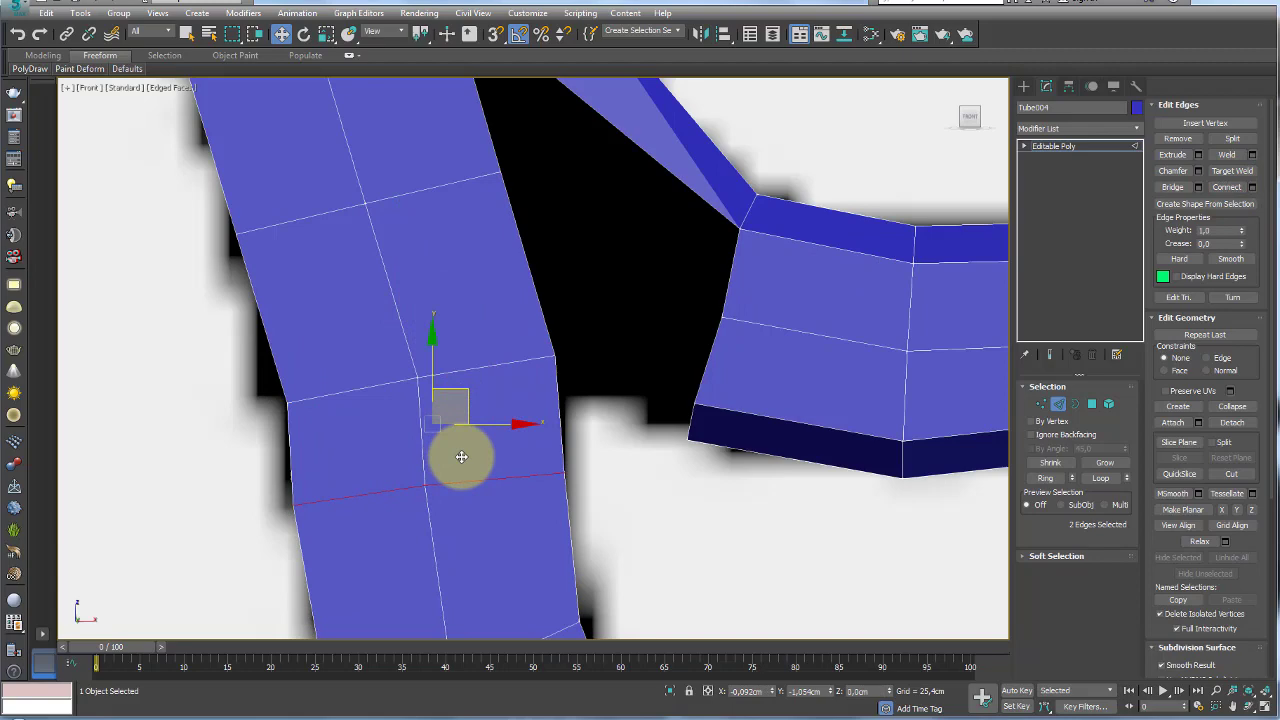
Bridge the leg and strip edges, then bridge the remaining open gap
{"action": "left_click", "coordinate": [564, 425]}
{"action": "left_click", "coordinate": [688, 437], "text": "ctrl"}
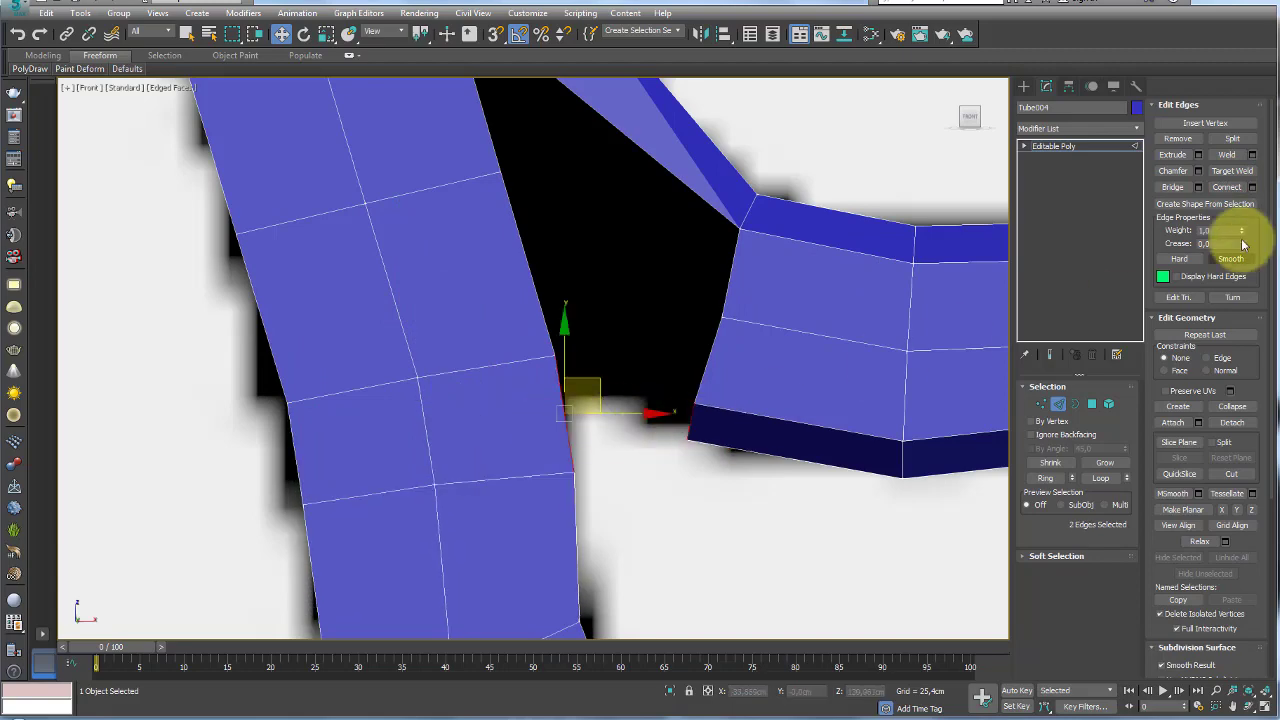
{"action": "left_click", "coordinate": [1174, 190]}
{"action": "middle_click_drag", "start_coordinate": [660, 313], "coordinate": [589, 377]}
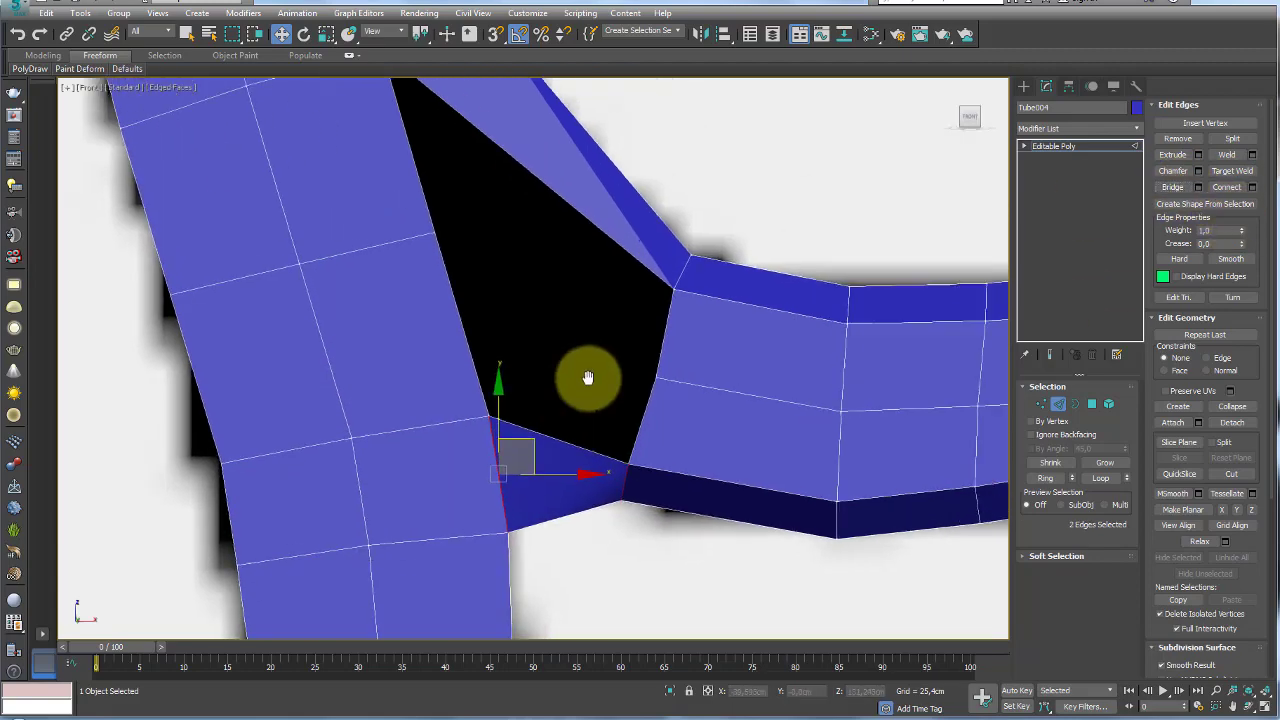
{"action": "scroll", "coordinate": [590, 361], "scroll_direction": "down", "scroll_amount": 3}
{"action": "left_click", "coordinate": [637, 366]}
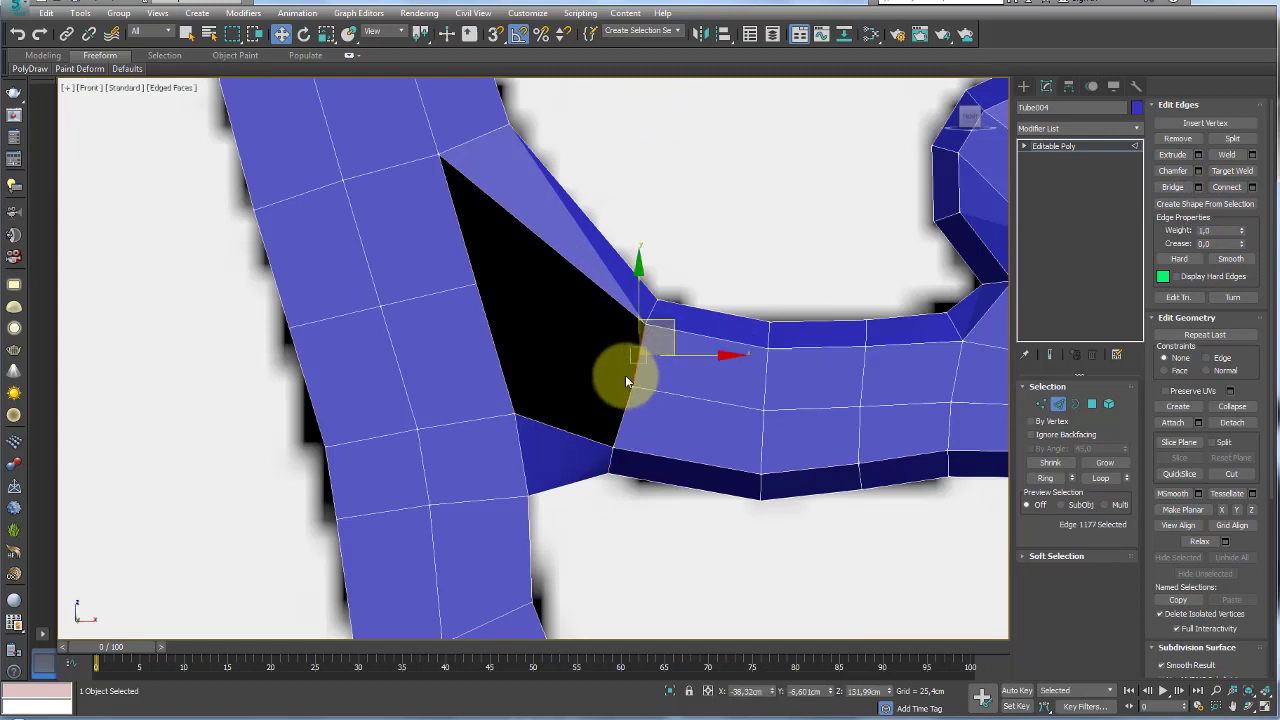
{"action": "left_click", "coordinate": [456, 264], "text": "ctrl"}
{"action": "left_click", "coordinate": [515, 355], "text": "ctrl"}
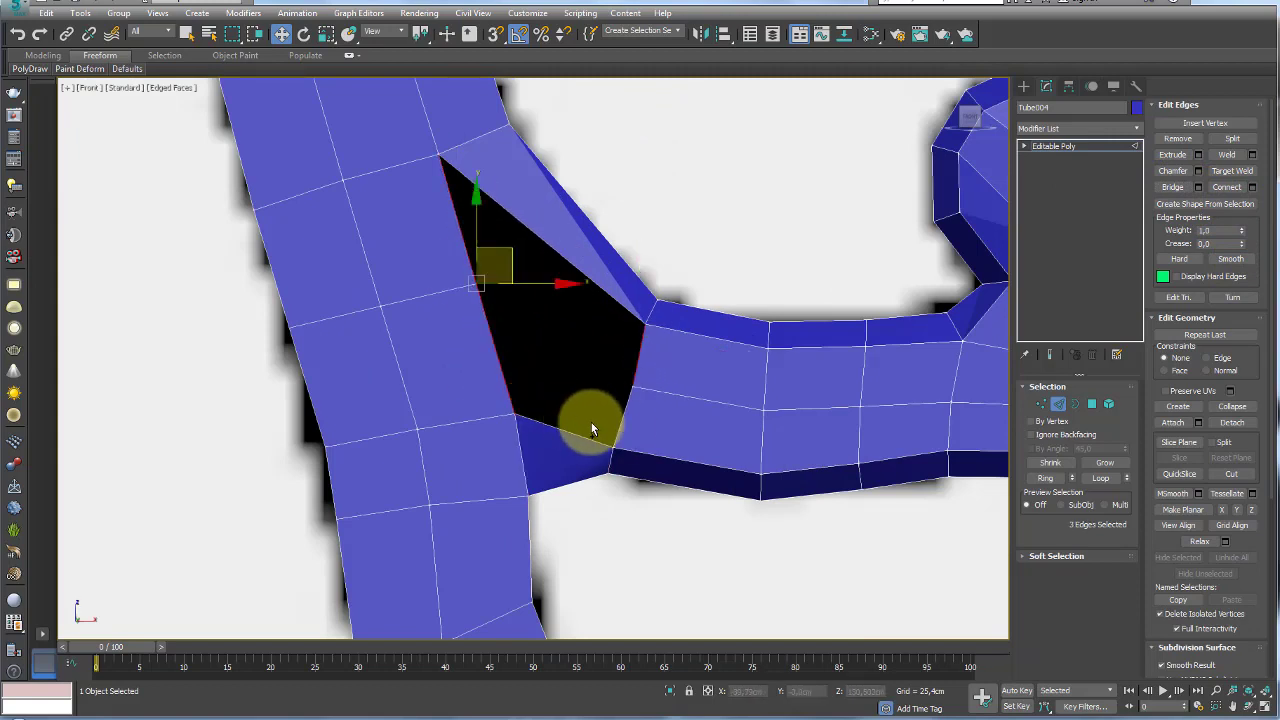
{"action": "left_click", "coordinate": [1172, 187]}
Switch to Vertex level, select a vertex in the bridged area and inspect the joint in Perspective
{"action": "left_click", "coordinate": [1041, 404]}
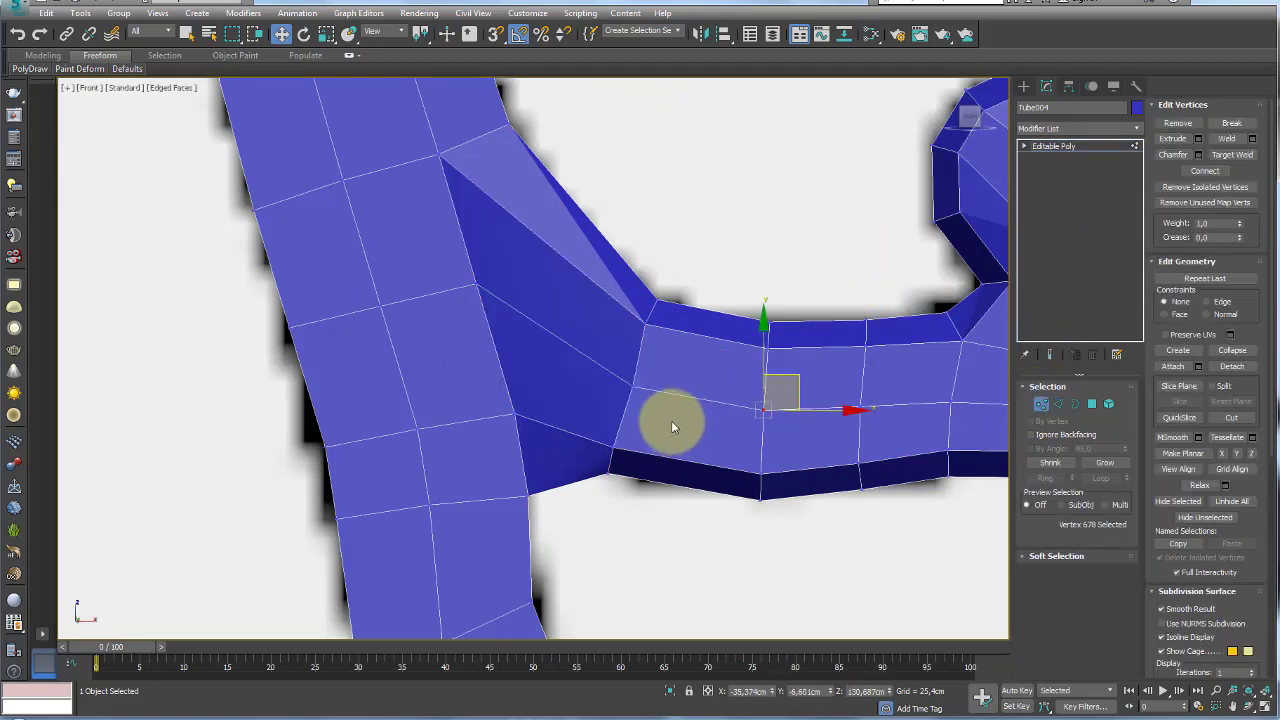
{"action": "left_click", "coordinate": [478, 285]}
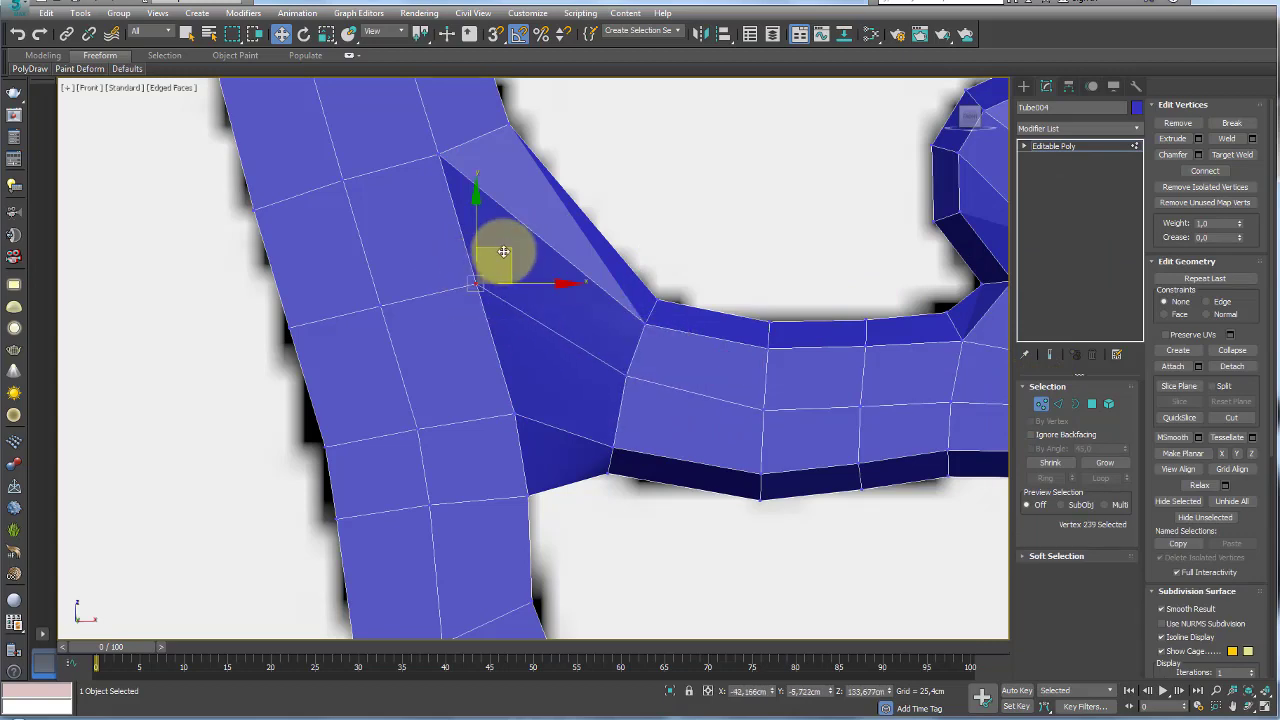
{"action": "scroll", "coordinate": [513, 285], "scroll_direction": "down", "scroll_amount": 4}
{"action": "mouse_move", "coordinate": [643, 337]}
{"action": "middle_mouse_down"}
{"action": "mouse_move", "coordinate": [629, 357]}
{"action": "mouse_move", "coordinate": [709, 409]}
{"action": "middle_mouse_up"}
{"action": "key", "text": "p"}
{"action": "mouse_move", "coordinate": [645, 482]}
{"action": "middle_mouse_down", "text": "alt"}
{"action": "mouse_move", "coordinate": [700, 523]}
{"action": "mouse_move", "coordinate": [757, 523]}
{"action": "mouse_move", "coordinate": [591, 414]}
{"action": "mouse_move", "coordinate": [651, 389]}
{"action": "mouse_move", "coordinate": [554, 386]}
{"action": "middle_mouse_up", "text": "alt"}
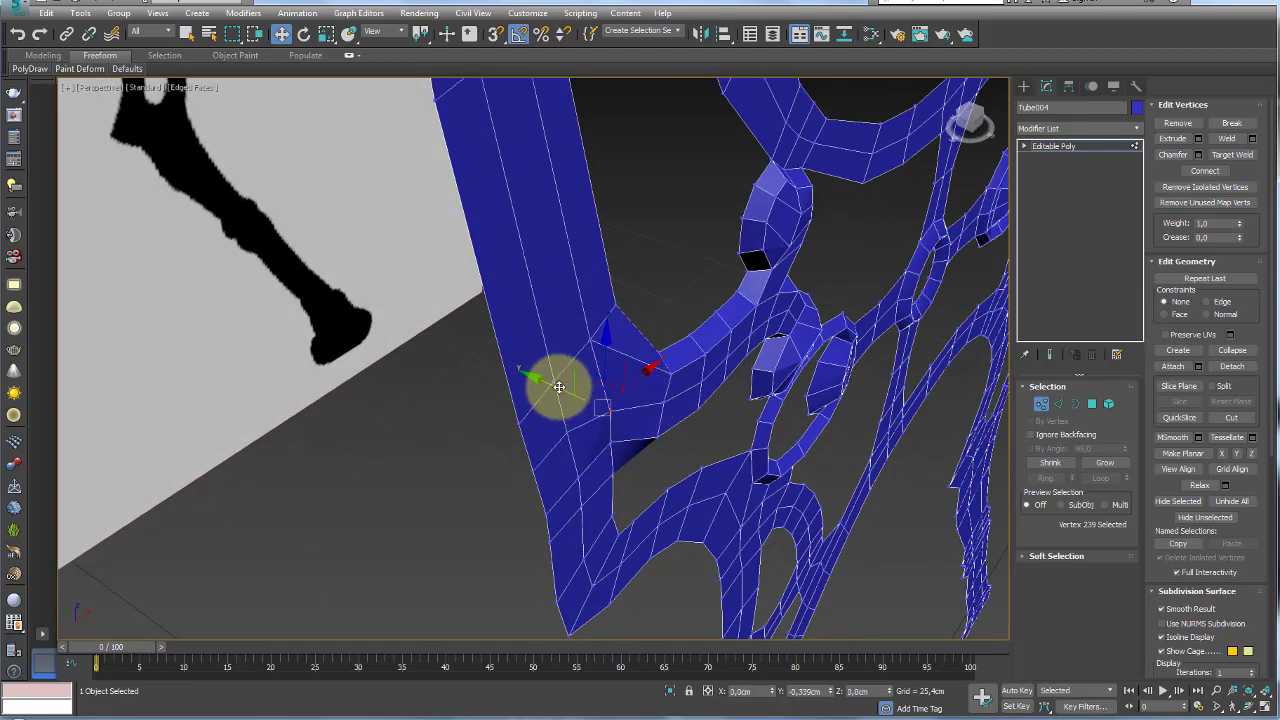
Select two vertices at the strip-to-leg joint
{"action": "middle_click_drag", "start_coordinate": [657, 405], "coordinate": [606, 400], "text": "alt"}
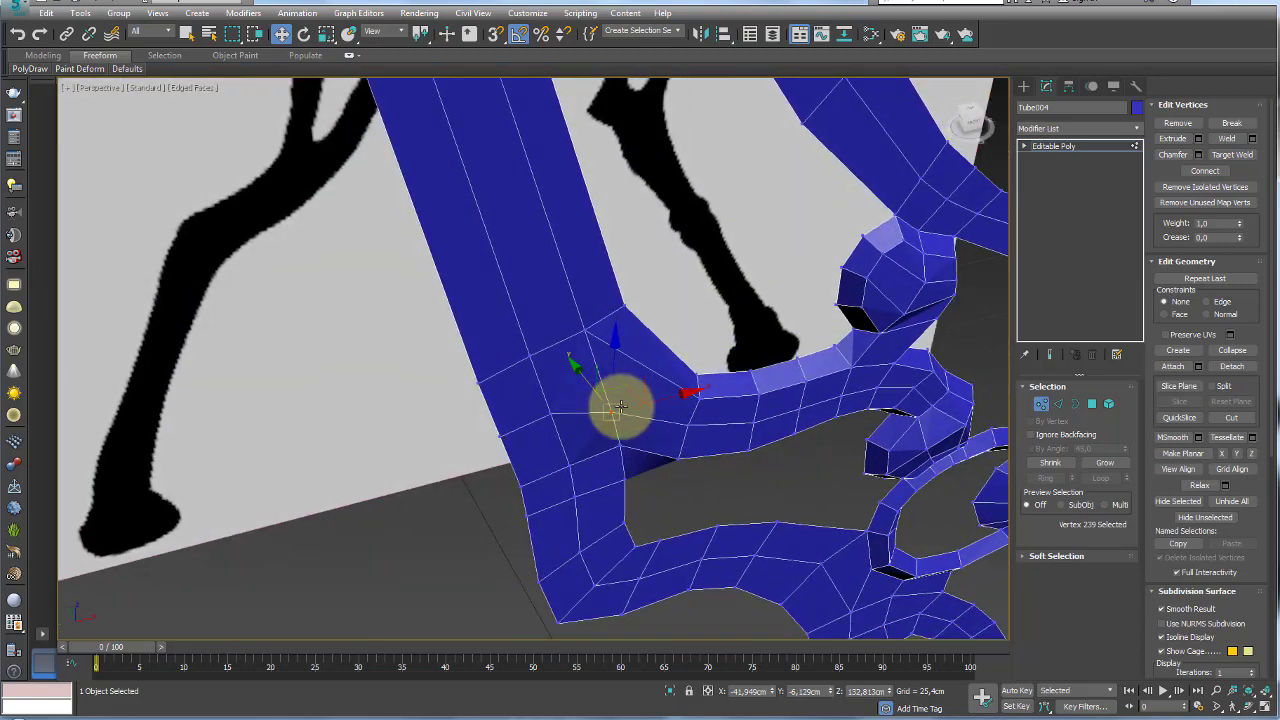
{"action": "left_click", "coordinate": [697, 397]}
{"action": "left_click", "coordinate": [676, 457], "text": "ctrl"}
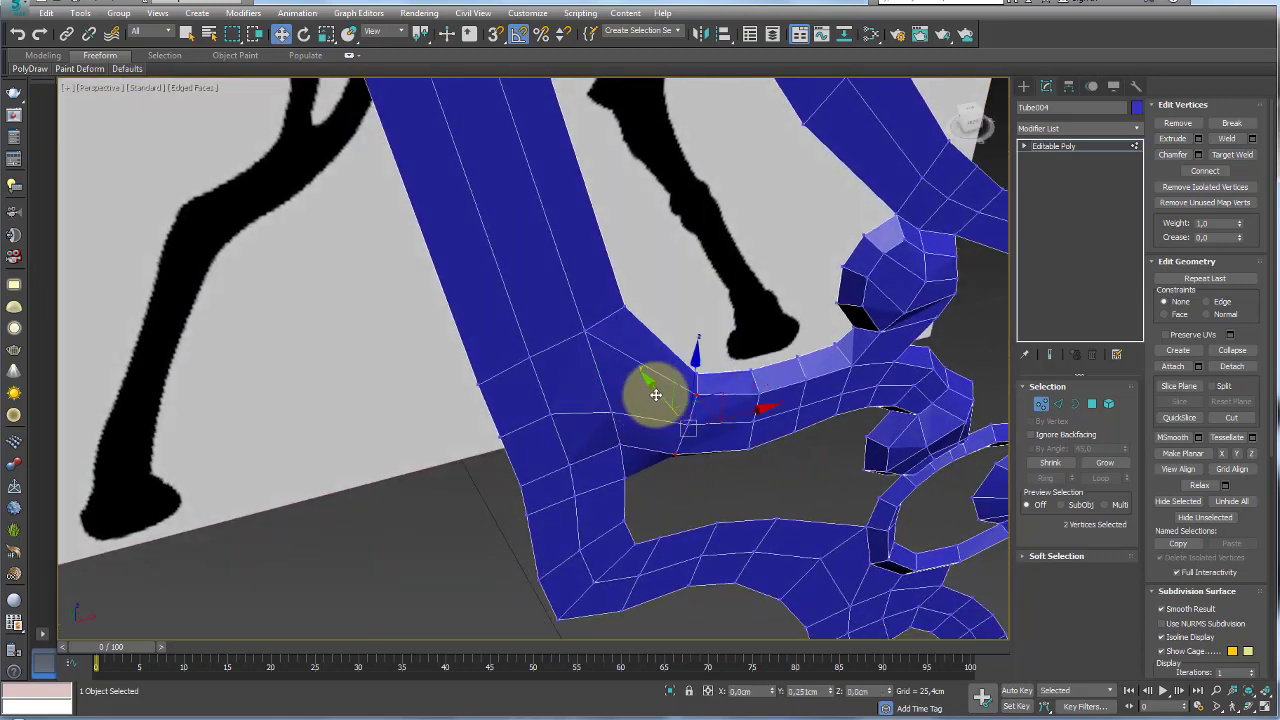
{"action": "mouse_move", "coordinate": [766, 420]}
{"action": "middle_mouse_down", "text": "alt"}
{"action": "mouse_move", "coordinate": [713, 362]}
{"action": "mouse_move", "coordinate": [749, 394]}
{"action": "mouse_move", "coordinate": [634, 314]}
{"action": "mouse_move", "coordinate": [694, 429]}
{"action": "mouse_move", "coordinate": [679, 432]}
{"action": "middle_mouse_up", "text": "alt"}
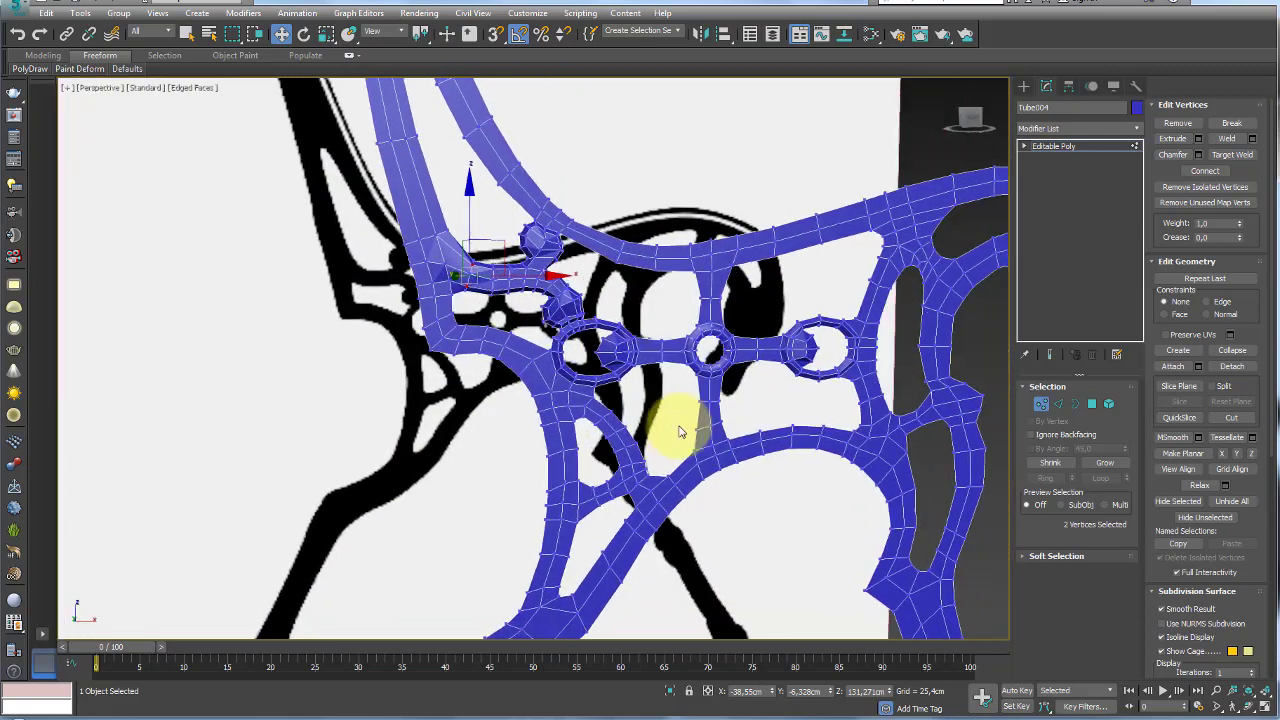
Orbit around the whole bench frame and zoom in on the leg's ornamental middle section
{"action": "scroll", "coordinate": [679, 432], "scroll_direction": "down", "scroll_amount": 5}
{"action": "middle_click_drag", "start_coordinate": [791, 400], "coordinate": [777, 386], "text": "alt"}
{"action": "scroll", "coordinate": [863, 394], "scroll_direction": "up", "scroll_amount": 4}
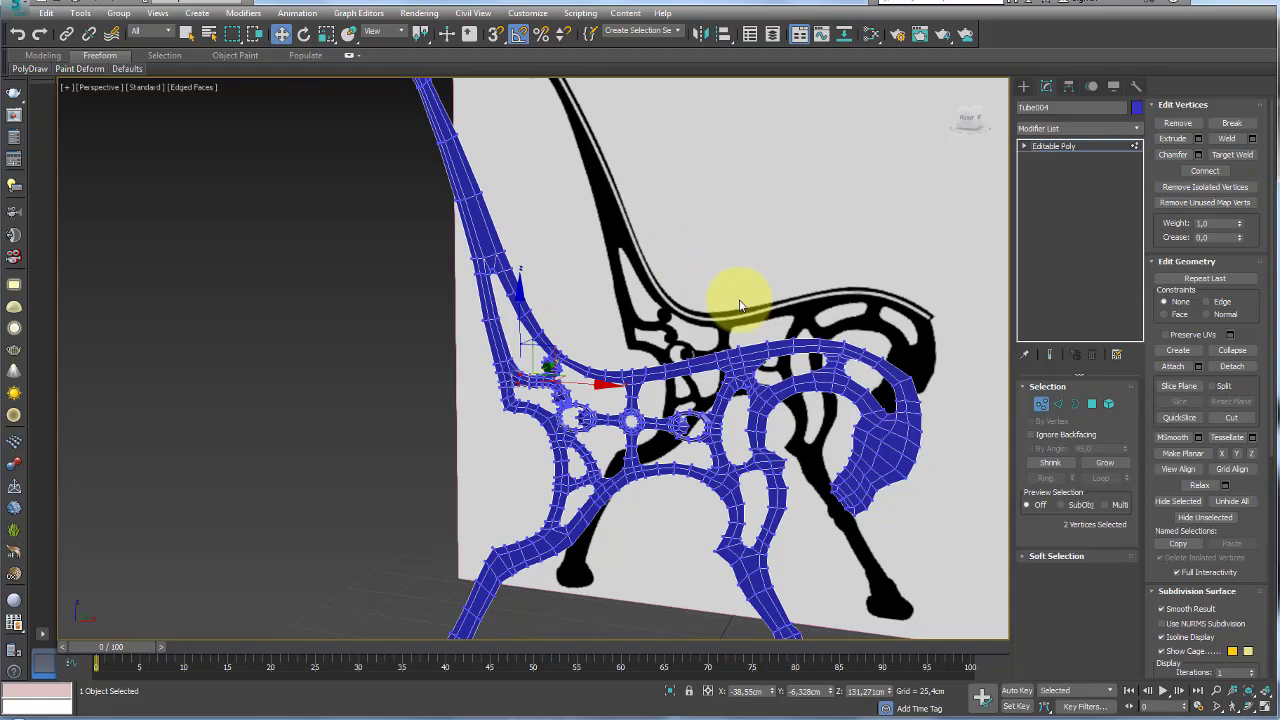
{"action": "scroll", "coordinate": [740, 305], "scroll_direction": "up", "scroll_amount": 1}
{"action": "scroll", "coordinate": [737, 400], "scroll_direction": "up", "scroll_amount": 3}
{"action": "scroll", "coordinate": [634, 354], "scroll_direction": "up", "scroll_amount": 3}
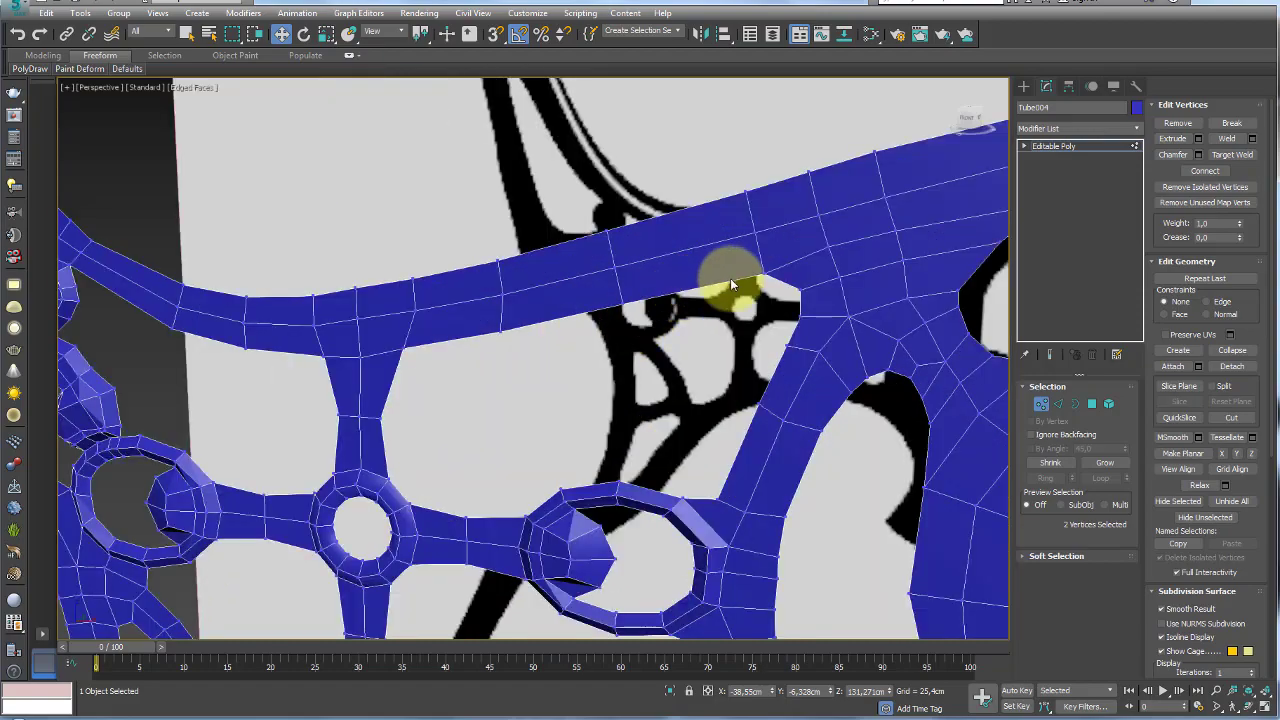
{"action": "scroll", "coordinate": [734, 286], "scroll_direction": "down", "scroll_amount": 1}
{"action": "scroll", "coordinate": [860, 360], "scroll_direction": "down", "scroll_amount": 2}
{"action": "scroll", "coordinate": [760, 350], "scroll_direction": "down", "scroll_amount": 2}
{"action": "mouse_move", "coordinate": [677, 309]}
{"action": "middle_mouse_down", "text": "alt"}
{"action": "mouse_move", "coordinate": [714, 300]}
{"action": "mouse_move", "coordinate": [686, 414]}
{"action": "mouse_move", "coordinate": [777, 423]}
{"action": "mouse_move", "coordinate": [749, 371]}
{"action": "mouse_move", "coordinate": [770, 450]}
{"action": "mouse_move", "coordinate": [740, 427]}
{"action": "middle_mouse_up", "text": "alt"}
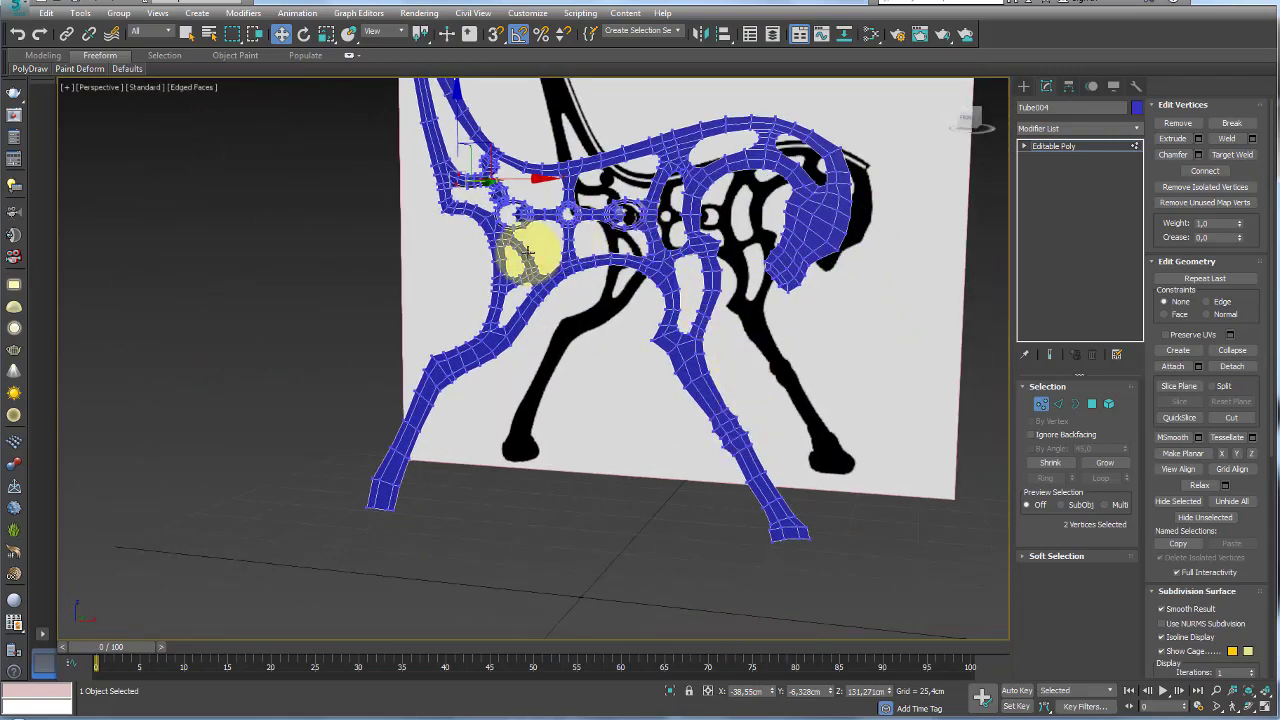
{"action": "mouse_move", "coordinate": [527, 250]}
{"action": "middle_mouse_down", "text": "alt"}
{"action": "mouse_move", "coordinate": [586, 286]}
{"action": "mouse_move", "coordinate": [622, 380]}
{"action": "middle_mouse_up", "text": "alt"}
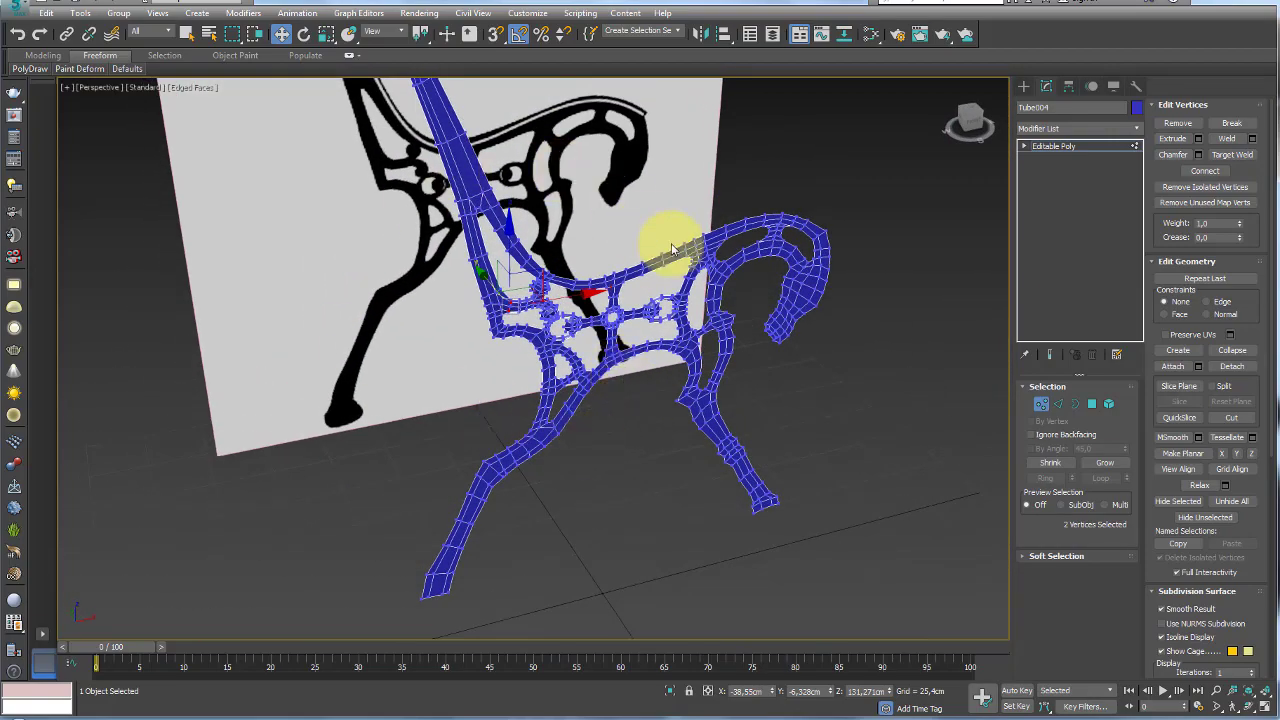
{"action": "mouse_move", "coordinate": [672, 248]}
{"action": "middle_mouse_down", "text": "alt"}
{"action": "mouse_move", "coordinate": [720, 434]}
{"action": "mouse_move", "coordinate": [665, 395]}
{"action": "middle_mouse_up", "text": "alt"}
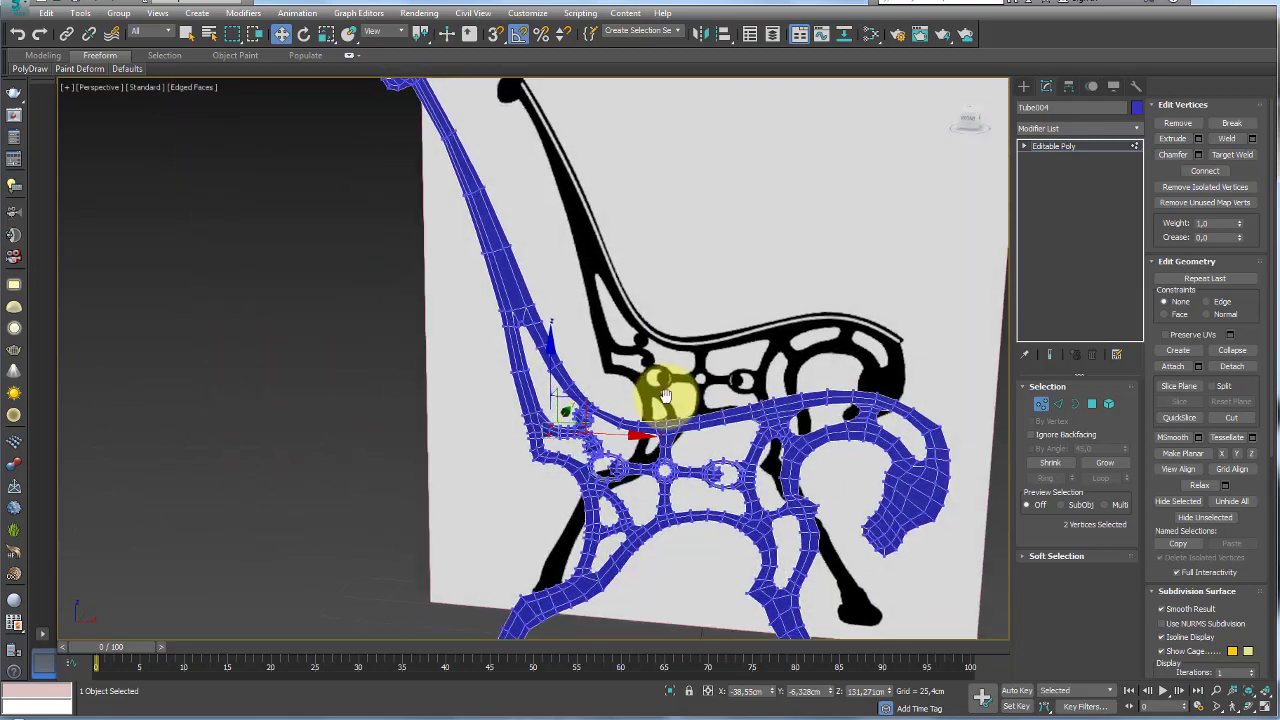
{"action": "scroll", "coordinate": [665, 395], "scroll_direction": "up", "scroll_amount": 3}
{"action": "scroll", "coordinate": [643, 337], "scroll_direction": "up", "scroll_amount": 3}
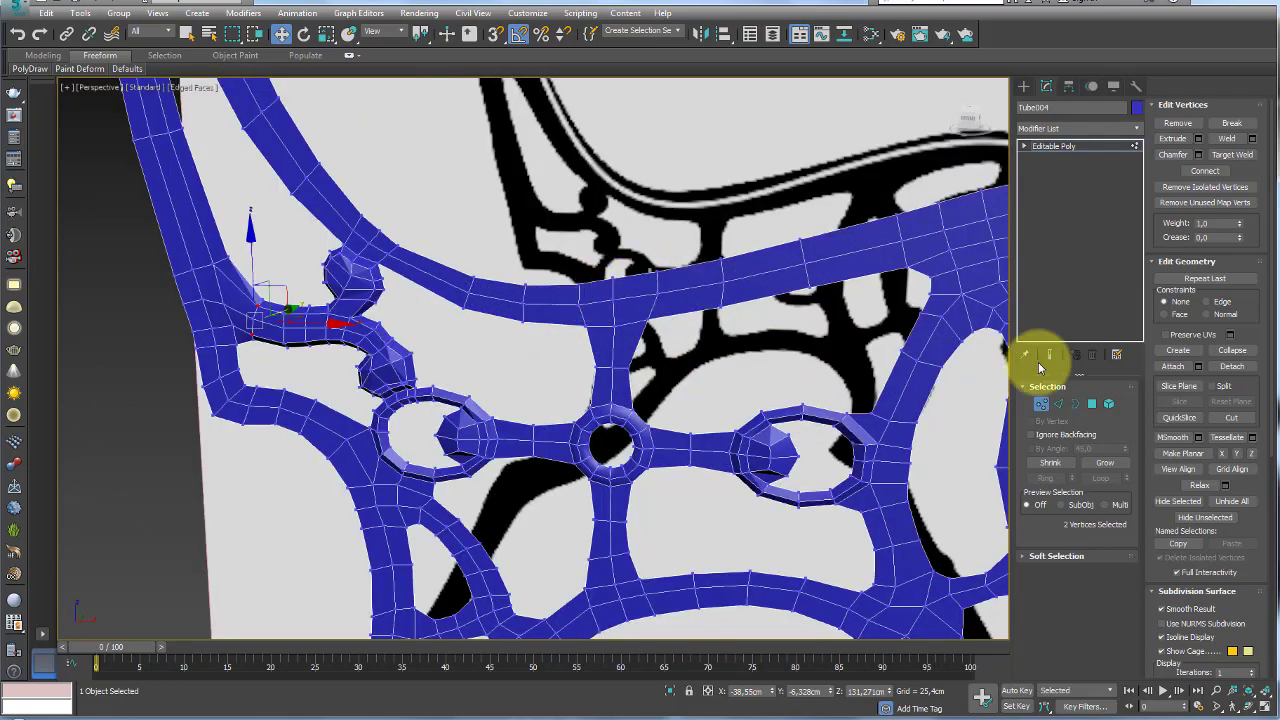
Inset the 16-polygon face loop along the horizontal rail
{"action": "left_click", "coordinate": [1091, 403]}
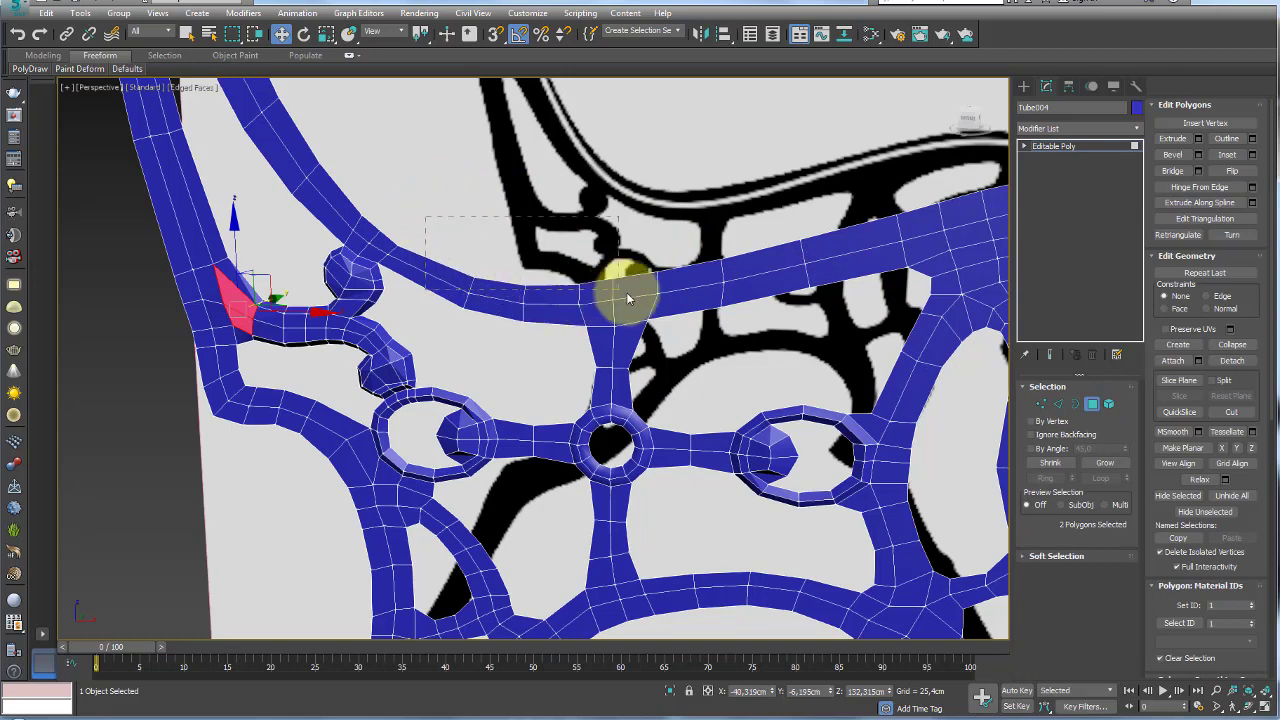
{"action": "left_click", "coordinate": [878, 282], "text": "shift"}
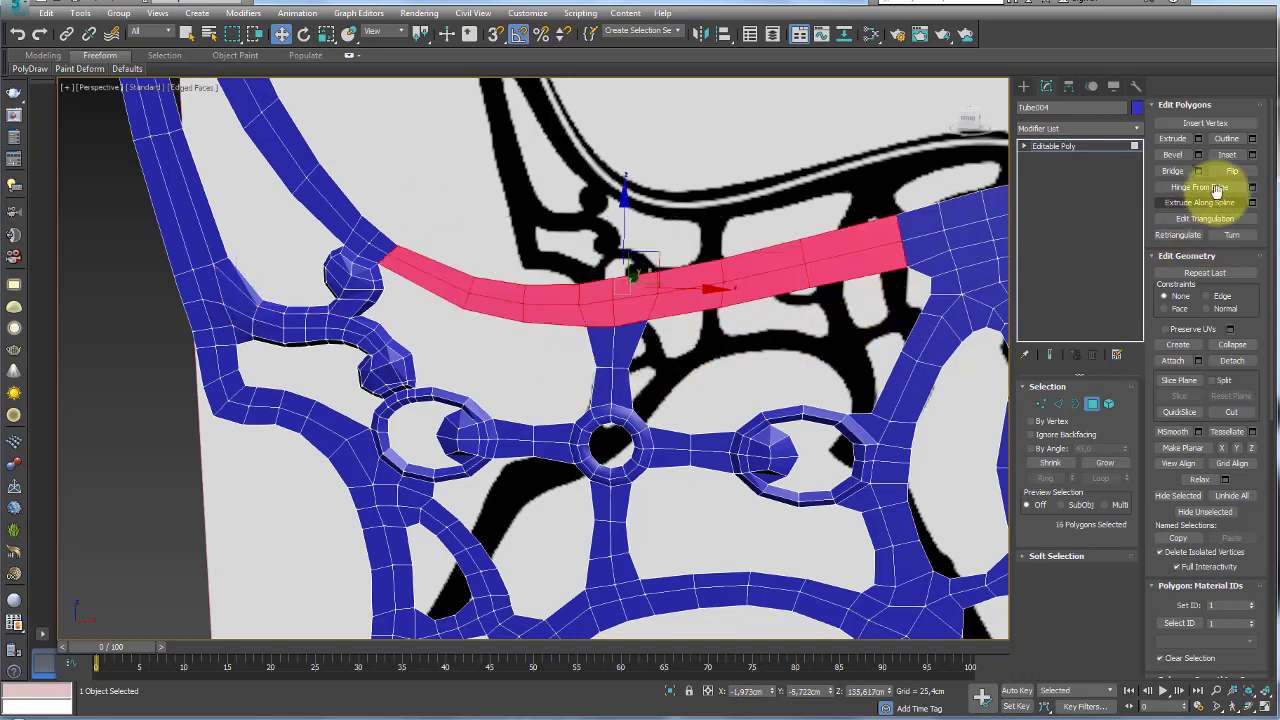
{"action": "left_click", "coordinate": [1252, 154]}
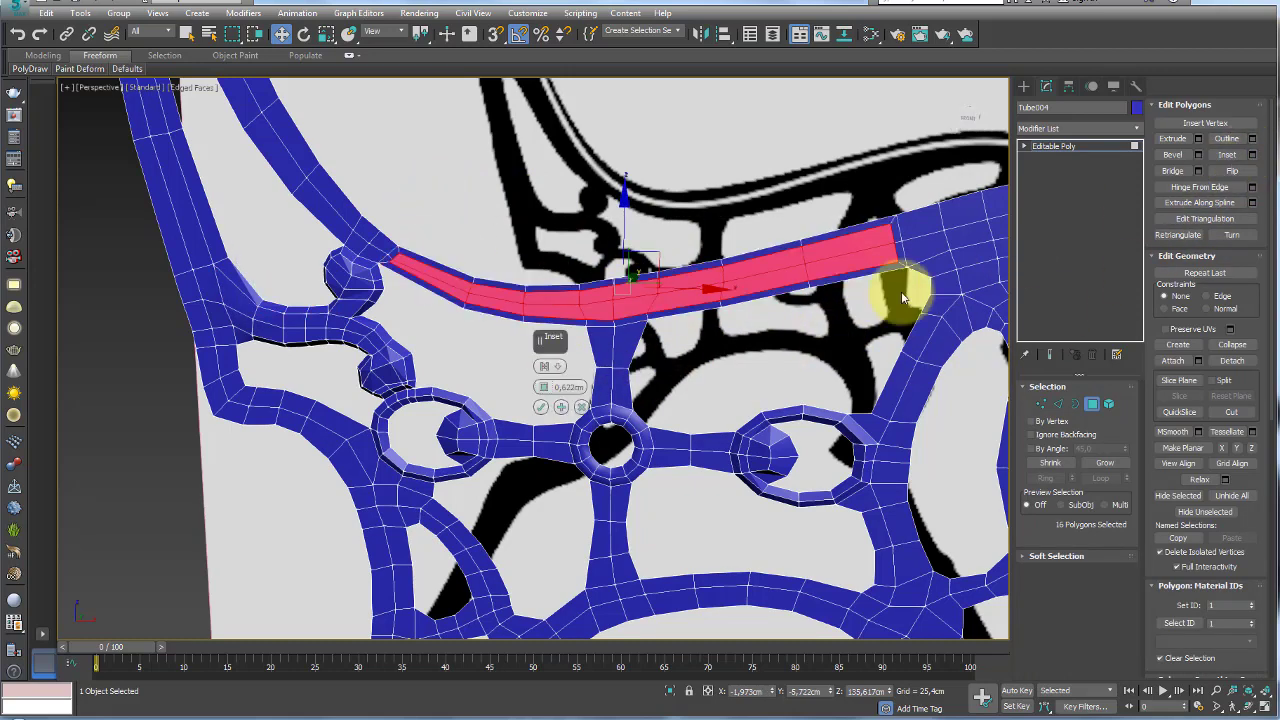
{"action": "left_click", "coordinate": [541, 407]}
Orbit to a frontal view and select a face on the head-shaped front end
{"action": "mouse_move", "coordinate": [541, 407]}
{"action": "middle_mouse_down", "text": "alt"}
{"action": "mouse_move", "coordinate": [649, 366]}
{"action": "mouse_move", "coordinate": [671, 271]}
{"action": "mouse_move", "coordinate": [700, 255]}
{"action": "middle_mouse_up", "text": "alt"}
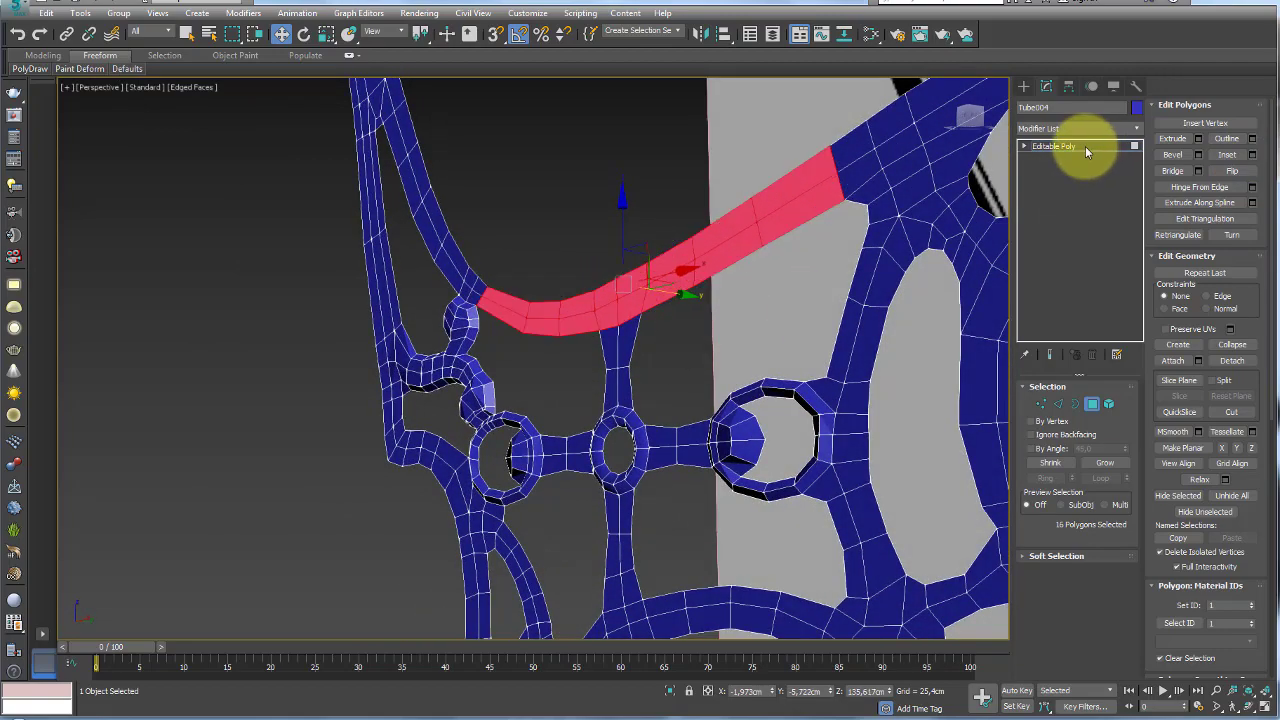
{"action": "scroll", "coordinate": [666, 266], "scroll_direction": "down", "scroll_amount": 5}
{"action": "middle_click_drag", "start_coordinate": [723, 314], "coordinate": [585, 380], "text": "alt"}
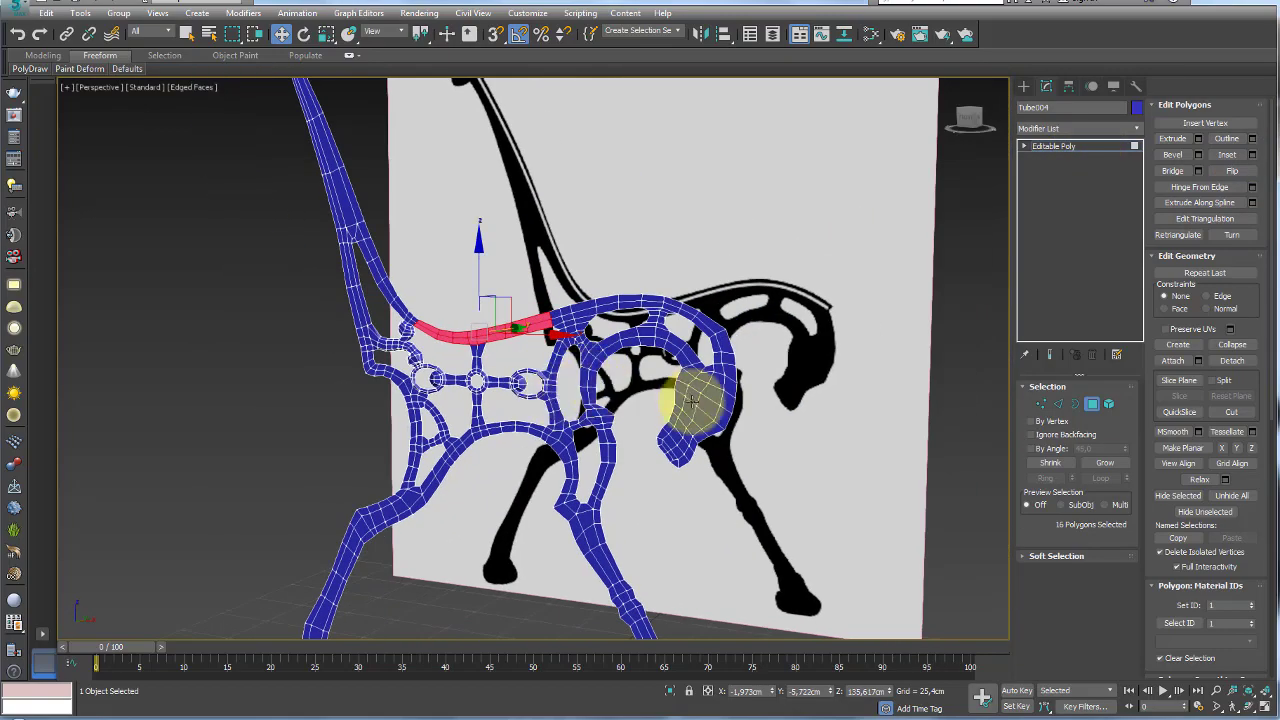
{"action": "middle_click_drag", "start_coordinate": [689, 428], "coordinate": [714, 449], "text": "alt"}
{"action": "scroll", "coordinate": [710, 401], "scroll_direction": "up", "scroll_amount": 4}
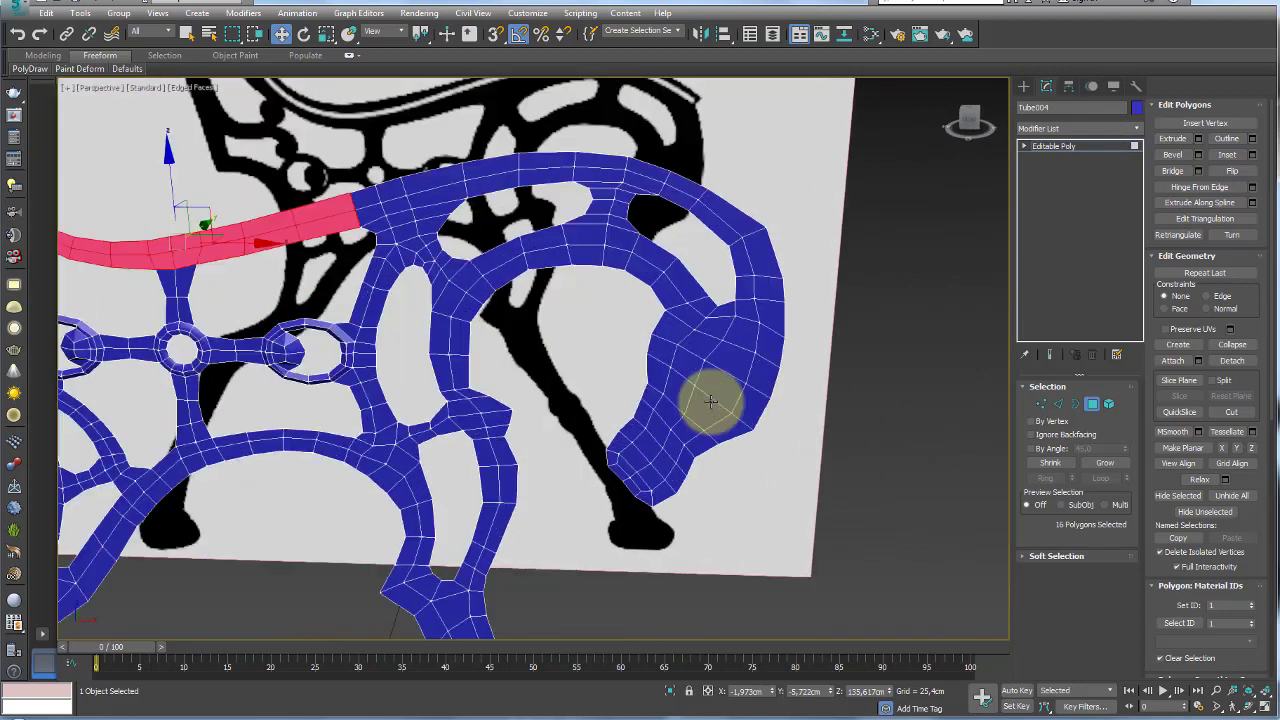
{"action": "left_click", "coordinate": [716, 390]}
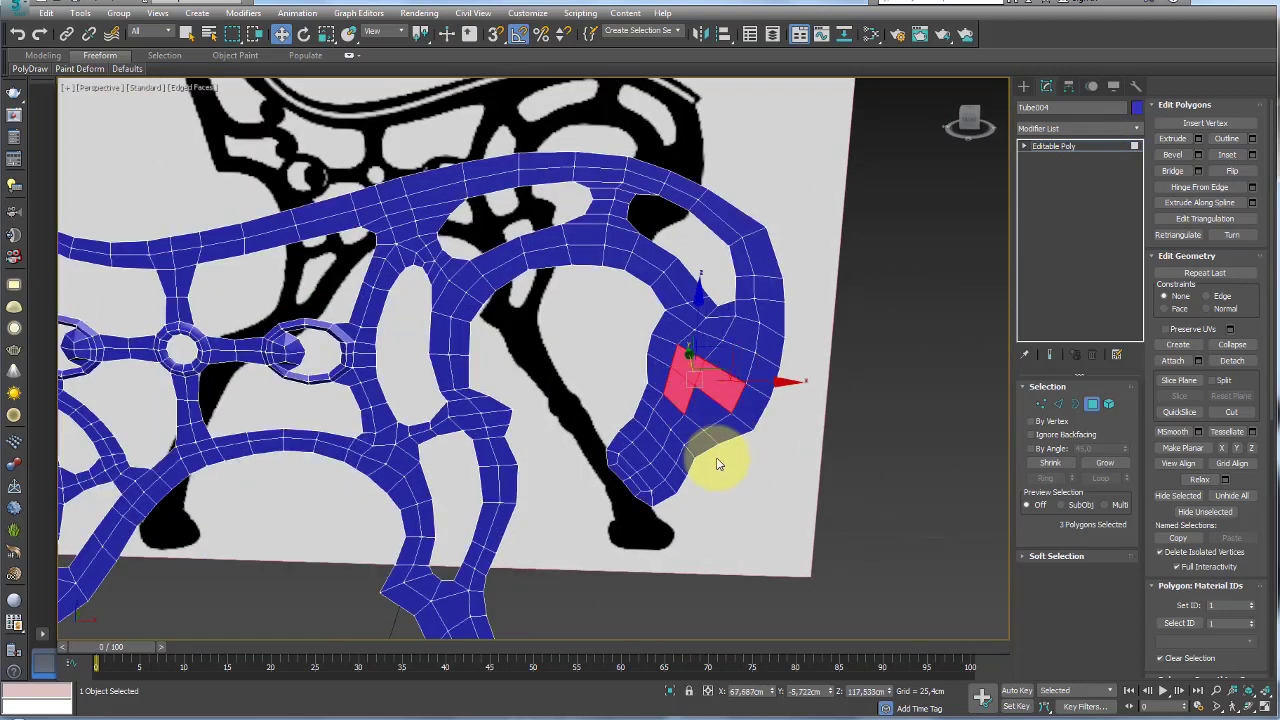
View the bench photo zoomed on the horse-head leg end, then return to 3ds Max
{"action": "mouse_move", "coordinate": [40, 700]}
{"action": "left_click", "coordinate": [680, 665]}
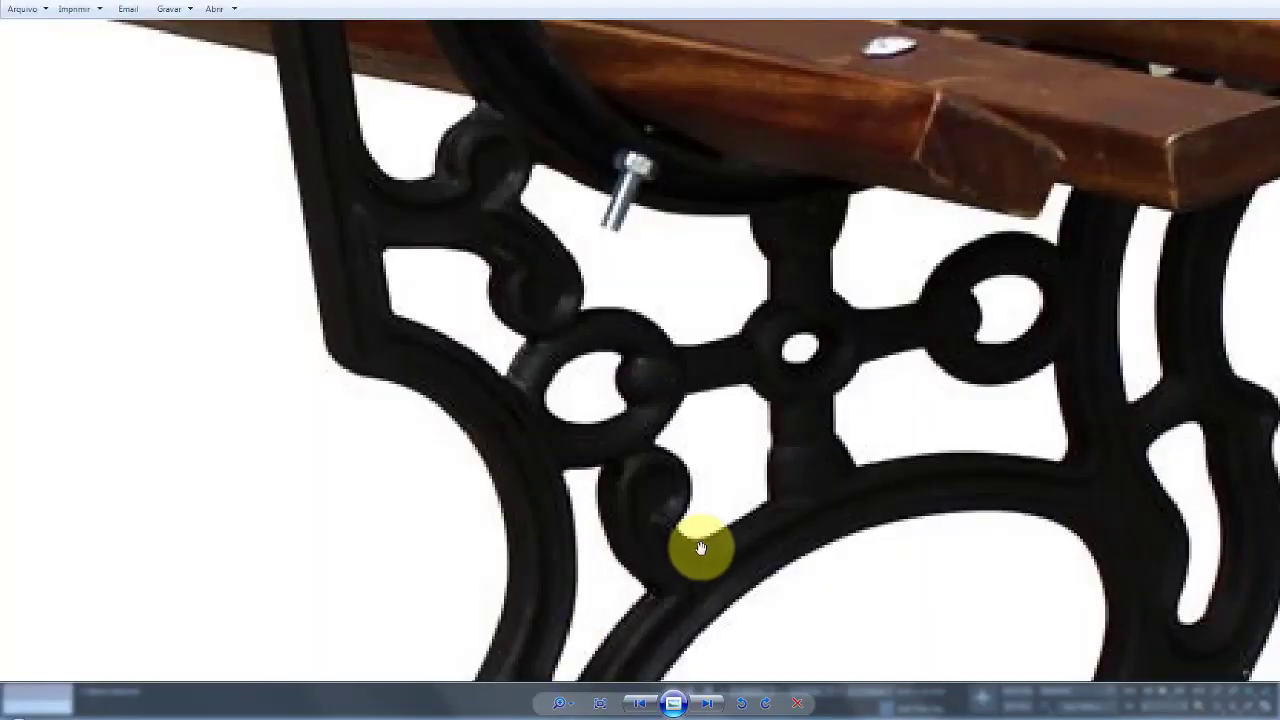
{"action": "scroll", "coordinate": [969, 513], "scroll_direction": "up", "scroll_amount": 2}
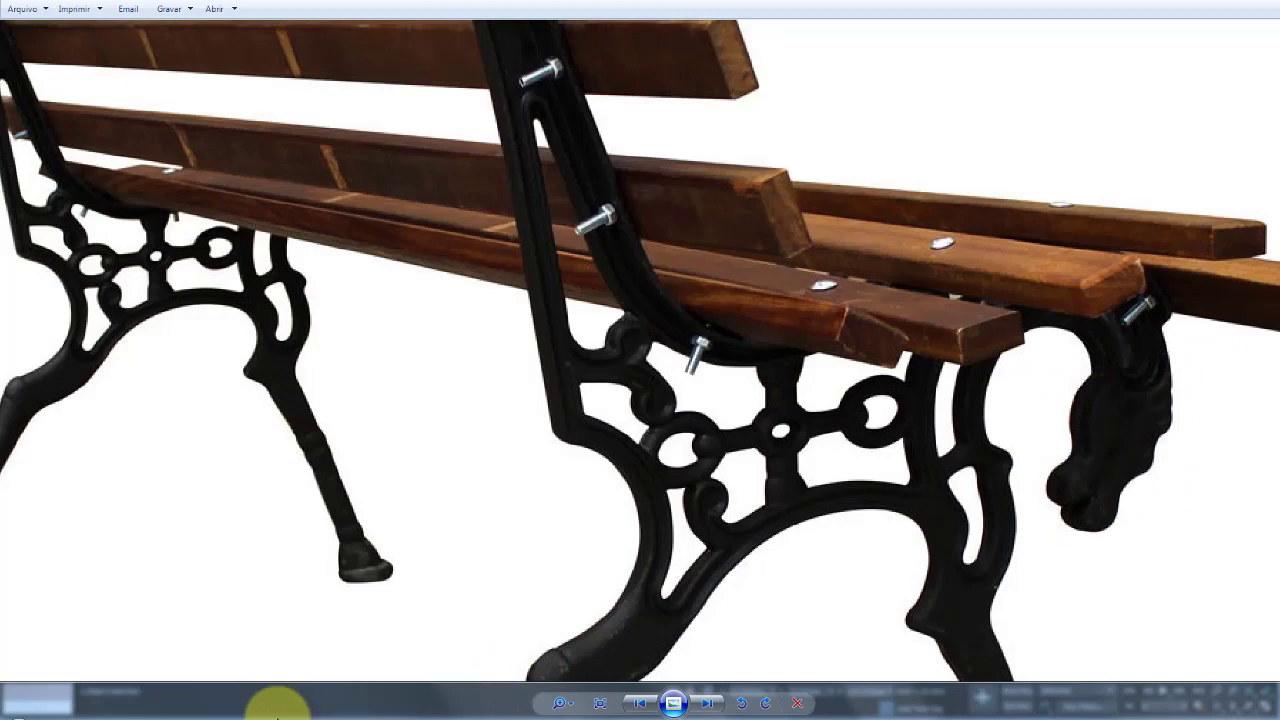
{"action": "left_click", "coordinate": [257, 700]}
Raise an edge at the horse head's tip, then go to Vertex level in Front view
{"action": "scroll", "coordinate": [640, 472], "scroll_direction": "up", "scroll_amount": 4}
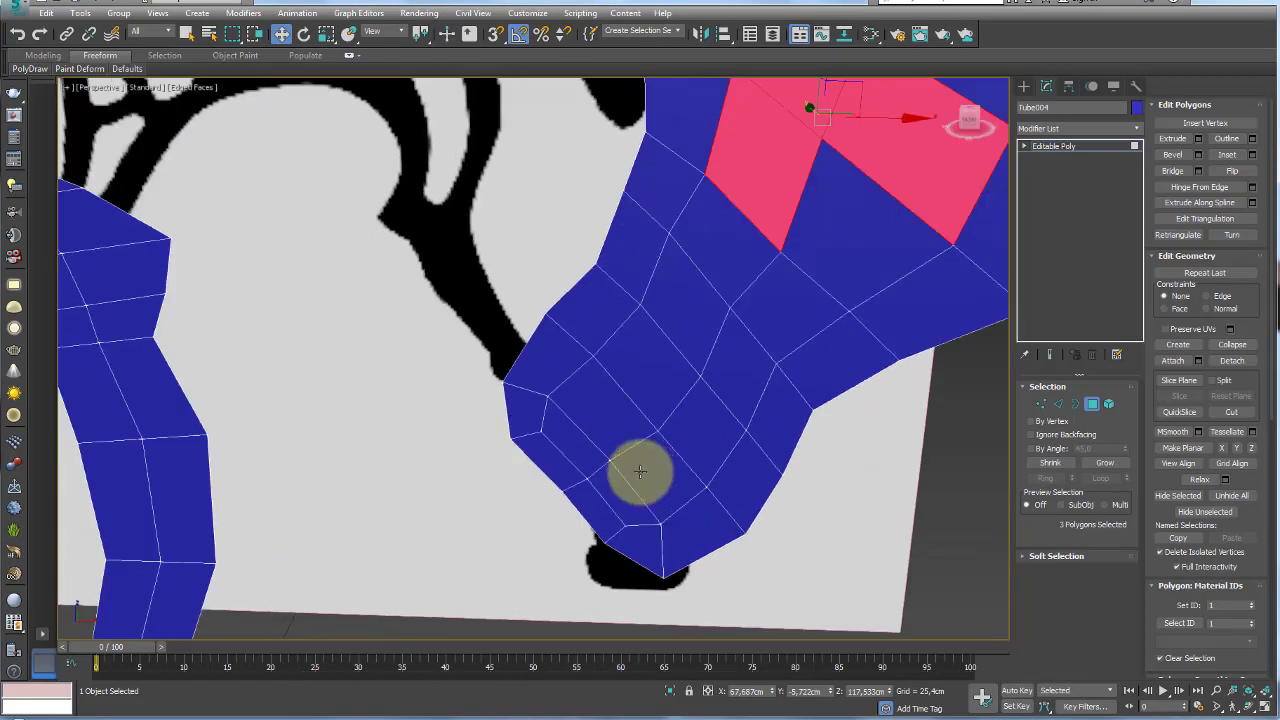
{"action": "left_click", "coordinate": [1058, 403]}
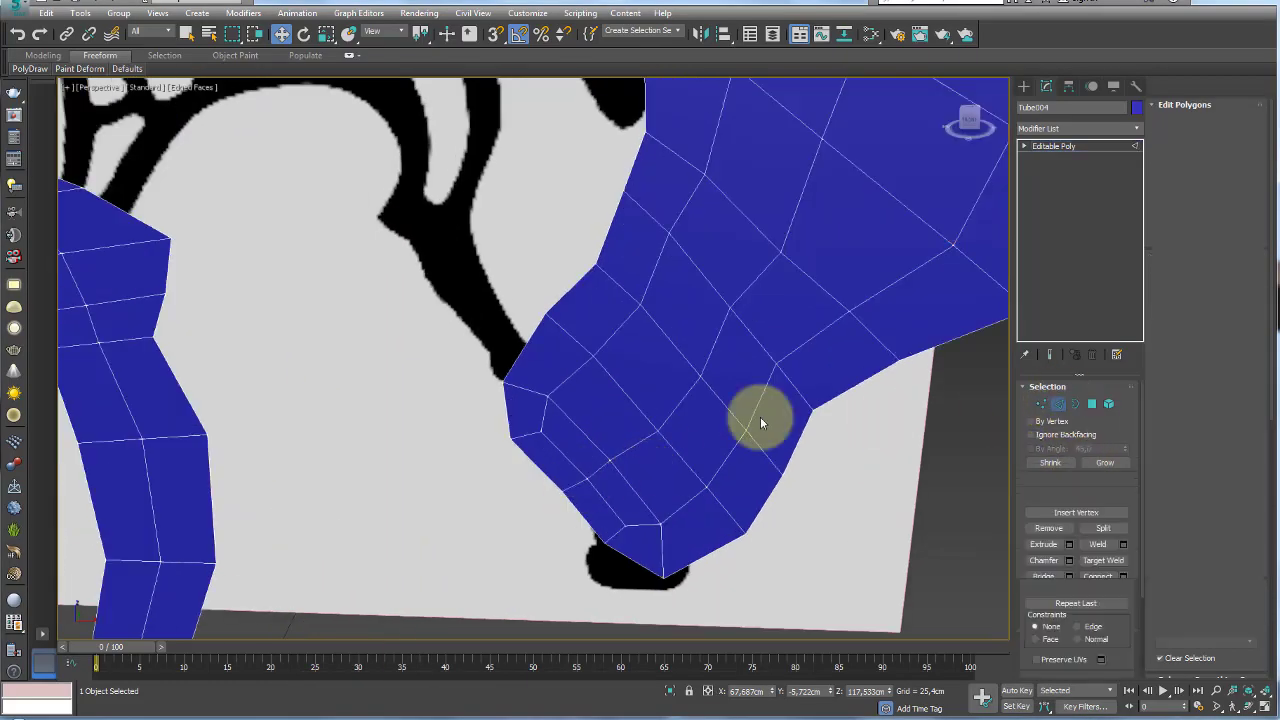
{"action": "left_click", "coordinate": [574, 484]}
{"action": "mouse_move", "coordinate": [619, 458]}
{"action": "left_mouse_down"}
{"action": "mouse_move", "coordinate": [611, 409]}
{"action": "mouse_move", "coordinate": [625, 383]}
{"action": "left_mouse_up"}
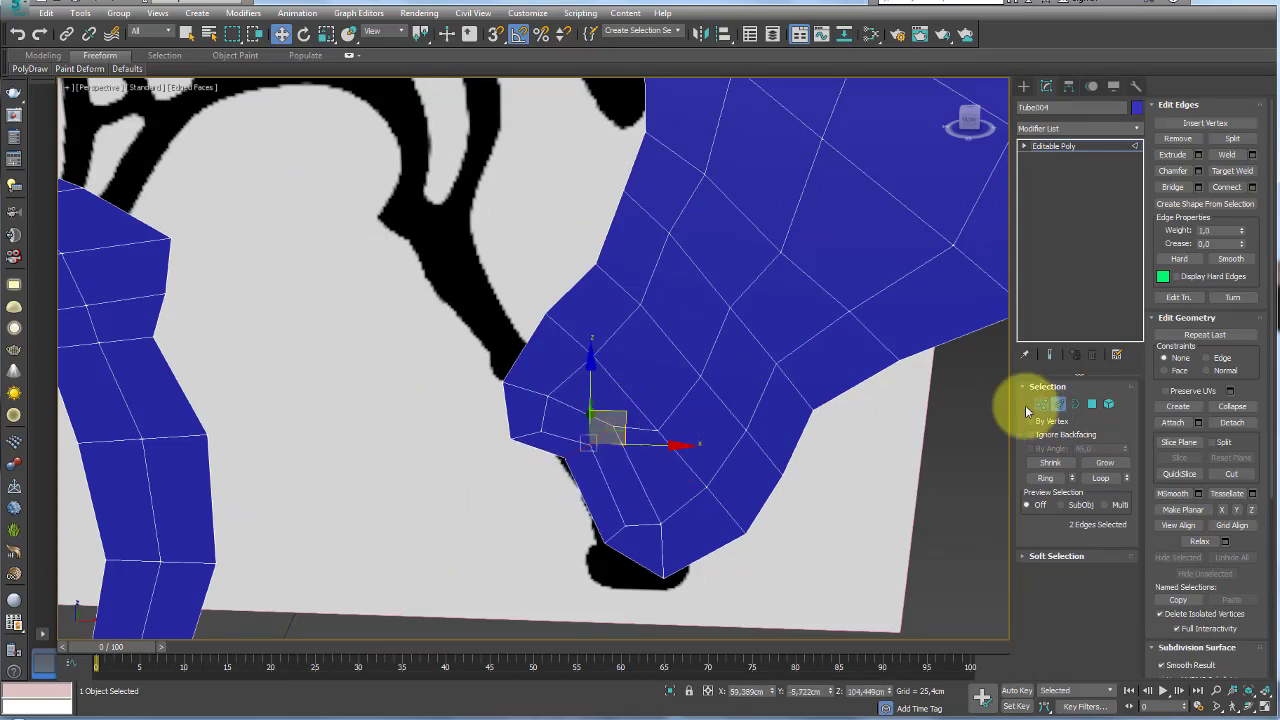
{"action": "left_click", "coordinate": [1041, 404]}
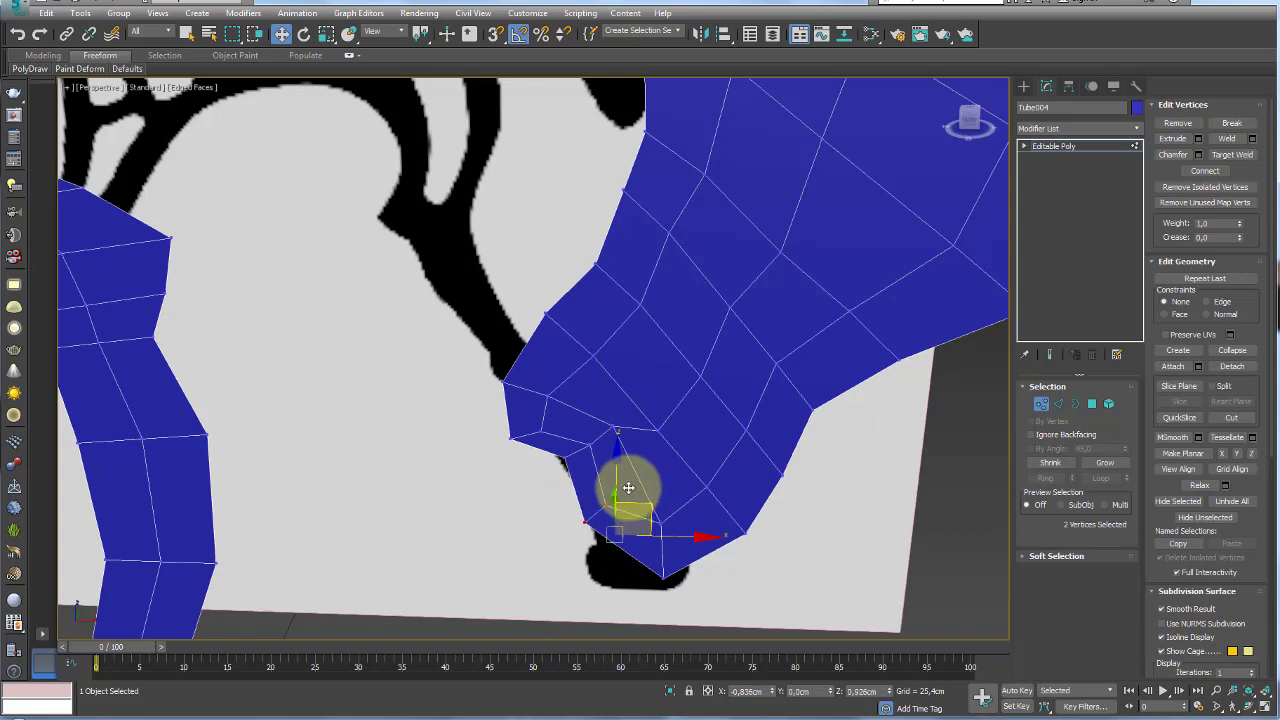
{"action": "key", "text": "f"}
{"action": "scroll", "coordinate": [623, 449], "scroll_direction": "down", "scroll_amount": 3}
Nudge the head's tip vertex onto the reference outline and select its neighbour
{"action": "scroll", "coordinate": [509, 443], "scroll_direction": "down", "scroll_amount": 3}
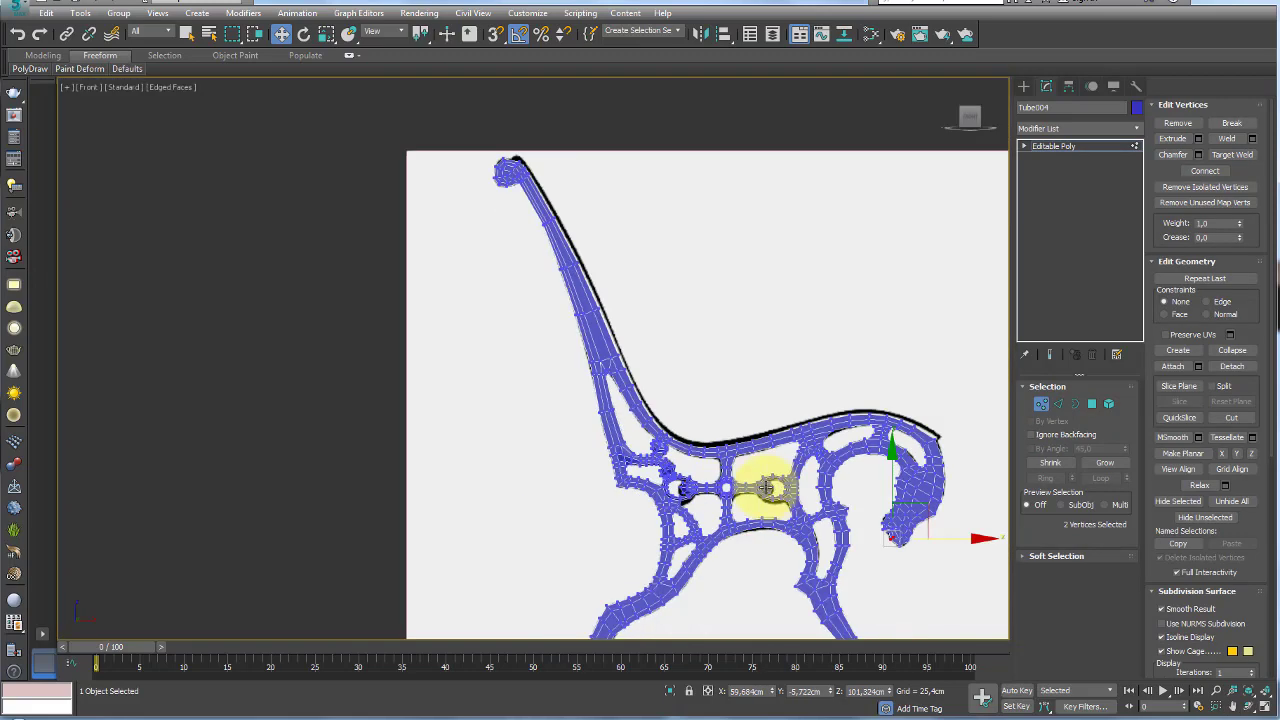
{"action": "scroll", "coordinate": [660, 410], "scroll_direction": "down", "scroll_amount": 2}
{"action": "scroll", "coordinate": [660, 410], "scroll_direction": "up", "scroll_amount": 5}
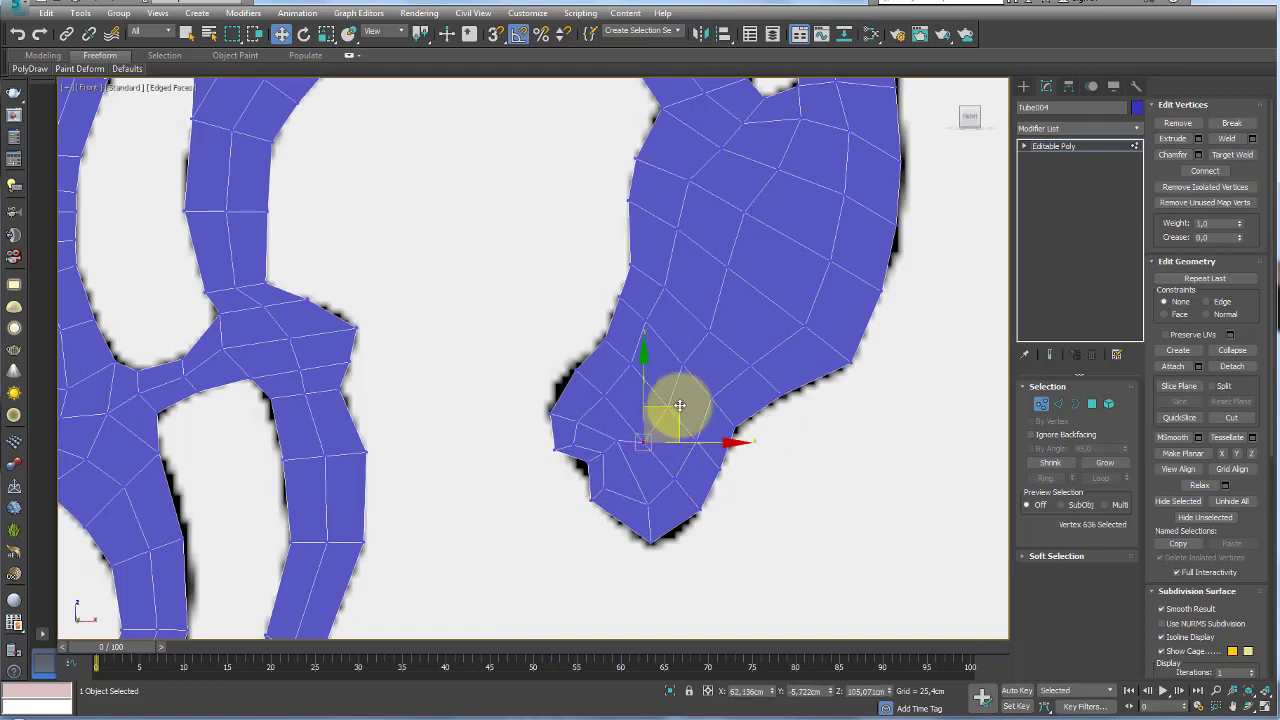
{"action": "left_click_drag", "start_coordinate": [679, 405], "coordinate": [655, 448]}
{"action": "left_click", "coordinate": [617, 440]}
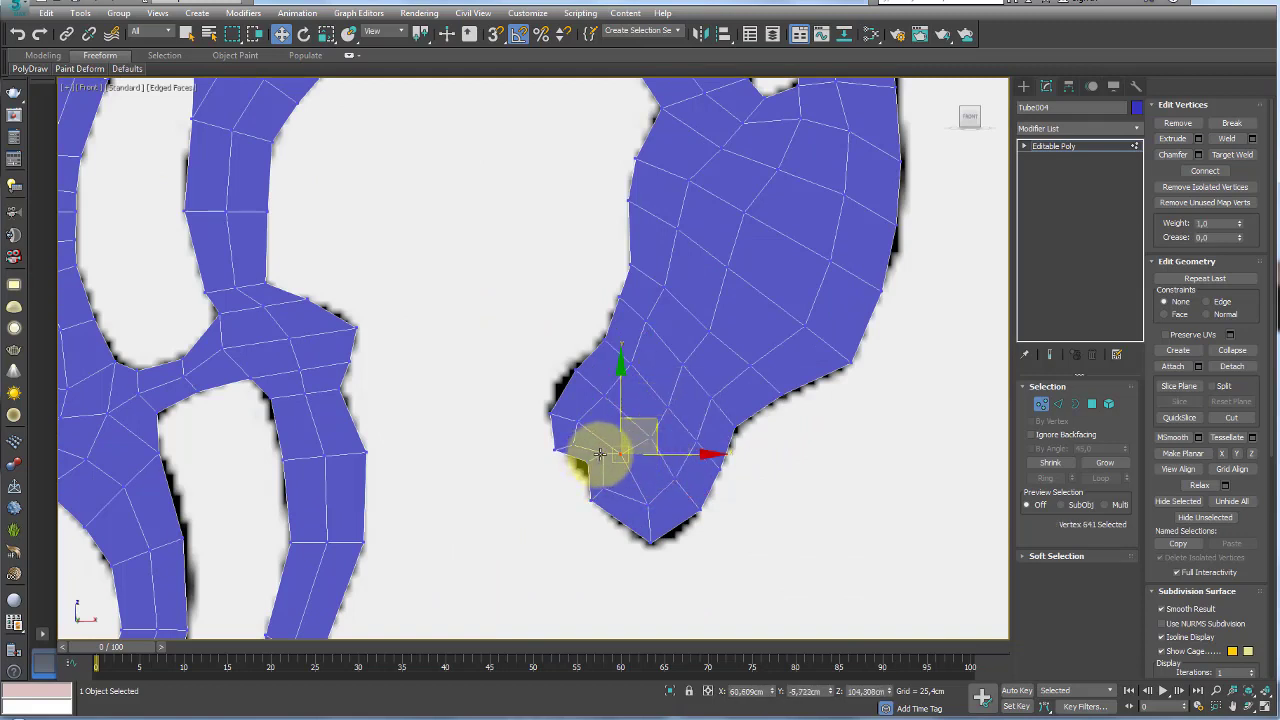
Paint-select the 18 polygons covering the horse head's side, checking them in Perspective
{"action": "left_click", "coordinate": [1092, 403]}
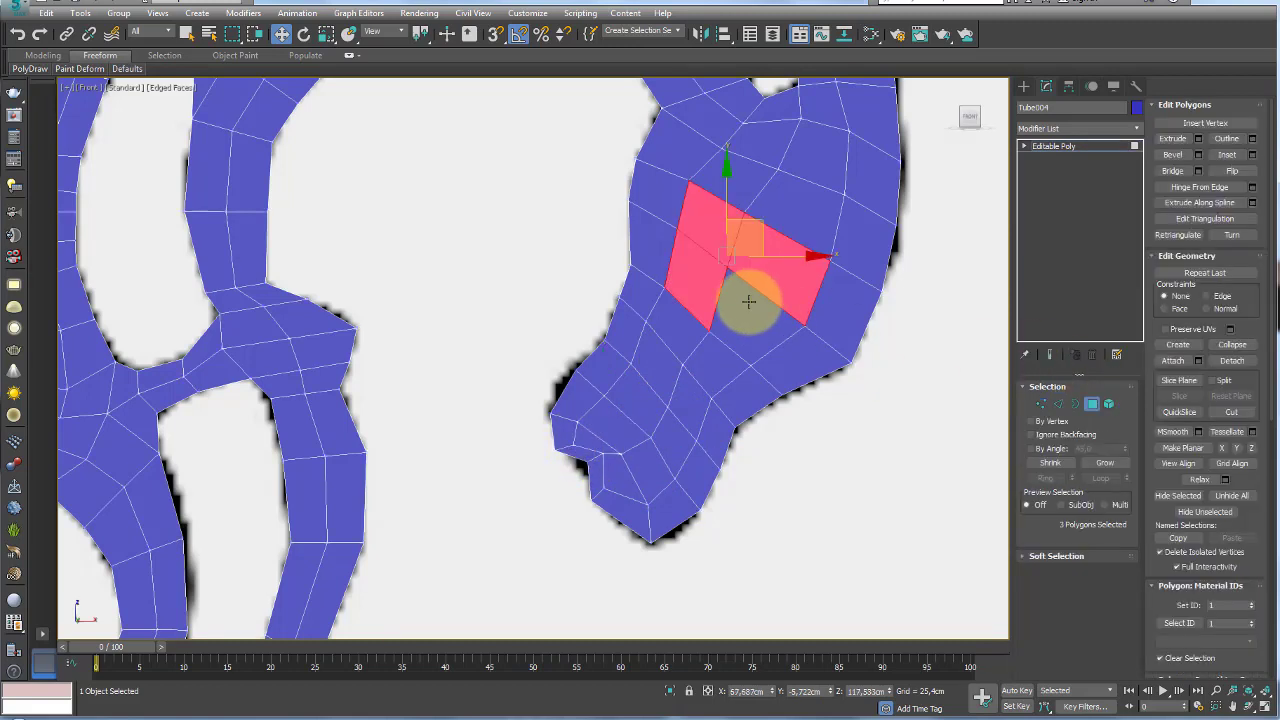
{"action": "mouse_move", "coordinate": [693, 357]}
{"action": "left_mouse_down", "text": "ctrl"}
{"action": "mouse_move", "coordinate": [675, 438]}
{"action": "mouse_move", "coordinate": [645, 461]}
{"action": "left_mouse_up", "text": "ctrl"}
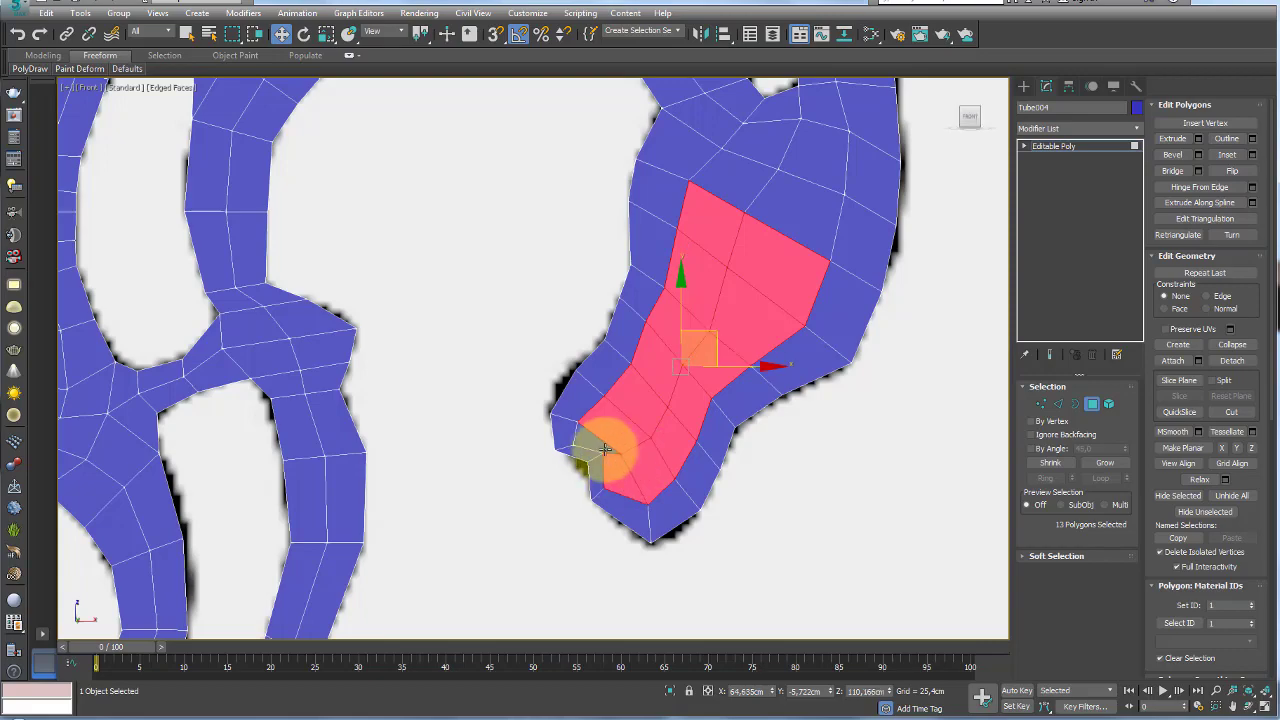
{"action": "left_click", "coordinate": [600, 449], "text": "ctrl"}
{"action": "key", "text": "p"}
{"action": "mouse_move", "coordinate": [814, 428]}
{"action": "middle_mouse_down", "text": "alt"}
{"action": "mouse_move", "coordinate": [718, 419]}
{"action": "mouse_move", "coordinate": [763, 366]}
{"action": "mouse_move", "coordinate": [806, 366]}
{"action": "mouse_move", "coordinate": [777, 277]}
{"action": "middle_mouse_up", "text": "alt"}
{"action": "left_click_drag", "start_coordinate": [777, 277], "coordinate": [737, 254], "text": "ctrl"}
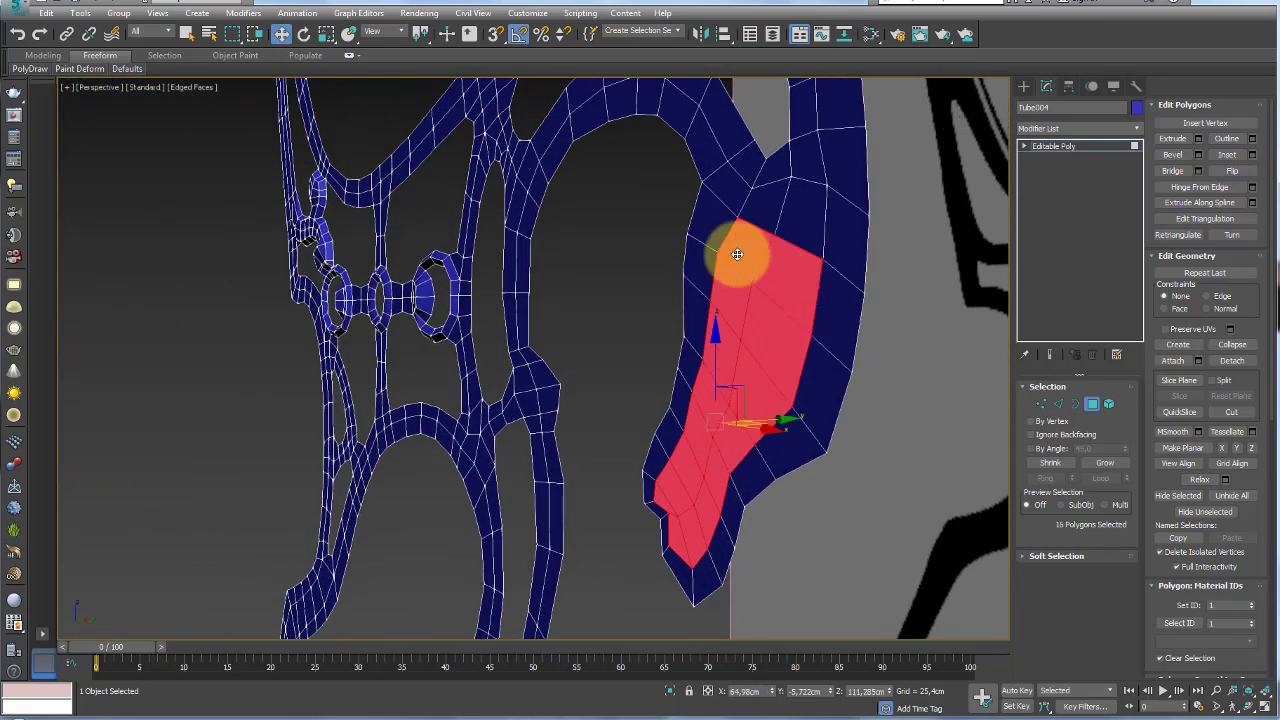
{"action": "mouse_move", "coordinate": [737, 254]}
{"action": "middle_mouse_down", "text": "alt"}
{"action": "mouse_move", "coordinate": [789, 309]}
{"action": "mouse_move", "coordinate": [785, 404]}
{"action": "mouse_move", "coordinate": [748, 416]}
{"action": "mouse_move", "coordinate": [891, 405]}
{"action": "middle_mouse_up", "text": "alt"}
{"action": "left_click", "coordinate": [777, 214], "text": "ctrl"}
Convert the head face selection to edges and trim it down to five edges
{"action": "left_click", "coordinate": [1058, 403]}
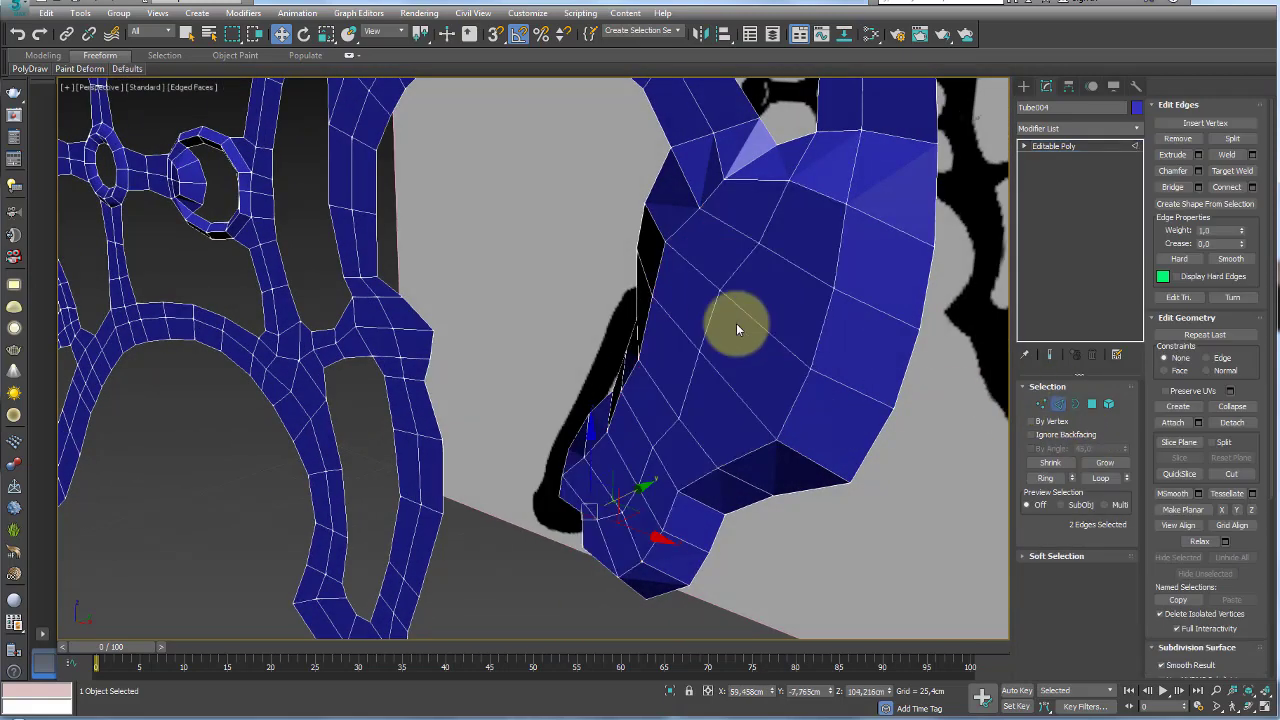
{"action": "left_click", "coordinate": [1092, 403]}
{"action": "left_click", "coordinate": [1058, 403], "text": "ctrl"}
{"action": "mouse_move", "coordinate": [1060, 409]}
{"action": "middle_mouse_down", "text": "alt"}
{"action": "mouse_move", "coordinate": [709, 334]}
{"action": "mouse_move", "coordinate": [806, 300]}
{"action": "middle_mouse_up", "text": "alt"}
{"action": "left_click_drag", "start_coordinate": [773, 340], "coordinate": [773, 418], "text": "alt"}
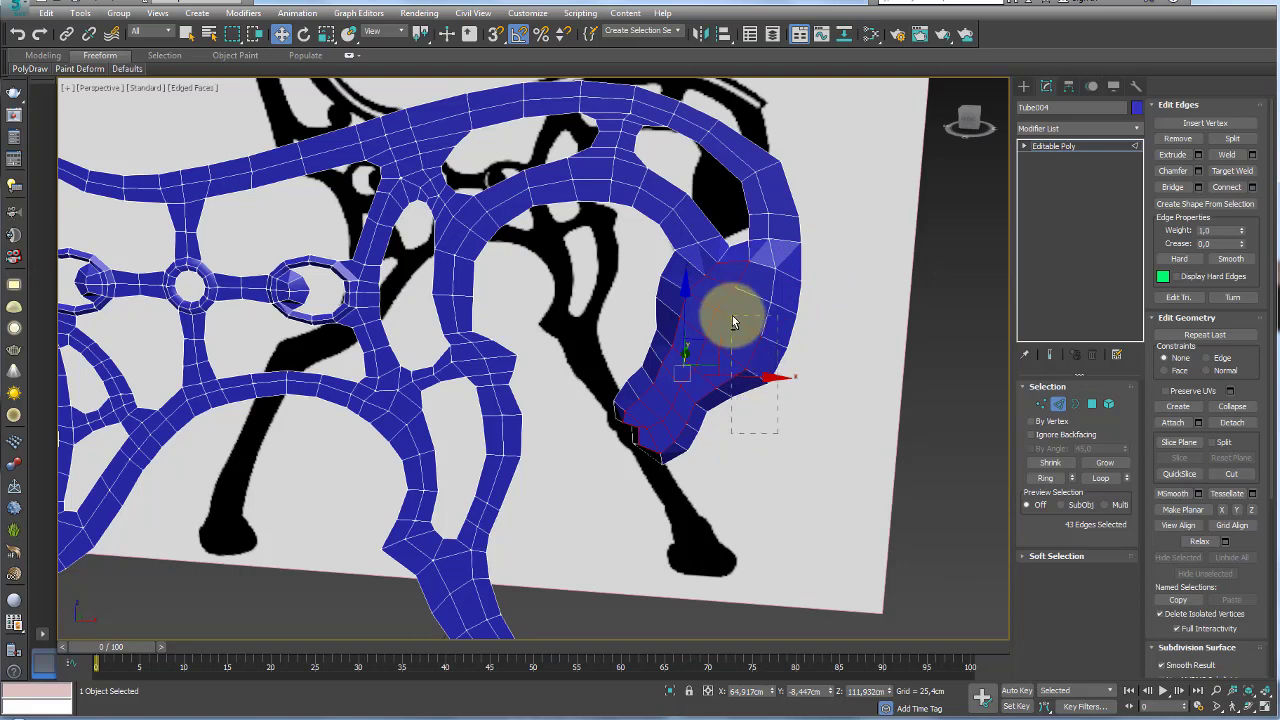
{"action": "left_click_drag", "start_coordinate": [733, 322], "coordinate": [699, 425], "text": "alt"}
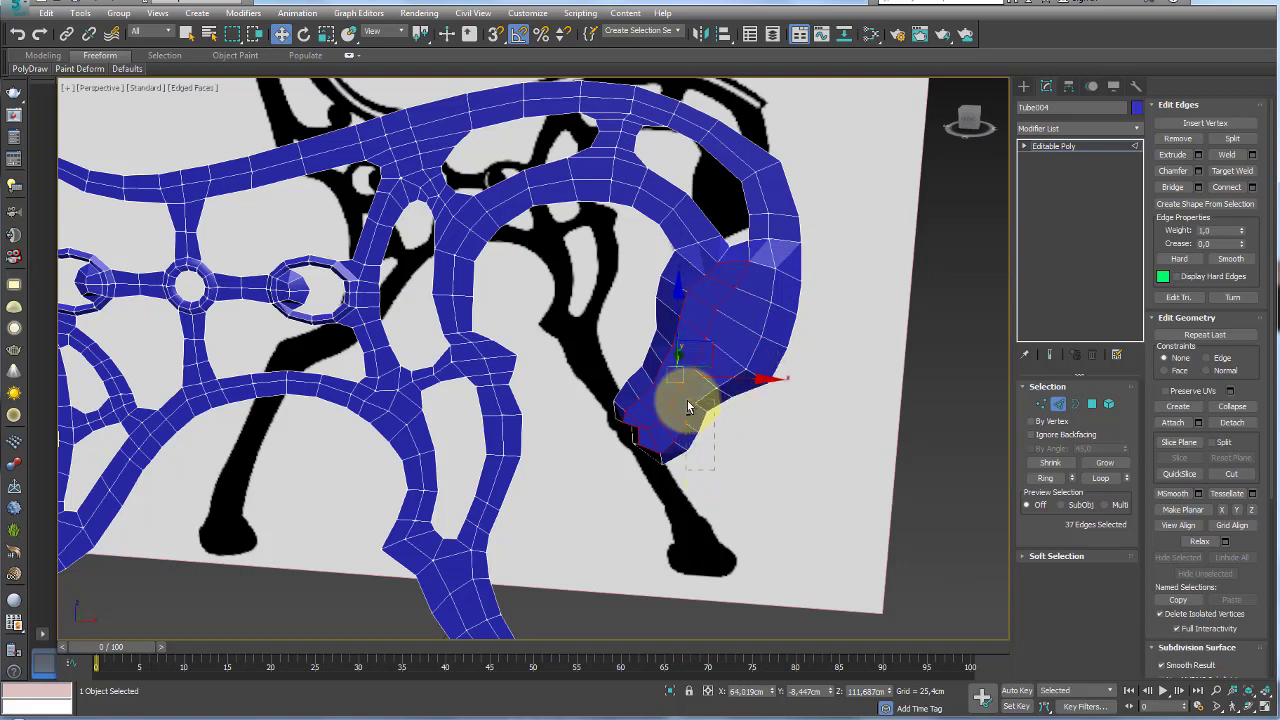
{"action": "left_click", "coordinate": [697, 463], "text": "alt"}
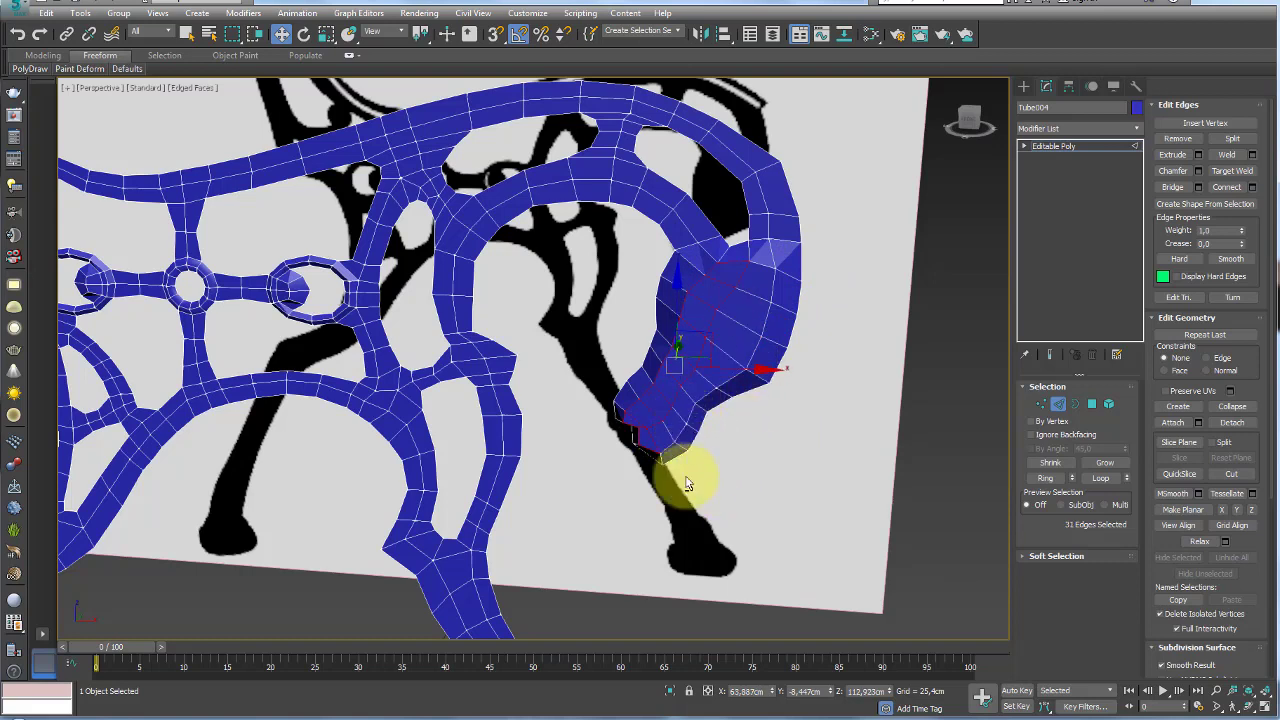
{"action": "left_click_drag", "start_coordinate": [642, 424], "coordinate": [624, 340], "text": "alt"}
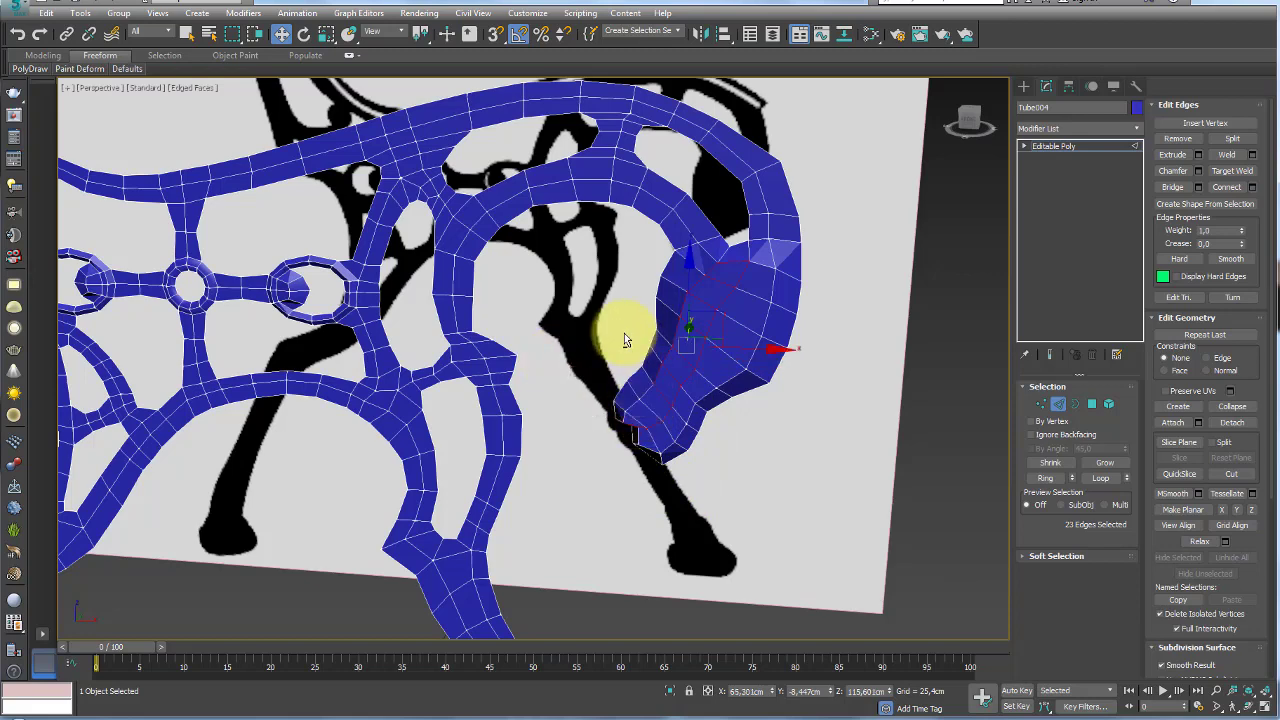
{"action": "mouse_move", "coordinate": [664, 408]}
{"action": "left_mouse_down", "text": "alt"}
{"action": "mouse_move", "coordinate": [664, 334]}
{"action": "mouse_move", "coordinate": [714, 286]}
{"action": "left_mouse_up", "text": "alt"}
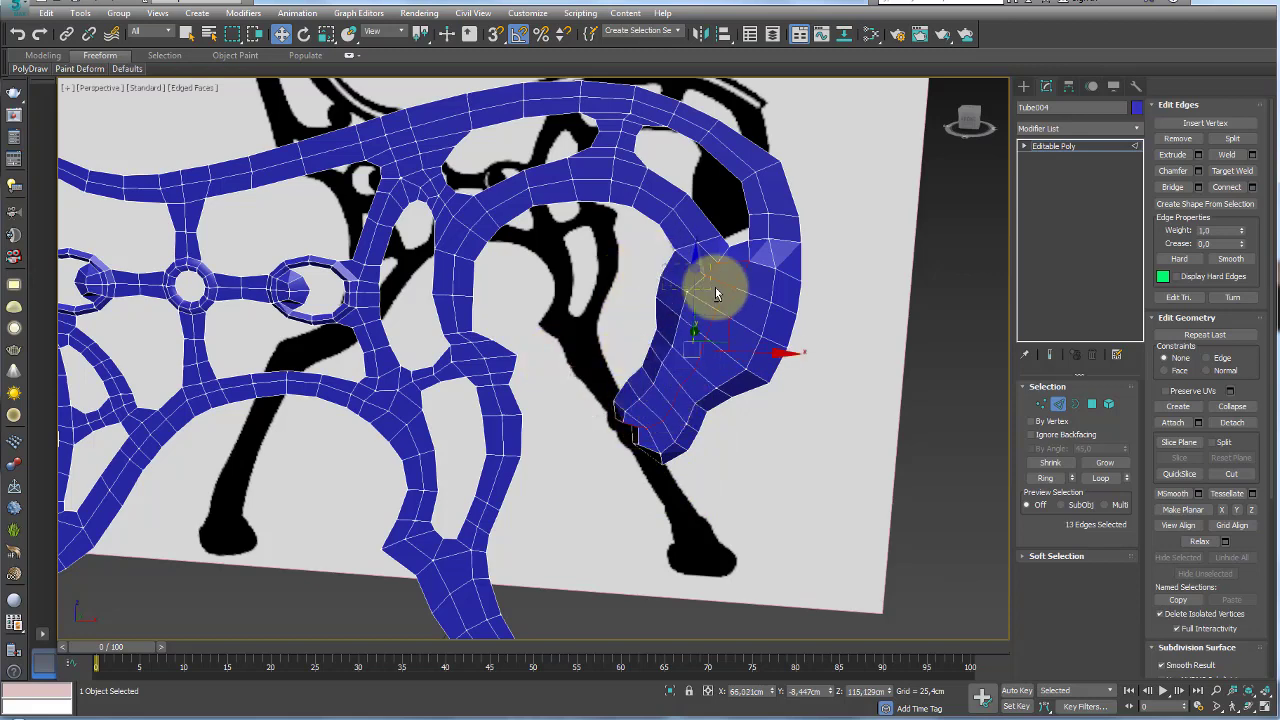
{"action": "middle_click_drag", "start_coordinate": [743, 340], "coordinate": [675, 228], "text": "alt"}
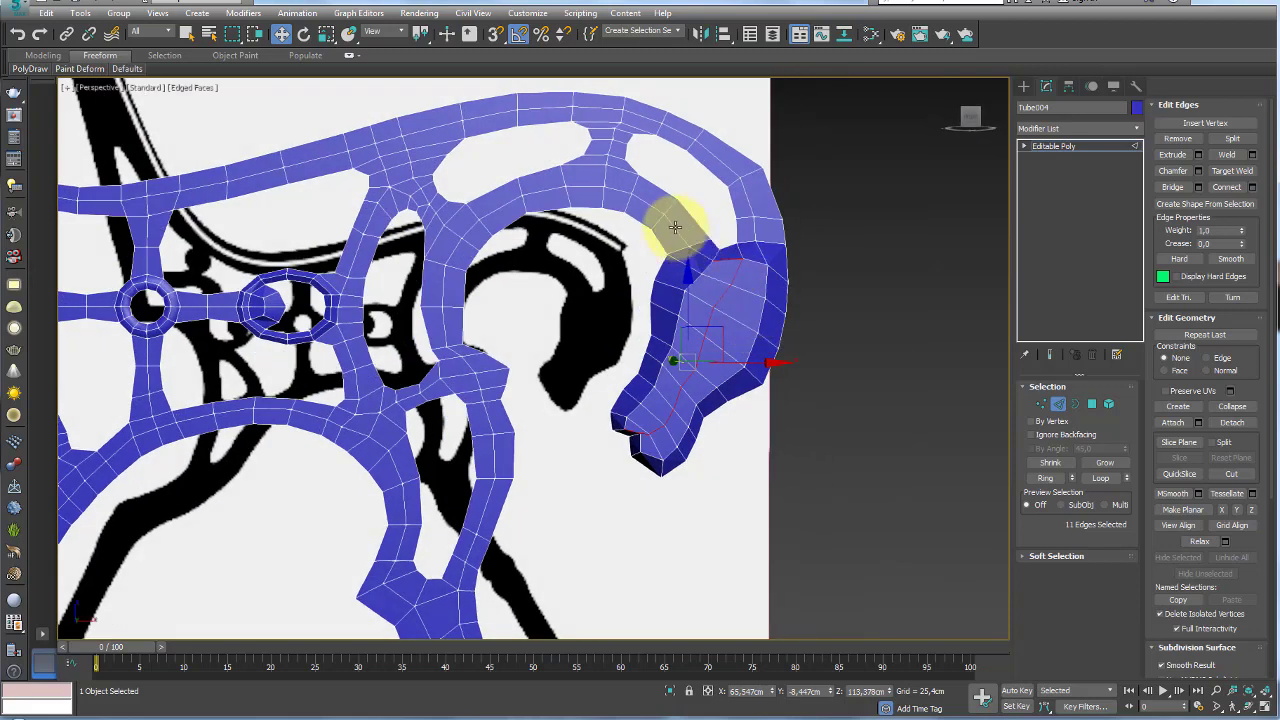
{"action": "left_click_drag", "start_coordinate": [721, 277], "coordinate": [704, 470], "text": "alt"}
{"action": "left_click_drag", "start_coordinate": [612, 418], "coordinate": [614, 420], "text": "alt"}
{"action": "middle_click_drag", "start_coordinate": [614, 420], "coordinate": [743, 358], "text": "alt"}
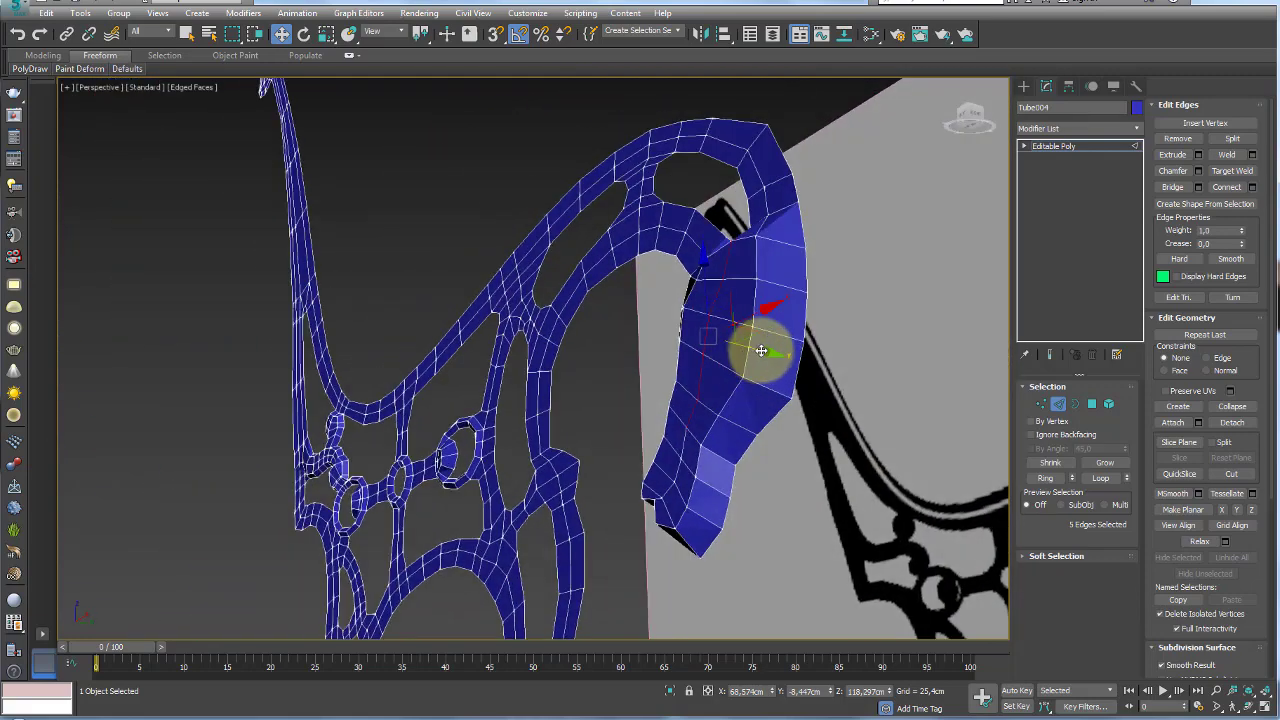
Shift the edges slightly sideways, reduce them to three, and zoom out to the whole bench
{"action": "left_click_drag", "start_coordinate": [761, 350], "coordinate": [747, 349]}
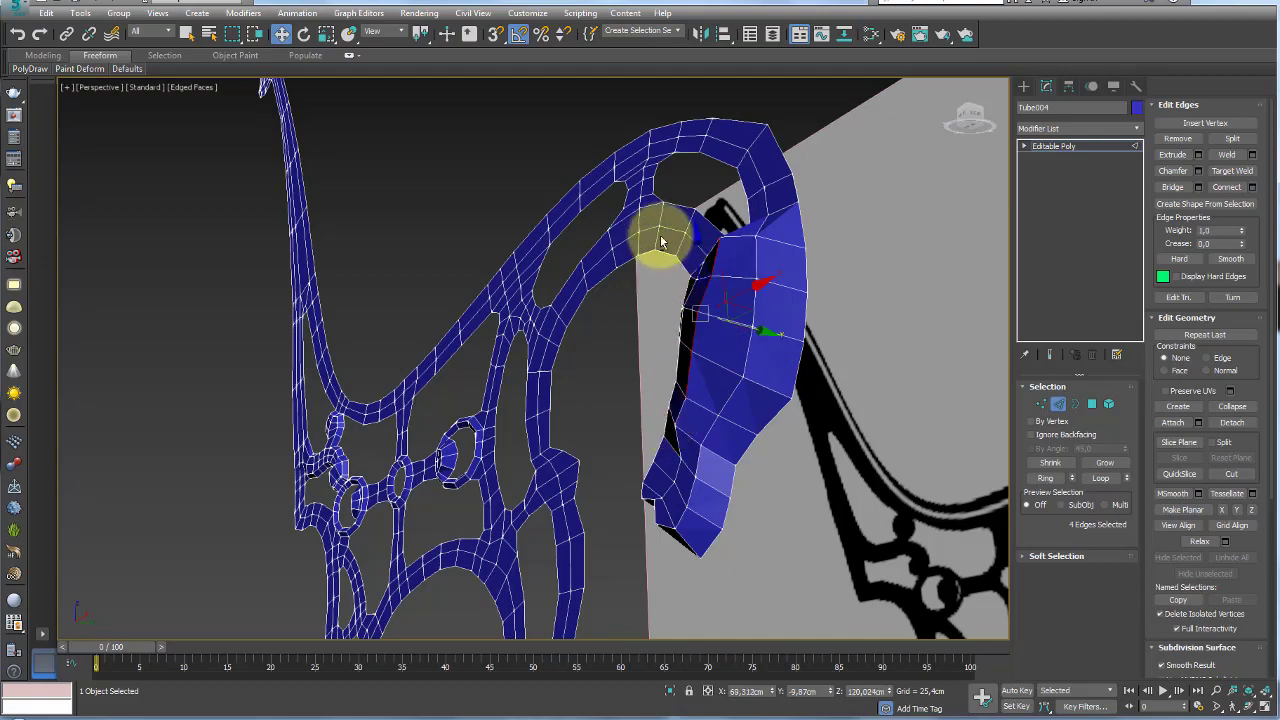
{"action": "left_click", "coordinate": [733, 260], "text": "alt"}
{"action": "left_click", "coordinate": [762, 354], "text": "alt"}
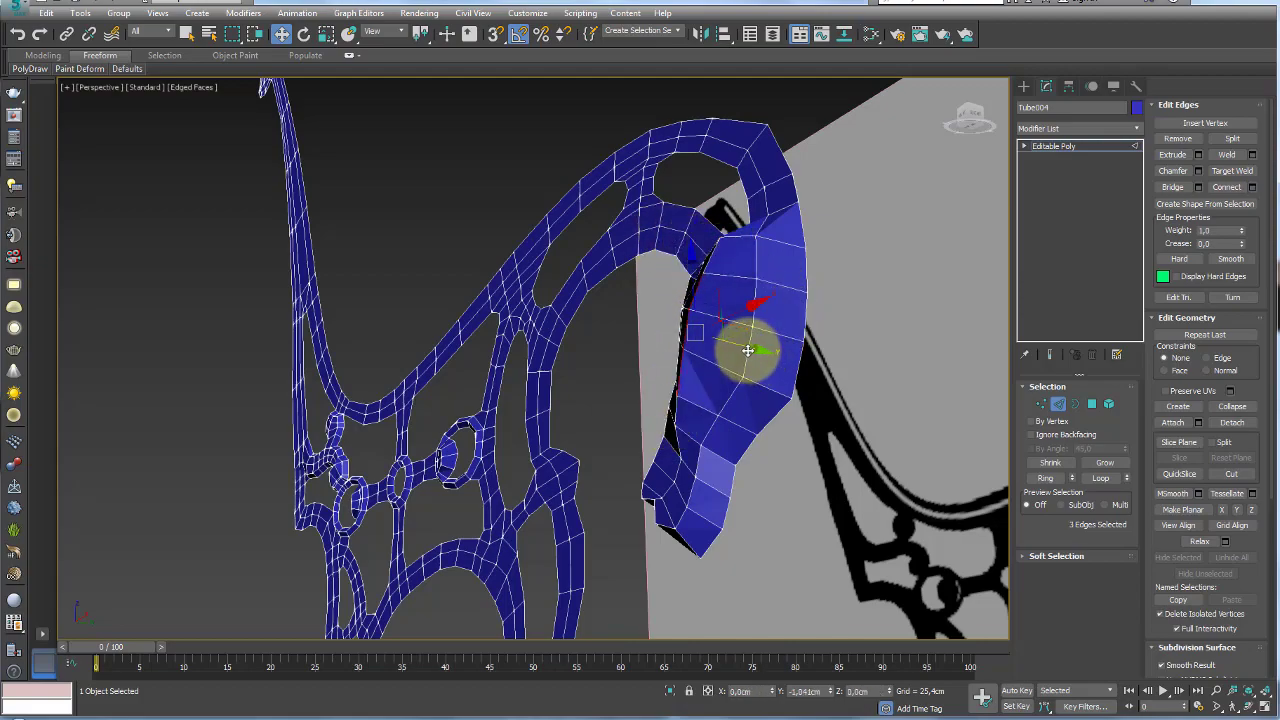
{"action": "middle_click_drag", "start_coordinate": [747, 350], "coordinate": [771, 408], "text": "alt"}
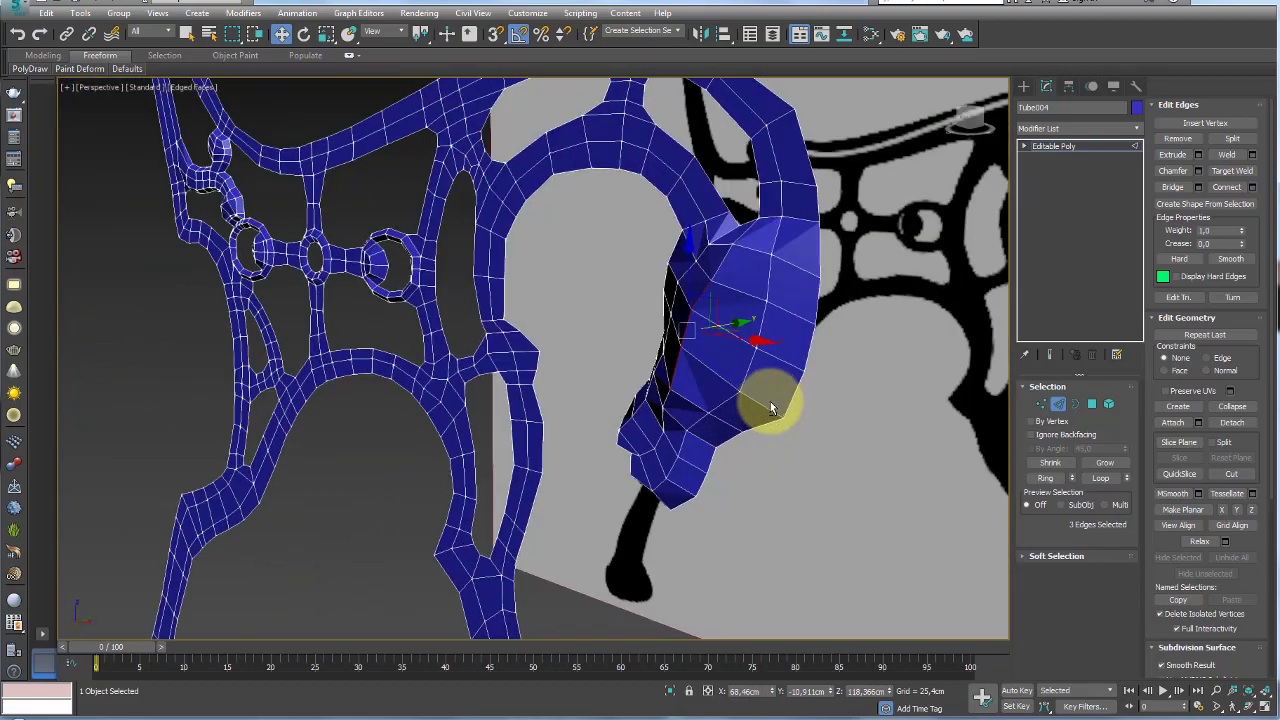
{"action": "scroll", "coordinate": [770, 408], "scroll_direction": "down", "scroll_amount": 3}
{"action": "scroll", "coordinate": [768, 415], "scroll_direction": "down", "scroll_amount": 3}
{"action": "scroll", "coordinate": [805, 428], "scroll_direction": "down", "scroll_amount": 2}
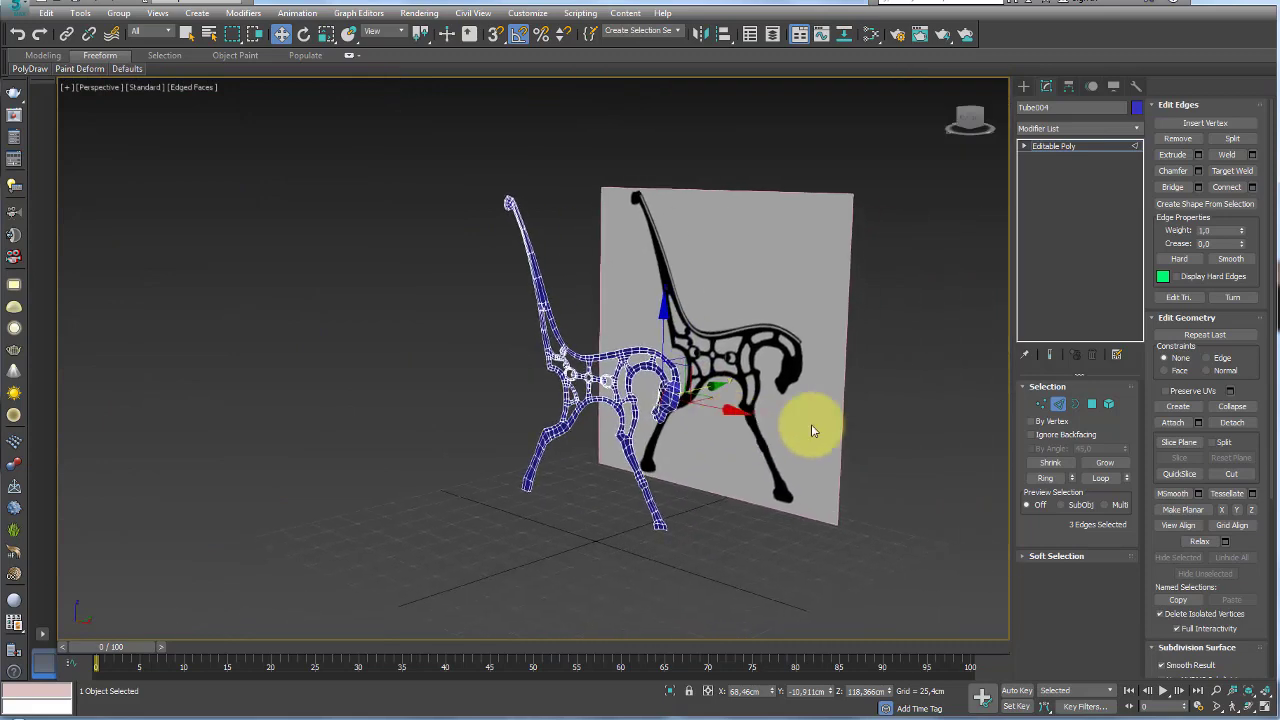
Switch to Border level to select all 402 open edges, then orbit and zoom around the mesh
{"action": "left_click", "coordinate": [1066, 405]}
{"action": "left_click", "coordinate": [704, 378]}
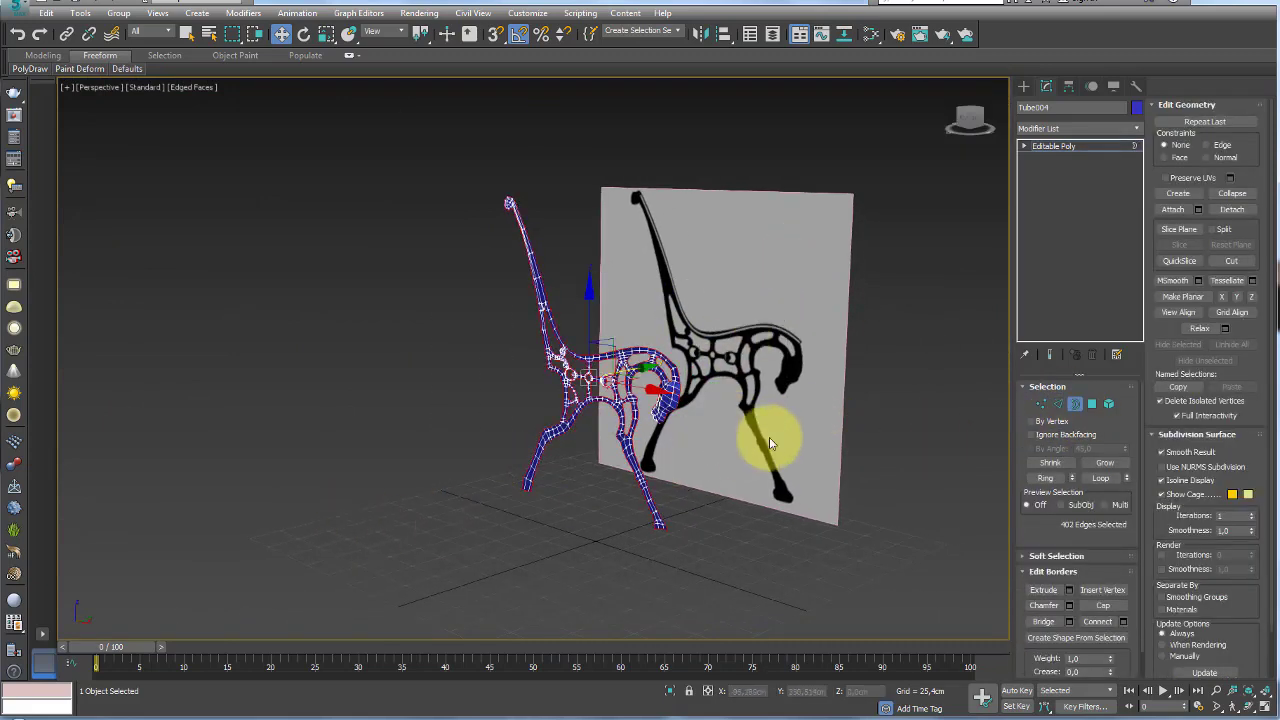
{"action": "middle_click_drag", "start_coordinate": [769, 440], "coordinate": [418, 196], "text": "alt"}
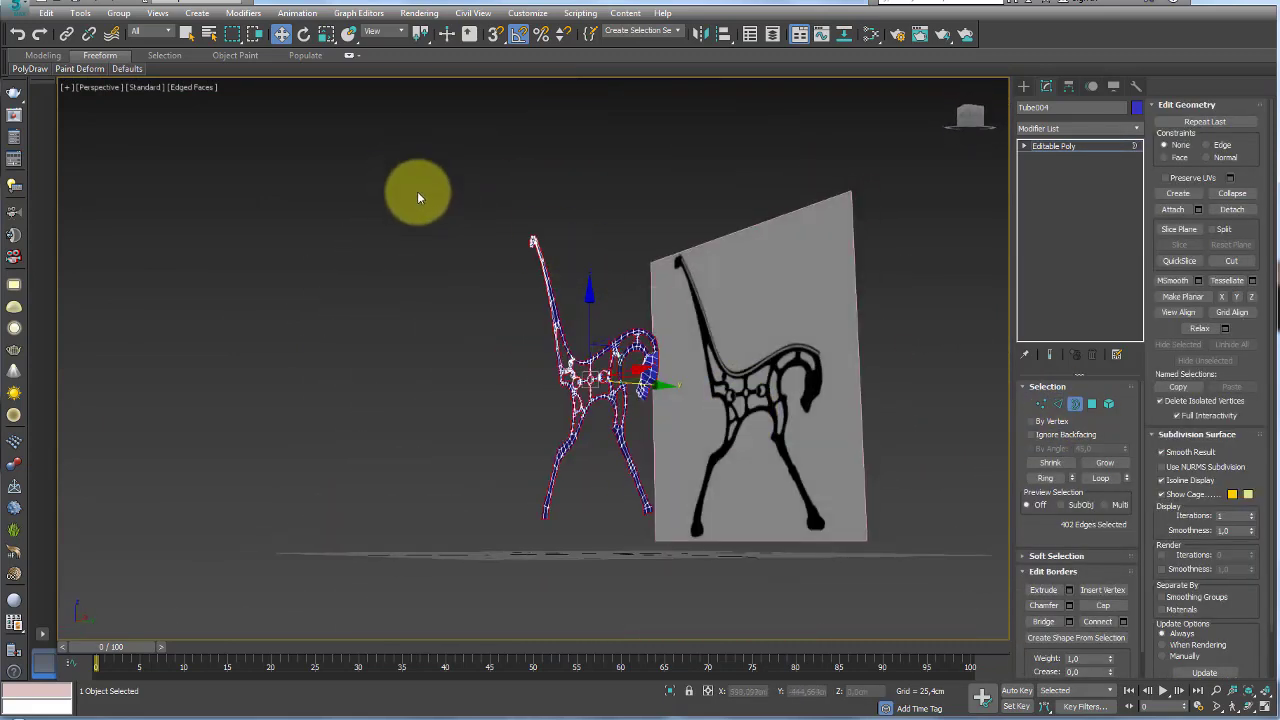
{"action": "left_click_drag", "start_coordinate": [699, 572], "coordinate": [699, 572]}
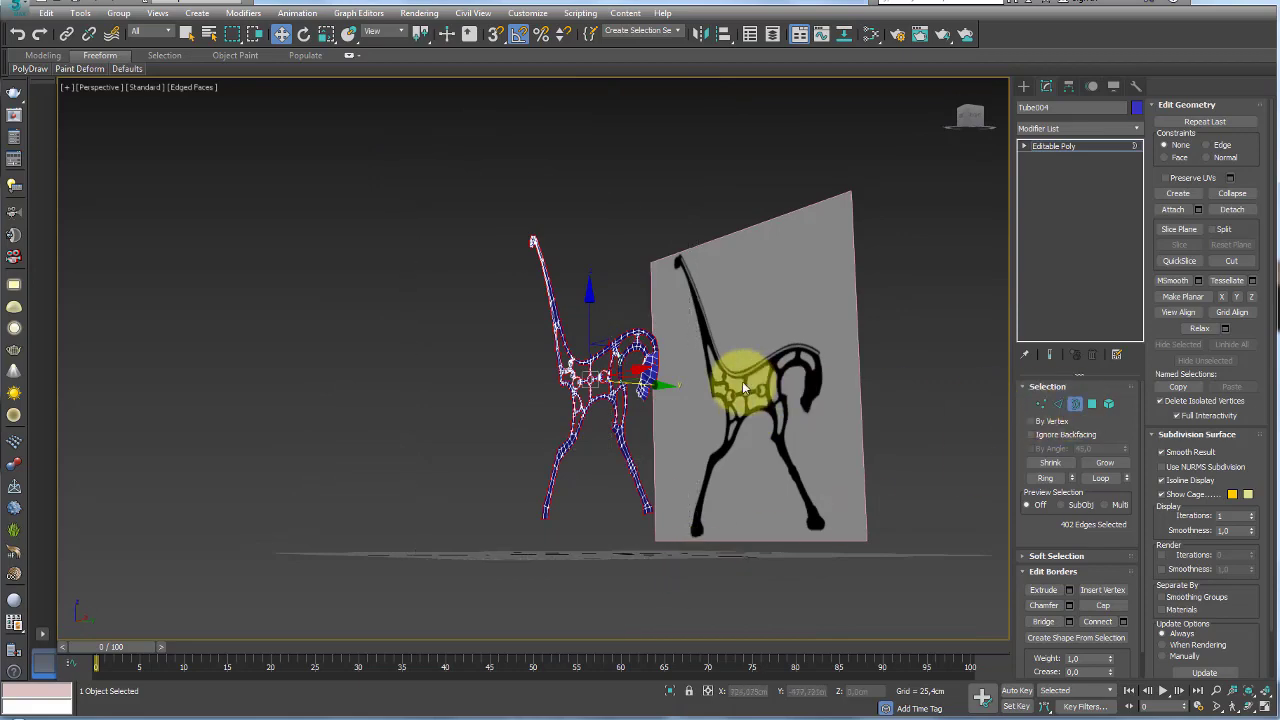
{"action": "scroll", "coordinate": [600, 376], "scroll_direction": "up", "scroll_amount": 8}
{"action": "mouse_move", "coordinate": [428, 371]}
{"action": "middle_mouse_down", "text": "alt"}
{"action": "mouse_move", "coordinate": [472, 410]}
{"action": "mouse_move", "coordinate": [478, 400]}
{"action": "mouse_move", "coordinate": [571, 434]}
{"action": "mouse_move", "coordinate": [586, 386]}
{"action": "mouse_move", "coordinate": [634, 409]}
{"action": "mouse_move", "coordinate": [551, 503]}
{"action": "middle_mouse_up", "text": "alt"}
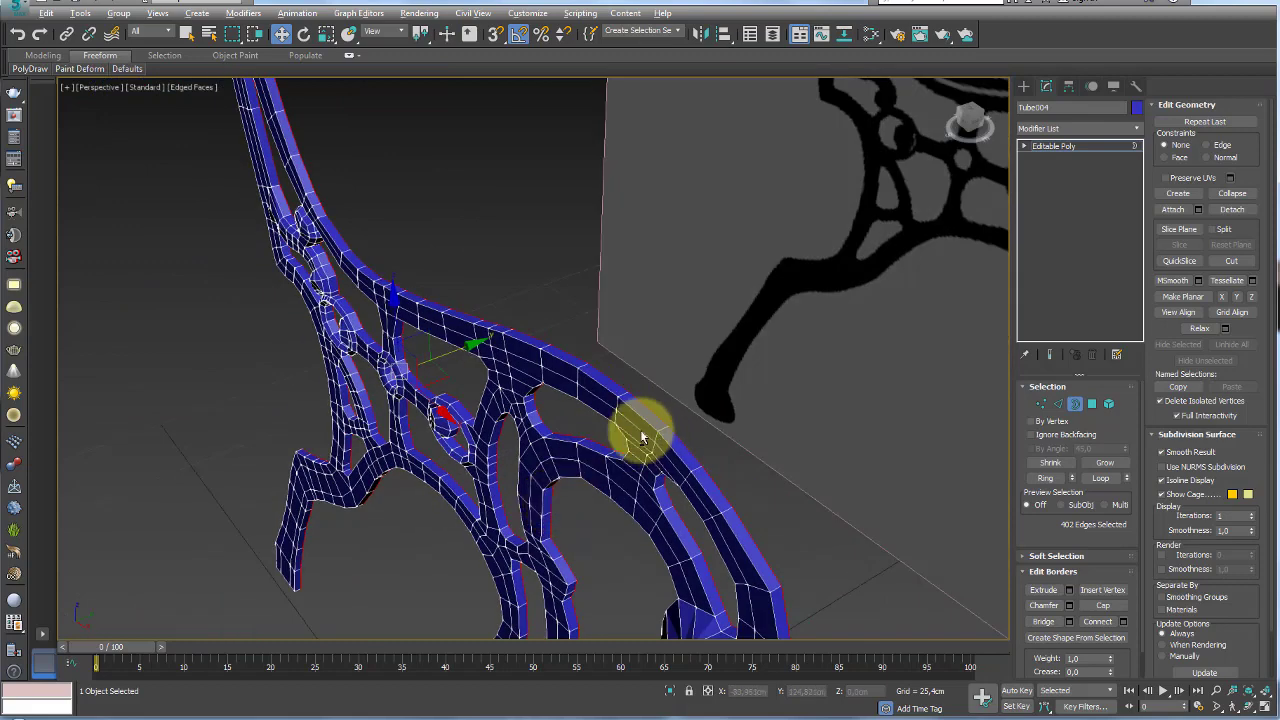
{"action": "middle_click_drag", "start_coordinate": [641, 437], "coordinate": [935, 240], "text": "alt"}
{"action": "left_click", "coordinate": [1132, 140]}
{"action": "left_click_drag", "start_coordinate": [1138, 160], "coordinate": [1131, 472]}
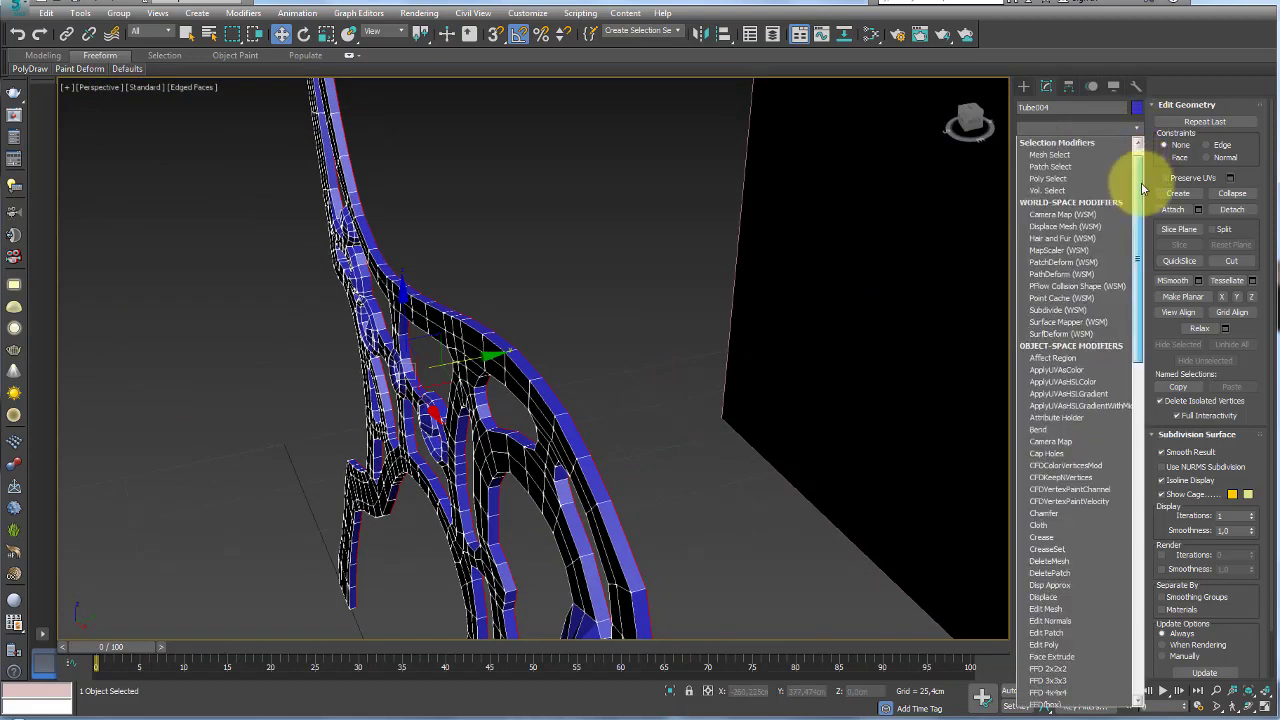
{"action": "scroll", "coordinate": [1104, 490], "scroll_direction": "down", "scroll_amount": 3}
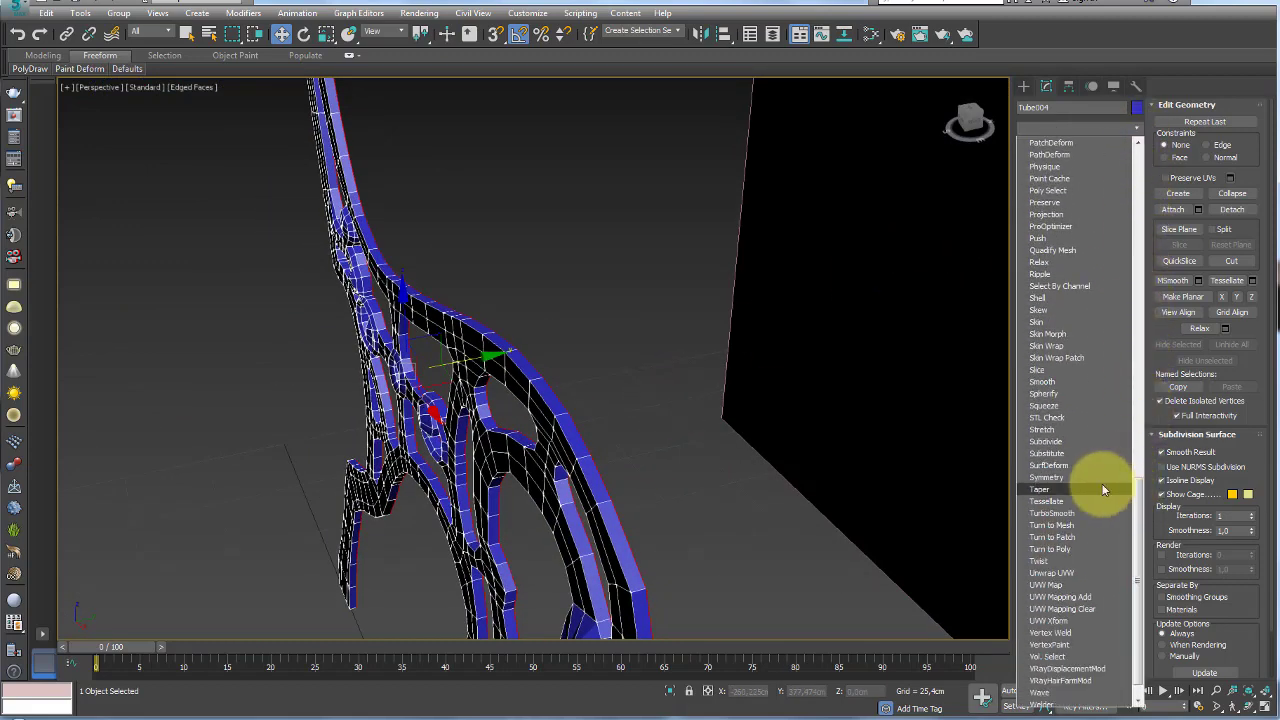
{"action": "left_click", "coordinate": [1088, 479]}
{"action": "mouse_move", "coordinate": [586, 457]}
{"action": "middle_mouse_down", "text": "alt"}
{"action": "mouse_move", "coordinate": [600, 423]}
{"action": "mouse_move", "coordinate": [729, 391]}
{"action": "mouse_move", "coordinate": [706, 405]}
{"action": "mouse_move", "coordinate": [880, 420]}
{"action": "middle_mouse_up", "text": "alt"}
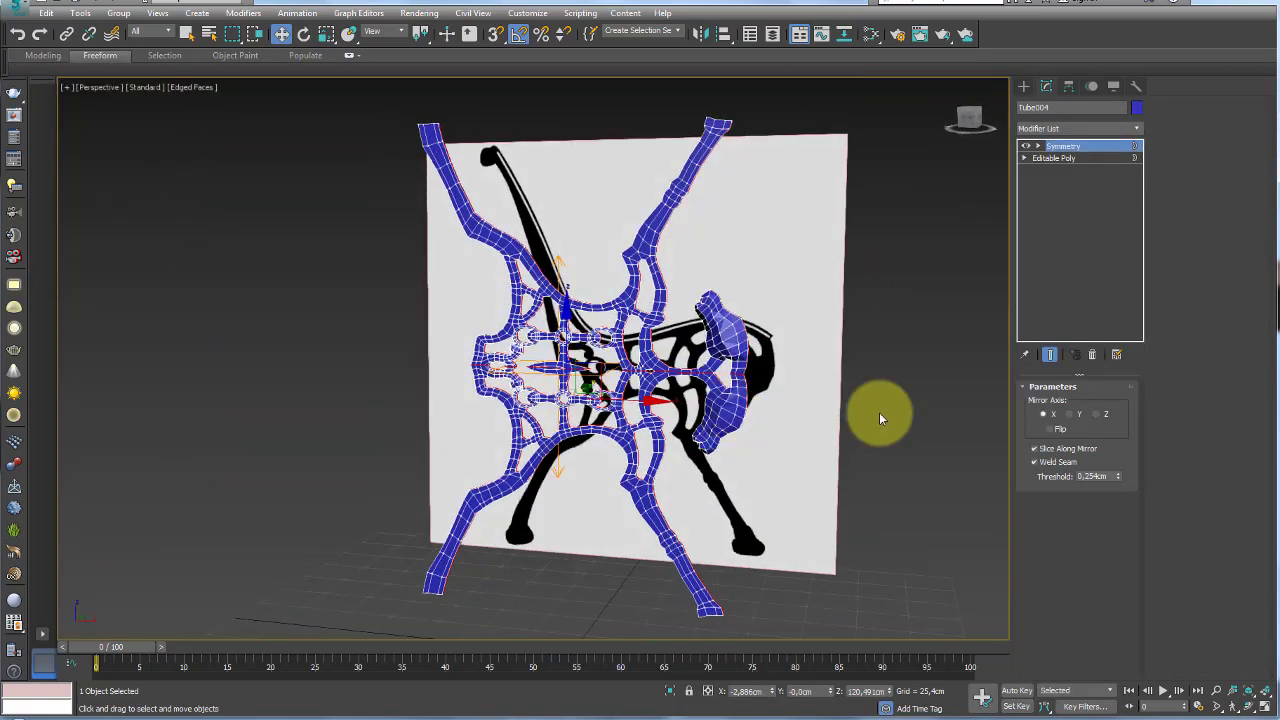
{"action": "left_click", "coordinate": [1071, 416]}
{"action": "left_click", "coordinate": [1096, 414]}
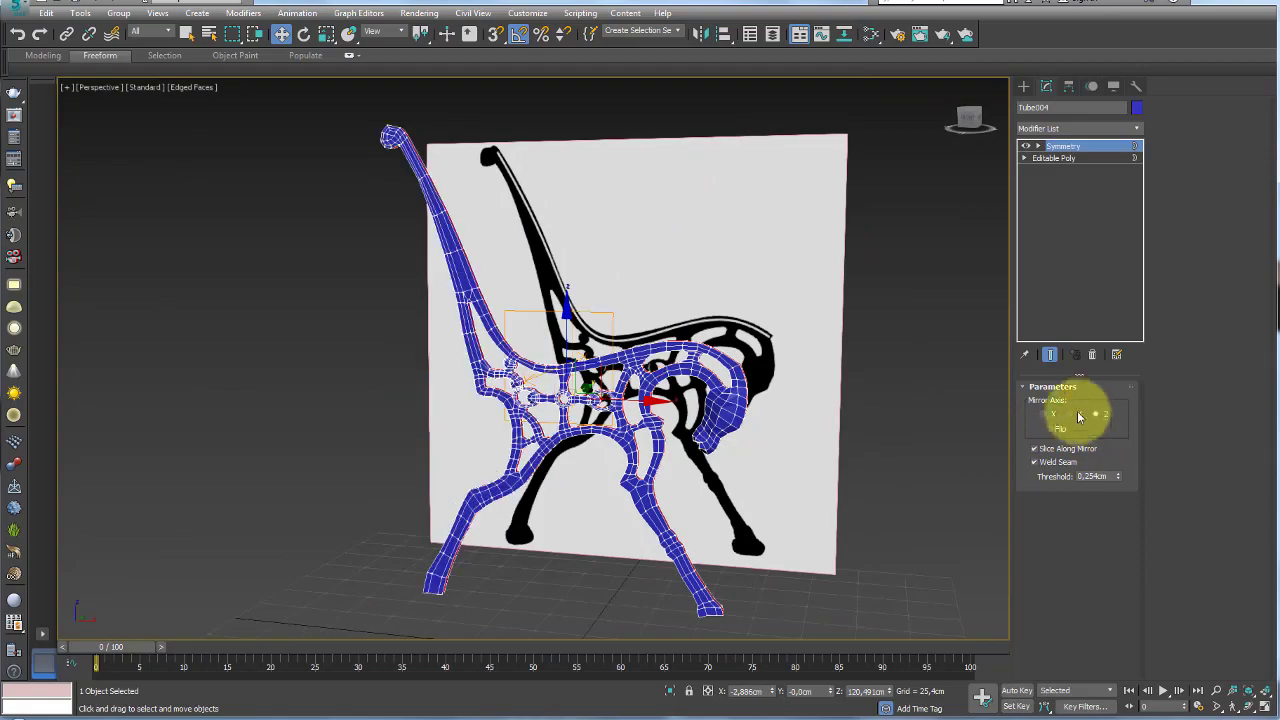
{"action": "mouse_move", "coordinate": [1000, 428]}
{"action": "middle_mouse_down", "text": "alt"}
{"action": "mouse_move", "coordinate": [680, 476]}
{"action": "mouse_move", "coordinate": [586, 457]}
{"action": "mouse_move", "coordinate": [560, 434]}
{"action": "mouse_move", "coordinate": [551, 400]}
{"action": "mouse_move", "coordinate": [578, 368]}
{"action": "mouse_move", "coordinate": [709, 449]}
{"action": "mouse_move", "coordinate": [765, 510]}
{"action": "mouse_move", "coordinate": [651, 474]}
{"action": "middle_mouse_up", "text": "alt"}
{"action": "scroll", "coordinate": [651, 474], "scroll_direction": "up", "scroll_amount": 3}
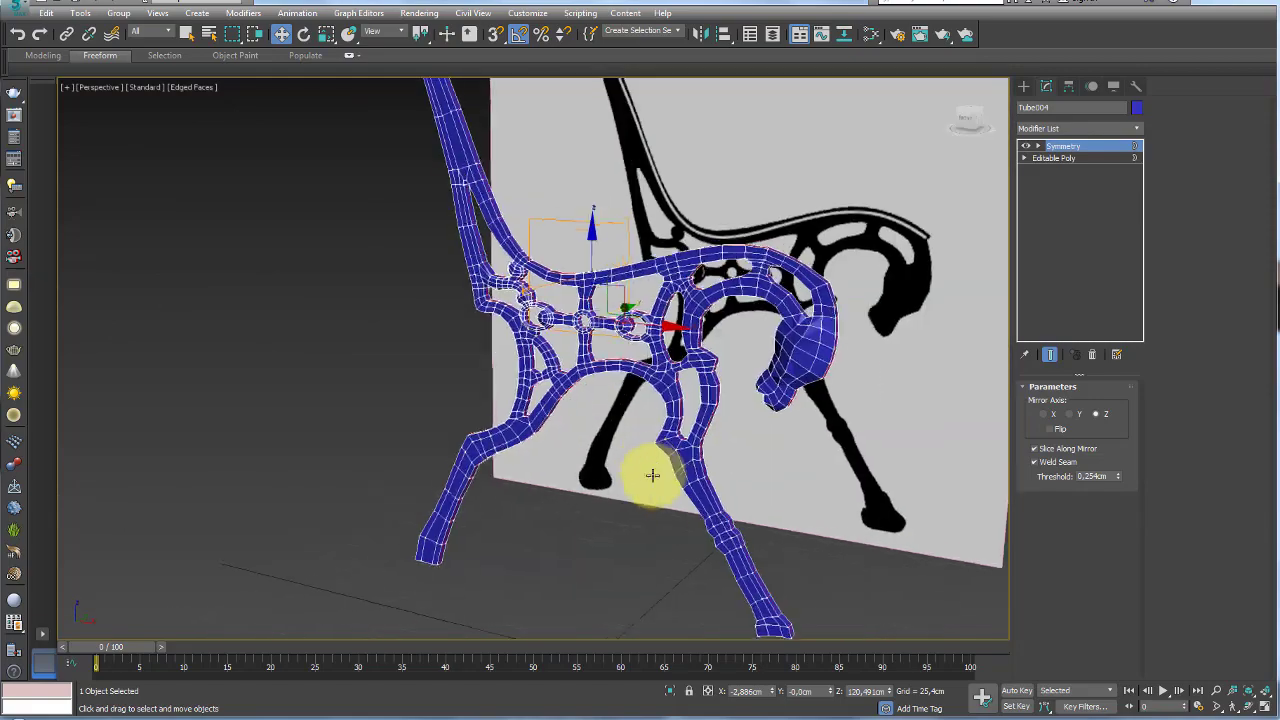
{"action": "scroll", "coordinate": [651, 474], "scroll_direction": "up", "scroll_amount": 3}
{"action": "scroll", "coordinate": [709, 446], "scroll_direction": "down", "scroll_amount": 1}
{"action": "scroll", "coordinate": [700, 471], "scroll_direction": "down", "scroll_amount": 4}
{"action": "middle_click_drag", "start_coordinate": [709, 424], "coordinate": [650, 458], "text": "alt"}
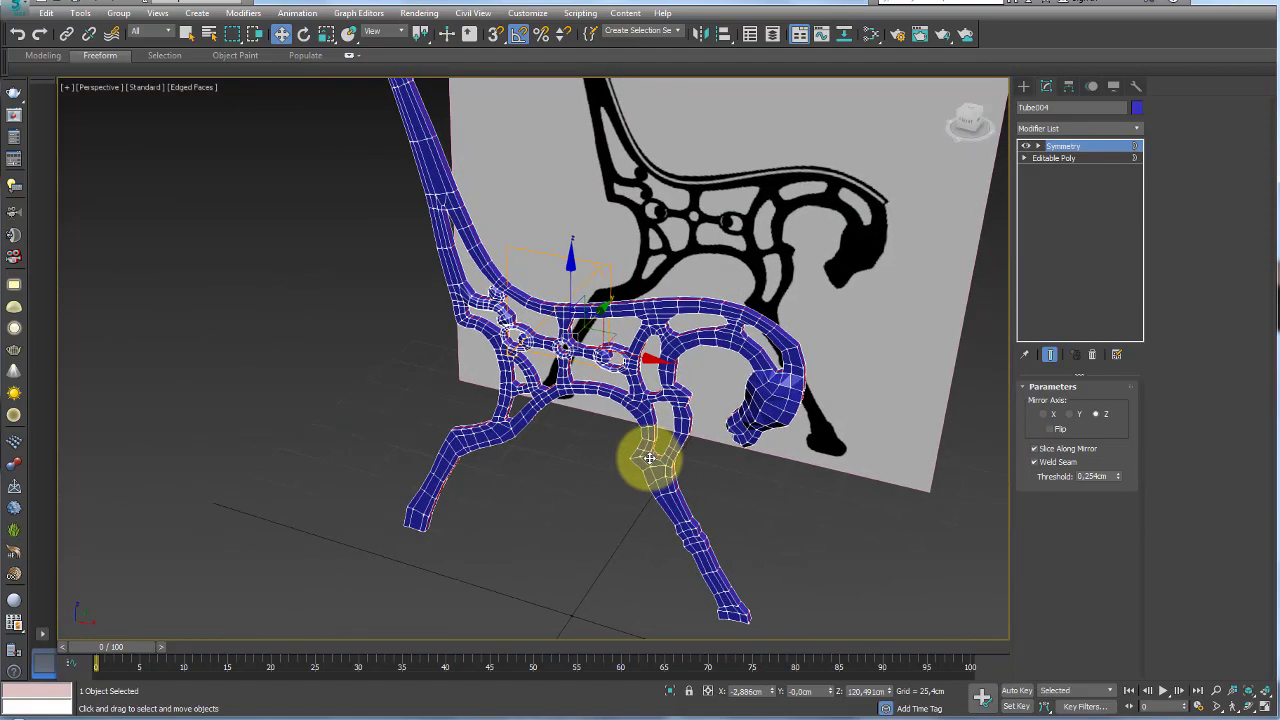
{"action": "right_click", "coordinate": [650, 458]}
{"action": "left_click", "coordinate": [807, 462]}
In Edge mode, select a chain of edges running down the lower right leg
{"action": "left_click", "coordinate": [1058, 403]}
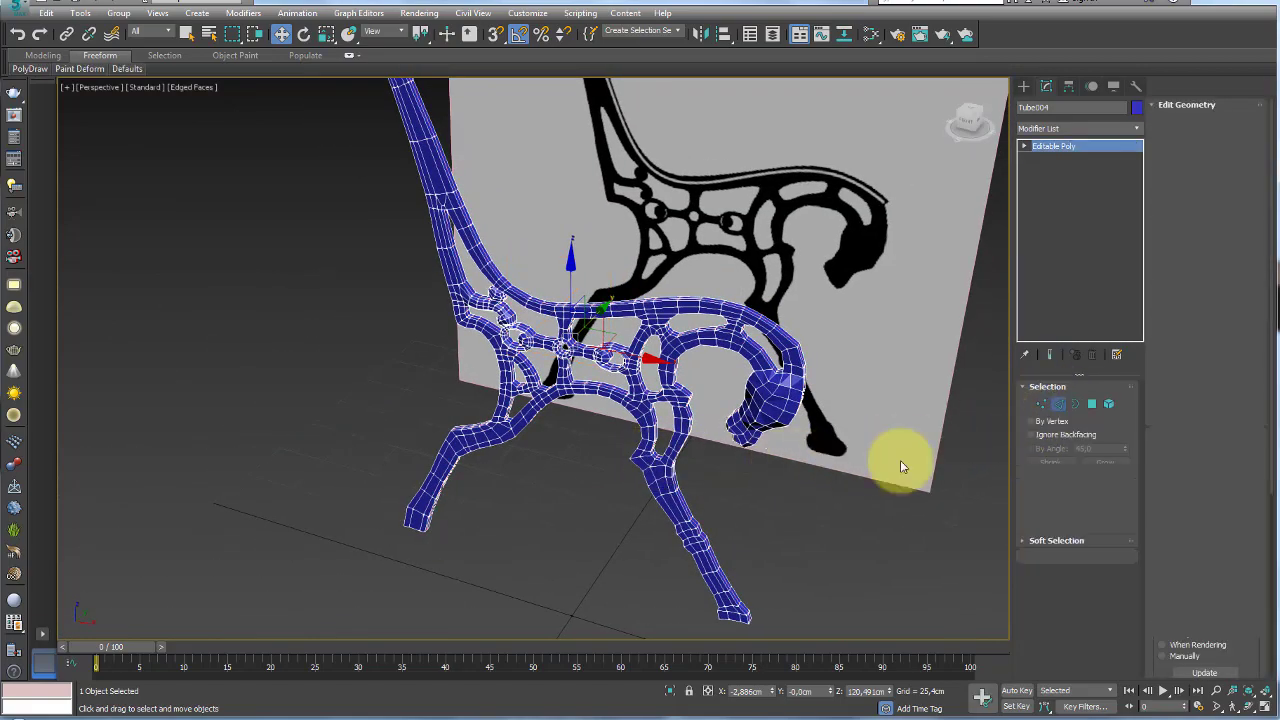
{"action": "scroll", "coordinate": [667, 402], "scroll_direction": "up", "scroll_amount": 2}
{"action": "scroll", "coordinate": [686, 449], "scroll_direction": "up", "scroll_amount": 3}
{"action": "scroll", "coordinate": [638, 316], "scroll_direction": "up", "scroll_amount": 1}
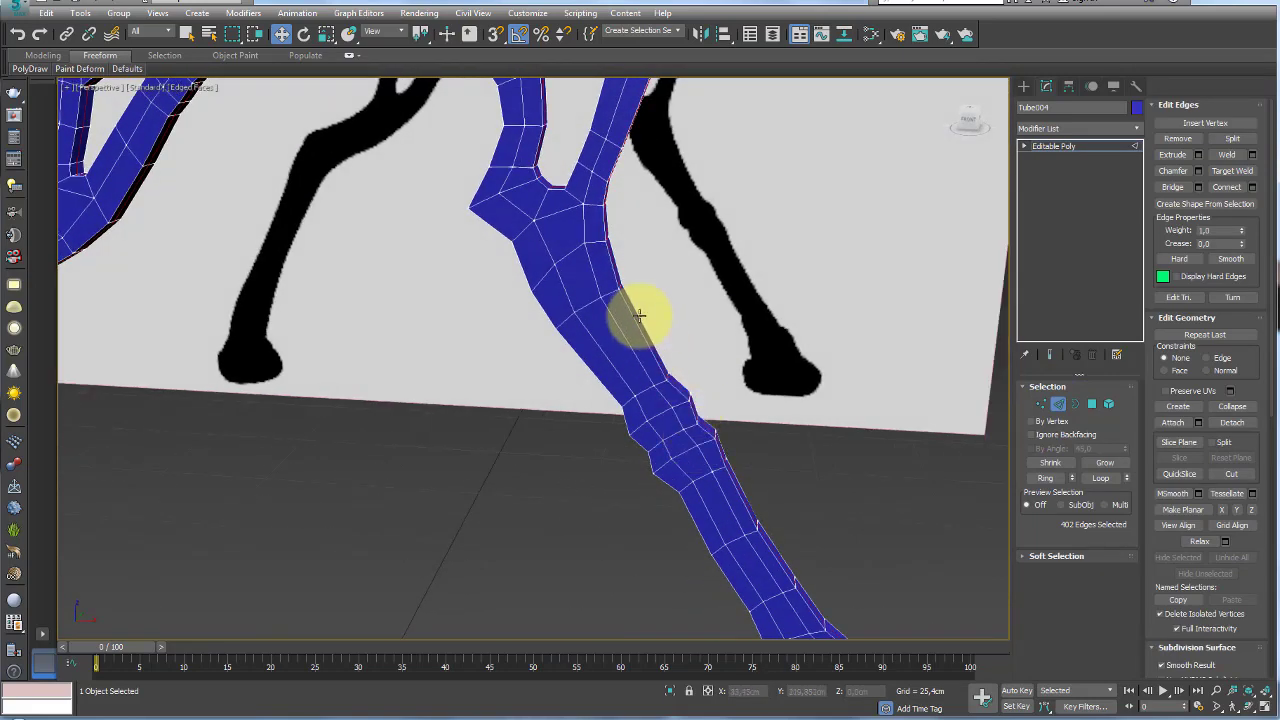
{"action": "left_click", "coordinate": [585, 305]}
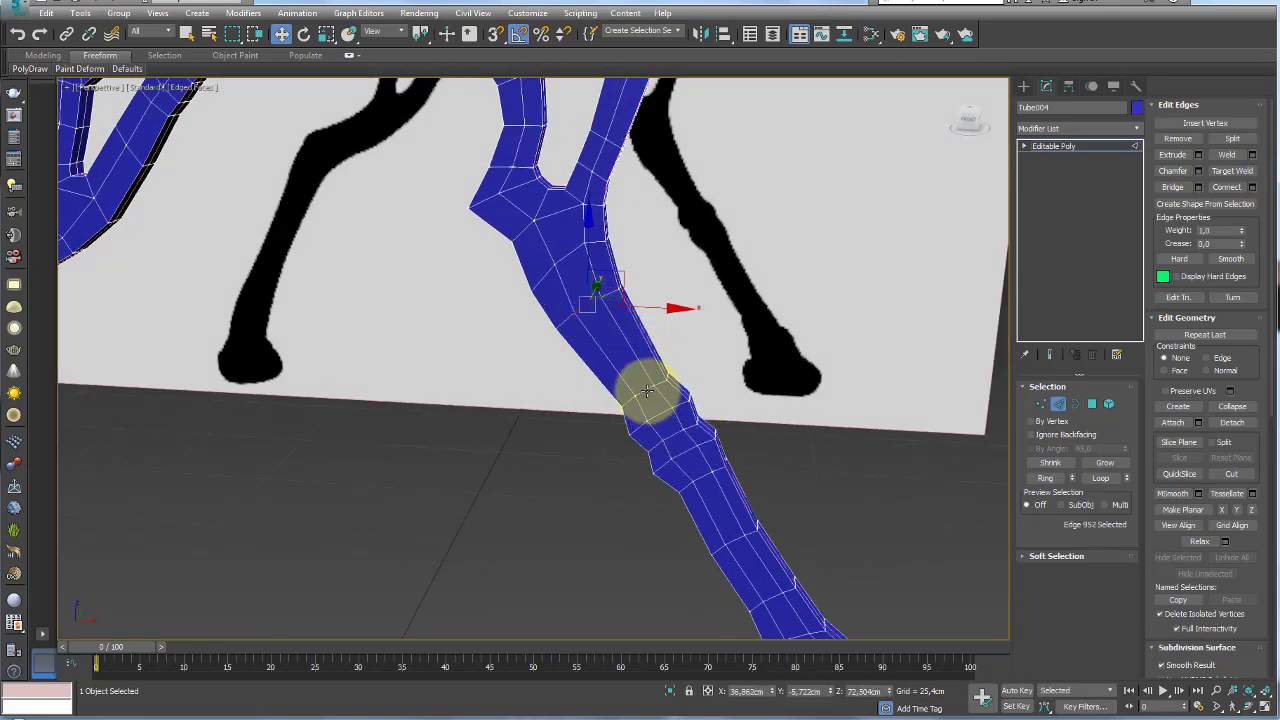
{"action": "left_click", "coordinate": [660, 415], "text": "ctrl"}
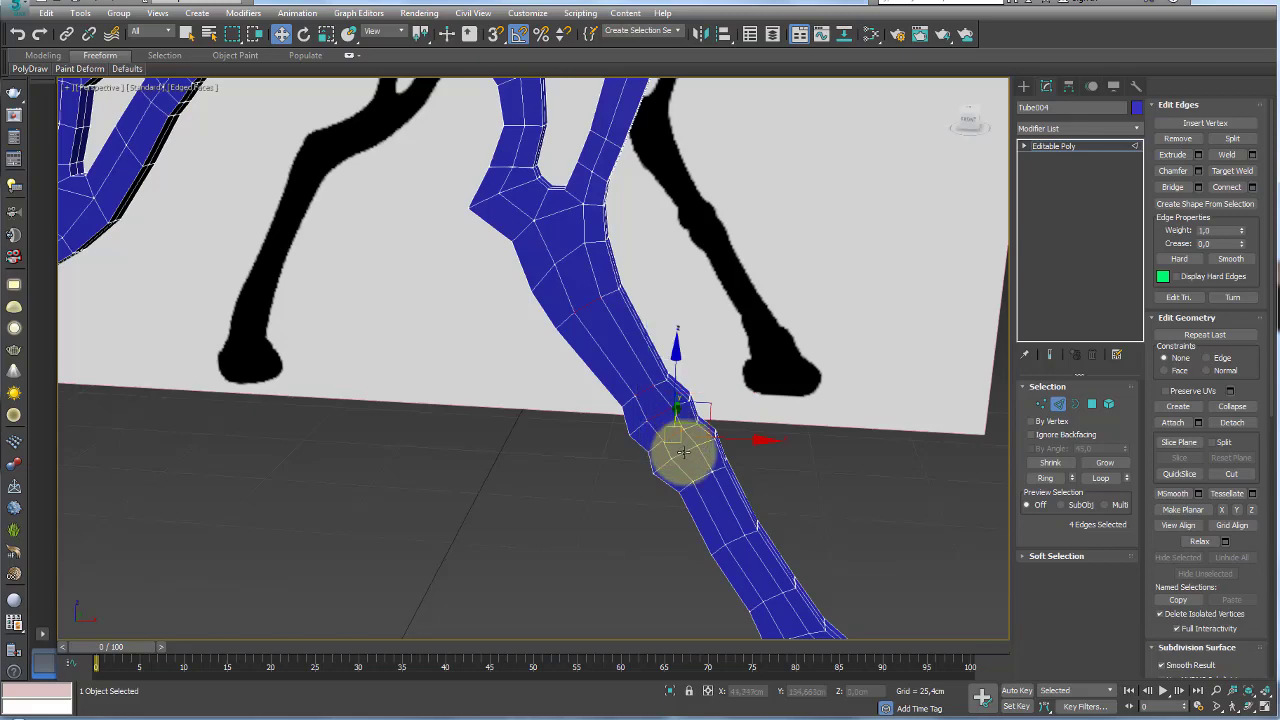
{"action": "left_click", "coordinate": [703, 471], "text": "ctrl"}
{"action": "left_click", "coordinate": [735, 537], "text": "ctrl"}
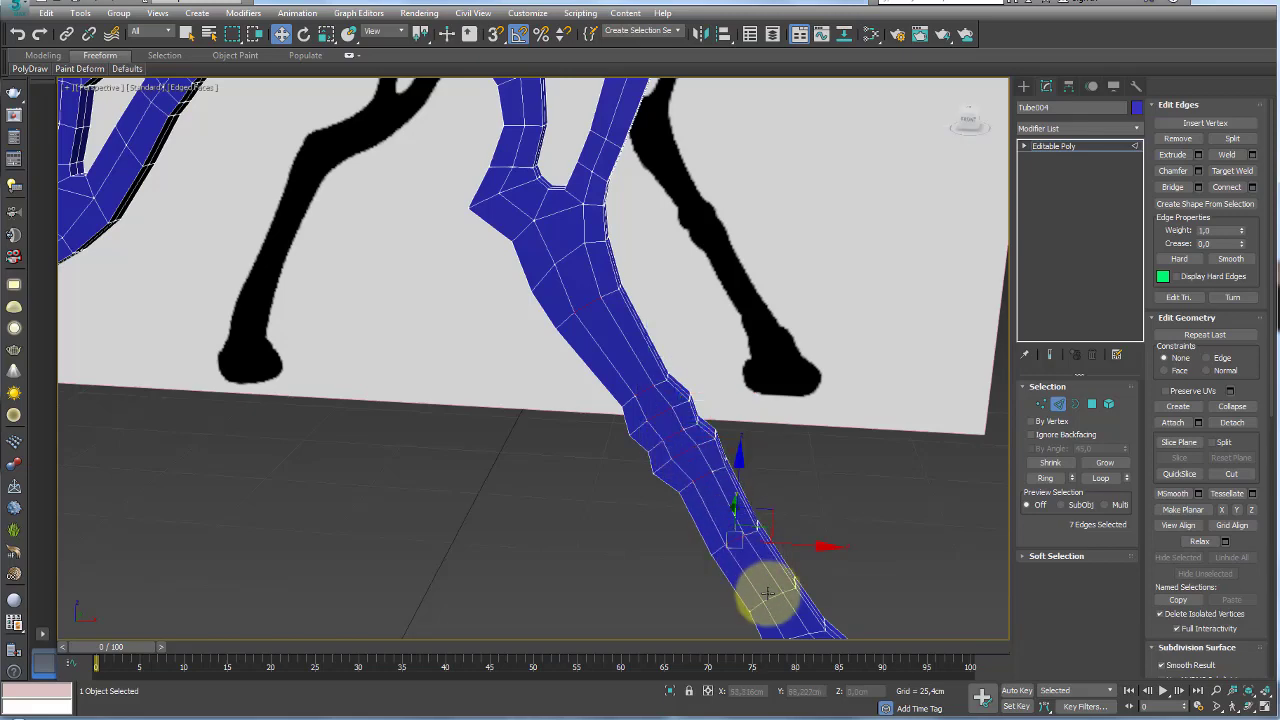
{"action": "mouse_move", "coordinate": [776, 600]}
{"action": "middle_mouse_down", "text": "alt"}
{"action": "mouse_move", "coordinate": [743, 480]}
{"action": "mouse_move", "coordinate": [770, 530]}
{"action": "mouse_move", "coordinate": [586, 186]}
{"action": "middle_mouse_up", "text": "alt"}
{"action": "scroll", "coordinate": [566, 294], "scroll_direction": "down", "scroll_amount": 3}
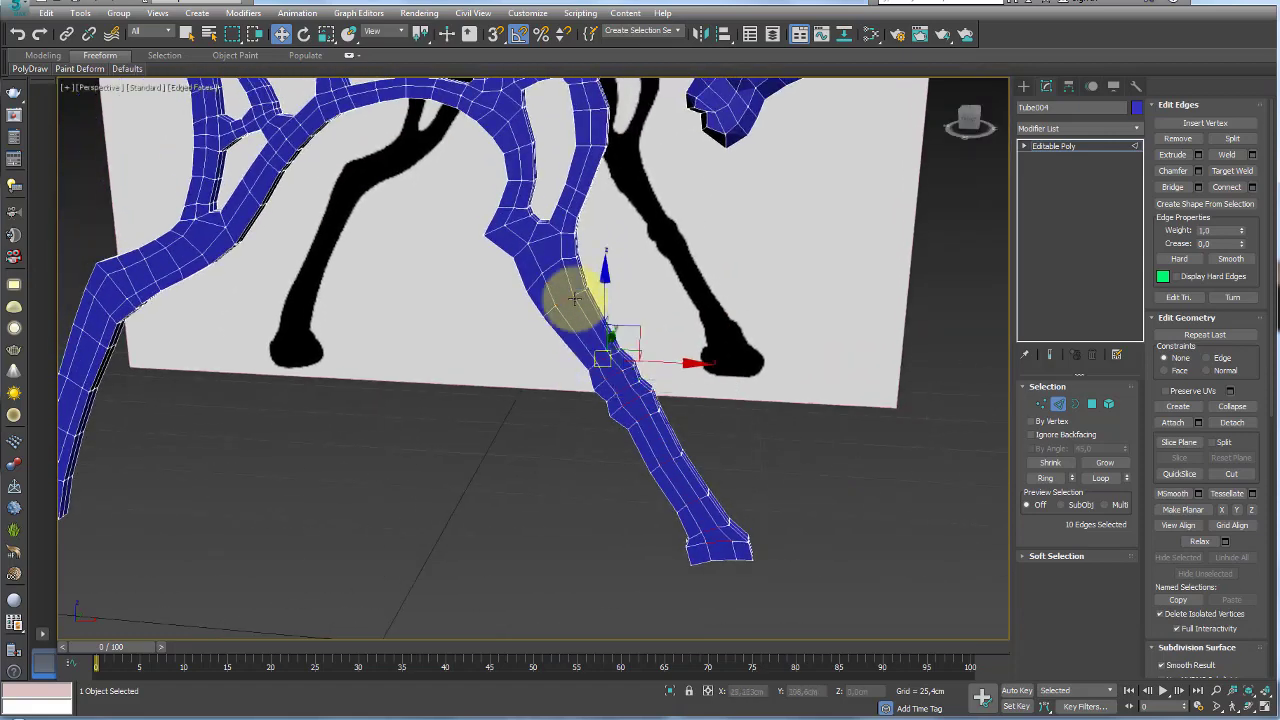
{"action": "left_click", "coordinate": [551, 271], "text": "ctrl"}
Nudge the leg, foot and mid-leg edges to form a small collar bulge above the foot
{"action": "middle_click_drag", "start_coordinate": [693, 300], "coordinate": [592, 322], "text": "alt"}
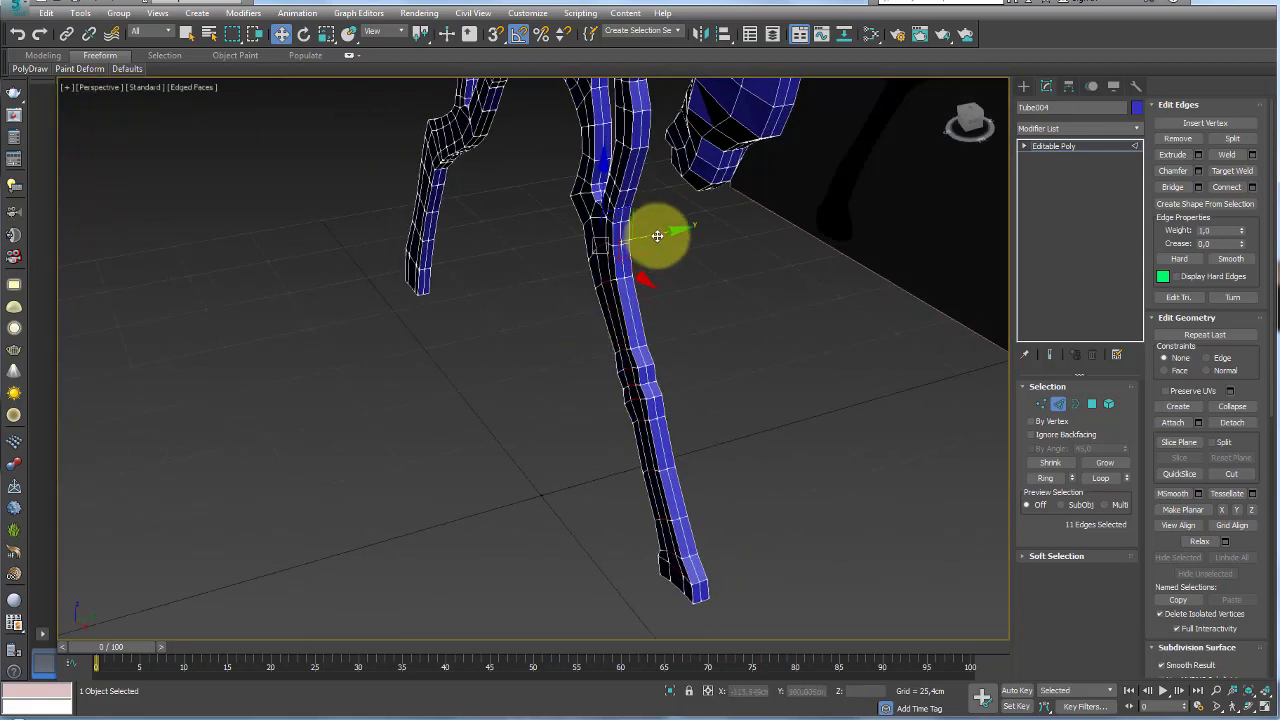
{"action": "left_click_drag", "start_coordinate": [657, 235], "coordinate": [648, 240]}
{"action": "left_click", "coordinate": [657, 528]}
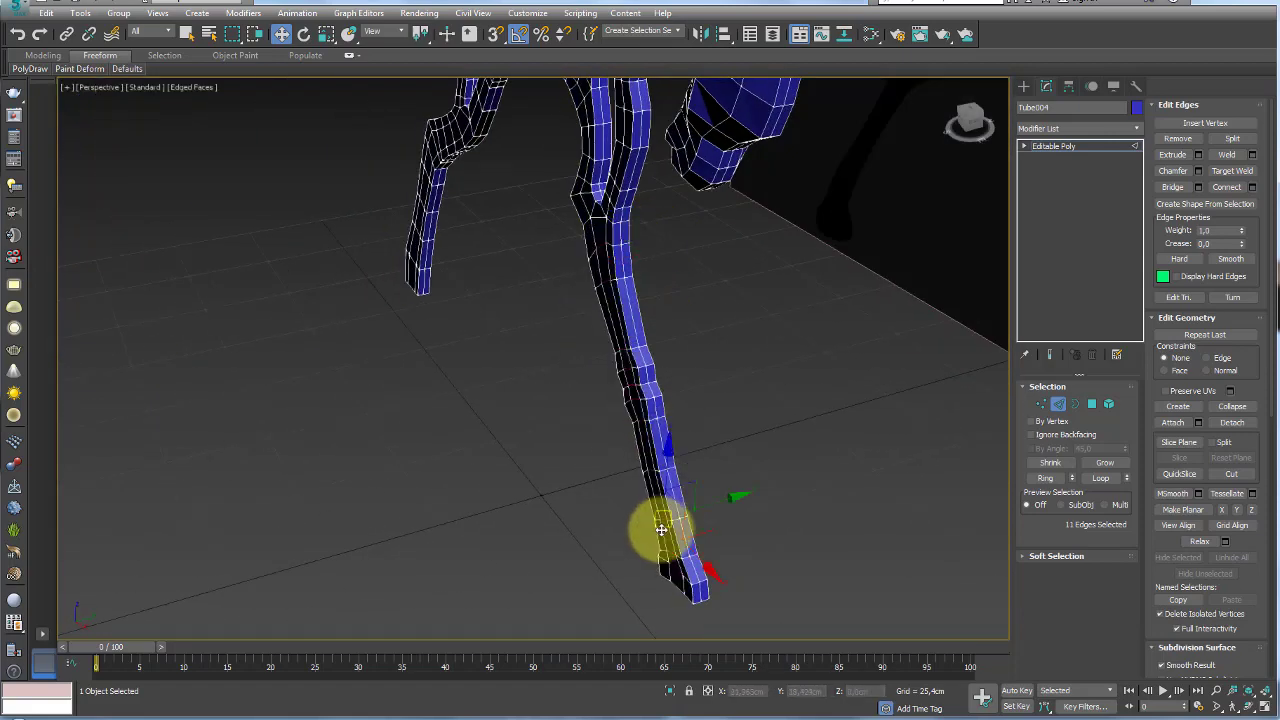
{"action": "mouse_move", "coordinate": [657, 528]}
{"action": "middle_mouse_down", "text": "alt"}
{"action": "mouse_move", "coordinate": [707, 613]}
{"action": "mouse_move", "coordinate": [725, 560]}
{"action": "middle_mouse_up", "text": "alt"}
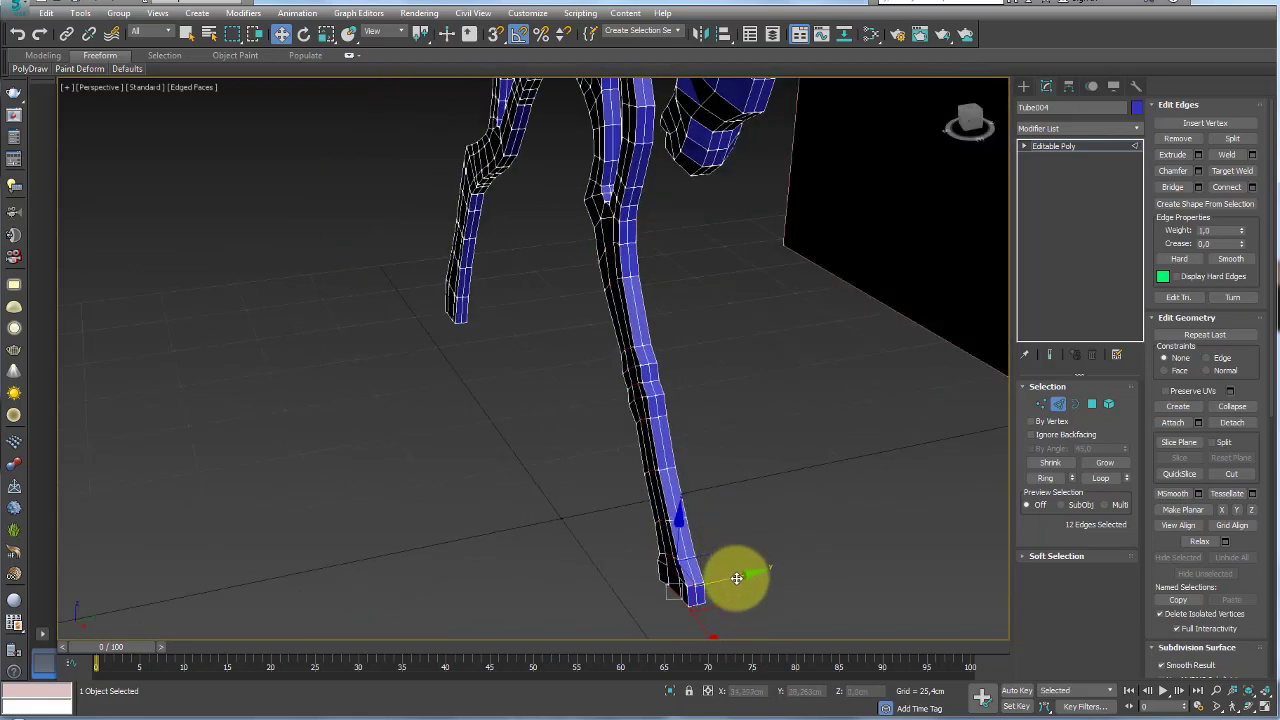
{"action": "left_click_drag", "start_coordinate": [736, 578], "coordinate": [731, 582]}
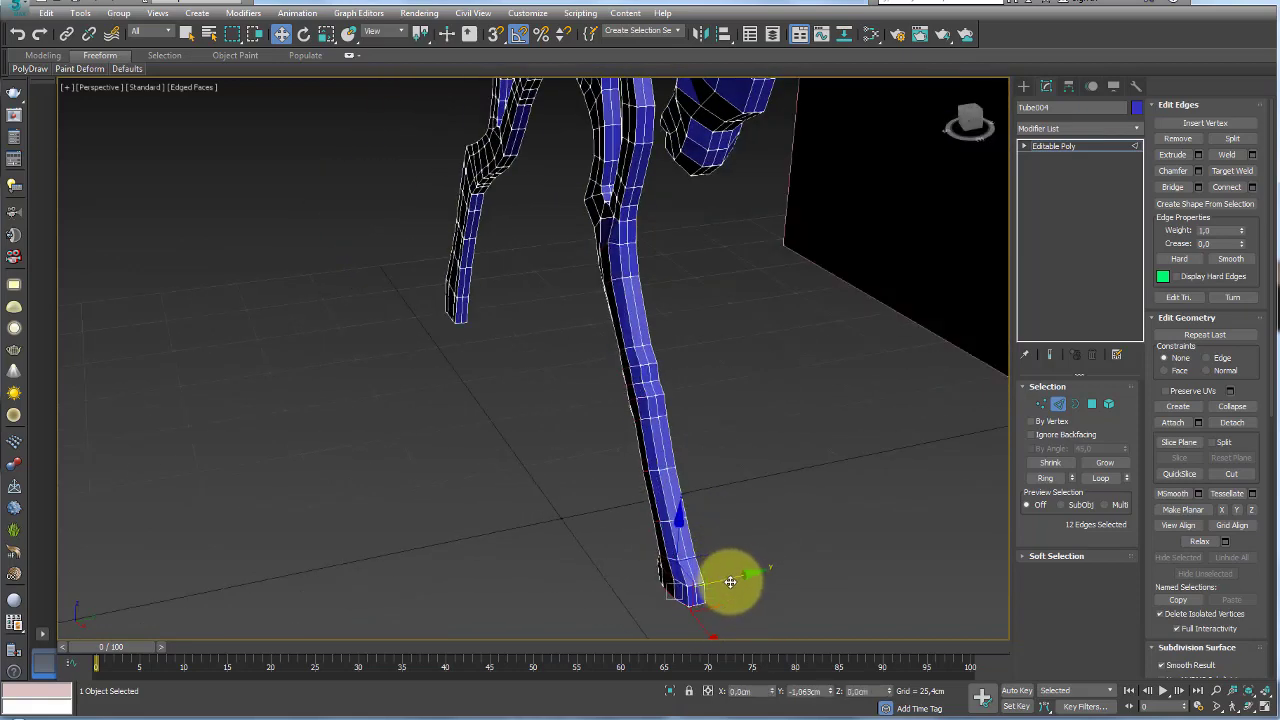
{"action": "left_click", "coordinate": [607, 361]}
{"action": "middle_click_drag", "start_coordinate": [607, 361], "coordinate": [596, 380], "text": "alt"}
{"action": "scroll", "coordinate": [596, 380], "scroll_direction": "up", "scroll_amount": 3}
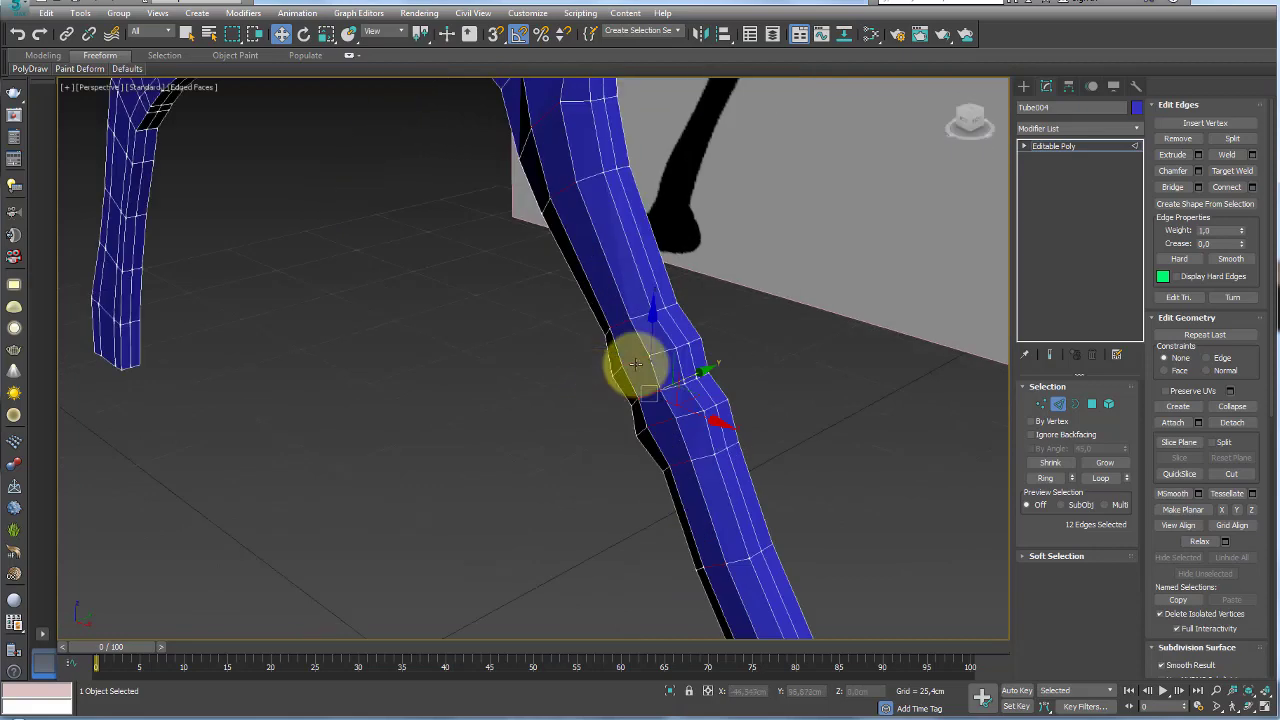
{"action": "left_click", "coordinate": [721, 418], "text": "ctrl"}
{"action": "middle_click_drag", "start_coordinate": [723, 417], "coordinate": [726, 349], "text": "alt"}
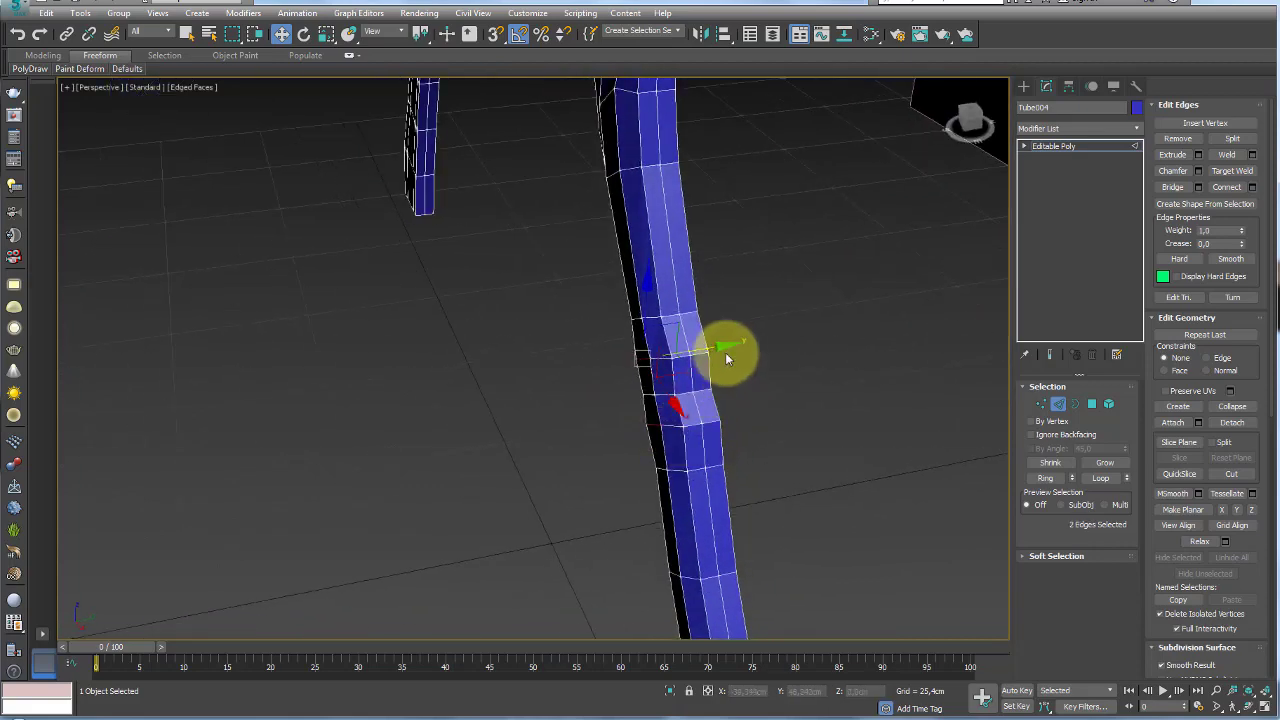
{"action": "scroll", "coordinate": [700, 355], "scroll_direction": "down", "scroll_amount": 3}
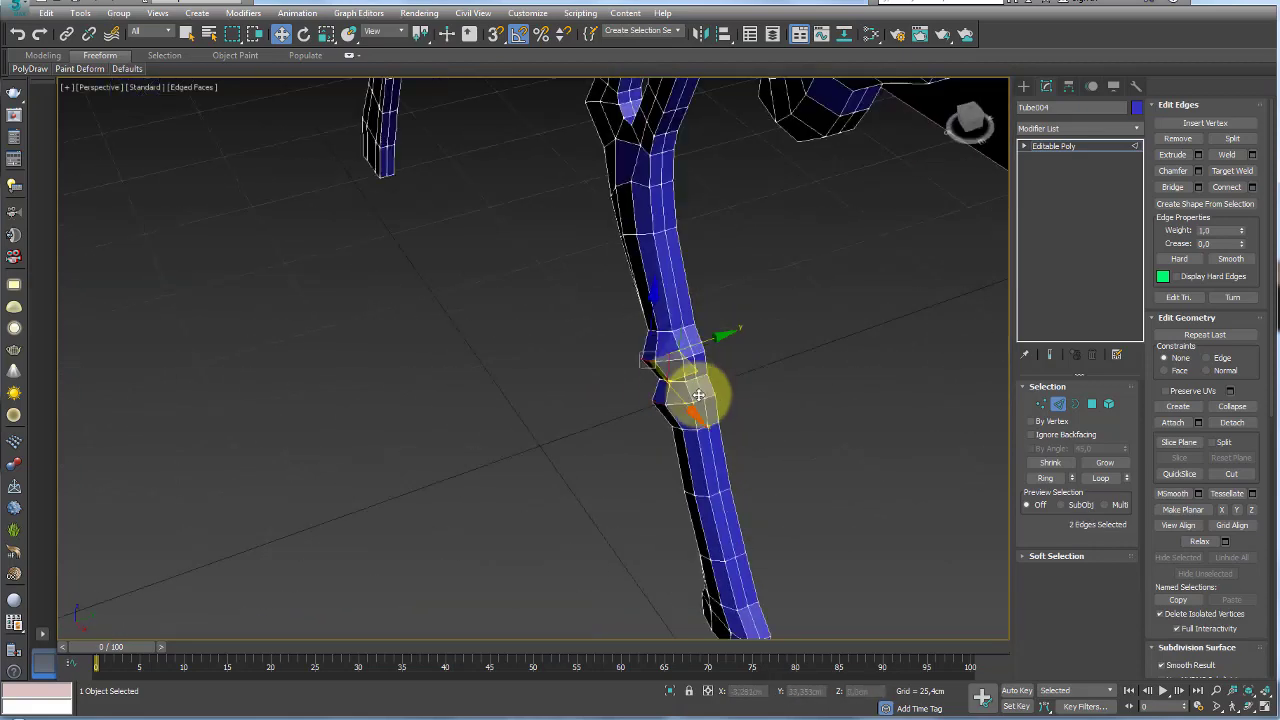
{"action": "mouse_move", "coordinate": [694, 394]}
{"action": "middle_mouse_down", "text": "alt"}
{"action": "mouse_move", "coordinate": [651, 323]}
{"action": "mouse_move", "coordinate": [597, 308]}
{"action": "mouse_move", "coordinate": [637, 286]}
{"action": "mouse_move", "coordinate": [712, 332]}
{"action": "middle_mouse_up", "text": "alt"}
{"action": "mouse_move", "coordinate": [623, 371]}
{"action": "middle_mouse_down", "text": "alt"}
{"action": "mouse_move", "coordinate": [580, 429]}
{"action": "mouse_move", "coordinate": [508, 337]}
{"action": "middle_mouse_up", "text": "alt"}
{"action": "left_click_drag", "start_coordinate": [355, 352], "coordinate": [424, 332]}
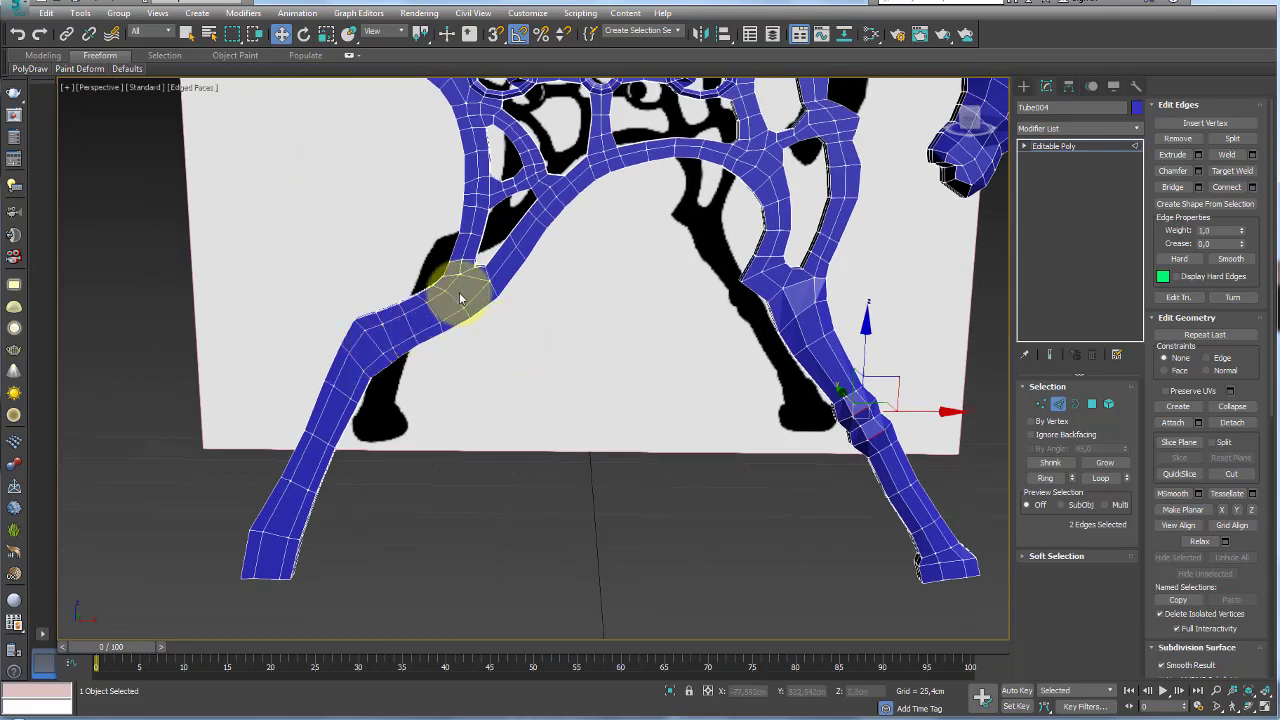
{"action": "left_click", "coordinate": [399, 340], "text": "ctrl"}
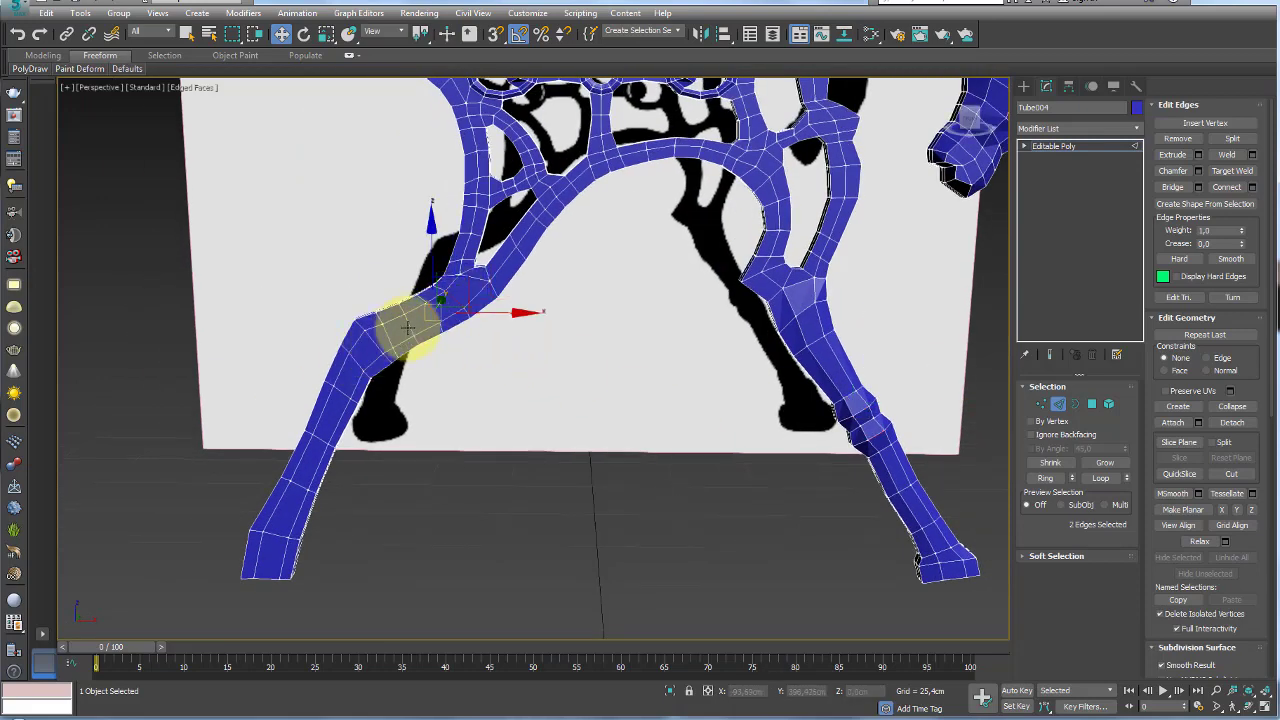
{"action": "left_click", "coordinate": [341, 398], "text": "ctrl"}
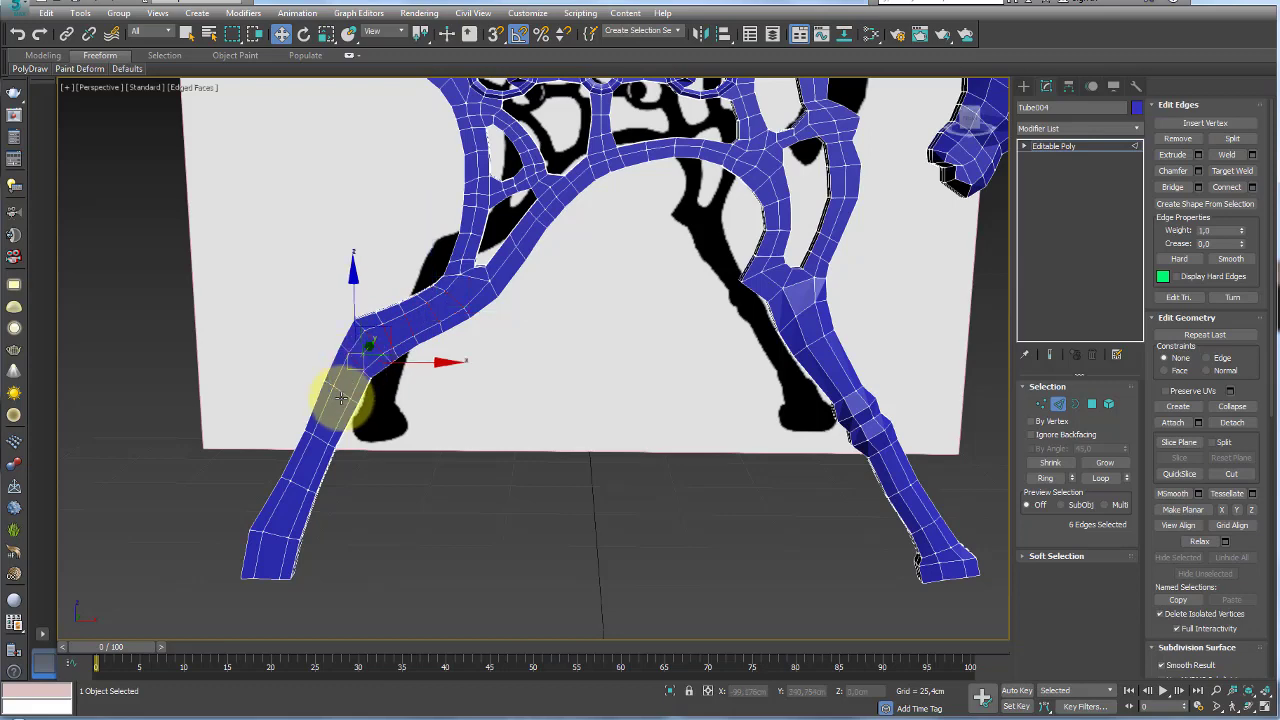
{"action": "left_click", "coordinate": [309, 451], "text": "ctrl"}
{"action": "left_click", "coordinate": [285, 530], "text": "ctrl"}
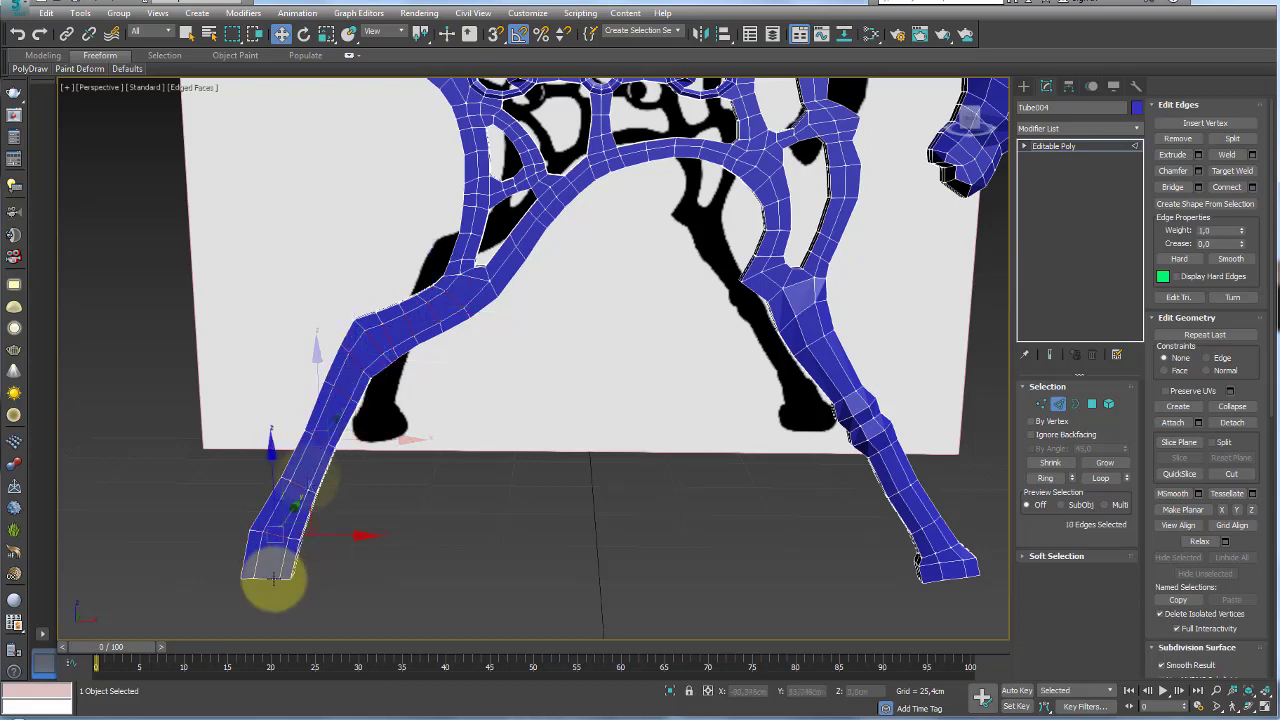
{"action": "left_click", "coordinate": [268, 580], "text": "ctrl"}
{"action": "mouse_move", "coordinate": [266, 583]}
{"action": "middle_mouse_down", "text": "alt"}
{"action": "mouse_move", "coordinate": [396, 536]}
{"action": "mouse_move", "coordinate": [286, 420]}
{"action": "mouse_move", "coordinate": [400, 429]}
{"action": "mouse_move", "coordinate": [448, 316]}
{"action": "middle_mouse_up", "text": "alt"}
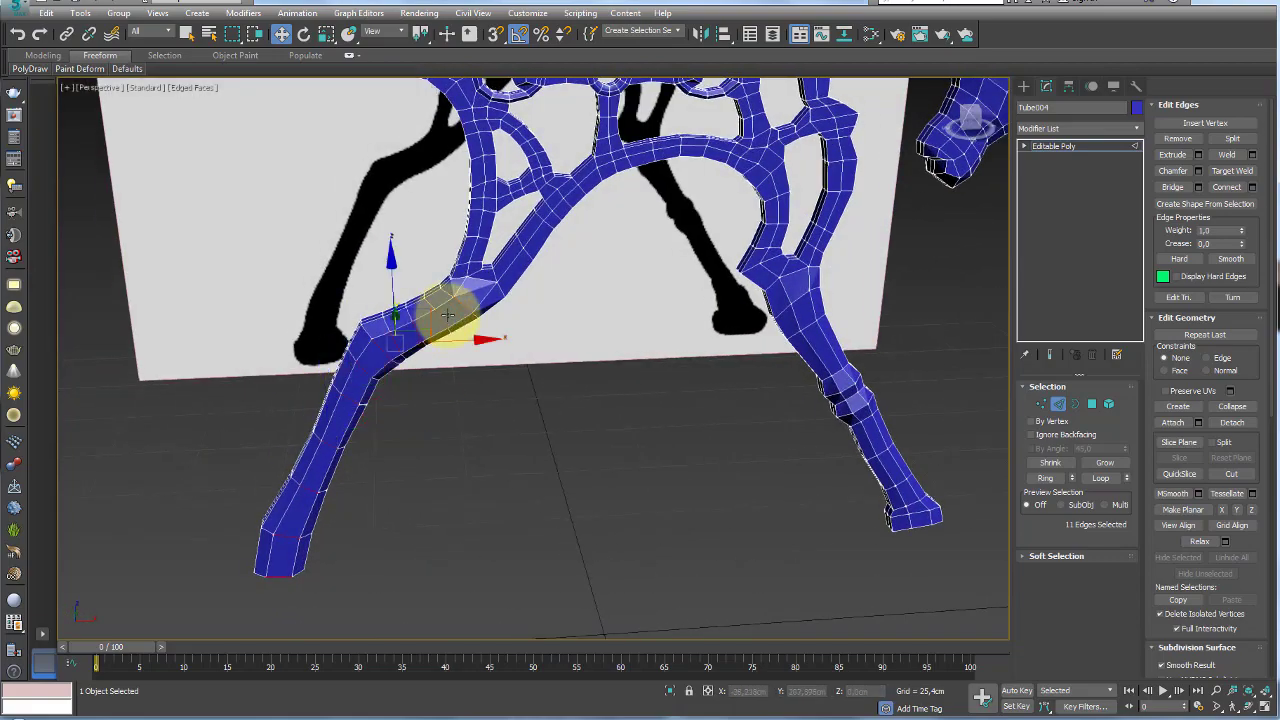
{"action": "mouse_move", "coordinate": [440, 362]}
{"action": "middle_mouse_down", "text": "alt"}
{"action": "mouse_move", "coordinate": [429, 337]}
{"action": "mouse_move", "coordinate": [457, 357]}
{"action": "mouse_move", "coordinate": [437, 374]}
{"action": "mouse_move", "coordinate": [467, 333]}
{"action": "middle_mouse_up", "text": "alt"}
{"action": "left_click_drag", "start_coordinate": [467, 333], "coordinate": [465, 334]}
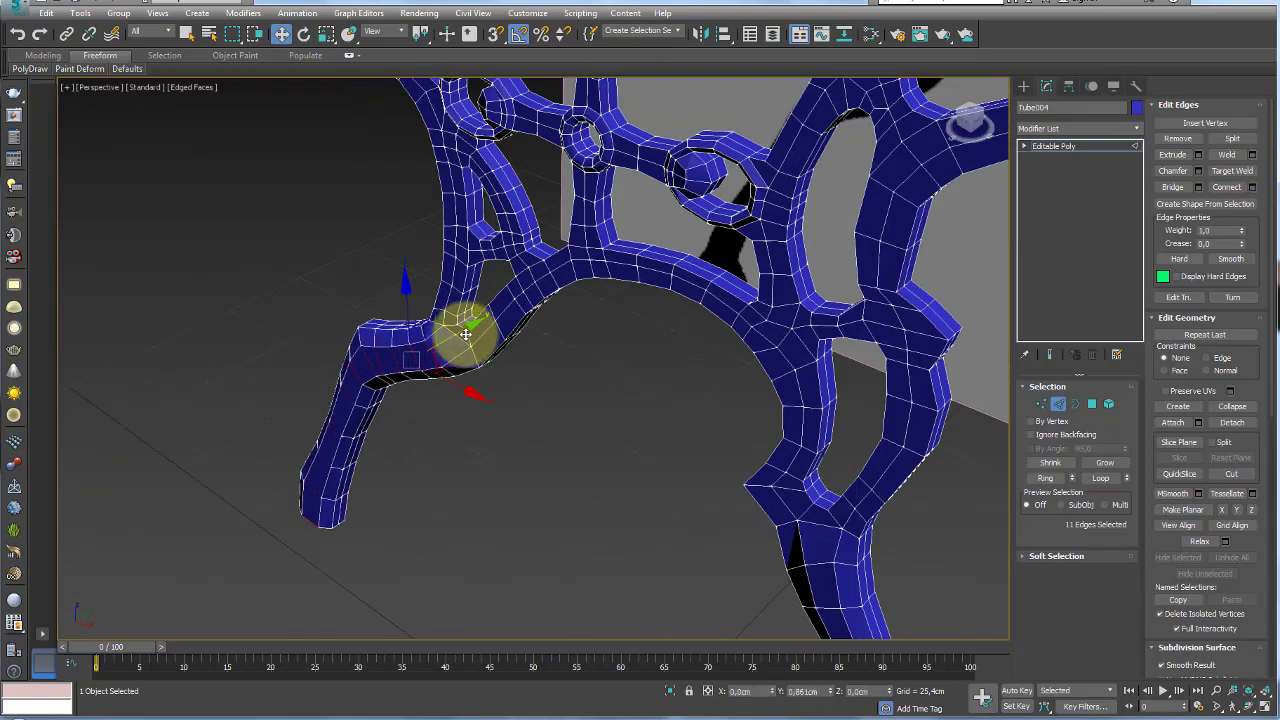
{"action": "mouse_move", "coordinate": [463, 335]}
{"action": "middle_mouse_down", "text": "alt"}
{"action": "mouse_move", "coordinate": [449, 334]}
{"action": "mouse_move", "coordinate": [471, 306]}
{"action": "mouse_move", "coordinate": [465, 360]}
{"action": "middle_mouse_up", "text": "alt"}
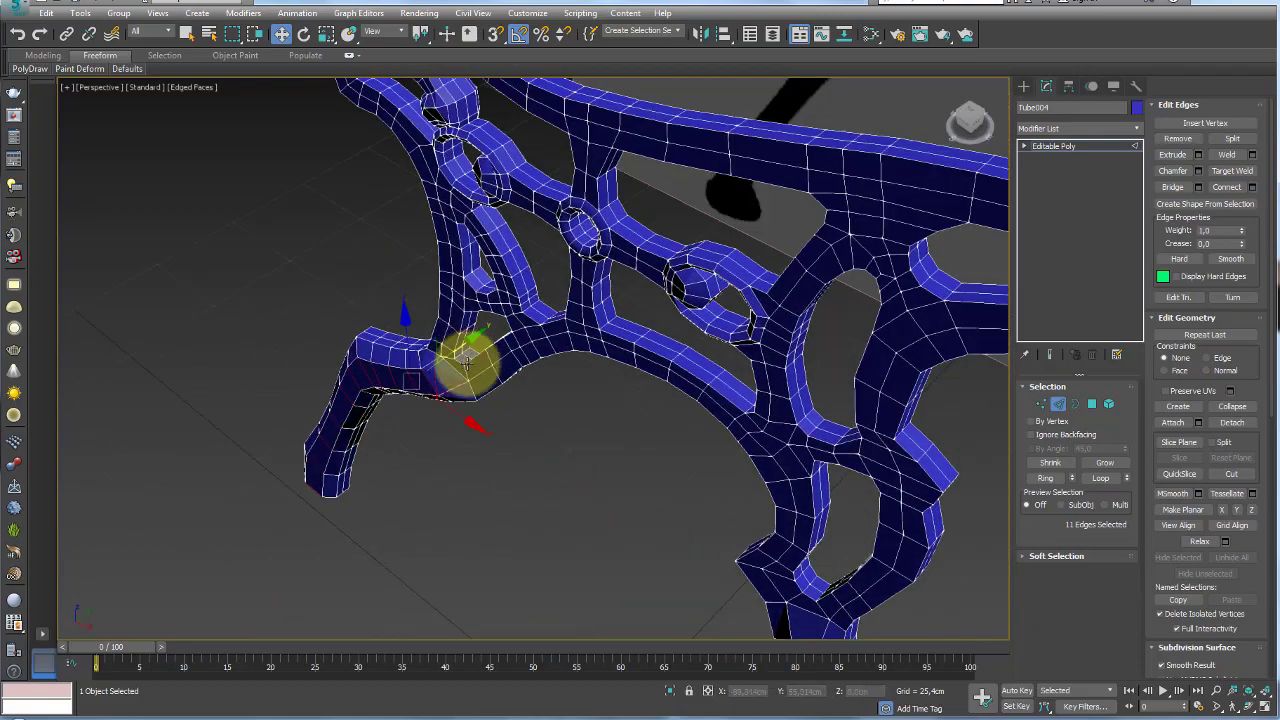
{"action": "left_click", "coordinate": [474, 356]}
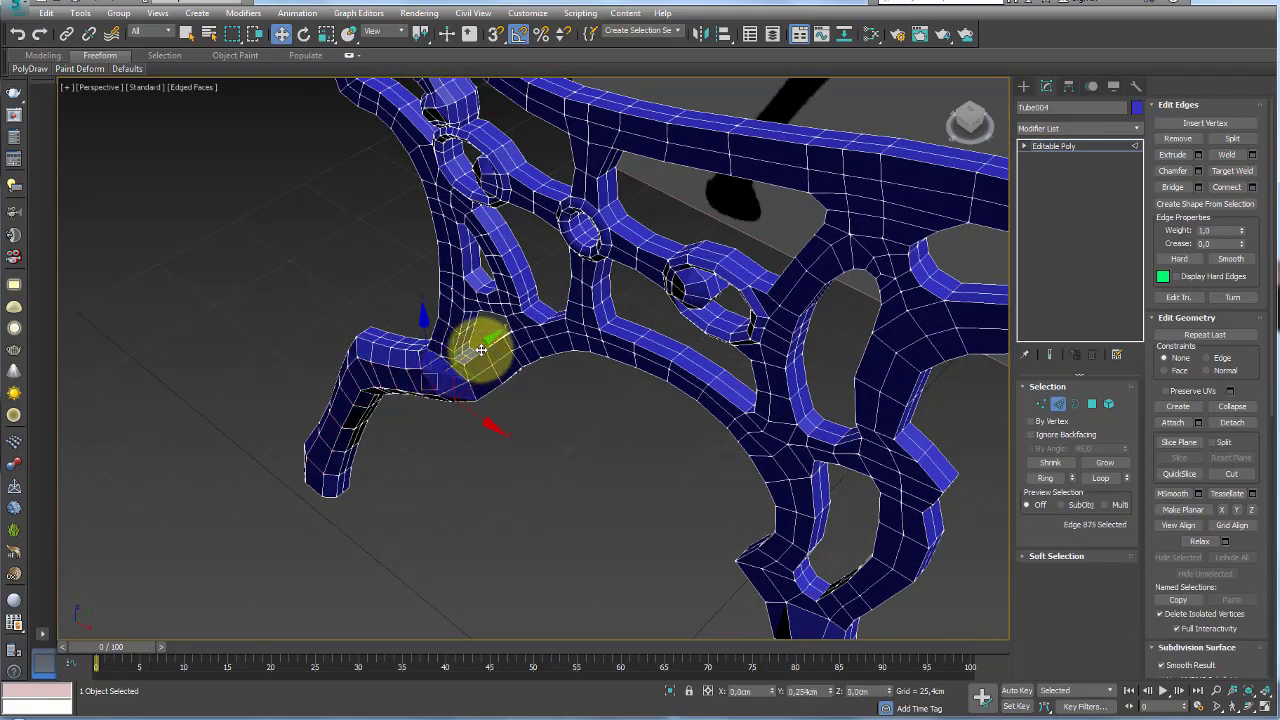
{"action": "mouse_move", "coordinate": [481, 349]}
{"action": "middle_mouse_down", "text": "alt"}
{"action": "mouse_move", "coordinate": [497, 374]}
{"action": "mouse_move", "coordinate": [551, 366]}
{"action": "mouse_move", "coordinate": [551, 346]}
{"action": "mouse_move", "coordinate": [983, 247]}
{"action": "middle_mouse_up", "text": "alt"}
{"action": "left_click", "coordinate": [1063, 148]}
{"action": "mouse_move", "coordinate": [900, 206]}
{"action": "middle_mouse_down", "text": "alt"}
{"action": "mouse_move", "coordinate": [786, 266]}
{"action": "mouse_move", "coordinate": [820, 303]}
{"action": "middle_mouse_up", "text": "alt"}
{"action": "left_click", "coordinate": [1059, 405]}
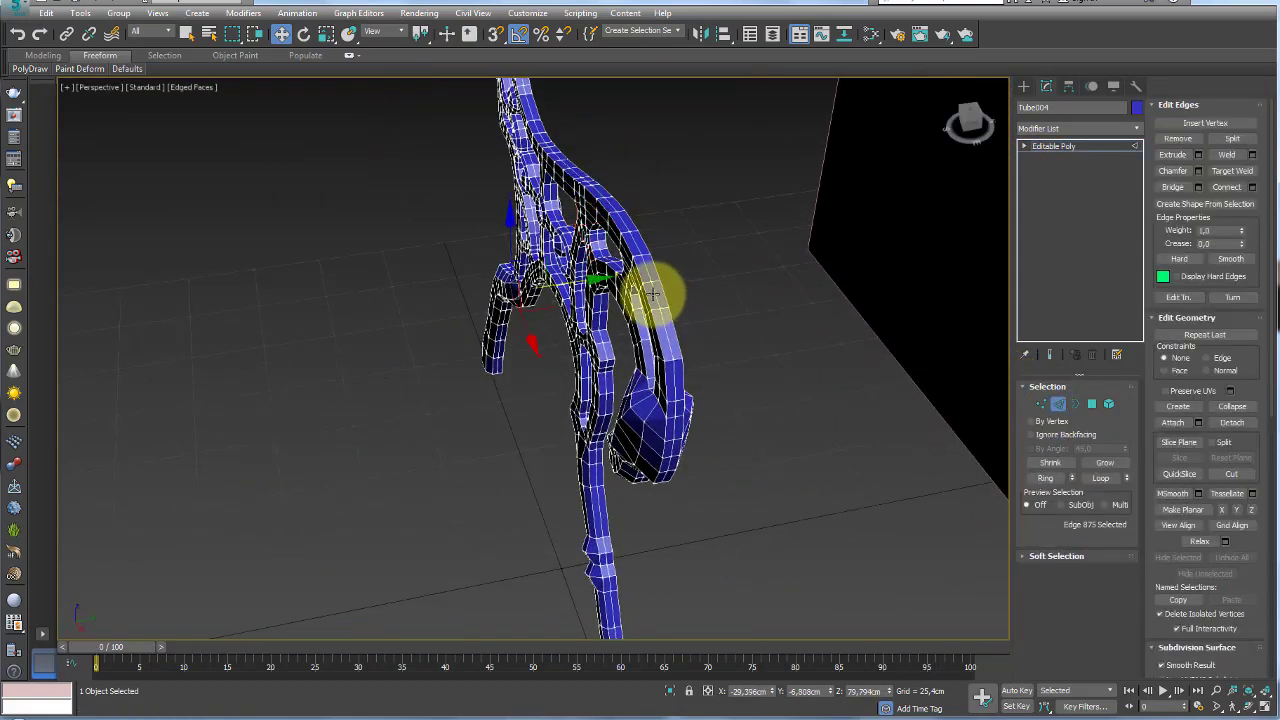
Add a Z-axis Symmetry modifier to Tube004 and view the mirrored frame against the reference
{"action": "mouse_move", "coordinate": [740, 323]}
{"action": "middle_mouse_down", "text": "alt"}
{"action": "mouse_move", "coordinate": [771, 337]}
{"action": "mouse_move", "coordinate": [773, 409]}
{"action": "mouse_move", "coordinate": [746, 367]}
{"action": "mouse_move", "coordinate": [964, 183]}
{"action": "middle_mouse_up", "text": "alt"}
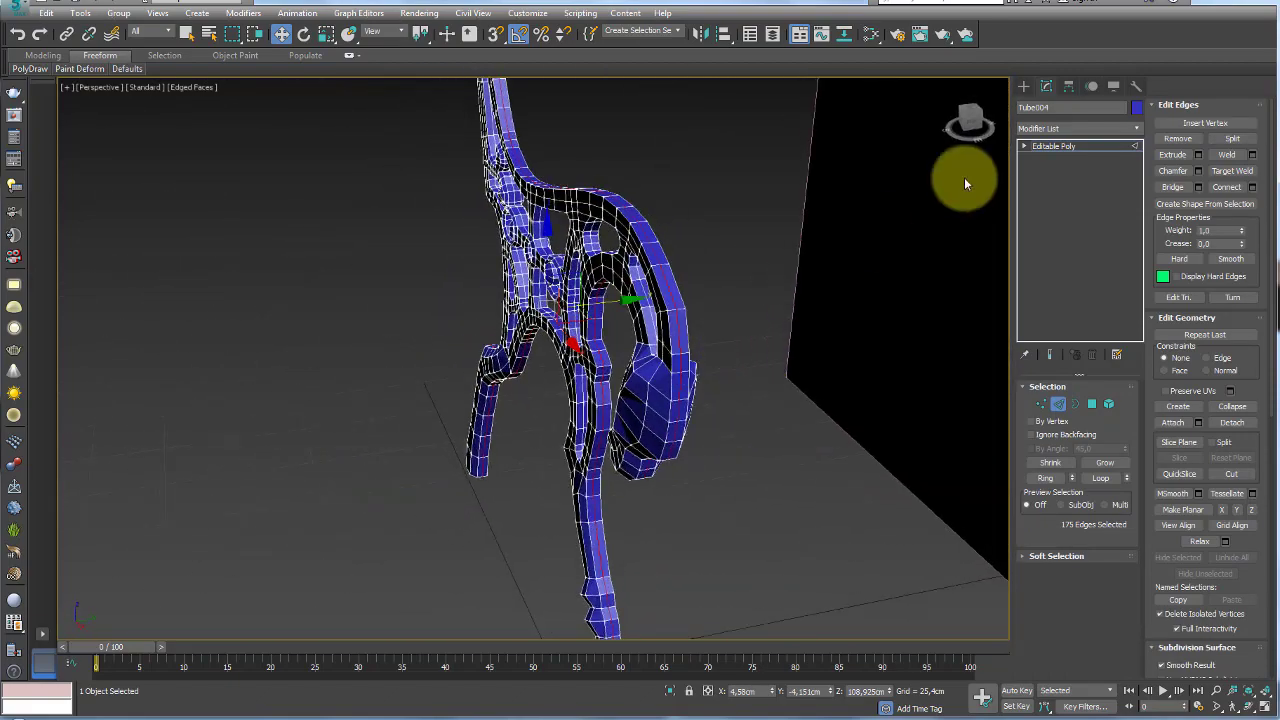
{"action": "left_click", "coordinate": [1129, 132]}
{"action": "left_click_drag", "start_coordinate": [1137, 171], "coordinate": [1151, 573]}
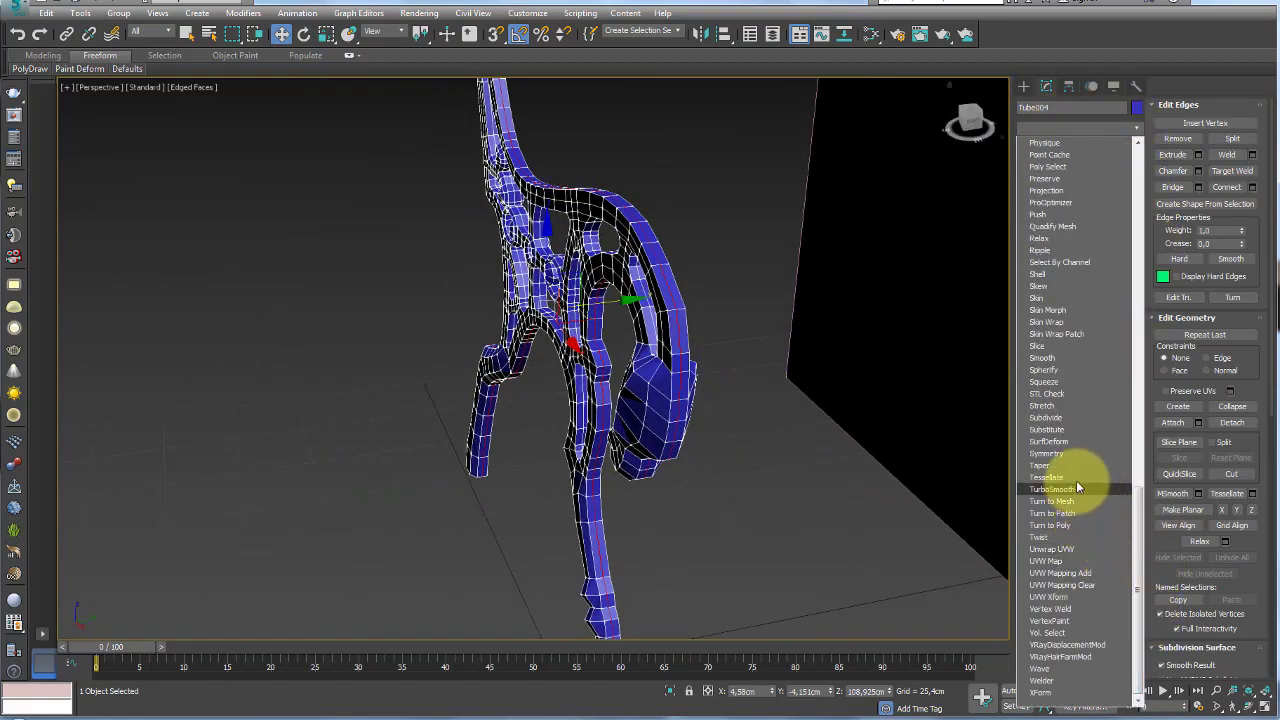
{"action": "left_click", "coordinate": [1074, 454]}
{"action": "mouse_move", "coordinate": [980, 415]}
{"action": "middle_mouse_down", "text": "alt"}
{"action": "mouse_move", "coordinate": [694, 415]}
{"action": "mouse_move", "coordinate": [688, 389]}
{"action": "mouse_move", "coordinate": [715, 376]}
{"action": "mouse_move", "coordinate": [758, 371]}
{"action": "mouse_move", "coordinate": [783, 397]}
{"action": "mouse_move", "coordinate": [537, 517]}
{"action": "mouse_move", "coordinate": [503, 517]}
{"action": "mouse_move", "coordinate": [449, 471]}
{"action": "mouse_move", "coordinate": [491, 446]}
{"action": "mouse_move", "coordinate": [534, 474]}
{"action": "mouse_move", "coordinate": [437, 440]}
{"action": "mouse_move", "coordinate": [565, 447]}
{"action": "mouse_move", "coordinate": [521, 493]}
{"action": "middle_mouse_up", "text": "alt"}
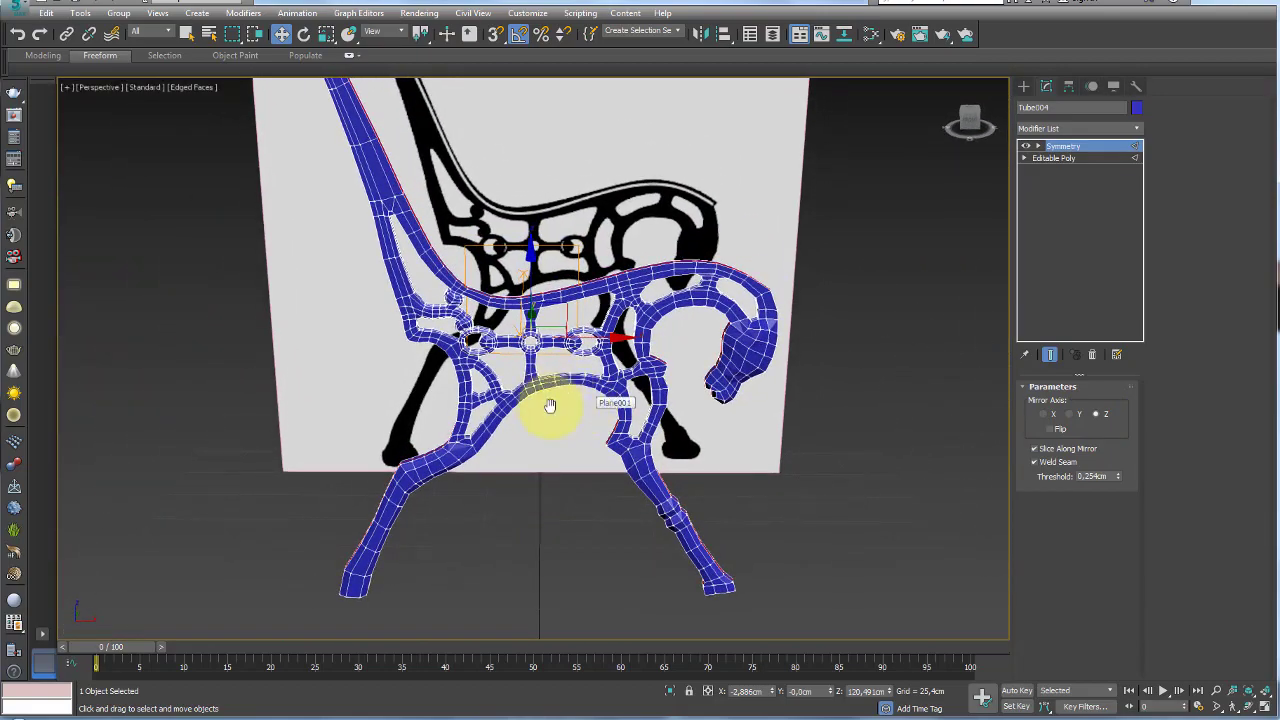
{"action": "middle_click_drag", "start_coordinate": [550, 405], "coordinate": [548, 528]}
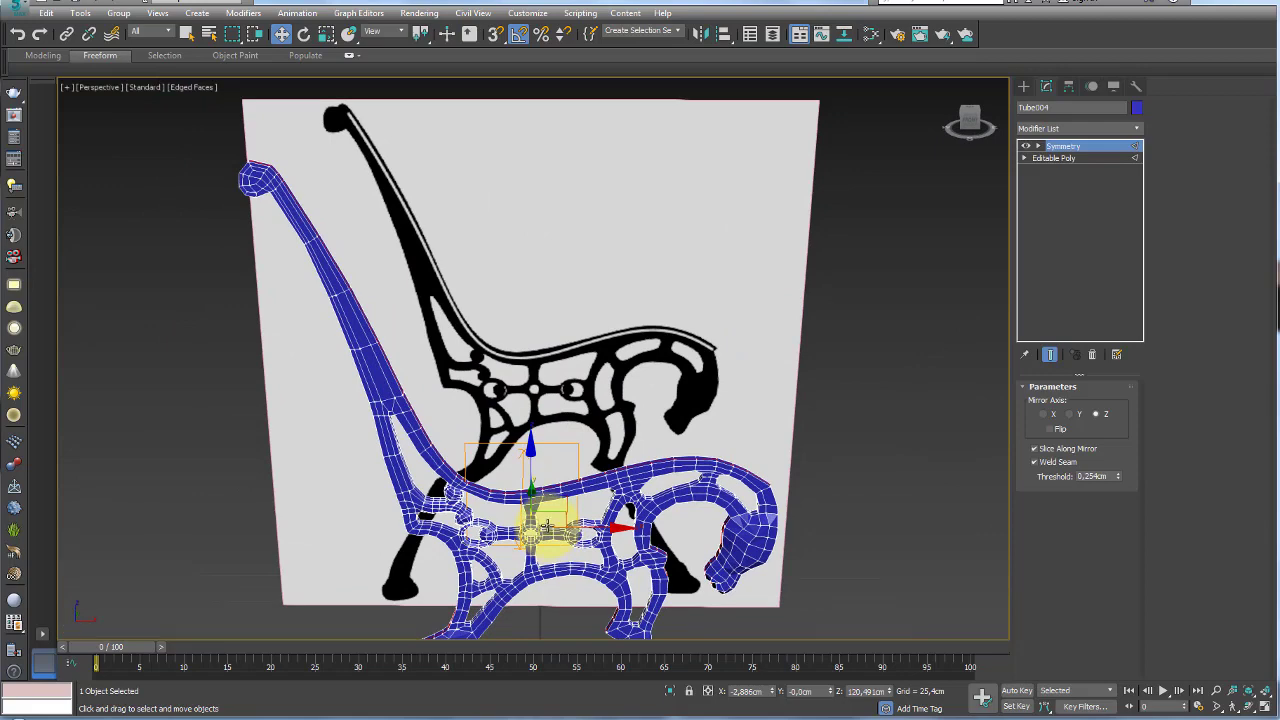
Undo the Symmetry modifier so Tube004 is Editable Poly alone
{"action": "key", "text": "ctrl+z"}
{"action": "scroll", "coordinate": [443, 380], "scroll_direction": "up", "scroll_amount": 3}
{"action": "scroll", "coordinate": [523, 443], "scroll_direction": "up", "scroll_amount": 3}
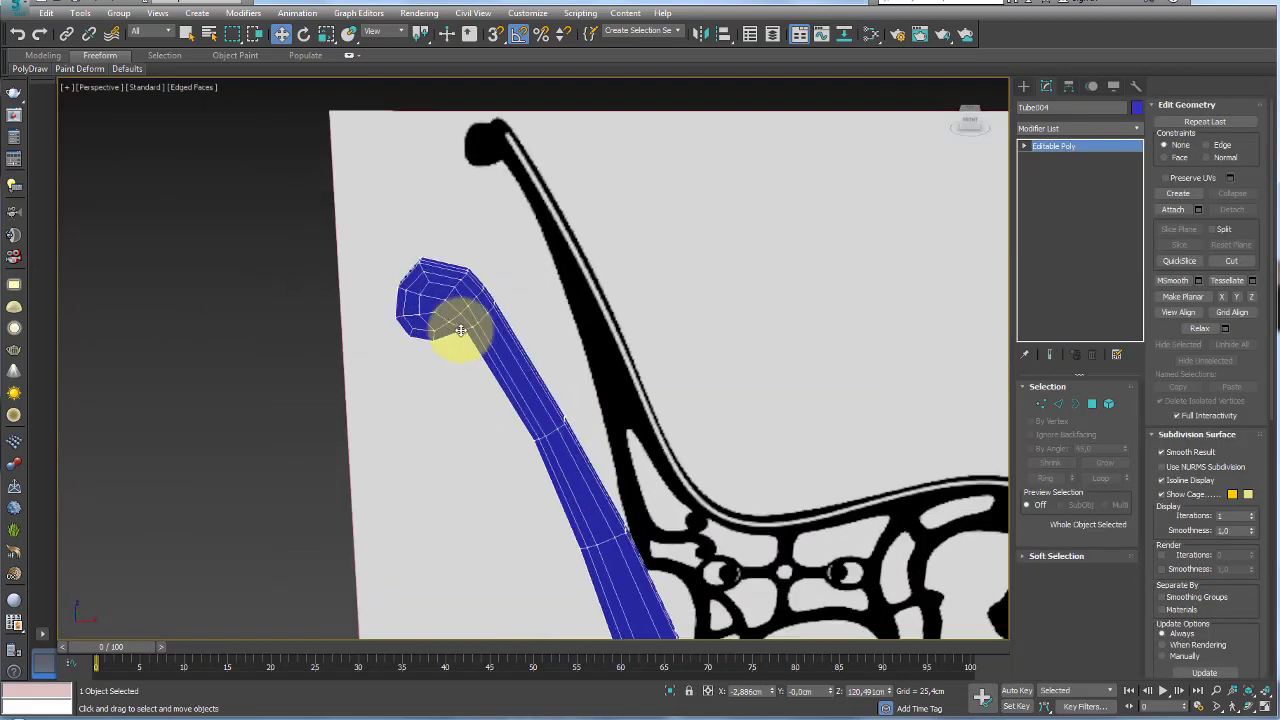
{"action": "scroll", "coordinate": [451, 343], "scroll_direction": "up", "scroll_amount": 3}
In Polygon mode, nudge the backrest-top polygons slightly and narrow the selection to two polygons
{"action": "left_click", "coordinate": [1091, 403]}
{"action": "left_click", "coordinate": [420, 292]}
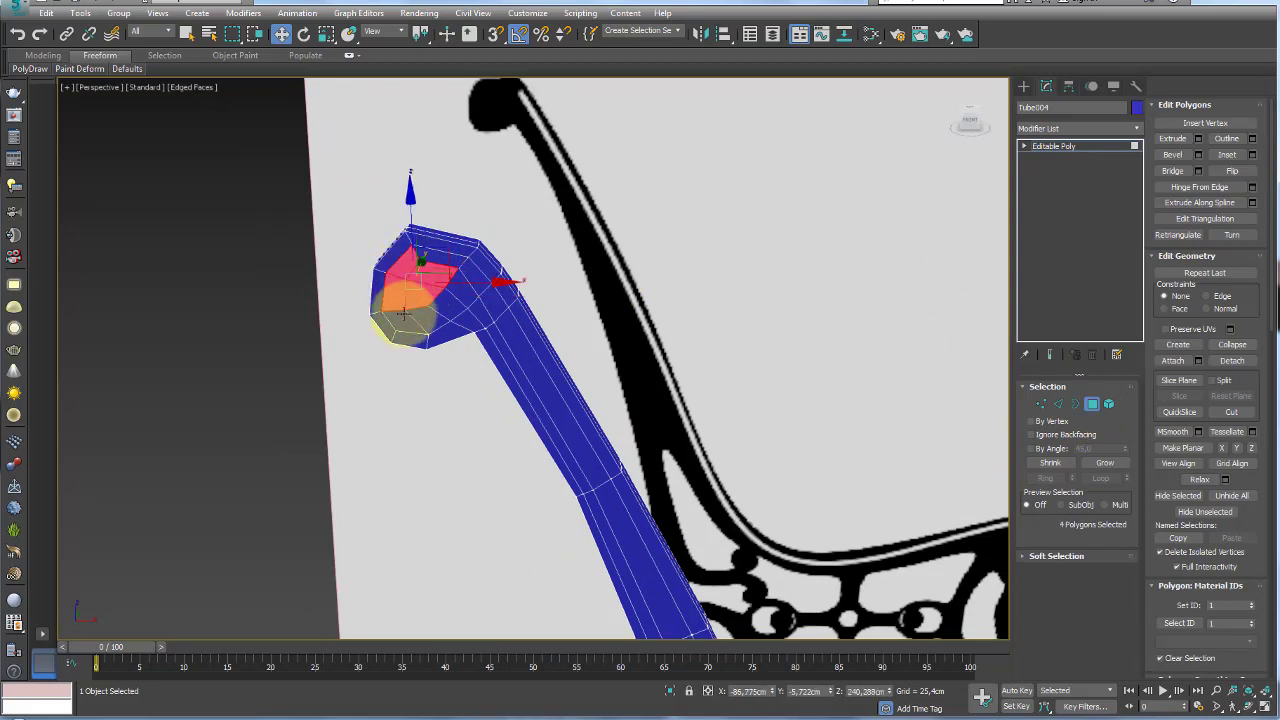
{"action": "left_click_drag", "start_coordinate": [462, 284], "coordinate": [446, 264]}
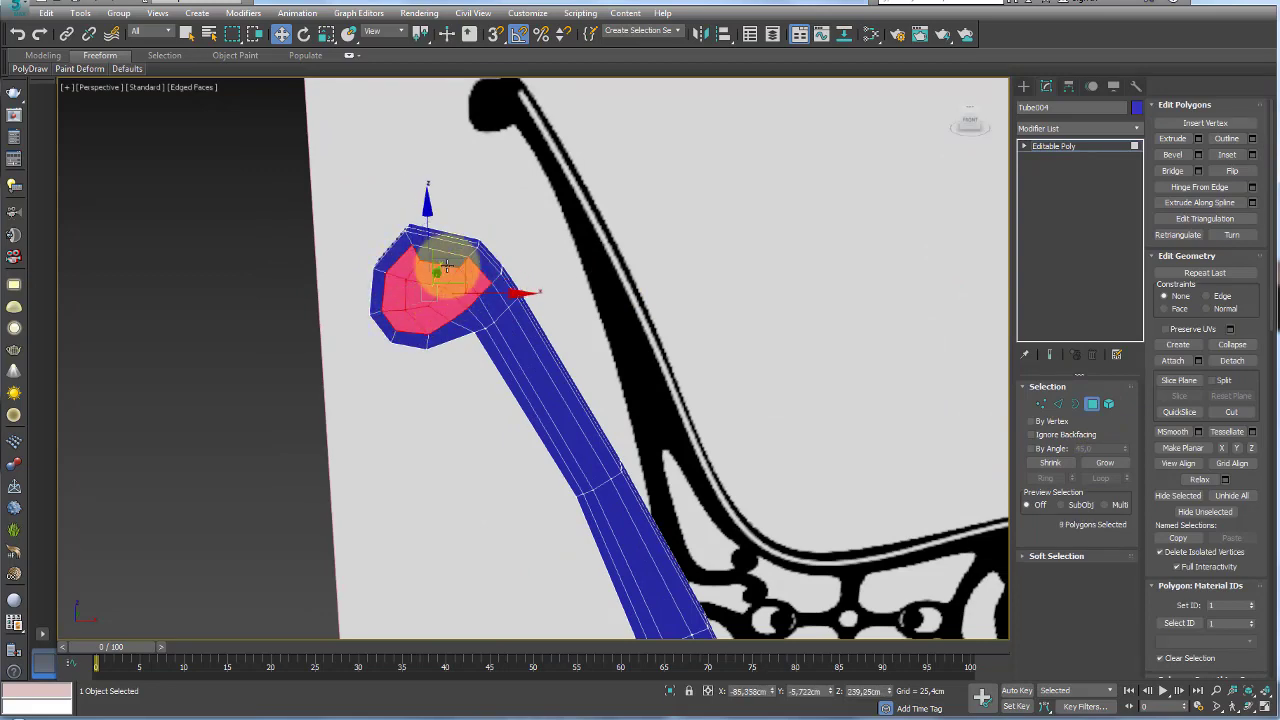
{"action": "middle_click_drag", "start_coordinate": [448, 275], "coordinate": [486, 291], "text": "alt"}
{"action": "scroll", "coordinate": [497, 286], "scroll_direction": "up", "scroll_amount": 5}
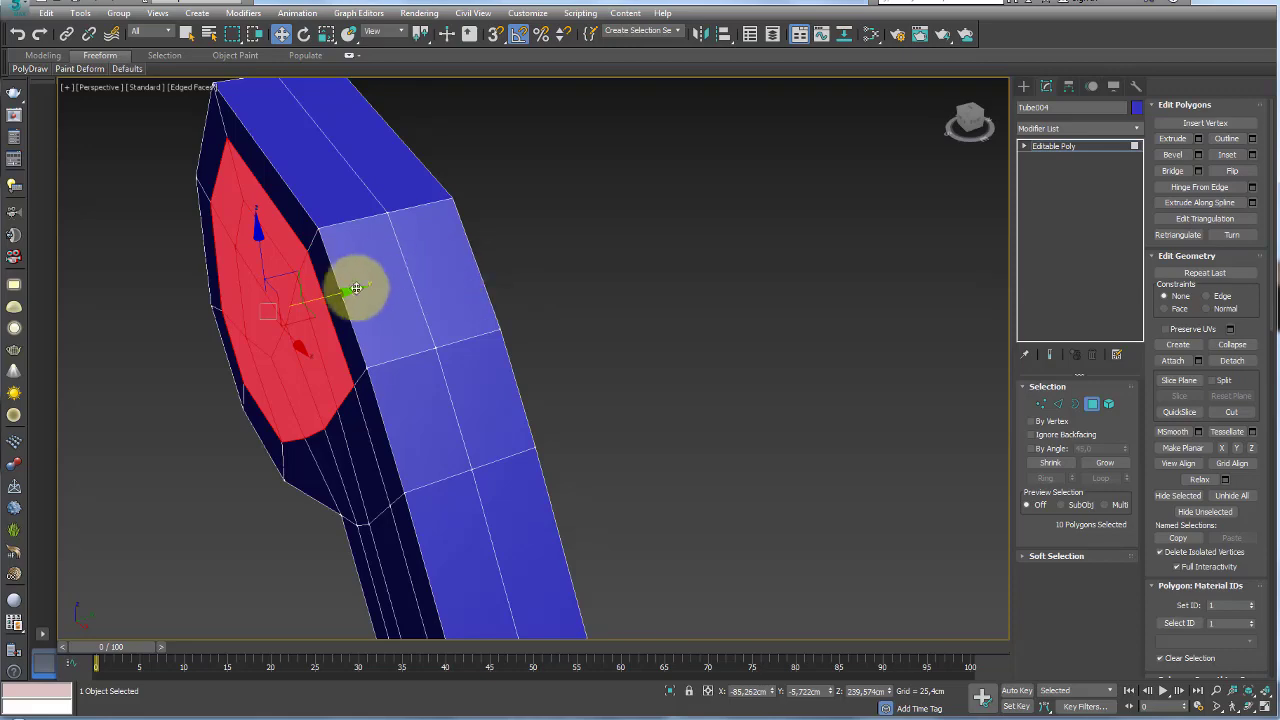
{"action": "left_click_drag", "start_coordinate": [354, 286], "coordinate": [313, 302]}
{"action": "mouse_move", "coordinate": [300, 300]}
{"action": "middle_mouse_down", "text": "alt"}
{"action": "mouse_move", "coordinate": [320, 305]}
{"action": "mouse_move", "coordinate": [343, 343]}
{"action": "mouse_move", "coordinate": [264, 340]}
{"action": "middle_mouse_up", "text": "alt"}
{"action": "left_click_drag", "start_coordinate": [240, 335], "coordinate": [257, 289]}
{"action": "mouse_move", "coordinate": [257, 289]}
{"action": "middle_mouse_down", "text": "alt"}
{"action": "mouse_move", "coordinate": [300, 300]}
{"action": "mouse_move", "coordinate": [331, 346]}
{"action": "mouse_move", "coordinate": [509, 423]}
{"action": "middle_mouse_up", "text": "alt"}
{"action": "scroll", "coordinate": [303, 292], "scroll_direction": "down", "scroll_amount": 2}
{"action": "scroll", "coordinate": [309, 300], "scroll_direction": "down", "scroll_amount": 2}
{"action": "scroll", "coordinate": [509, 423], "scroll_direction": "up", "scroll_amount": 3}
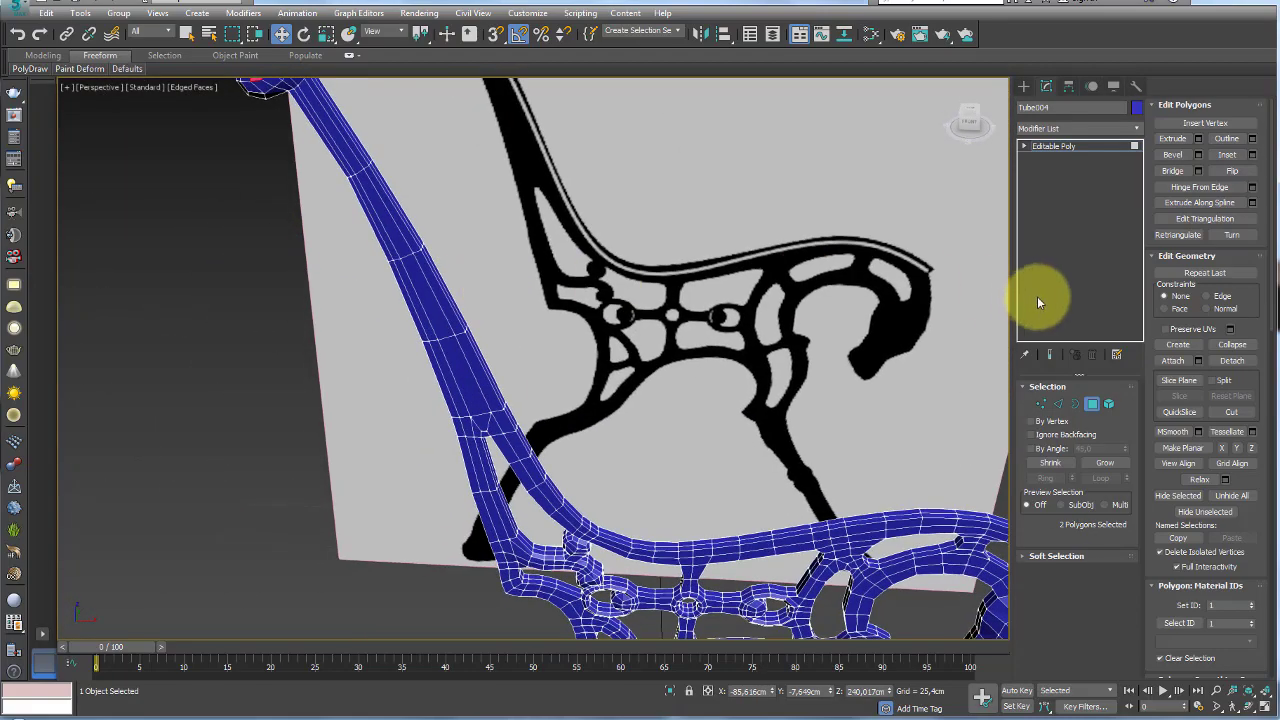
Re-add a Symmetry modifier mirroring along Z to preview the full bench frame
{"action": "left_click", "coordinate": [1058, 403]}
{"action": "mouse_move", "coordinate": [850, 480]}
{"action": "middle_mouse_down", "text": "alt"}
{"action": "mouse_move", "coordinate": [811, 508]}
{"action": "mouse_move", "coordinate": [737, 443]}
{"action": "mouse_move", "coordinate": [700, 463]}
{"action": "mouse_move", "coordinate": [720, 450]}
{"action": "middle_mouse_up", "text": "alt"}
{"action": "left_click", "coordinate": [1122, 135]}
{"action": "left_click_drag", "start_coordinate": [1137, 170], "coordinate": [1137, 614]}
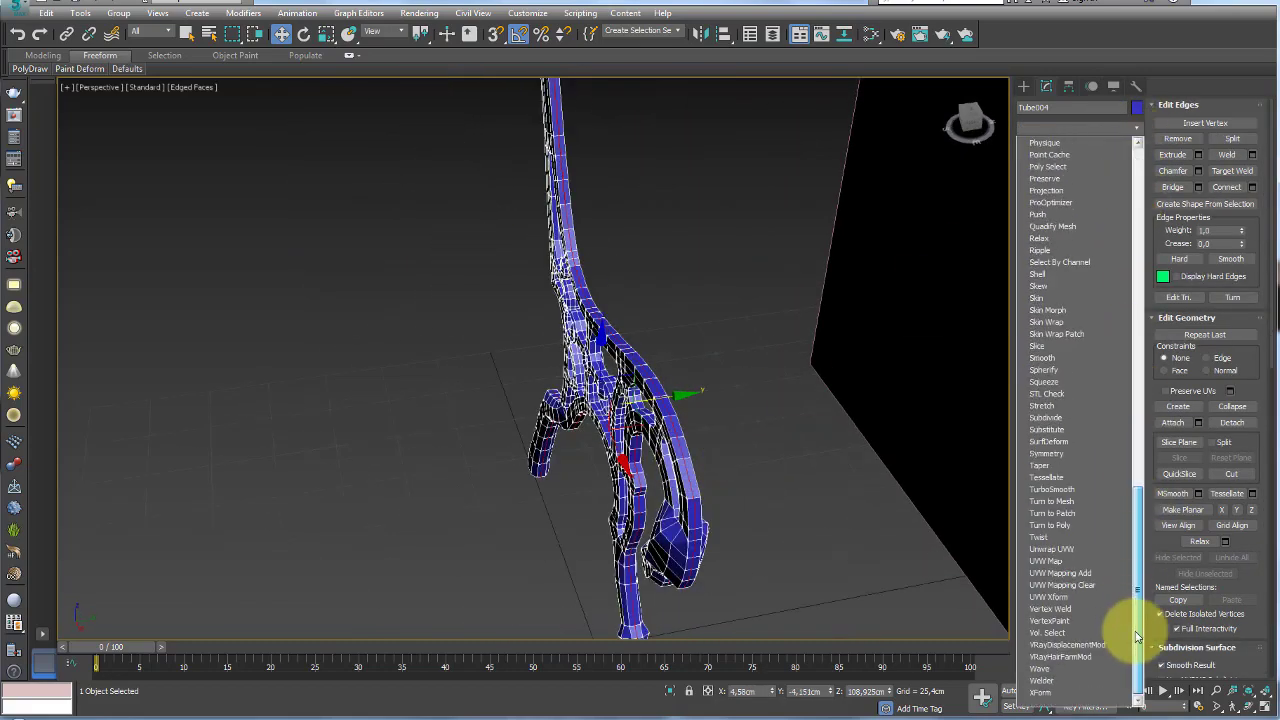
{"action": "left_click", "coordinate": [1062, 453]}
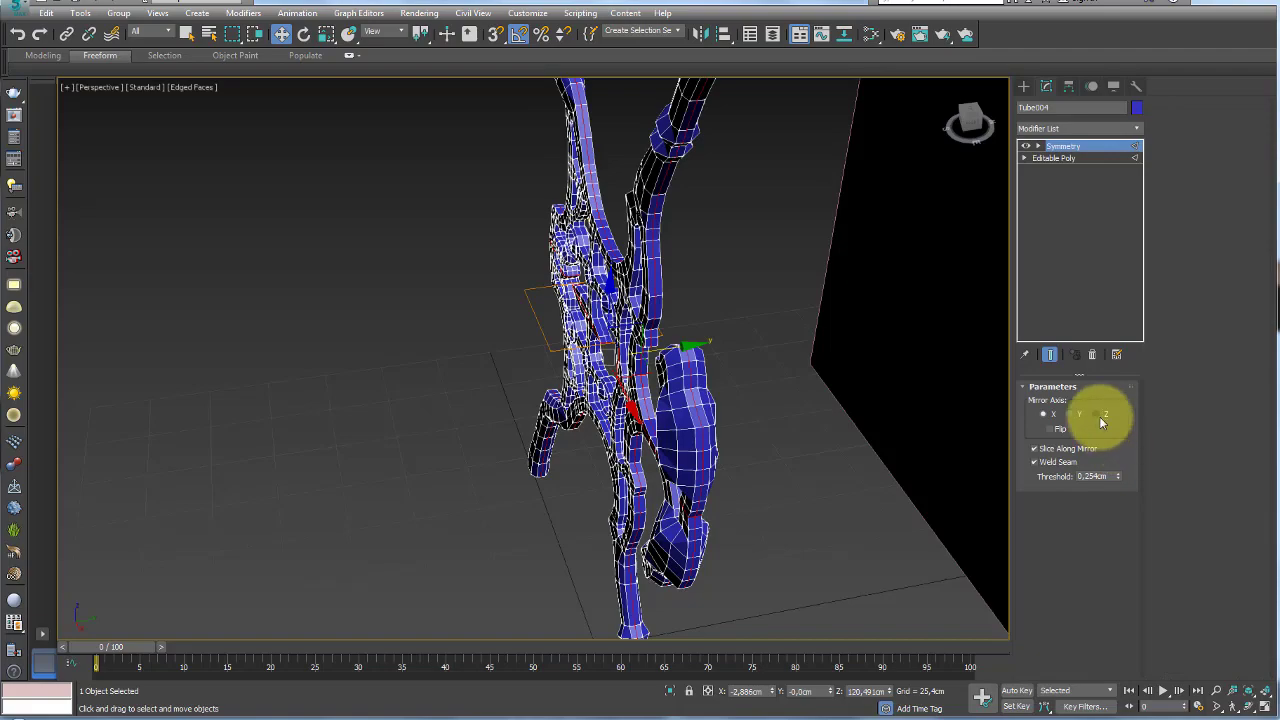
{"action": "left_click", "coordinate": [1099, 416]}
{"action": "mouse_move", "coordinate": [703, 380]}
{"action": "middle_mouse_down", "text": "alt"}
{"action": "mouse_move", "coordinate": [780, 394]}
{"action": "mouse_move", "coordinate": [457, 320]}
{"action": "mouse_move", "coordinate": [493, 387]}
{"action": "mouse_move", "coordinate": [443, 363]}
{"action": "mouse_move", "coordinate": [443, 400]}
{"action": "mouse_move", "coordinate": [449, 366]}
{"action": "mouse_move", "coordinate": [533, 458]}
{"action": "middle_mouse_up", "text": "alt"}
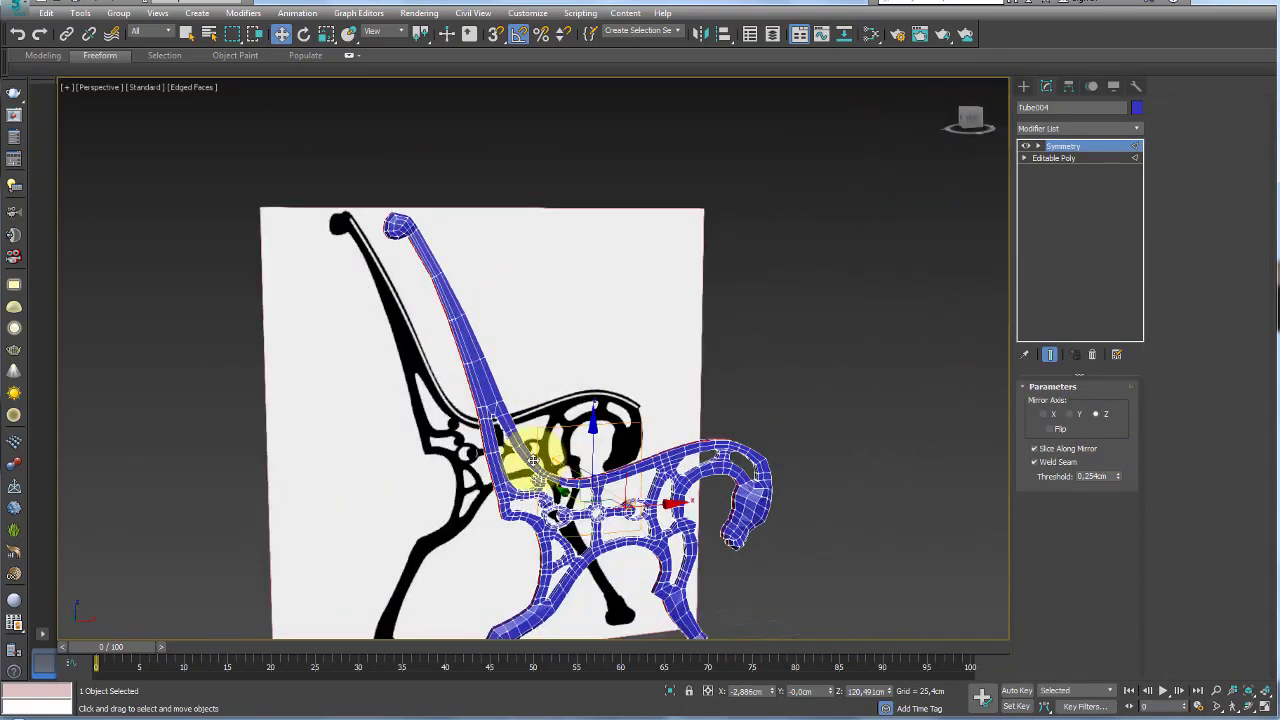
{"action": "scroll", "coordinate": [533, 458], "scroll_direction": "up", "scroll_amount": 2}
{"action": "scroll", "coordinate": [623, 391], "scroll_direction": "up", "scroll_amount": 3}
{"action": "mouse_move", "coordinate": [600, 434]}
{"action": "middle_mouse_down", "text": "alt"}
{"action": "mouse_move", "coordinate": [551, 423]}
{"action": "mouse_move", "coordinate": [559, 411]}
{"action": "mouse_move", "coordinate": [614, 486]}
{"action": "mouse_move", "coordinate": [571, 451]}
{"action": "mouse_move", "coordinate": [671, 434]}
{"action": "mouse_move", "coordinate": [623, 414]}
{"action": "middle_mouse_up", "text": "alt"}
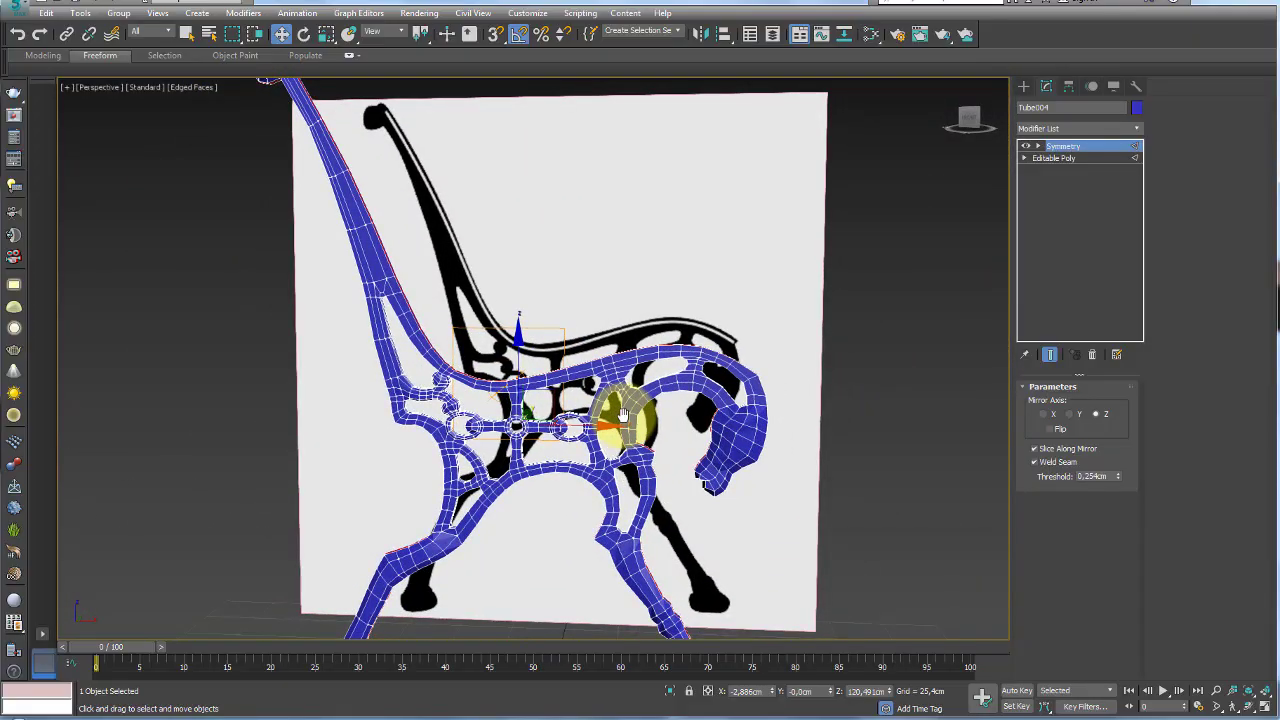
Return to Editable Poly and add a TurboSmooth modifier with 1 iteration
{"action": "left_click", "coordinate": [1068, 159]}
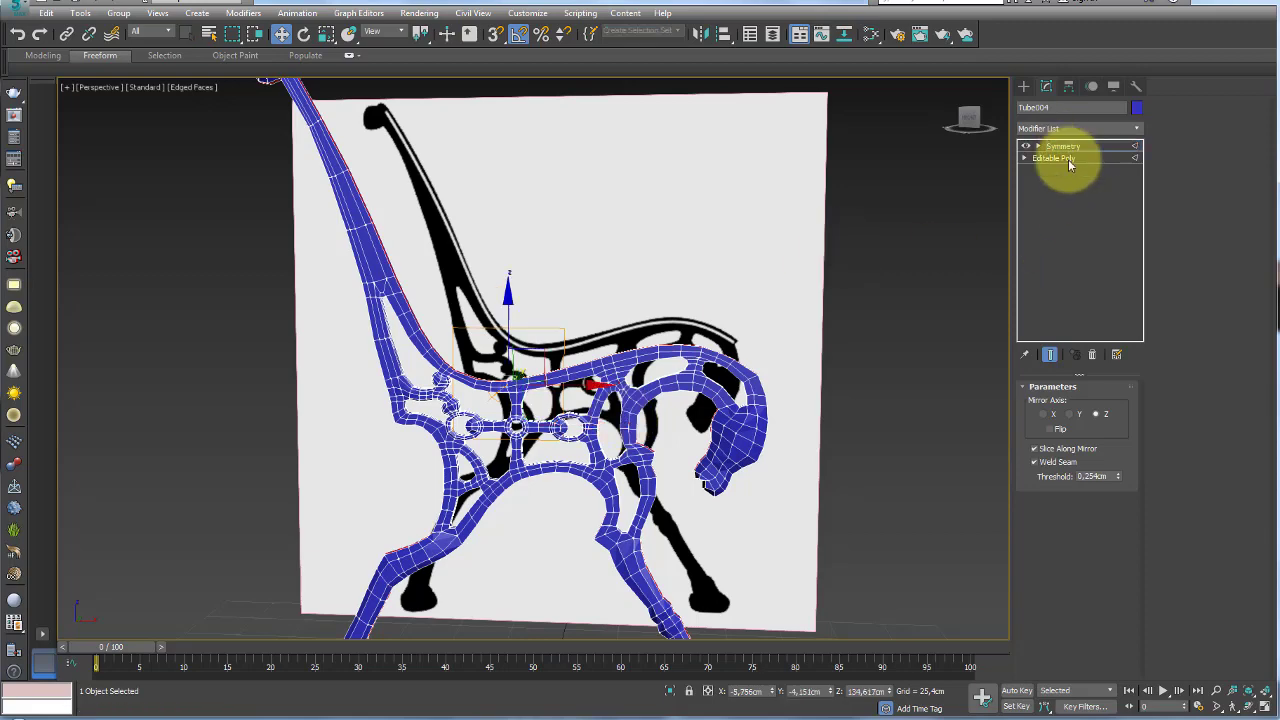
{"action": "scroll", "coordinate": [745, 400], "scroll_direction": "down", "scroll_amount": 5}
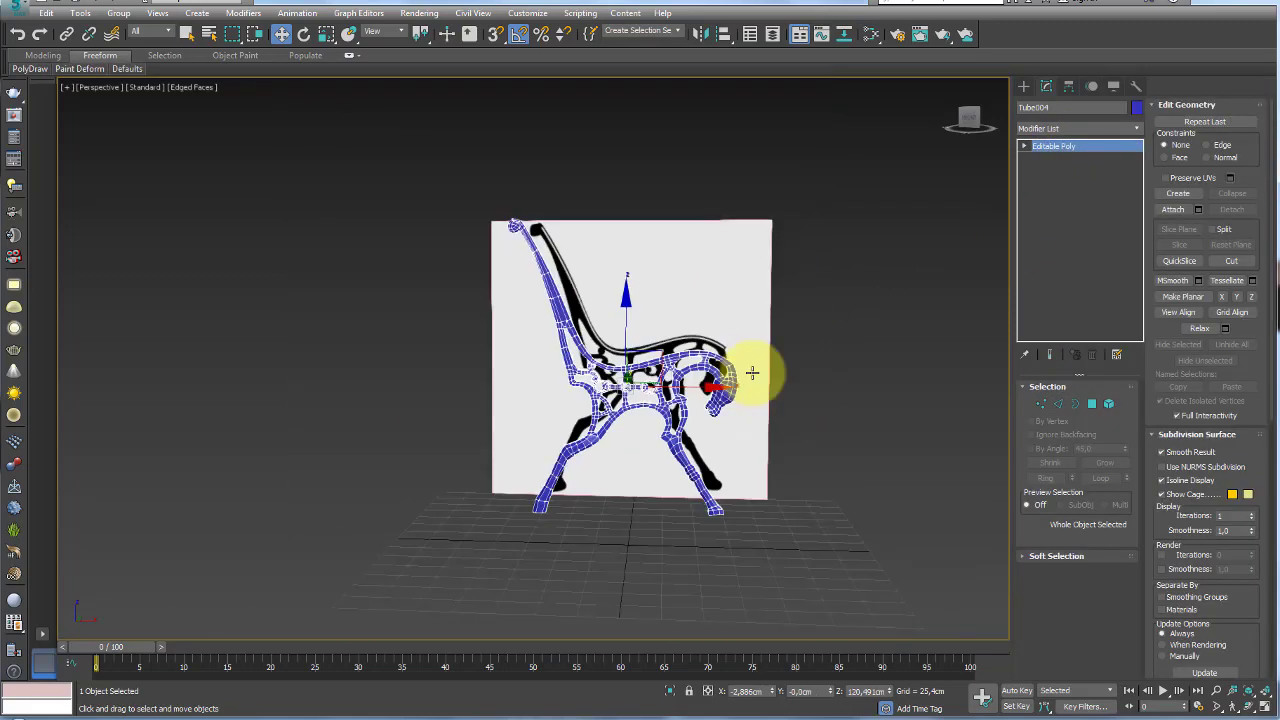
{"action": "middle_click_drag", "start_coordinate": [751, 371], "coordinate": [731, 397], "text": "alt"}
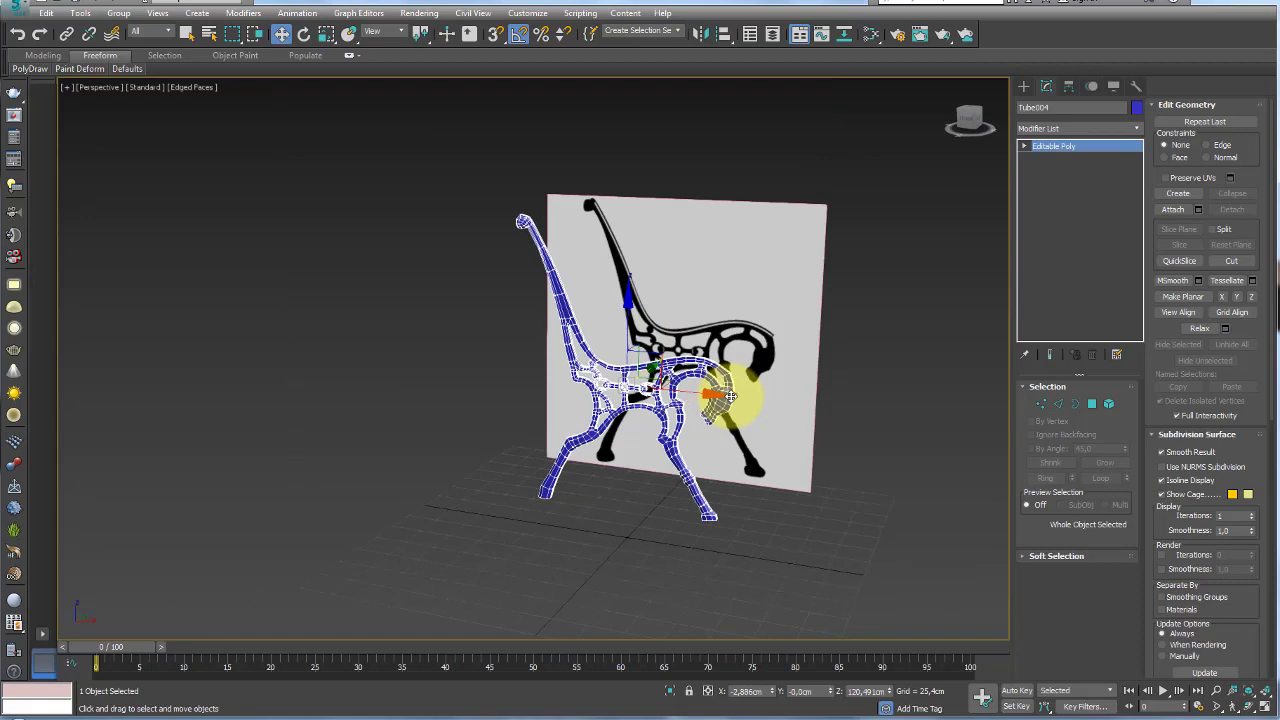
{"action": "key", "text": "ctrl+t"}
{"action": "middle_click_drag", "start_coordinate": [668, 455], "coordinate": [592, 541], "text": "alt"}
{"action": "left_click", "coordinate": [613, 522]}
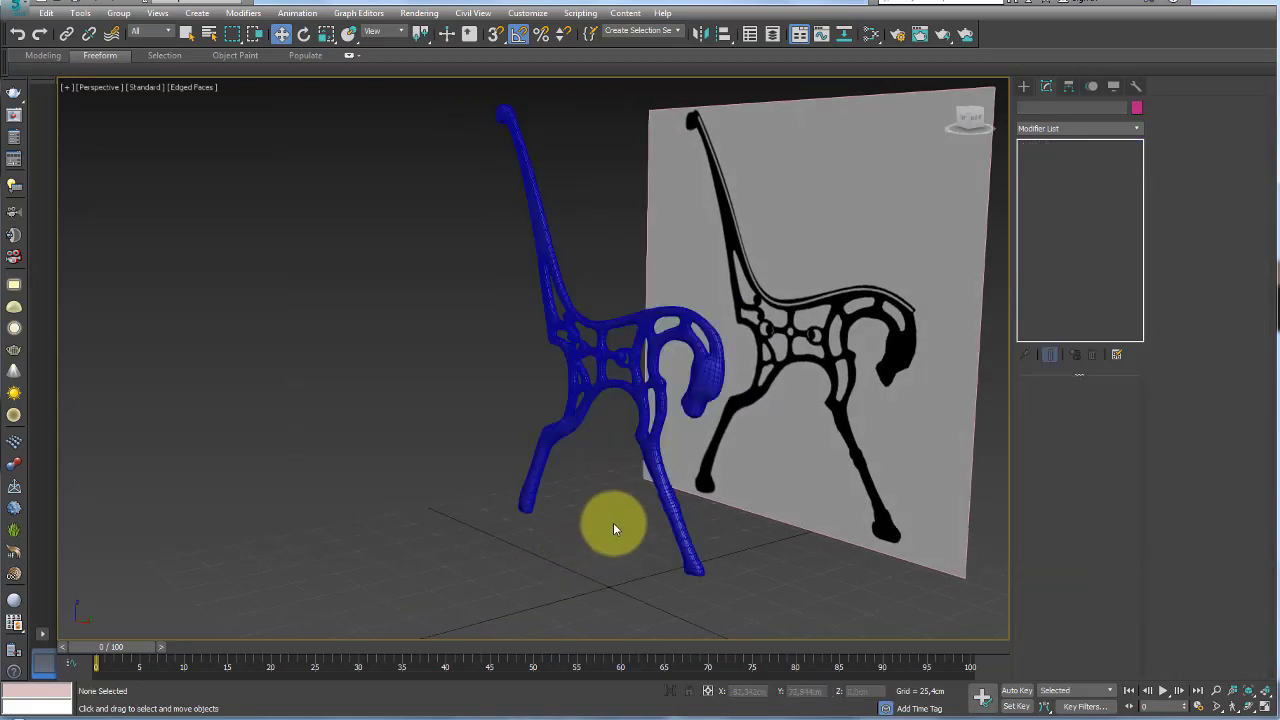
{"action": "scroll", "coordinate": [661, 538], "scroll_direction": "up", "scroll_amount": 2}
{"action": "left_click", "coordinate": [719, 485]}
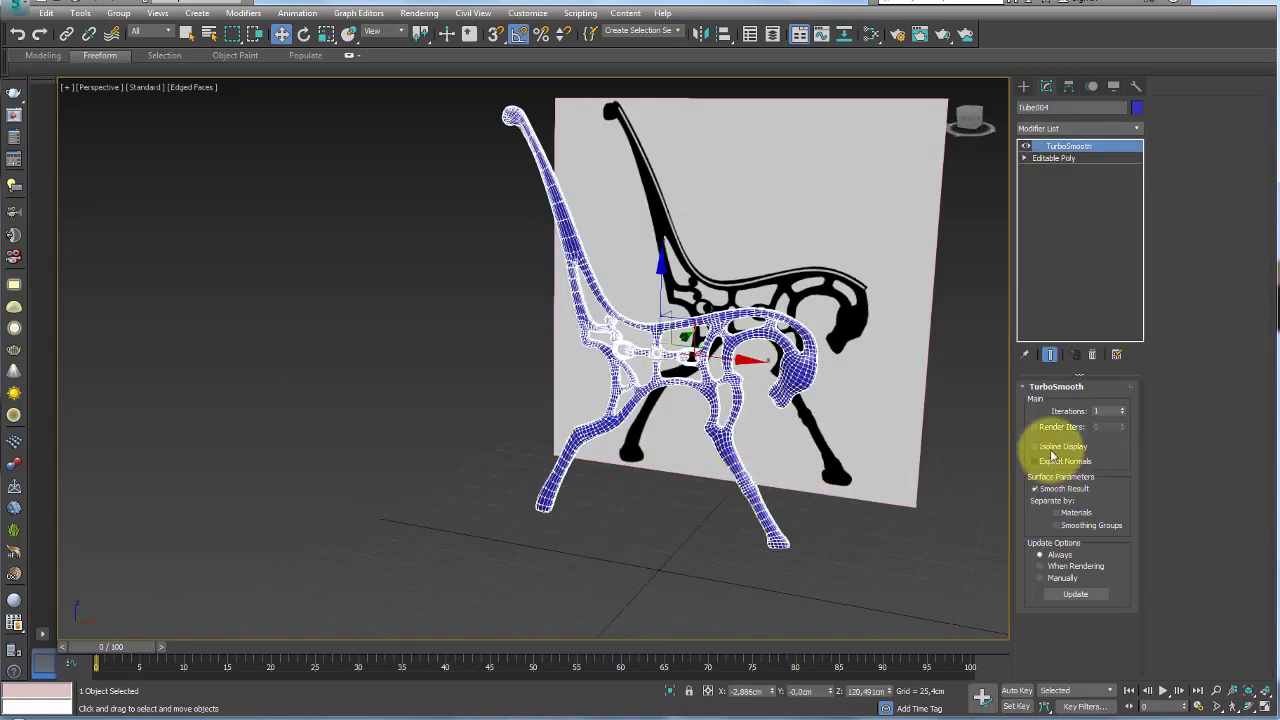
Enable TurboSmooth Isoline Display, then select the right foot's bottom faces in Polygon mode
{"action": "left_click", "coordinate": [1036, 446]}
{"action": "mouse_move", "coordinate": [770, 527]}
{"action": "middle_mouse_down", "text": "alt"}
{"action": "mouse_move", "coordinate": [703, 529]}
{"action": "mouse_move", "coordinate": [814, 509]}
{"action": "mouse_move", "coordinate": [788, 449]}
{"action": "mouse_move", "coordinate": [721, 464]}
{"action": "middle_mouse_up", "text": "alt"}
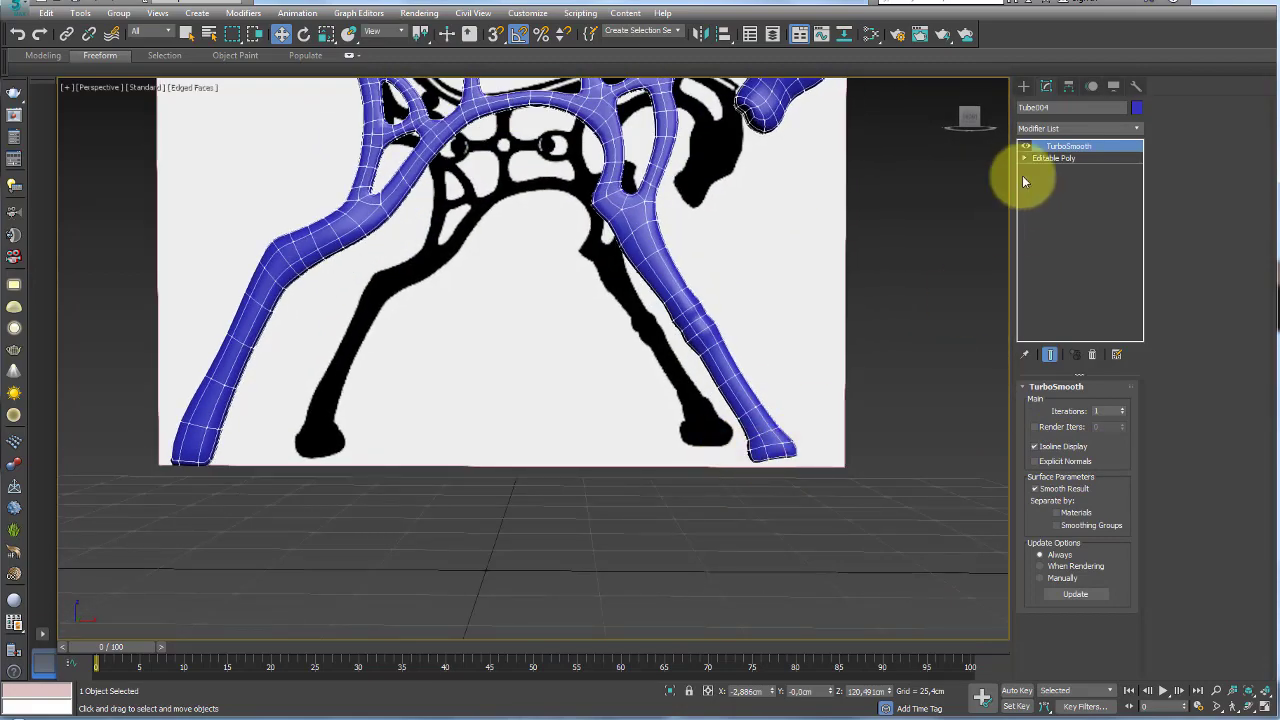
{"action": "left_click", "coordinate": [1058, 160]}
{"action": "key", "text": "4"}
{"action": "scroll", "coordinate": [854, 463], "scroll_direction": "up", "scroll_amount": 2}
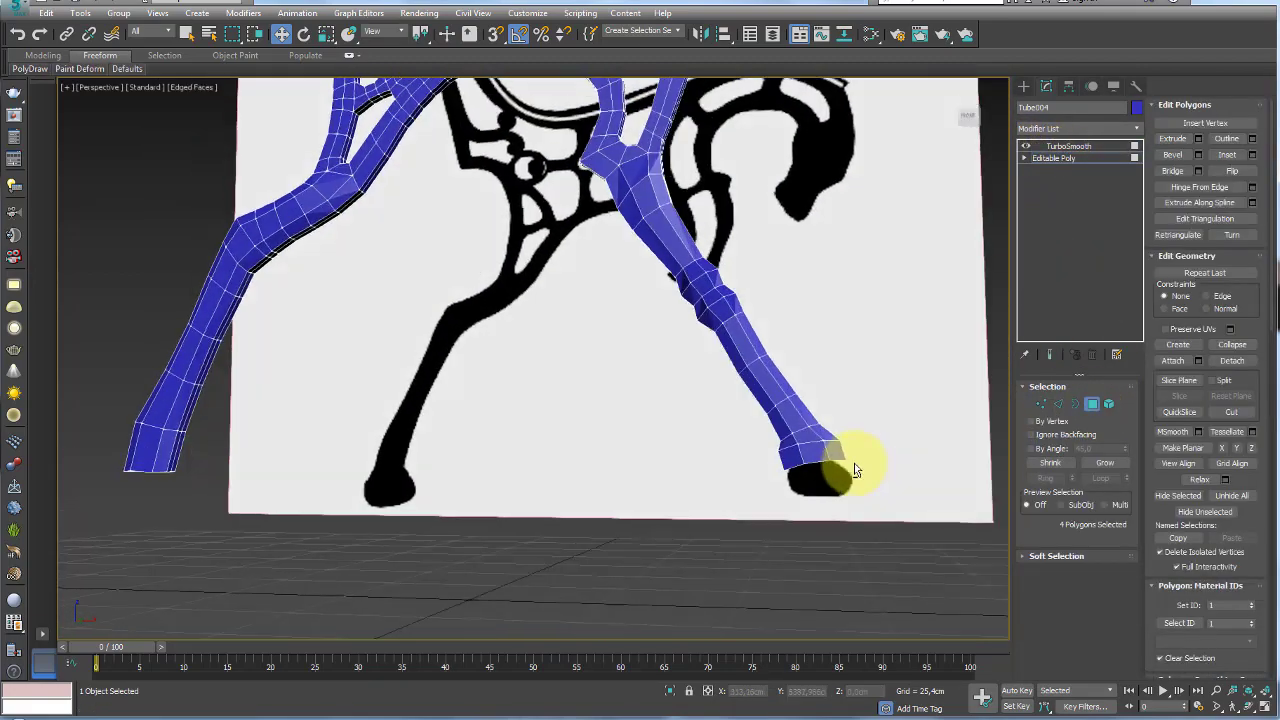
{"action": "scroll", "coordinate": [854, 463], "scroll_direction": "up", "scroll_amount": 1}
{"action": "scroll", "coordinate": [880, 484], "scroll_direction": "up", "scroll_amount": 2}
{"action": "scroll", "coordinate": [880, 484], "scroll_direction": "down", "scroll_amount": 1}
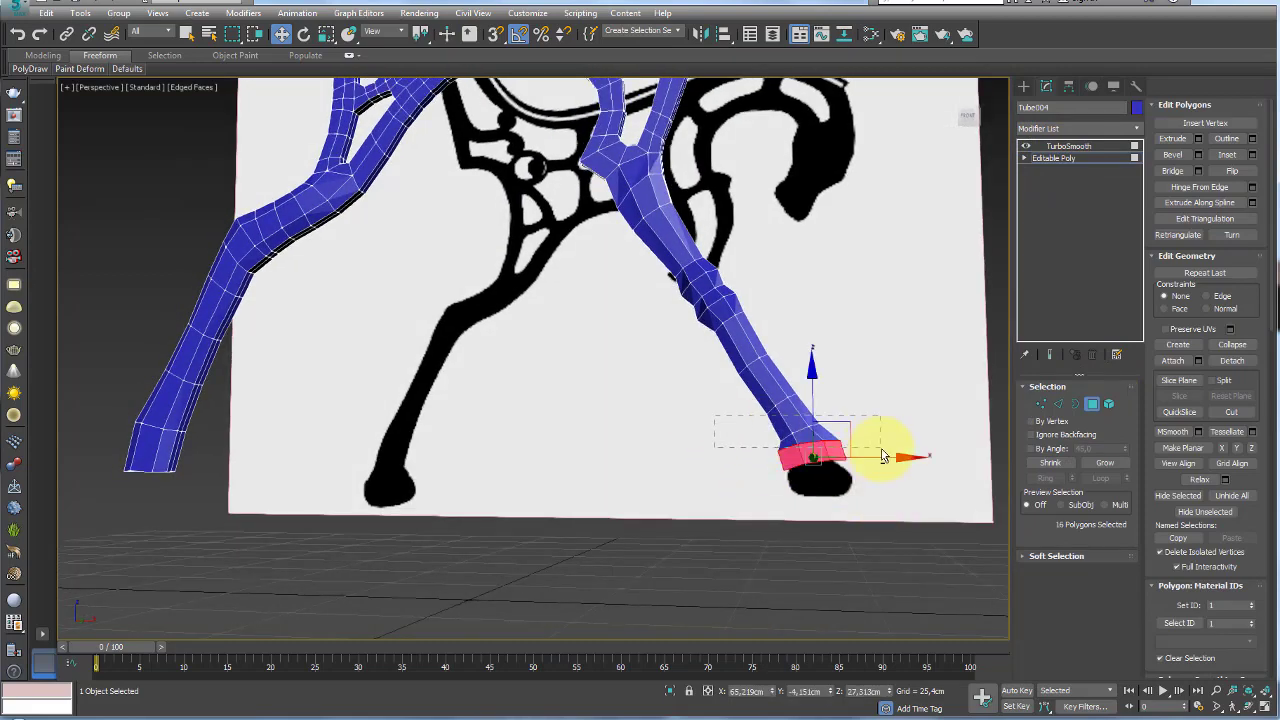
{"action": "left_click_drag", "start_coordinate": [878, 462], "coordinate": [876, 456]}
{"action": "middle_click_drag", "start_coordinate": [876, 456], "coordinate": [872, 481], "text": "alt"}
In front view, extrude the selected foot faces a short way down
{"action": "key", "text": "f"}
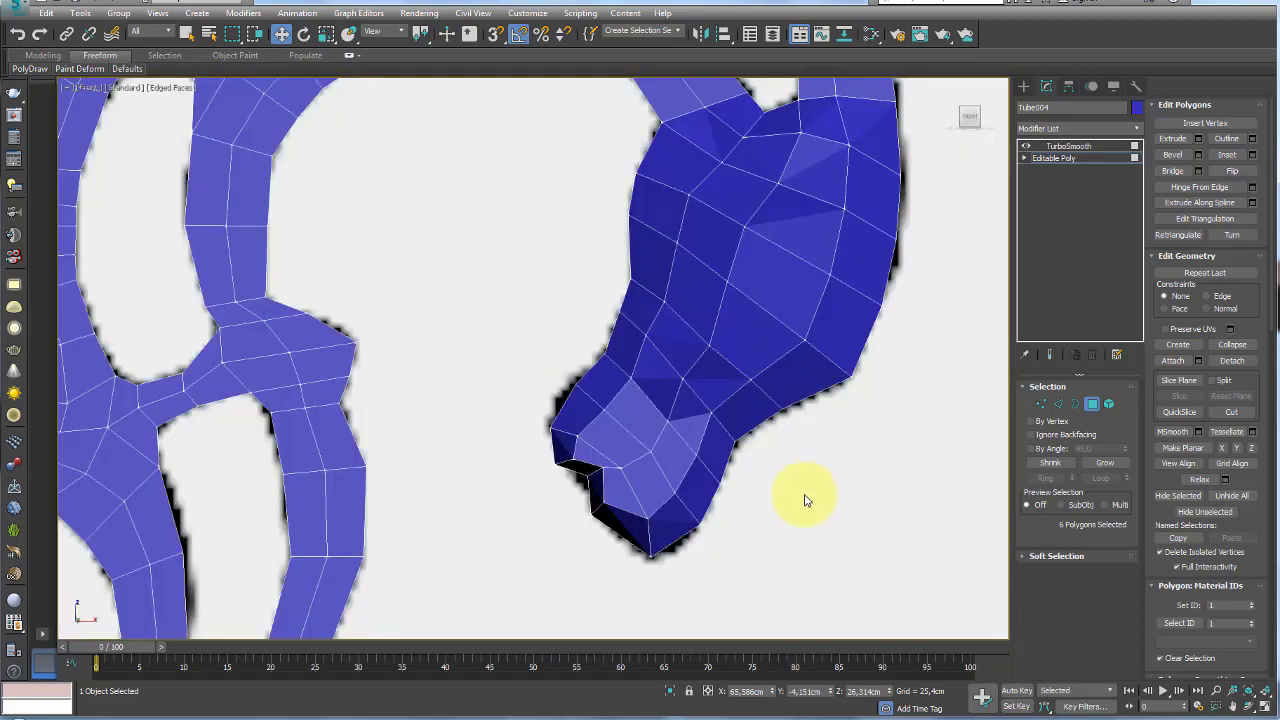
{"action": "scroll", "coordinate": [820, 523], "scroll_direction": "down", "scroll_amount": 3}
{"action": "scroll", "coordinate": [777, 343], "scroll_direction": "down", "scroll_amount": 2}
{"action": "scroll", "coordinate": [777, 491], "scroll_direction": "up", "scroll_amount": 4}
{"action": "scroll", "coordinate": [777, 491], "scroll_direction": "up", "scroll_amount": 2}
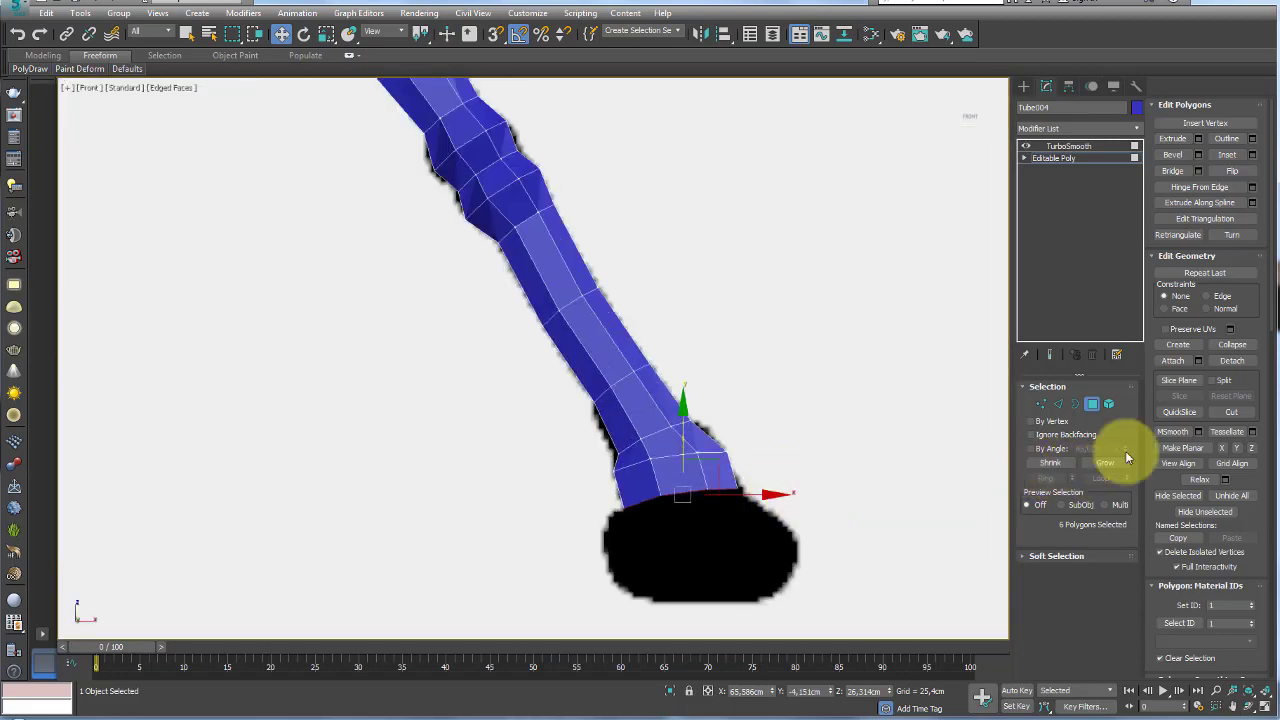
{"action": "left_click", "coordinate": [1197, 140]}
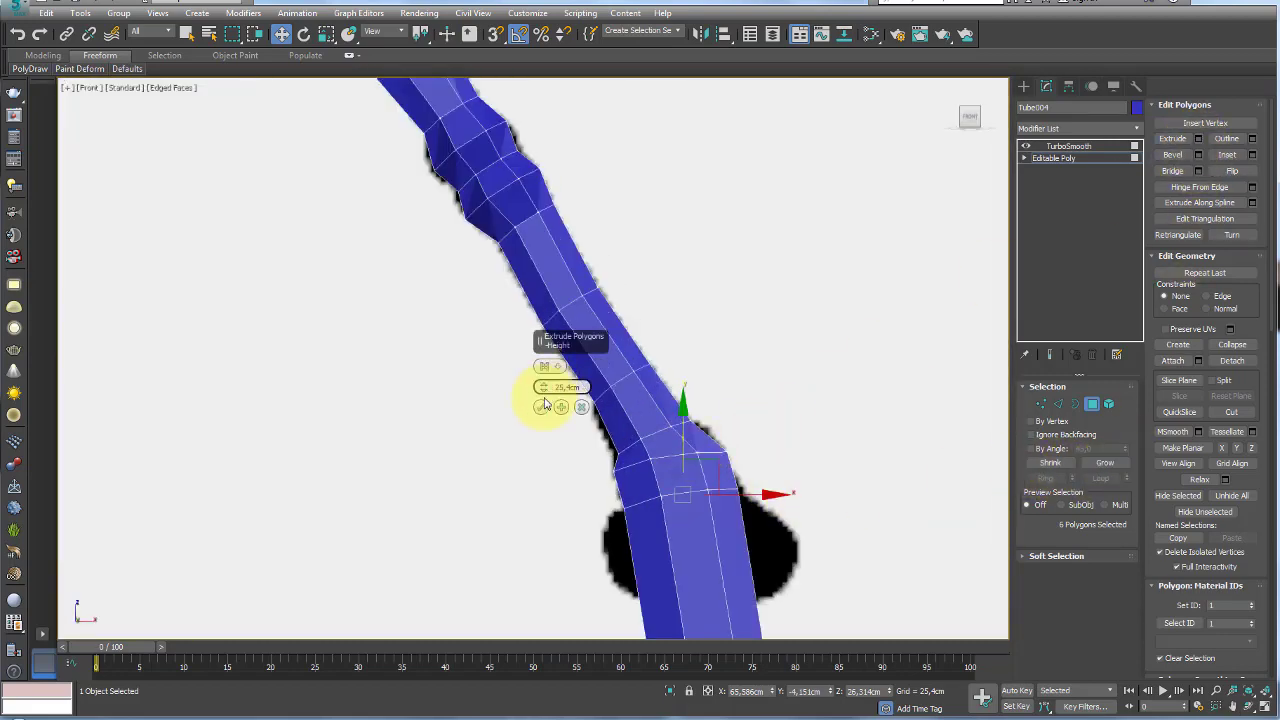
{"action": "right_click", "coordinate": [543, 389]}
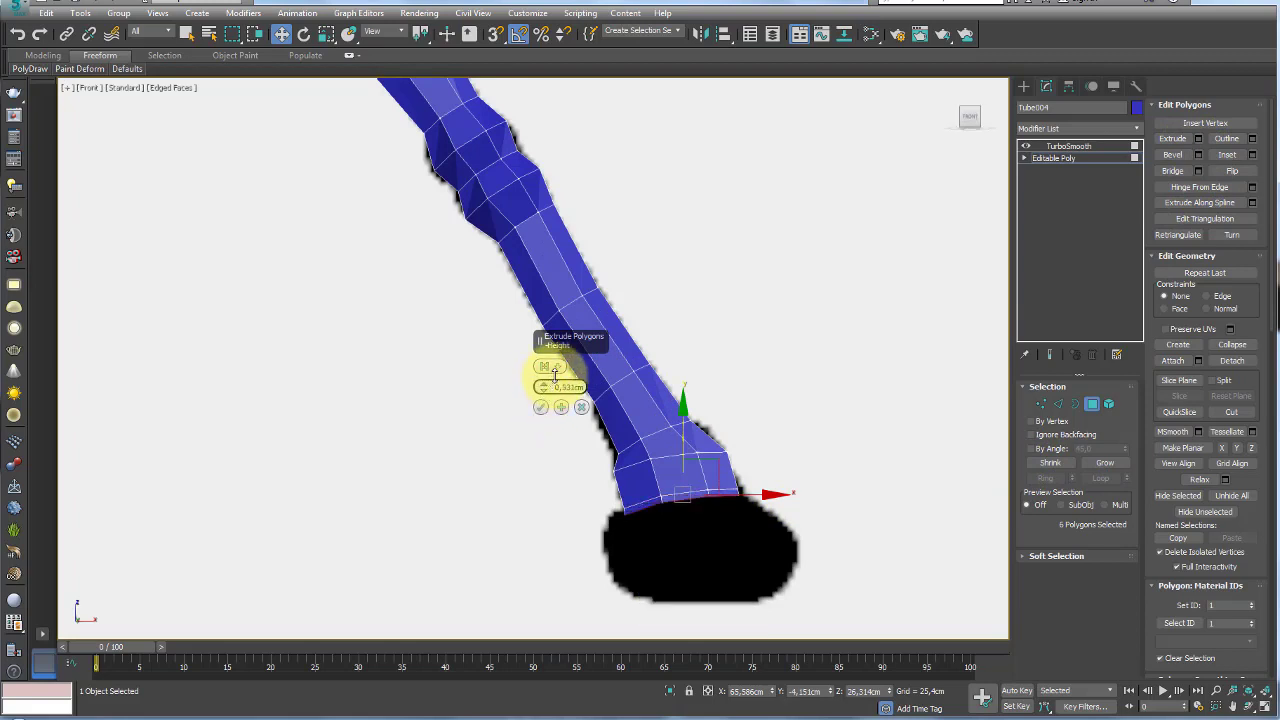
{"action": "left_click_drag", "start_coordinate": [555, 372], "coordinate": [552, 294]}
{"action": "left_click", "coordinate": [540, 406]}
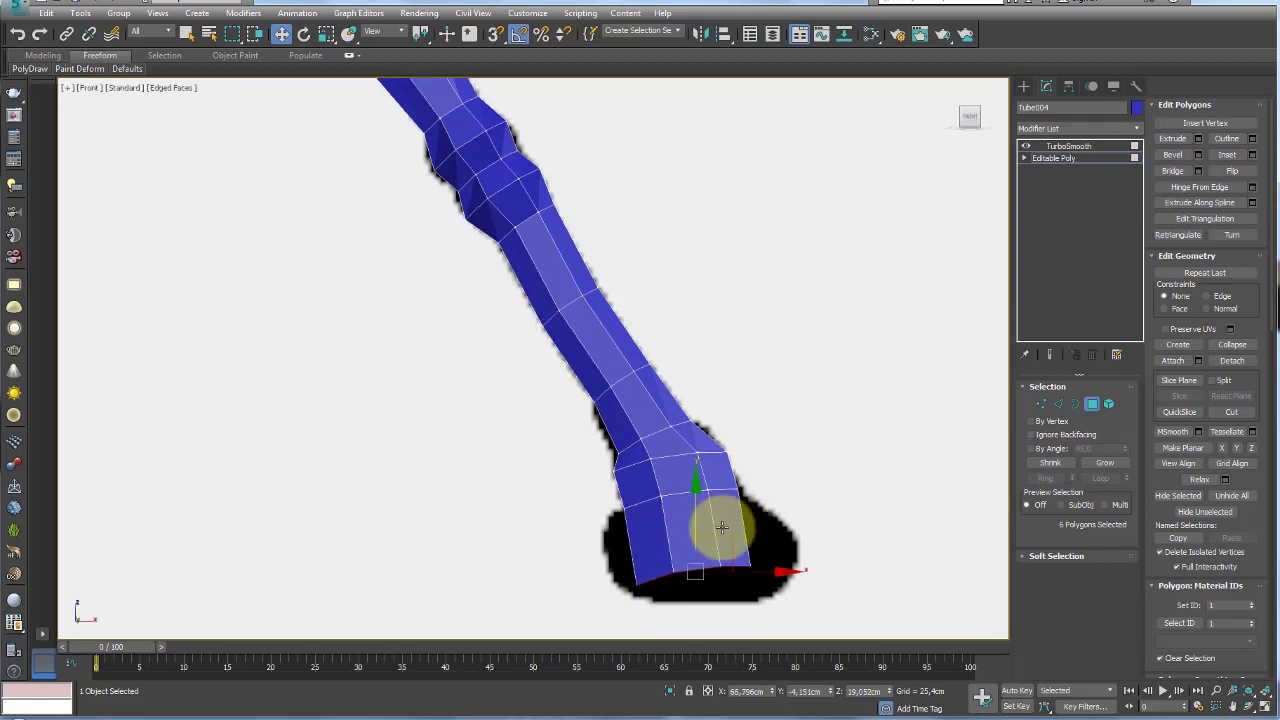
Adjust the extruded foot faces and grow the selection to the bottom polygon ring
{"action": "key", "text": "e"}
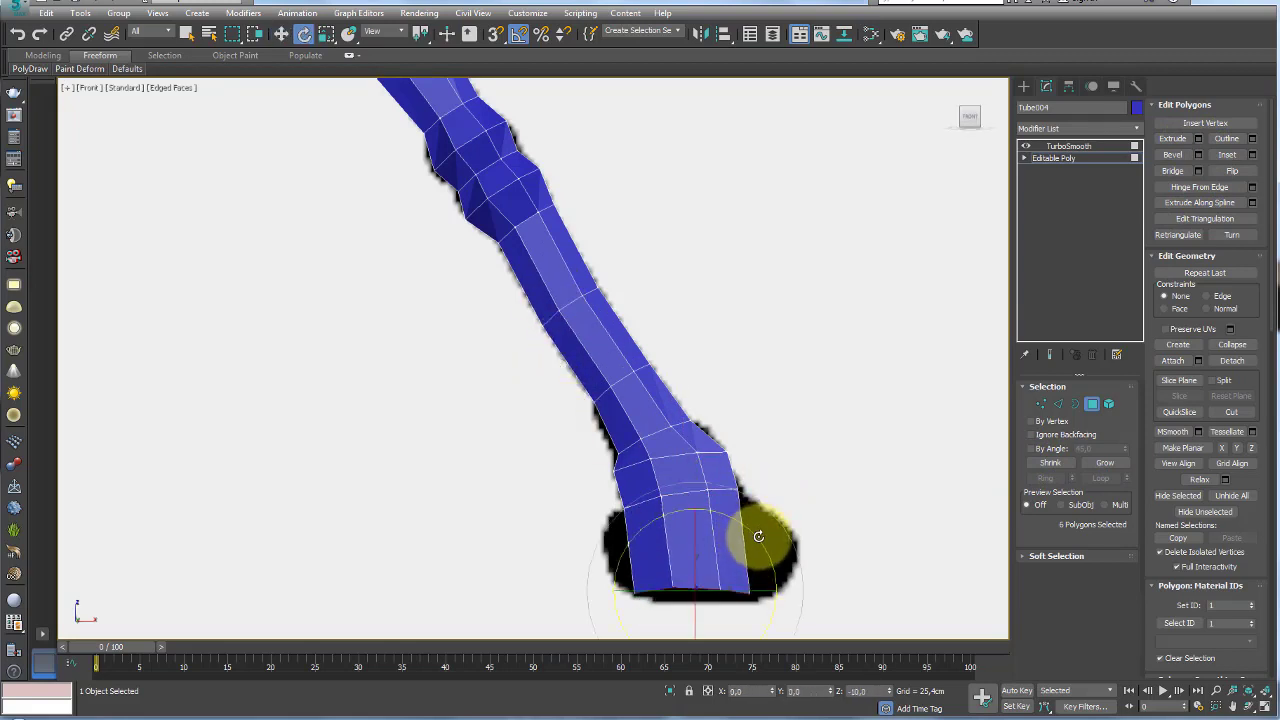
{"action": "key", "text": "w"}
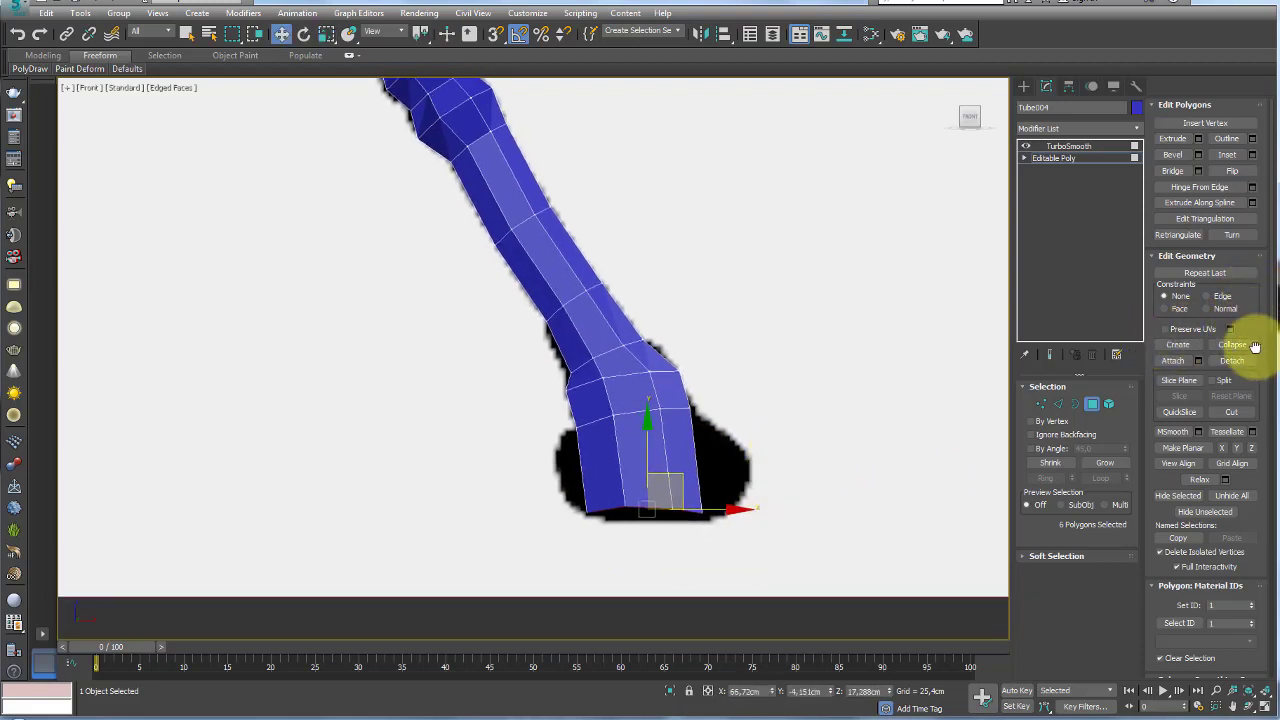
{"action": "scroll", "coordinate": [1254, 346], "scroll_direction": "down", "scroll_amount": 2}
{"action": "key", "text": "e"}
{"action": "key", "text": "r"}
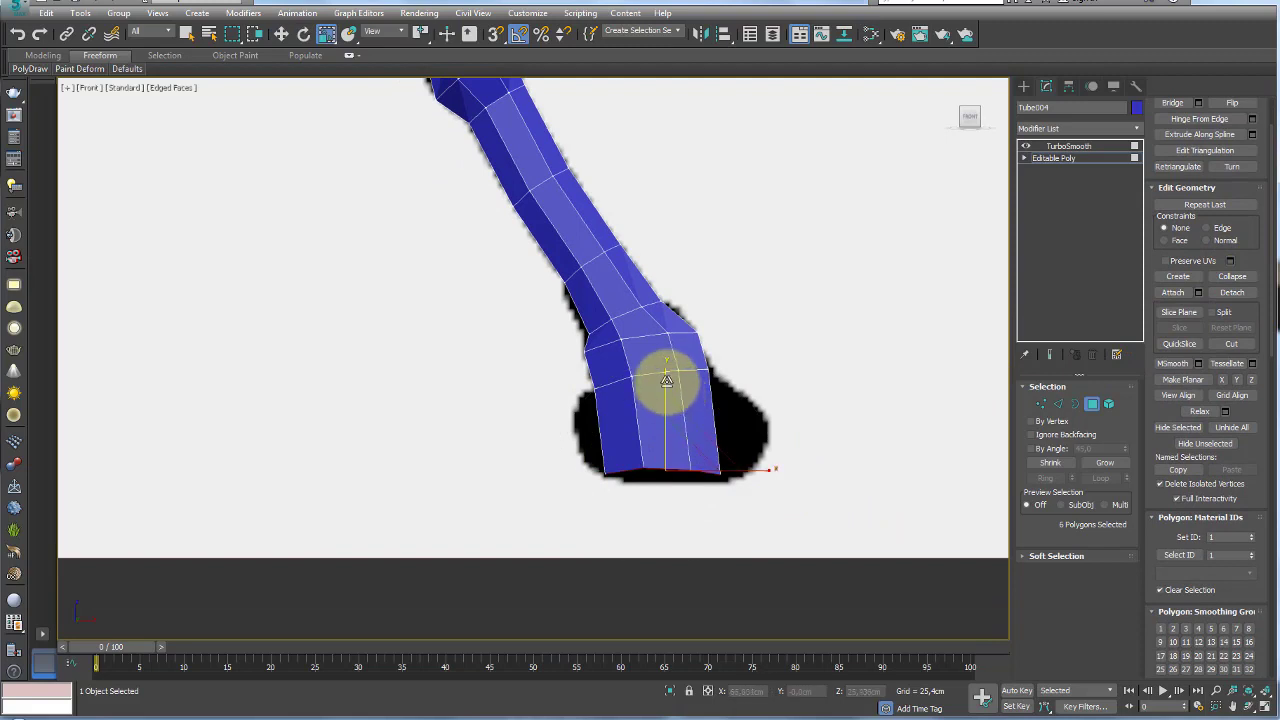
{"action": "key", "text": "w"}
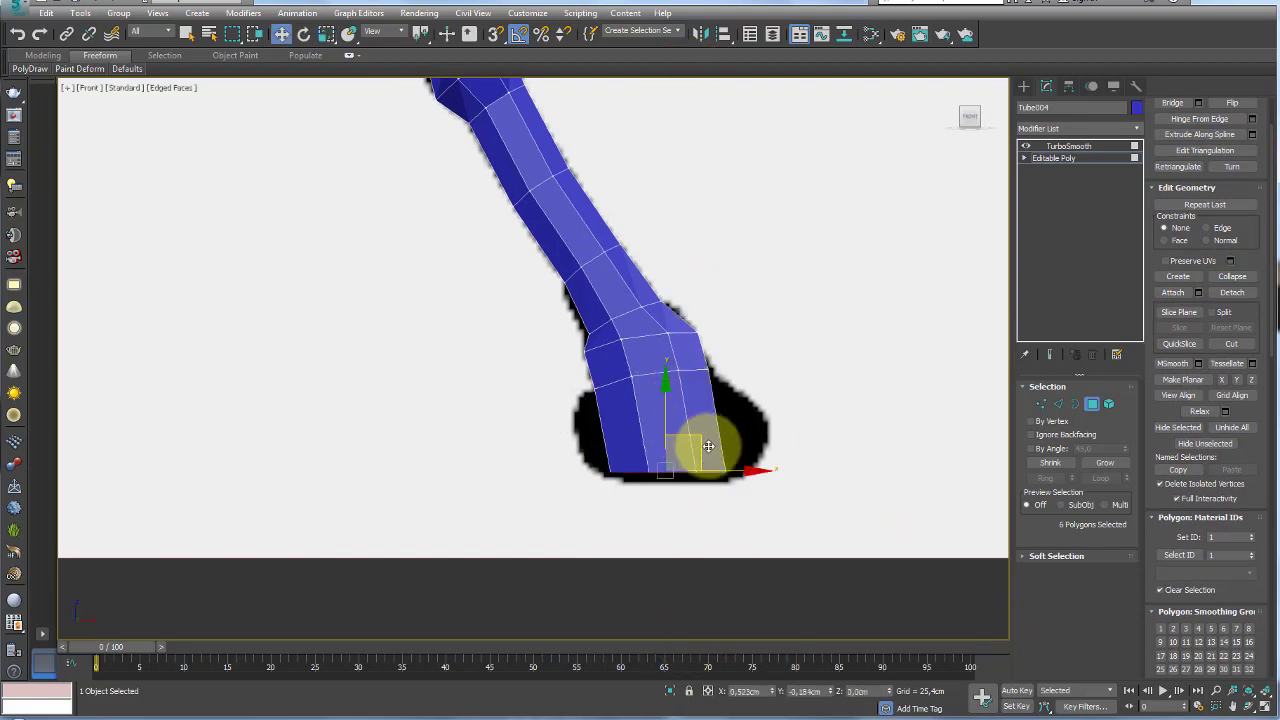
{"action": "key", "text": "r"}
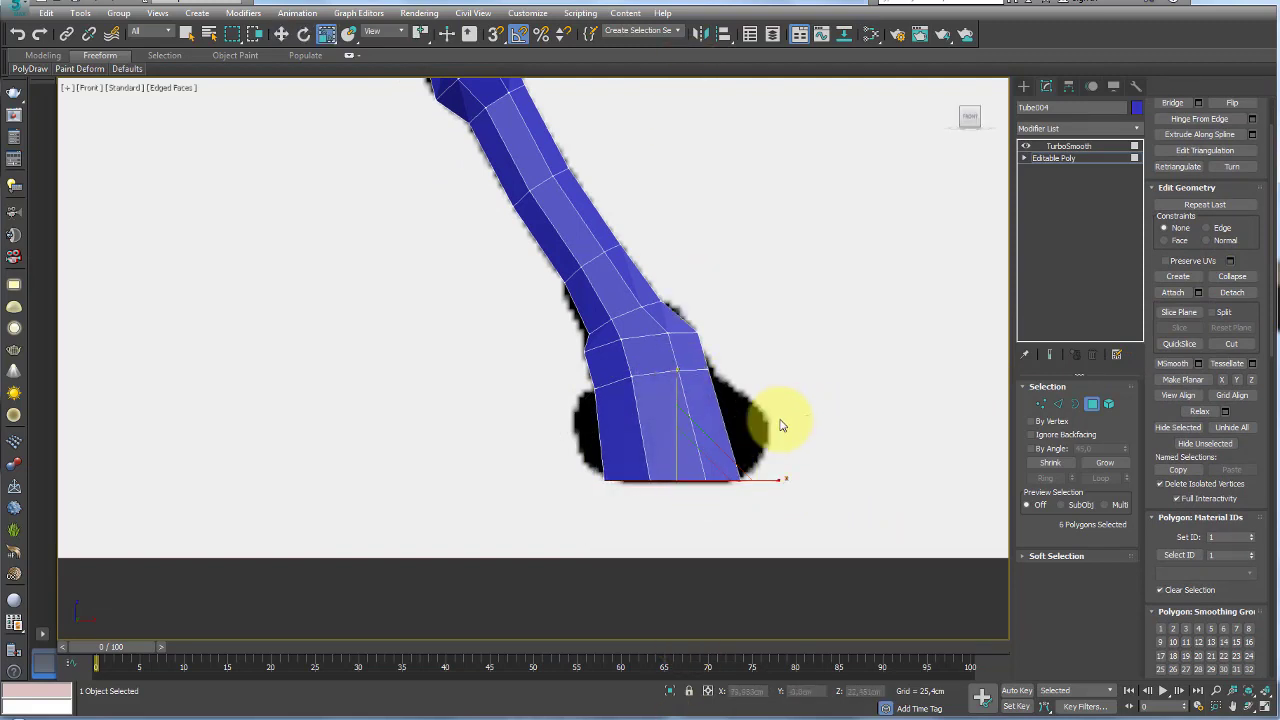
{"action": "key", "text": "ctrl+Page_Up"}
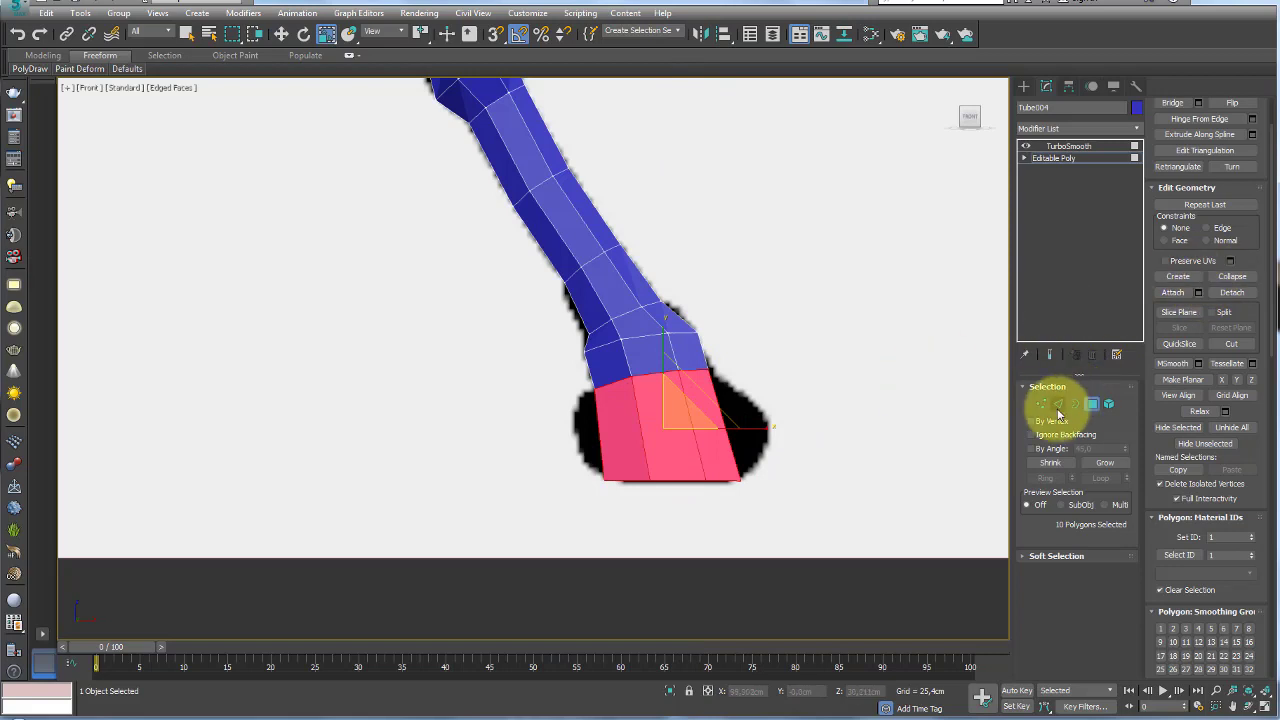
Connect two edge loops across the foot, then scale and move them to flare the base
{"action": "left_click", "coordinate": [1058, 405]}
{"action": "left_click", "coordinate": [1230, 190]}
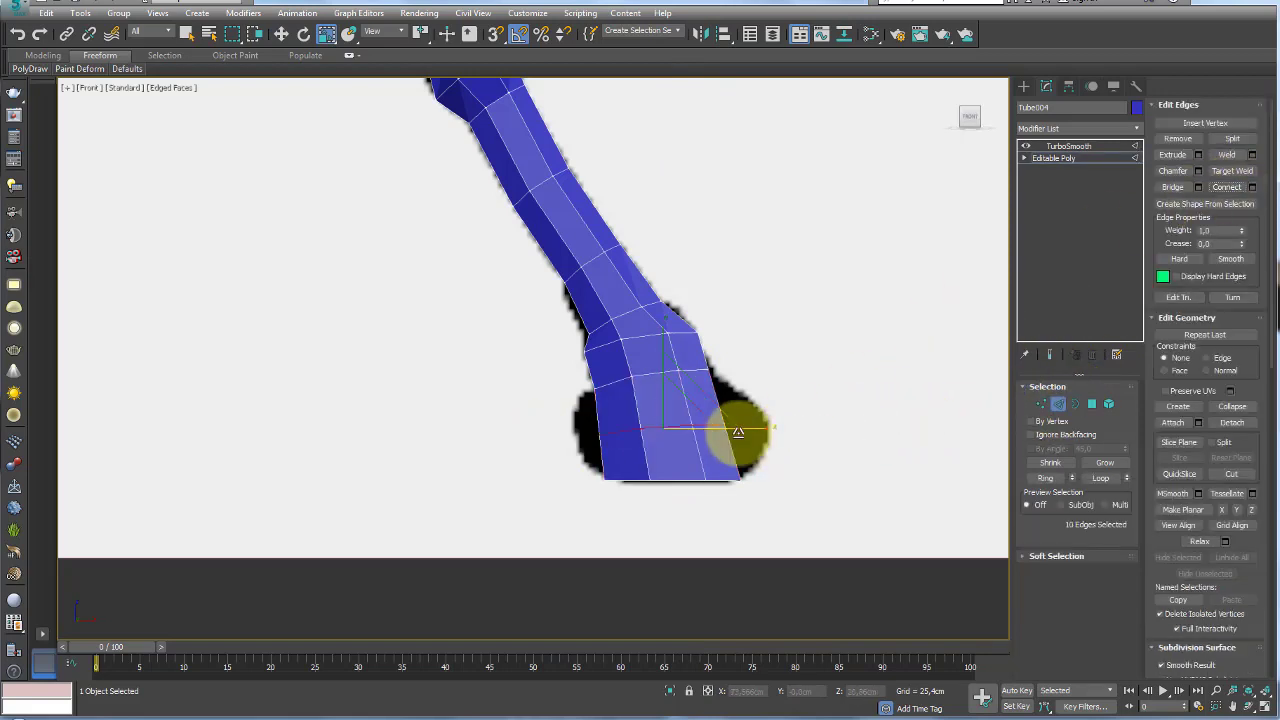
{"action": "left_click_drag", "start_coordinate": [695, 424], "coordinate": [766, 428]}
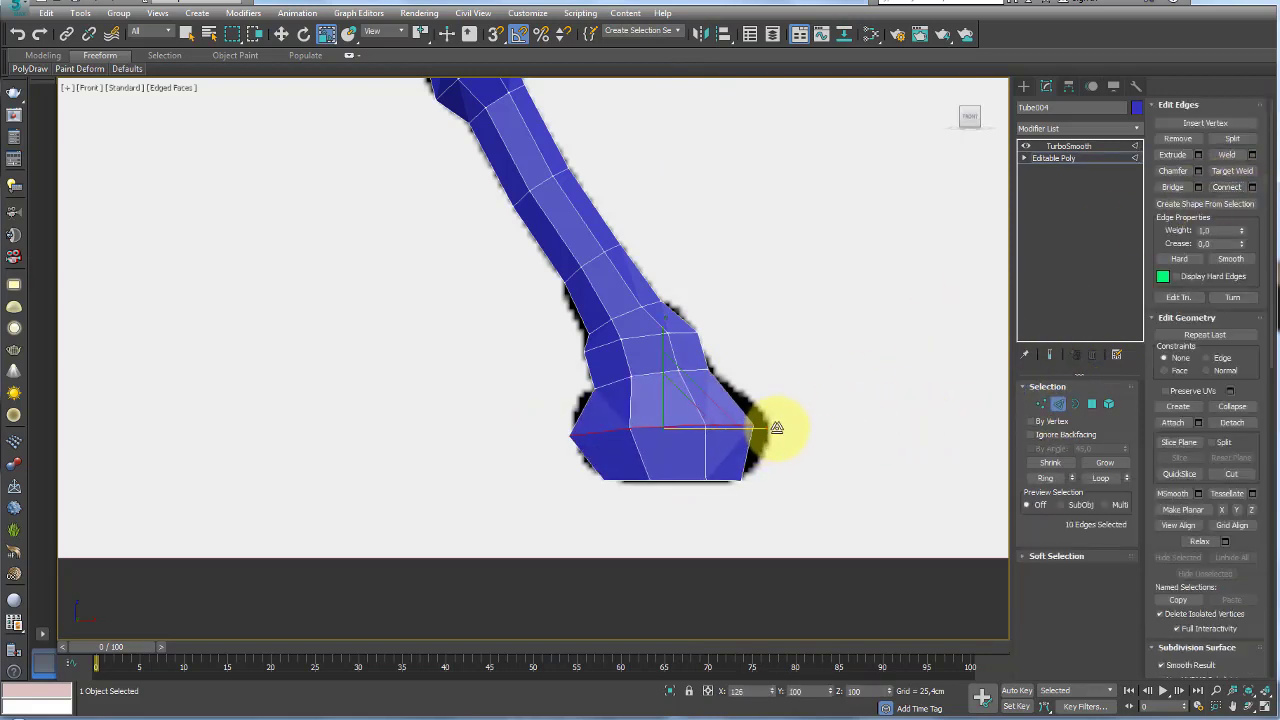
{"action": "key", "text": "w"}
{"action": "left_click_drag", "start_coordinate": [696, 399], "coordinate": [717, 440]}
{"action": "left_click", "coordinate": [1226, 187]}
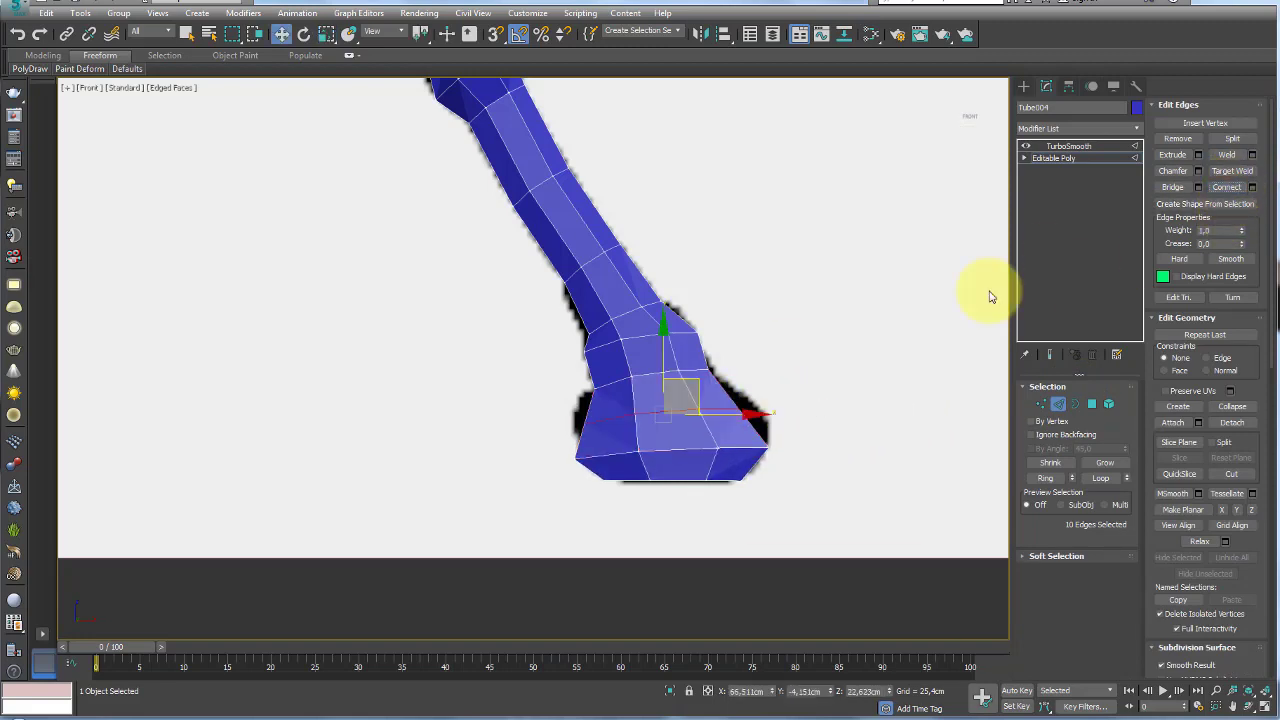
{"action": "key", "text": "r"}
{"action": "left_click_drag", "start_coordinate": [702, 400], "coordinate": [705, 390]}
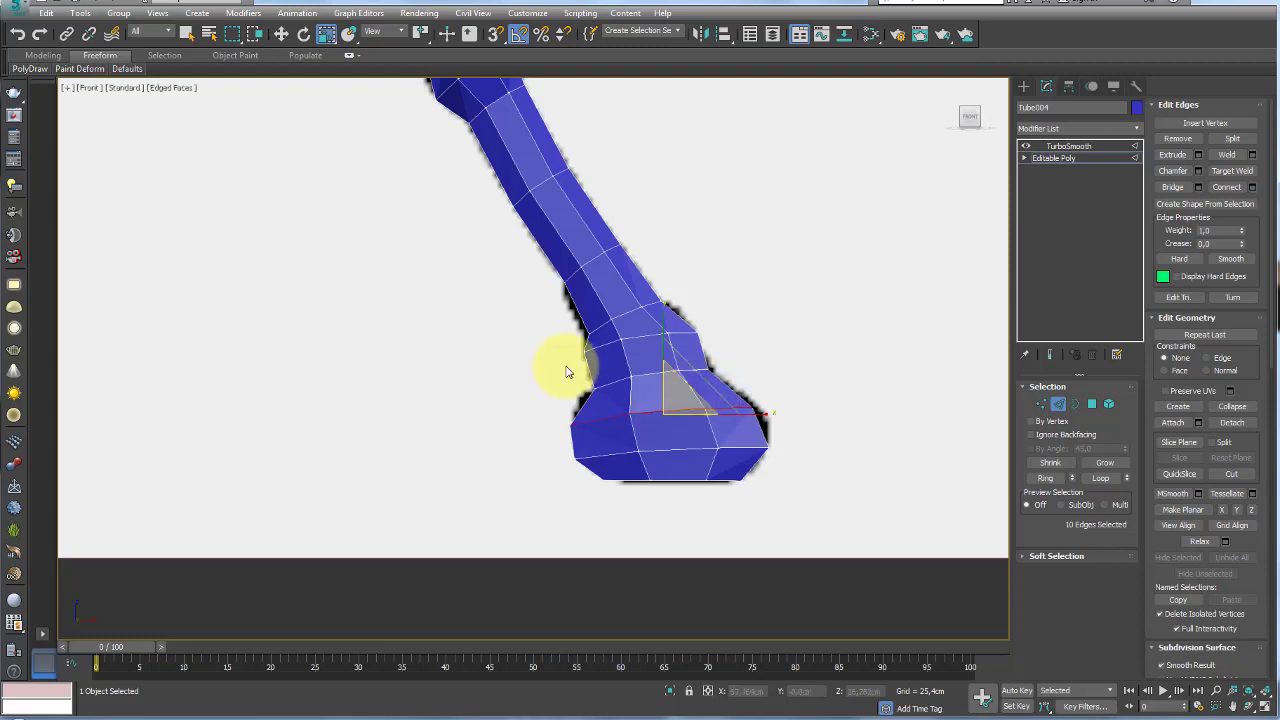
{"action": "scroll", "coordinate": [565, 372], "scroll_direction": "down", "scroll_amount": 5}
{"action": "middle_click_drag", "start_coordinate": [563, 366], "coordinate": [429, 420]}
{"action": "scroll", "coordinate": [534, 406], "scroll_direction": "up", "scroll_amount": 5}
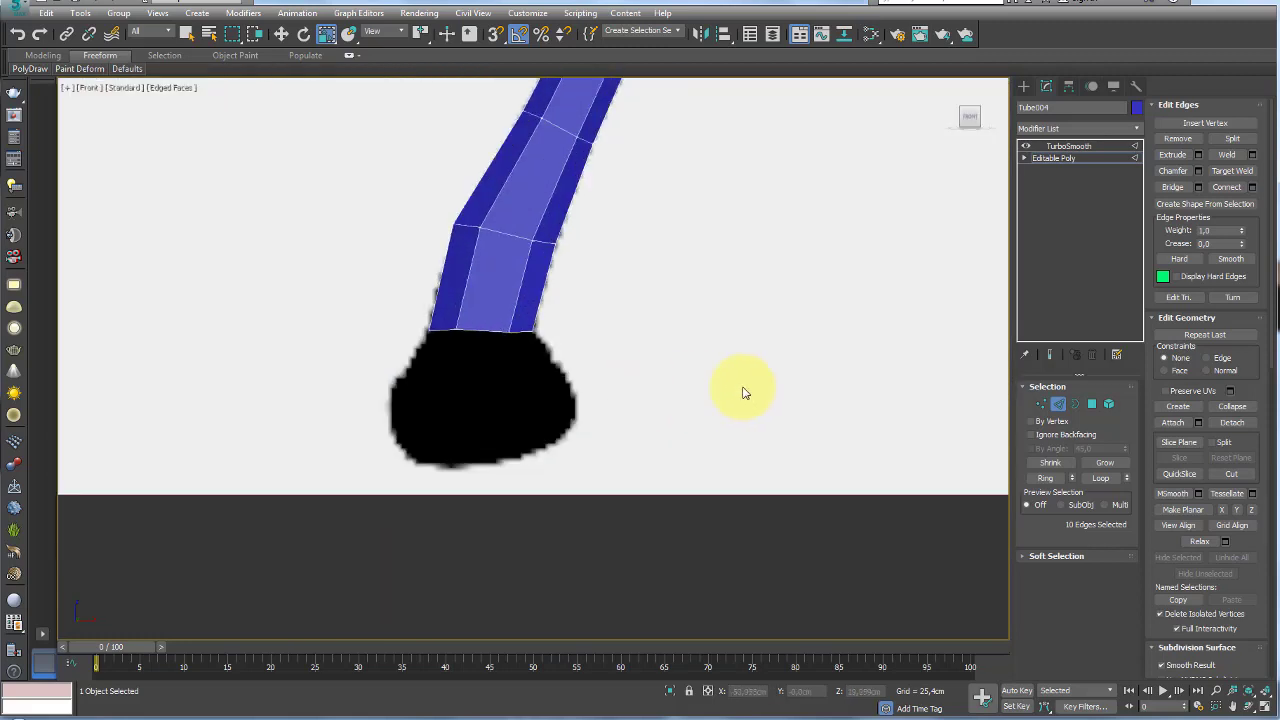
Select the other lower leg's bottom polygons and extrude them in front view
{"action": "left_click", "coordinate": [1091, 404]}
{"action": "left_click_drag", "start_coordinate": [668, 430], "coordinate": [318, 262]}
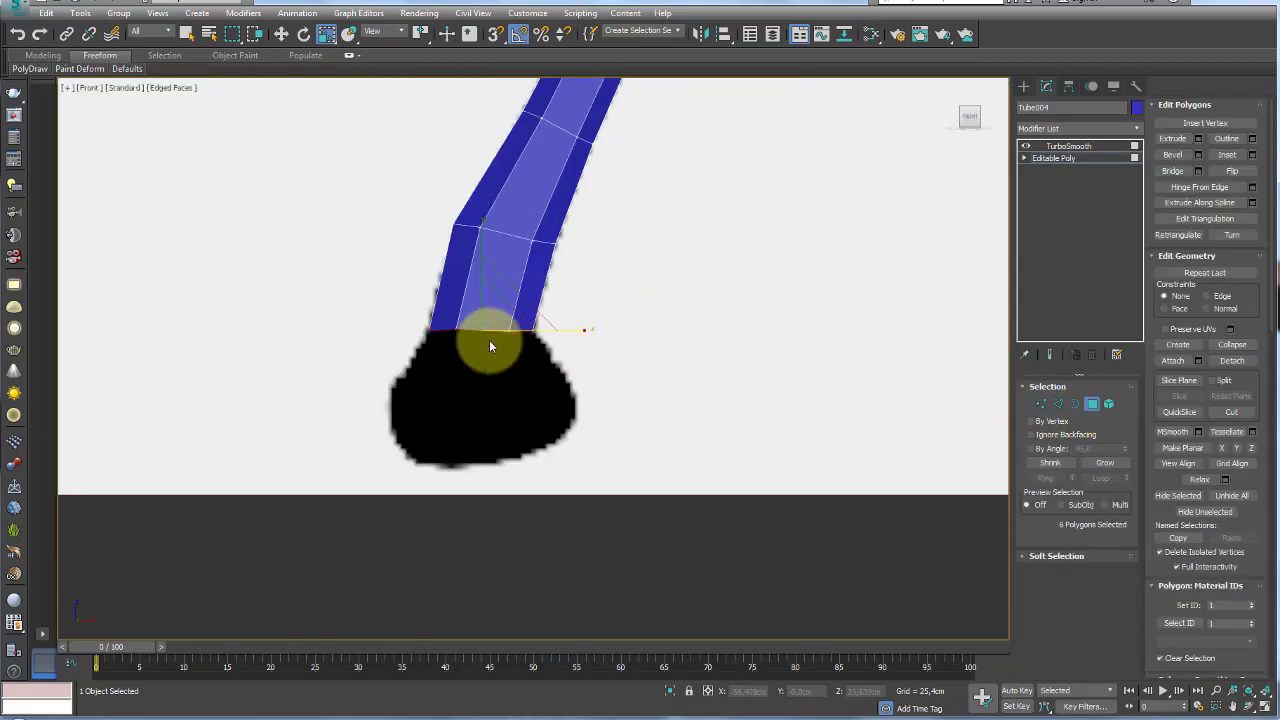
{"action": "left_click", "coordinate": [525, 292]}
{"action": "middle_click_drag", "start_coordinate": [580, 355], "coordinate": [564, 380], "text": "alt"}
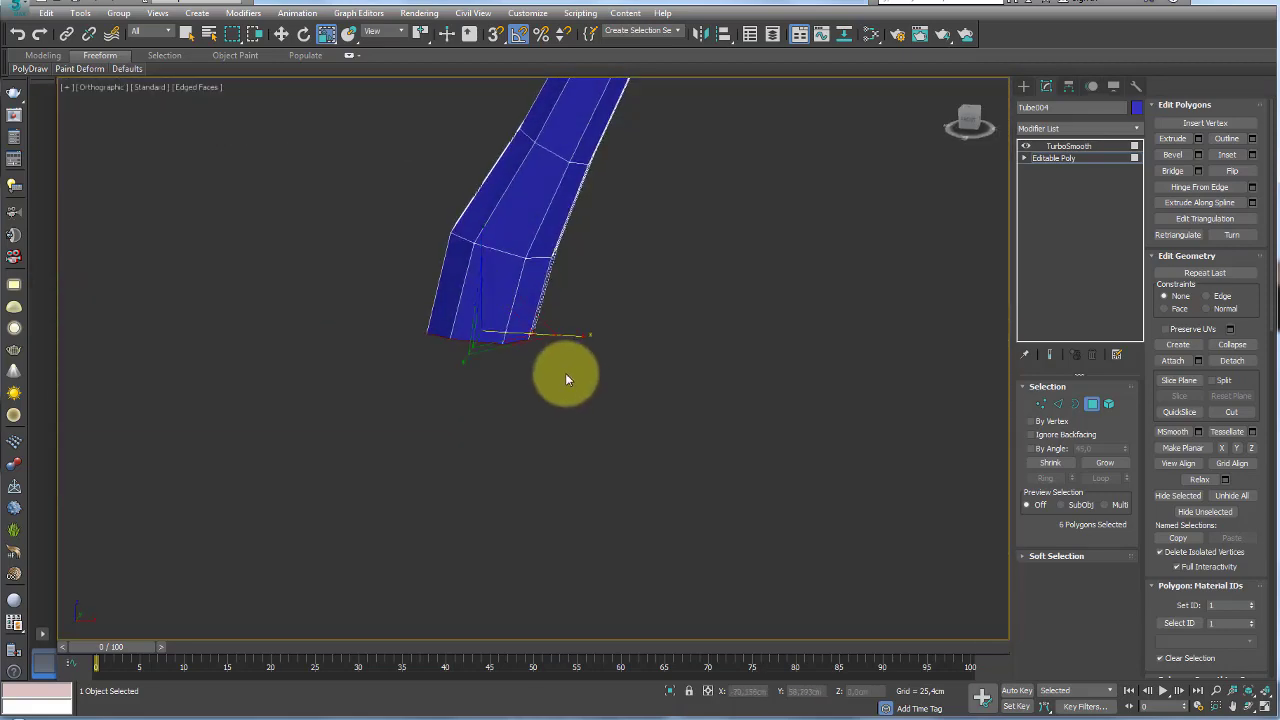
{"action": "key", "text": "f"}
{"action": "scroll", "coordinate": [560, 385], "scroll_direction": "up", "scroll_amount": 3}
{"action": "scroll", "coordinate": [575, 360], "scroll_direction": "up", "scroll_amount": 5}
{"action": "scroll", "coordinate": [580, 345], "scroll_direction": "up", "scroll_amount": 3}
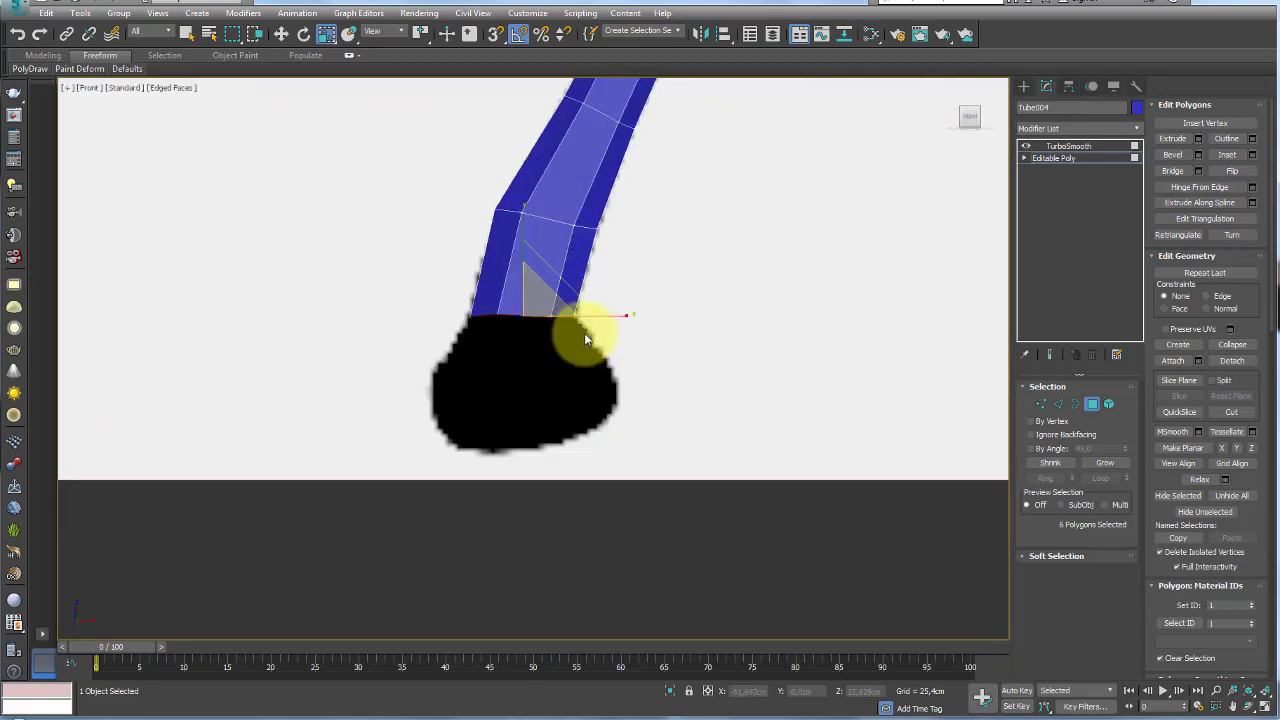
{"action": "left_click", "coordinate": [1190, 142]}
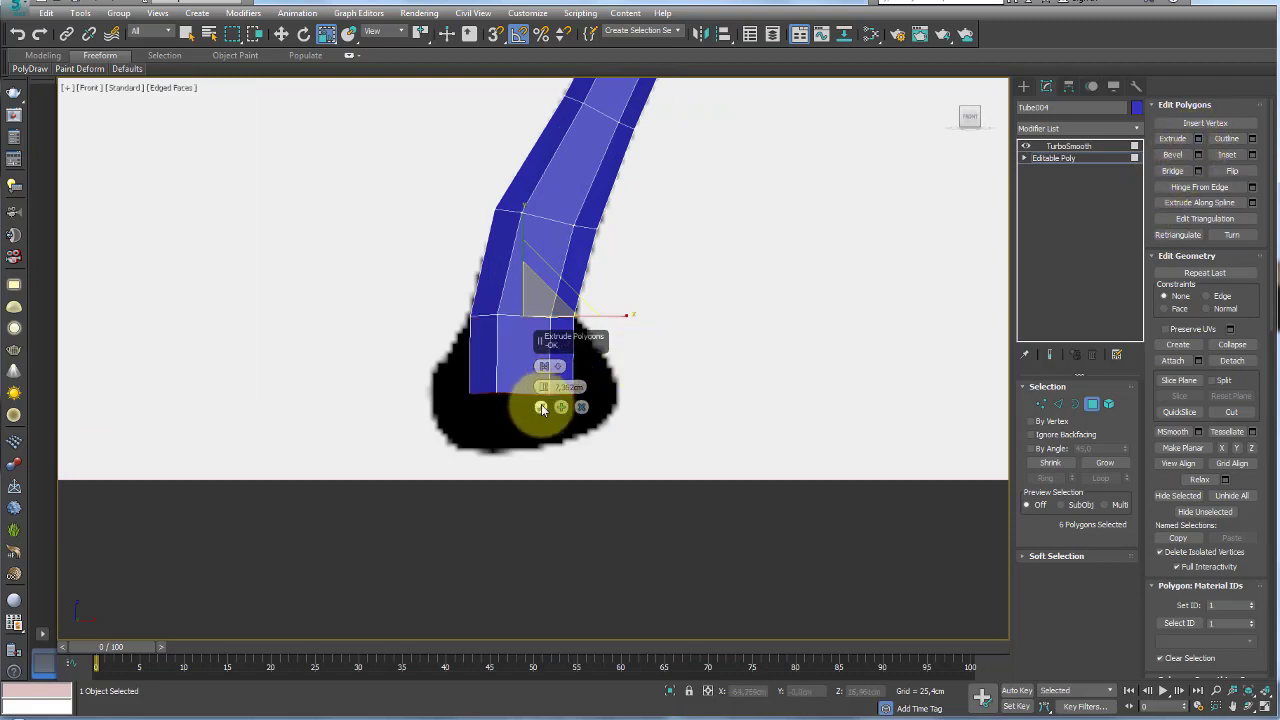
{"action": "left_click", "coordinate": [541, 407]}
Push the foot bottom down about 2.6 cm and scale it wider
{"action": "middle_click_drag", "start_coordinate": [543, 366], "coordinate": [471, 400]}
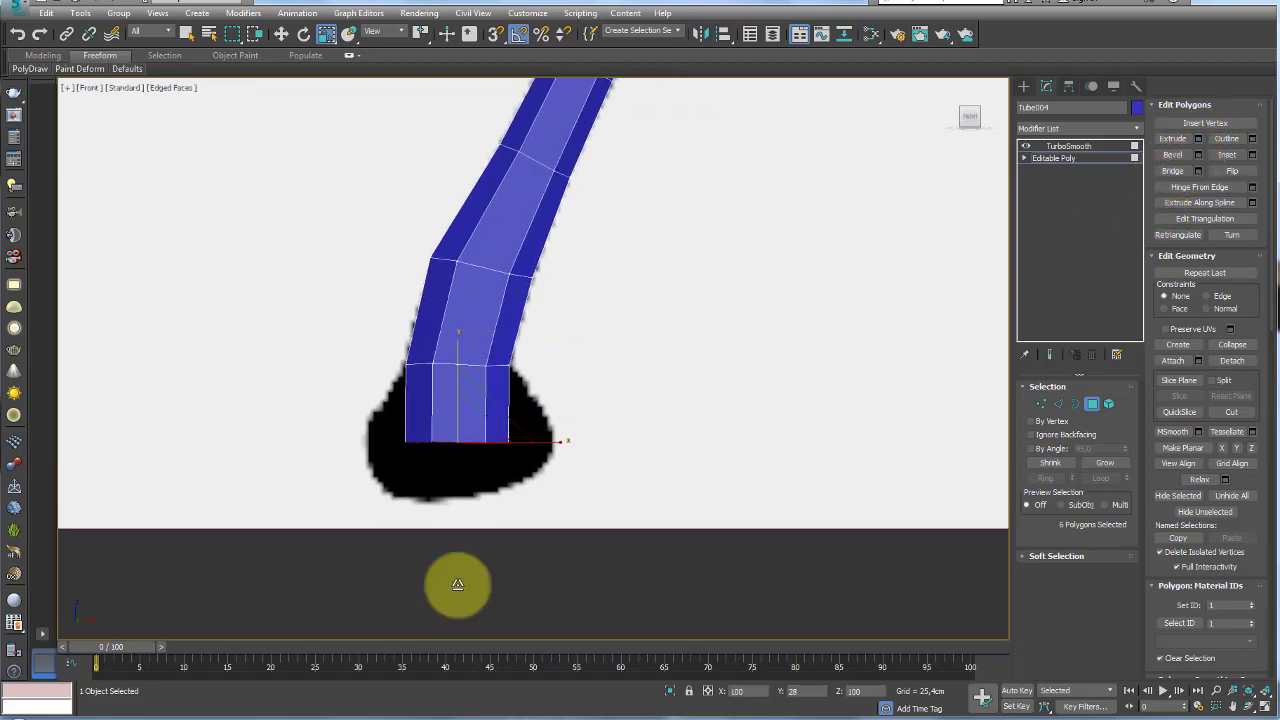
{"action": "key", "text": "w"}
{"action": "left_click_drag", "start_coordinate": [457, 366], "coordinate": [462, 396]}
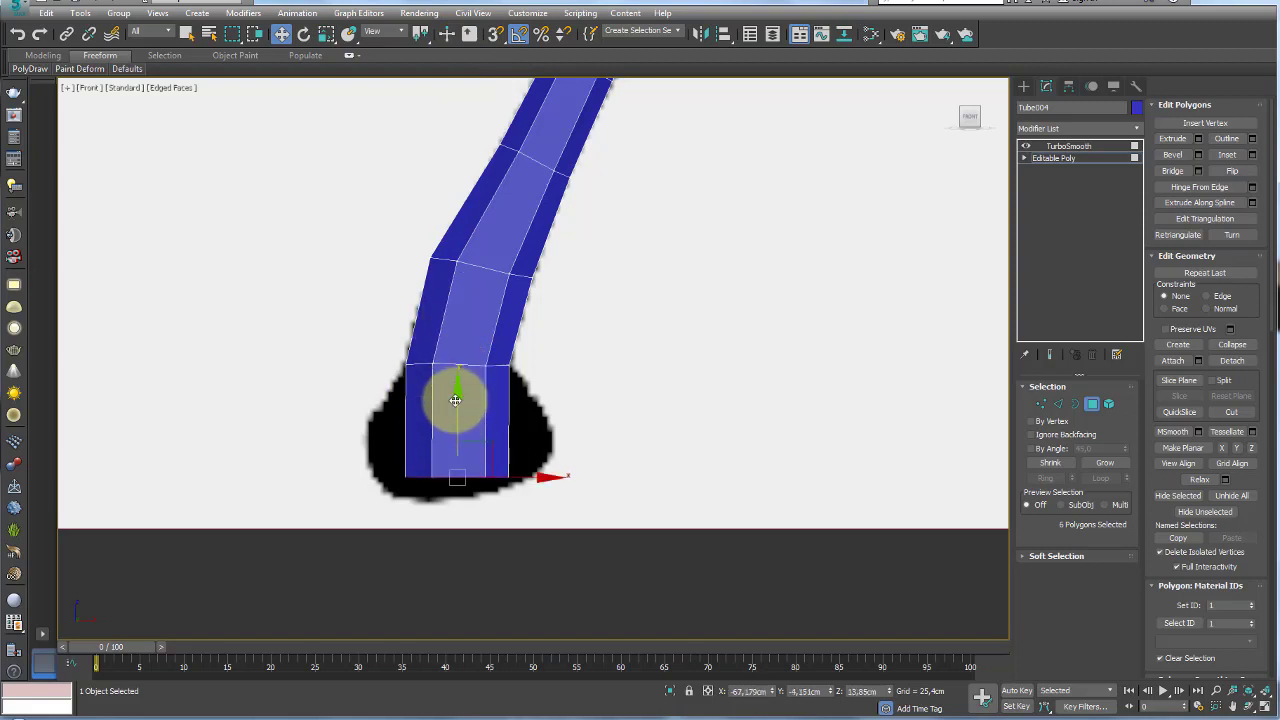
{"action": "left_click_drag", "start_coordinate": [457, 401], "coordinate": [460, 400]}
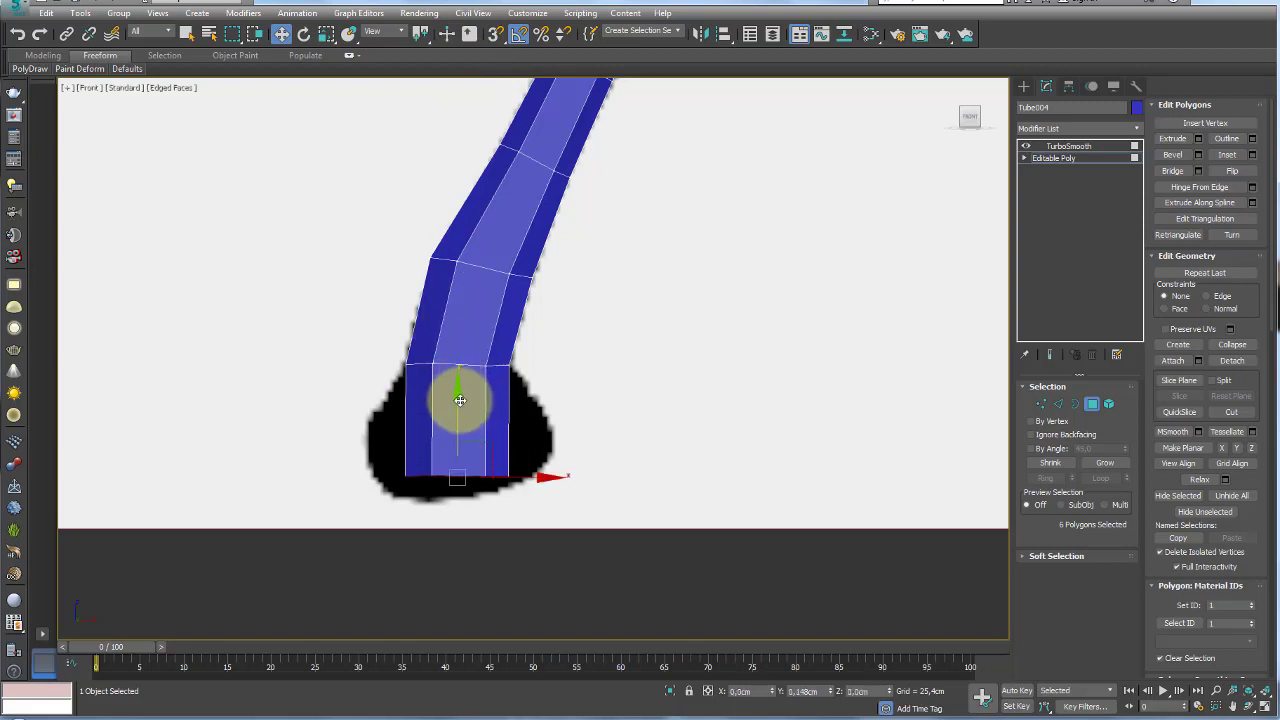
{"action": "key", "text": "r"}
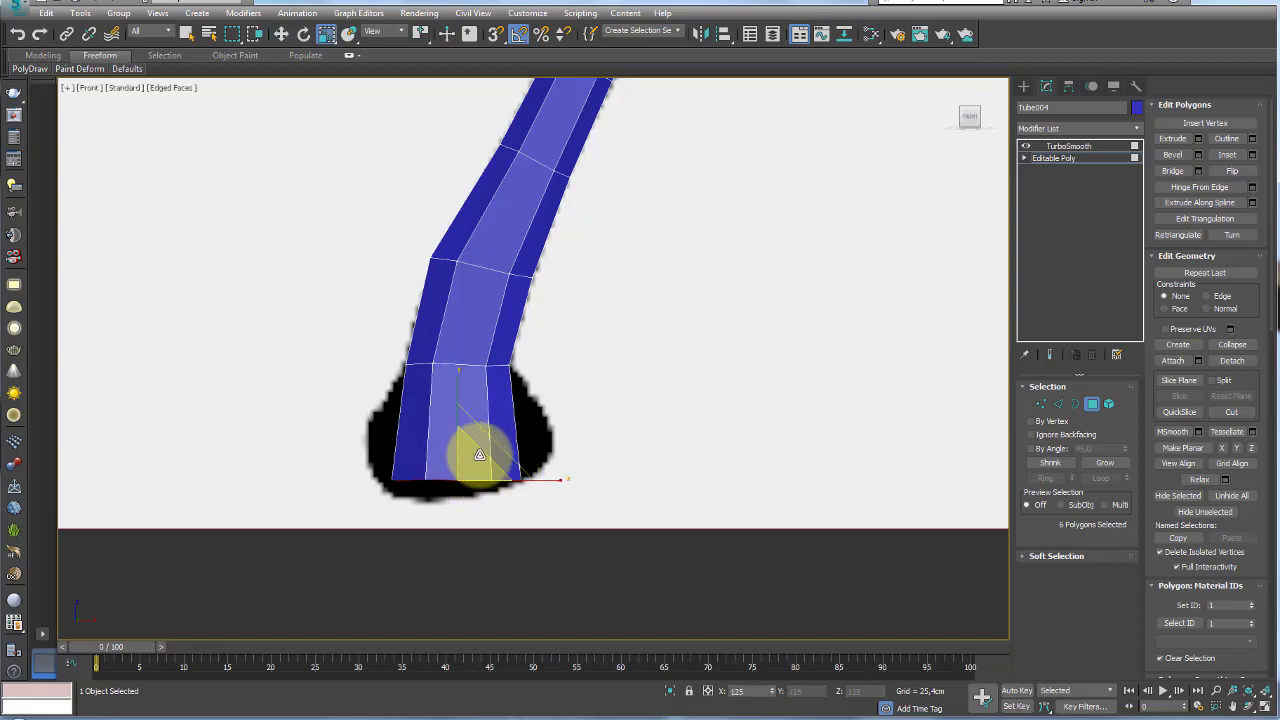
{"action": "mouse_move", "coordinate": [471, 449]}
{"action": "left_mouse_down"}
{"action": "mouse_move", "coordinate": [561, 484]}
{"action": "mouse_move", "coordinate": [580, 476]}
{"action": "left_mouse_up"}
{"action": "left_click_drag", "start_coordinate": [303, 443], "coordinate": [302, 444]}
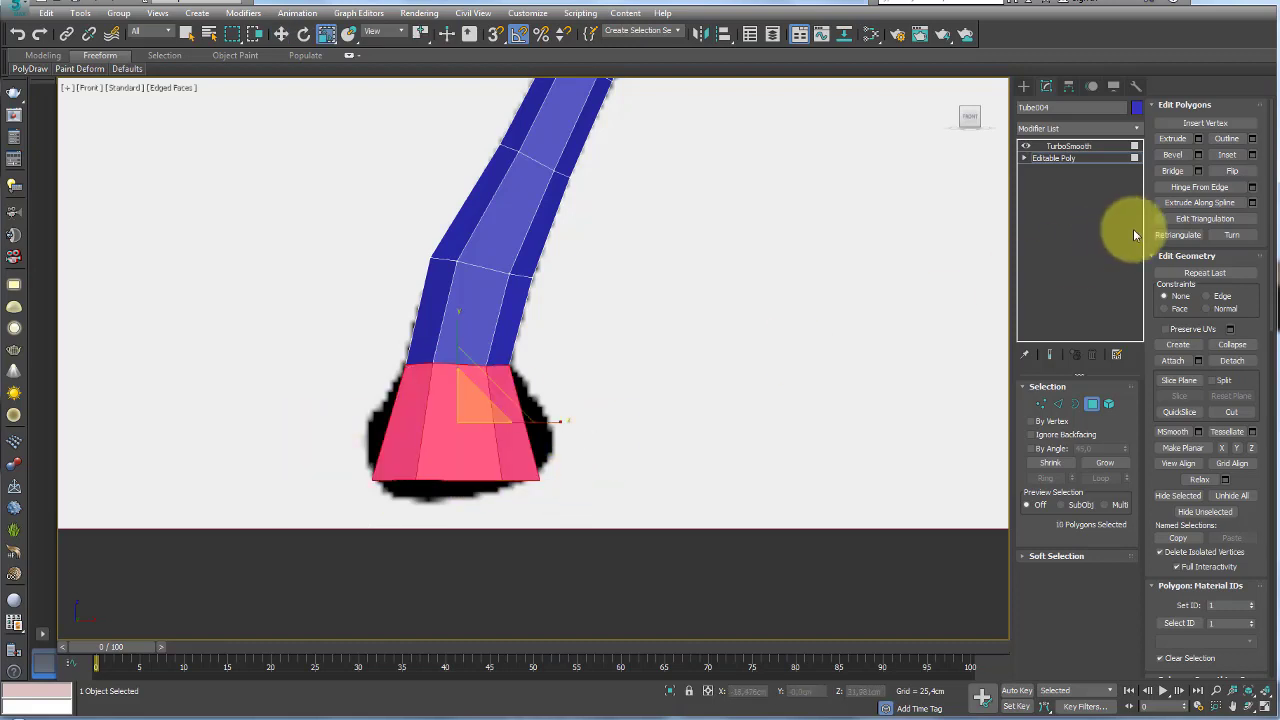
Connect two edge loops across the foot and reshape them into a flared base
{"action": "left_click", "coordinate": [1057, 404]}
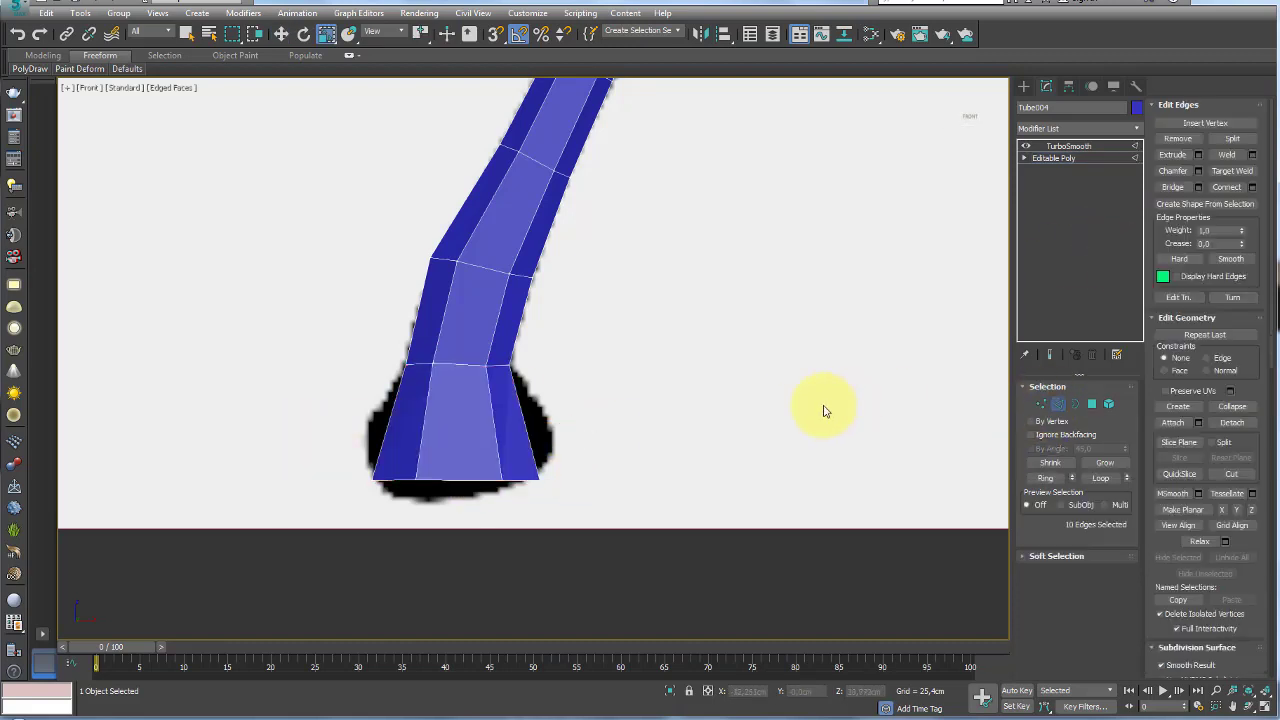
{"action": "left_click", "coordinate": [1228, 187]}
{"action": "key", "text": "w"}
{"action": "mouse_move", "coordinate": [480, 409]}
{"action": "left_mouse_down"}
{"action": "mouse_move", "coordinate": [477, 385]}
{"action": "mouse_move", "coordinate": [487, 407]}
{"action": "left_mouse_up"}
{"action": "key", "text": "e"}
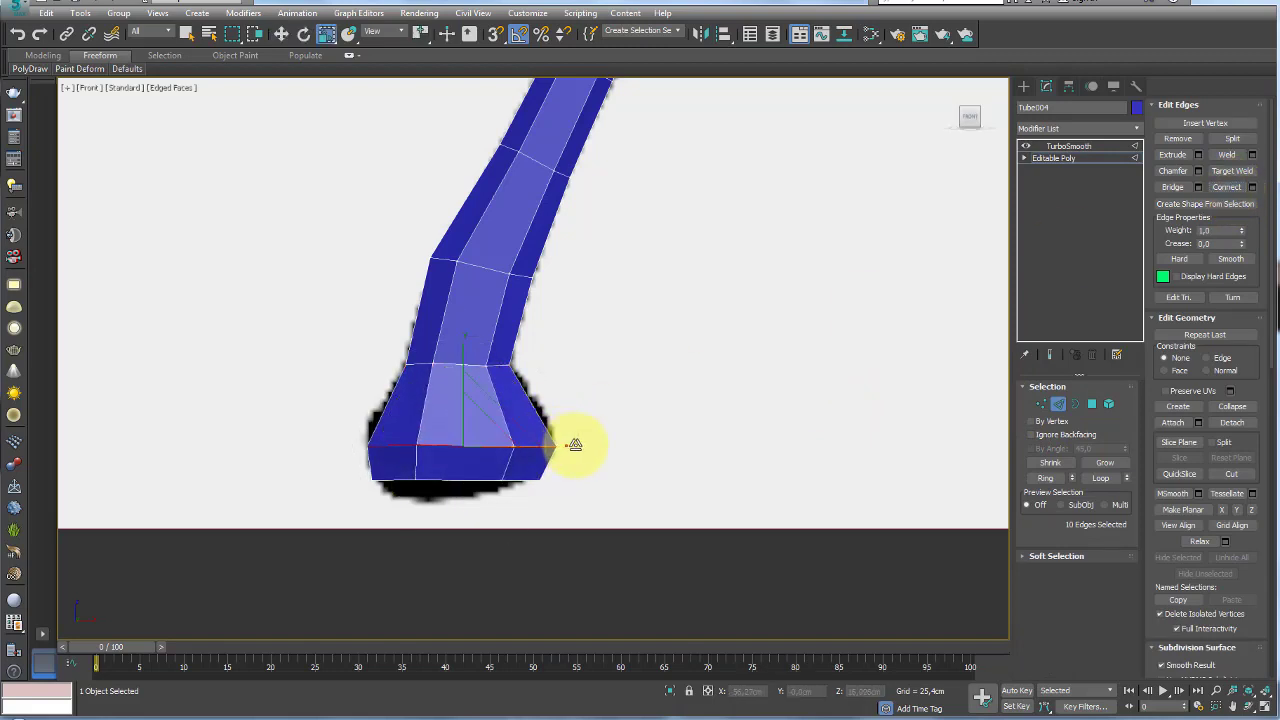
{"action": "left_click_drag", "start_coordinate": [581, 444], "coordinate": [523, 443]}
{"action": "key", "text": "w"}
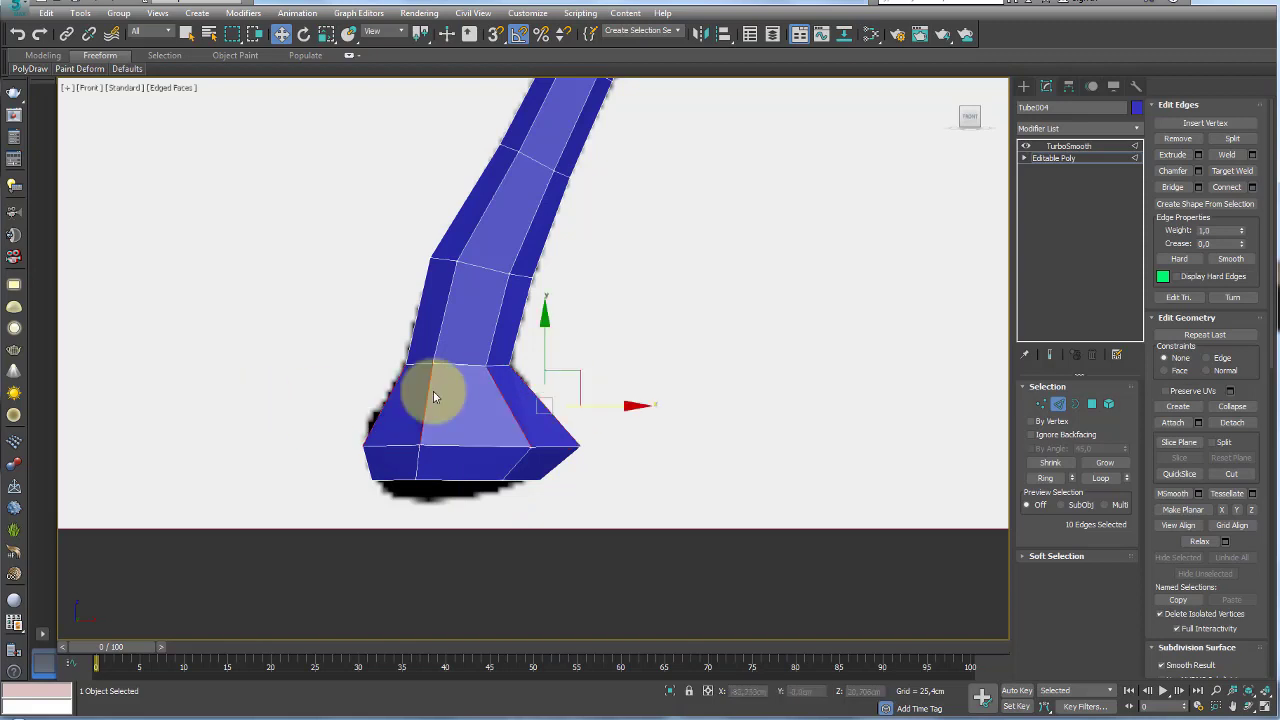
{"action": "left_click", "coordinate": [1232, 187]}
{"action": "key", "text": "e"}
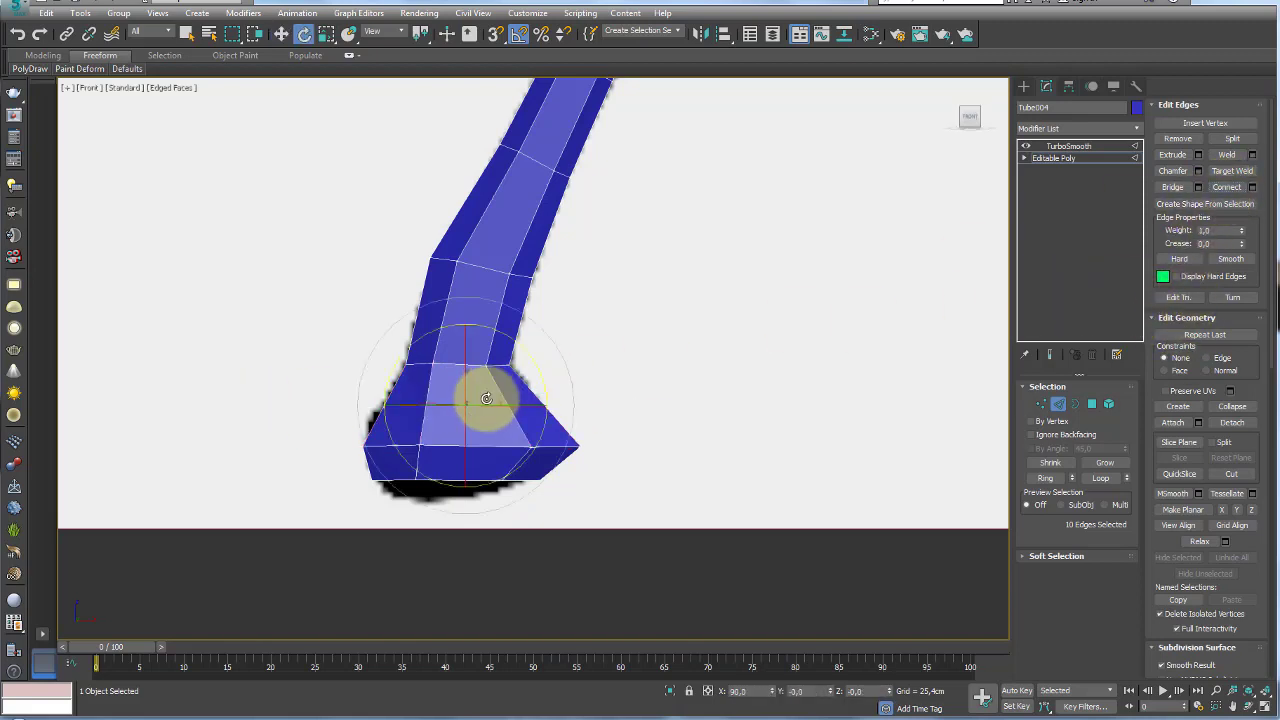
{"action": "key", "text": "r"}
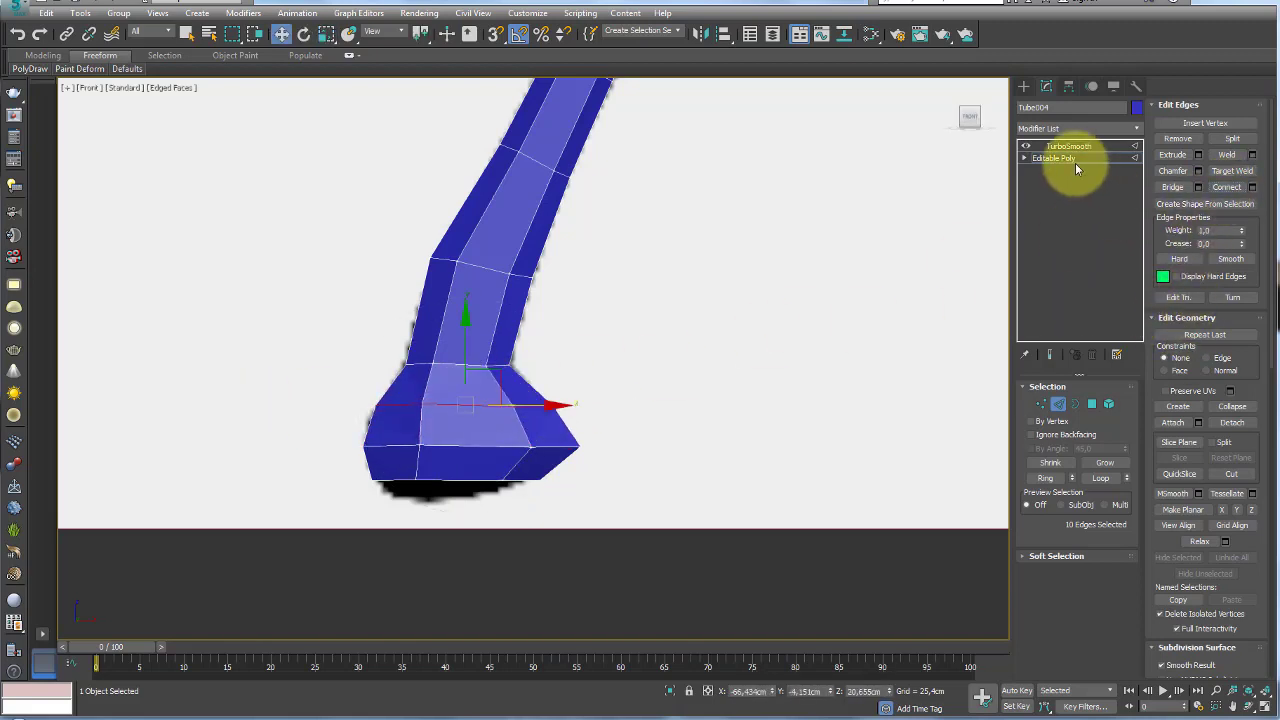
Show the TurboSmooth result and view the smoothed bench leg in Perspective
{"action": "left_click", "coordinate": [1069, 146]}
{"action": "middle_click_drag", "start_coordinate": [670, 303], "coordinate": [550, 343]}
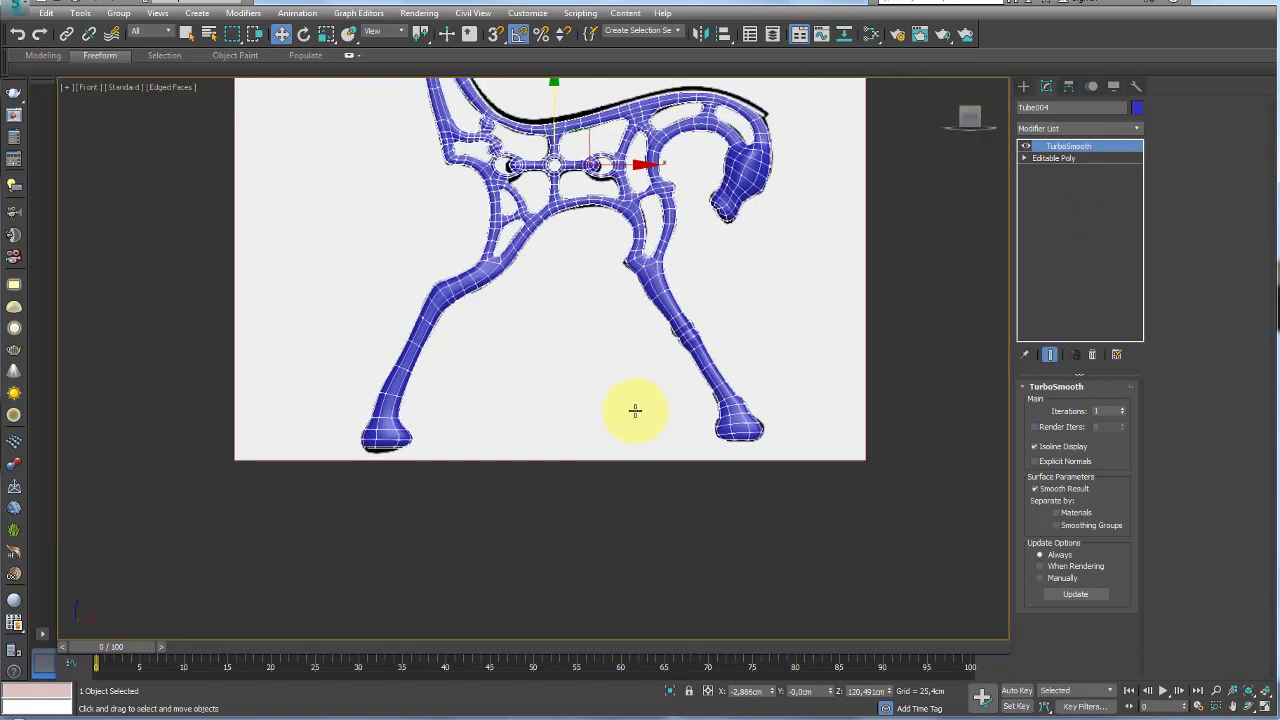
{"action": "key", "text": "p"}
{"action": "mouse_move", "coordinate": [674, 451]}
{"action": "middle_mouse_down", "text": "alt"}
{"action": "mouse_move", "coordinate": [574, 474]}
{"action": "mouse_move", "coordinate": [666, 523]}
{"action": "mouse_move", "coordinate": [560, 314]}
{"action": "mouse_move", "coordinate": [603, 386]}
{"action": "mouse_move", "coordinate": [600, 375]}
{"action": "mouse_move", "coordinate": [596, 392]}
{"action": "middle_mouse_up", "text": "alt"}
{"action": "scroll", "coordinate": [574, 474], "scroll_direction": "down", "scroll_amount": 5}
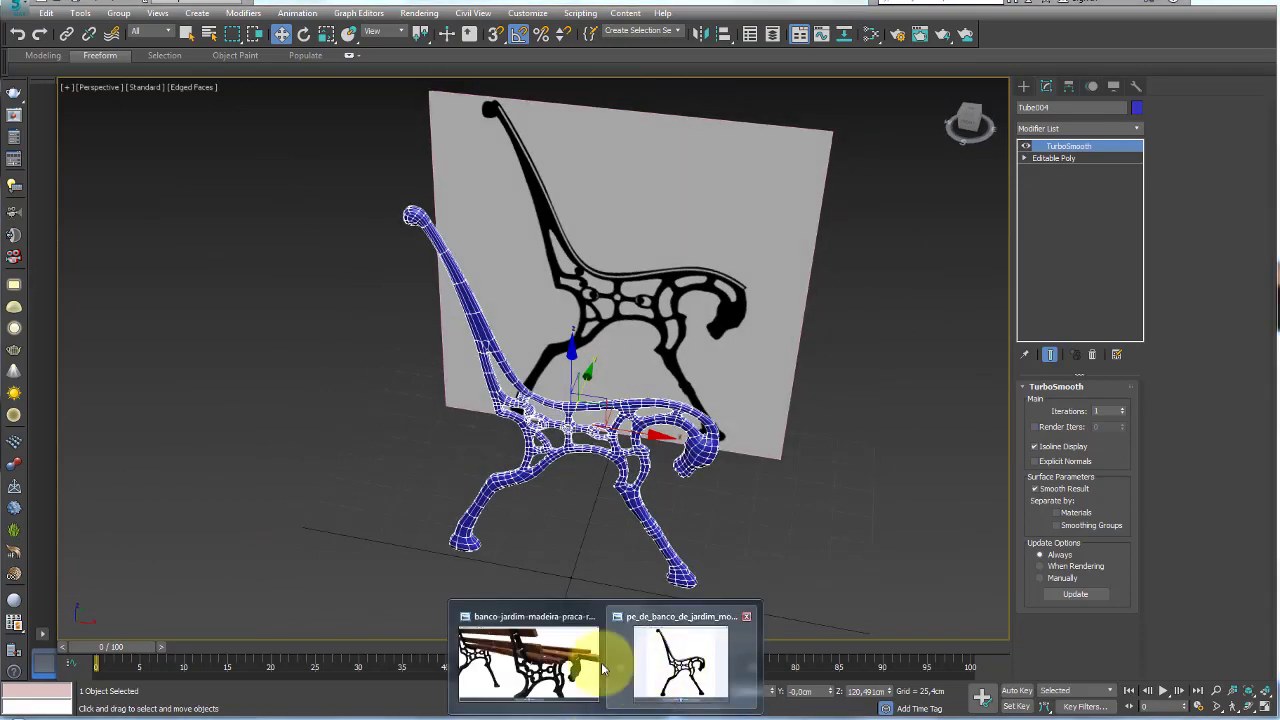
Open the bench reference photo and zoom in on the bolts on the cast-iron leg
{"action": "left_click", "coordinate": [530, 672]}
{"action": "scroll", "coordinate": [760, 405], "scroll_direction": "down", "scroll_amount": 2}
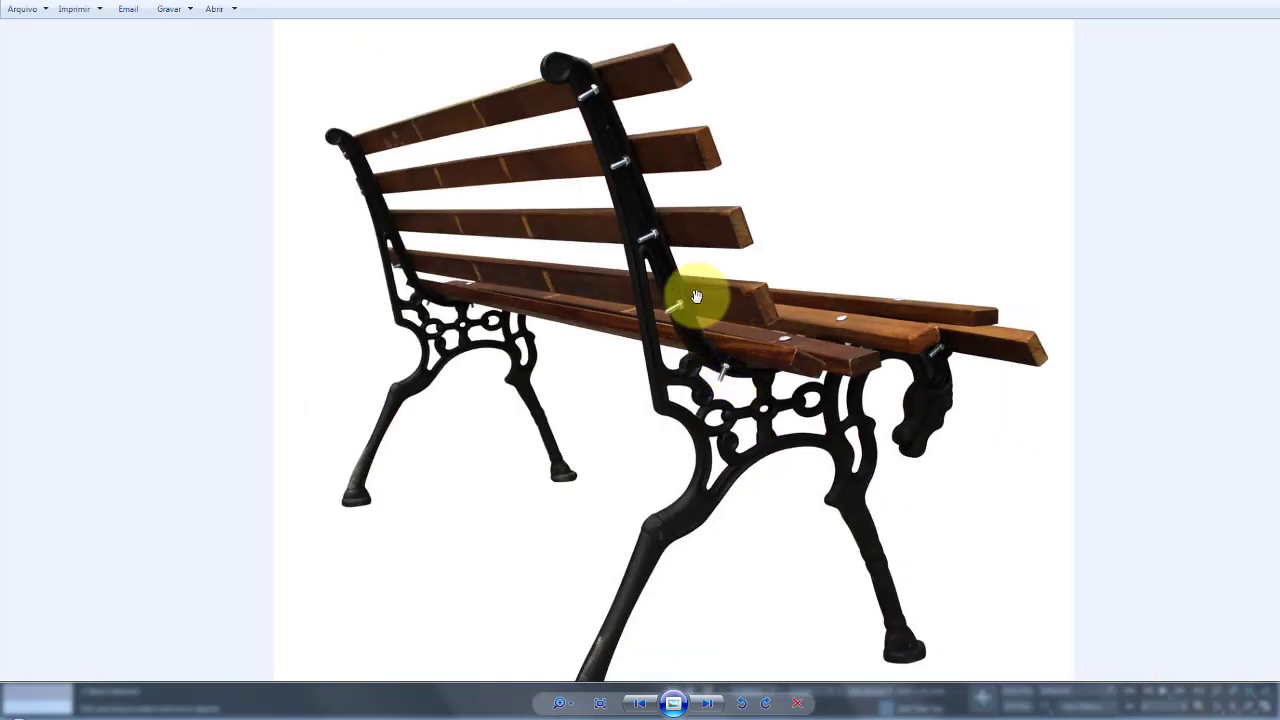
{"action": "scroll", "coordinate": [700, 291], "scroll_direction": "up", "scroll_amount": 2}
{"action": "scroll", "coordinate": [701, 291], "scroll_direction": "up", "scroll_amount": 2}
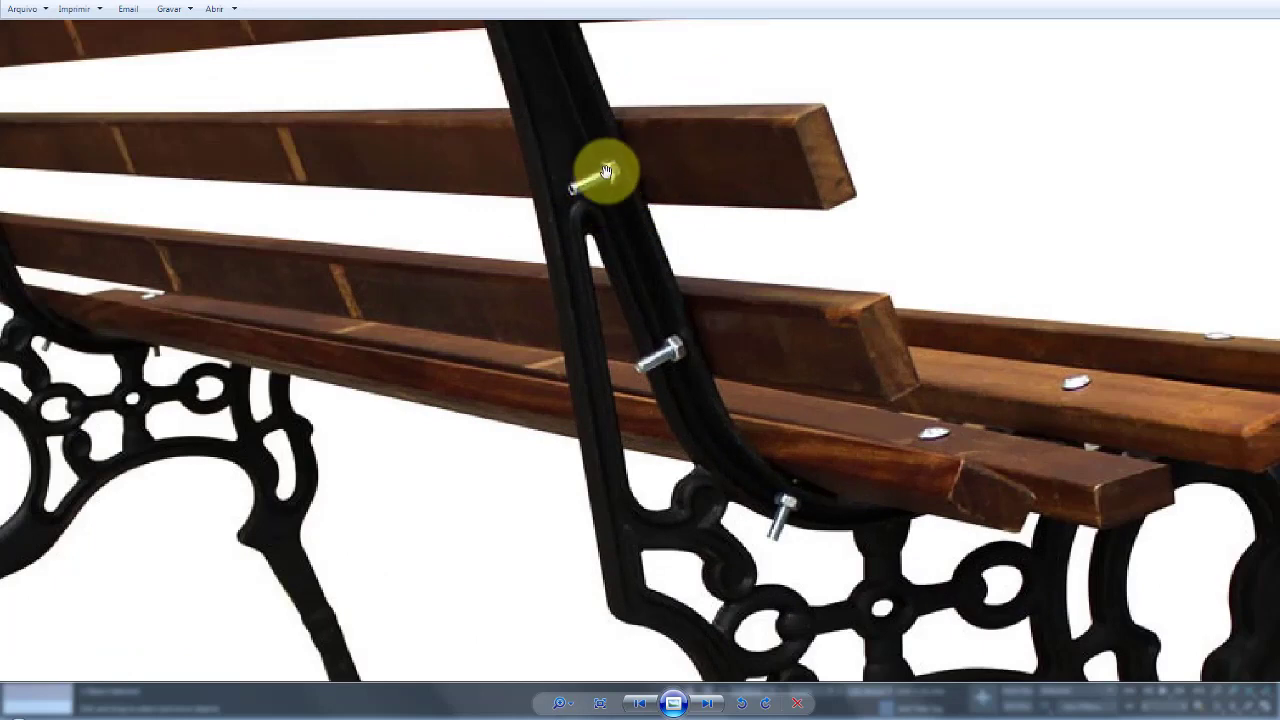
{"action": "scroll", "coordinate": [582, 178], "scroll_direction": "down", "scroll_amount": 1}
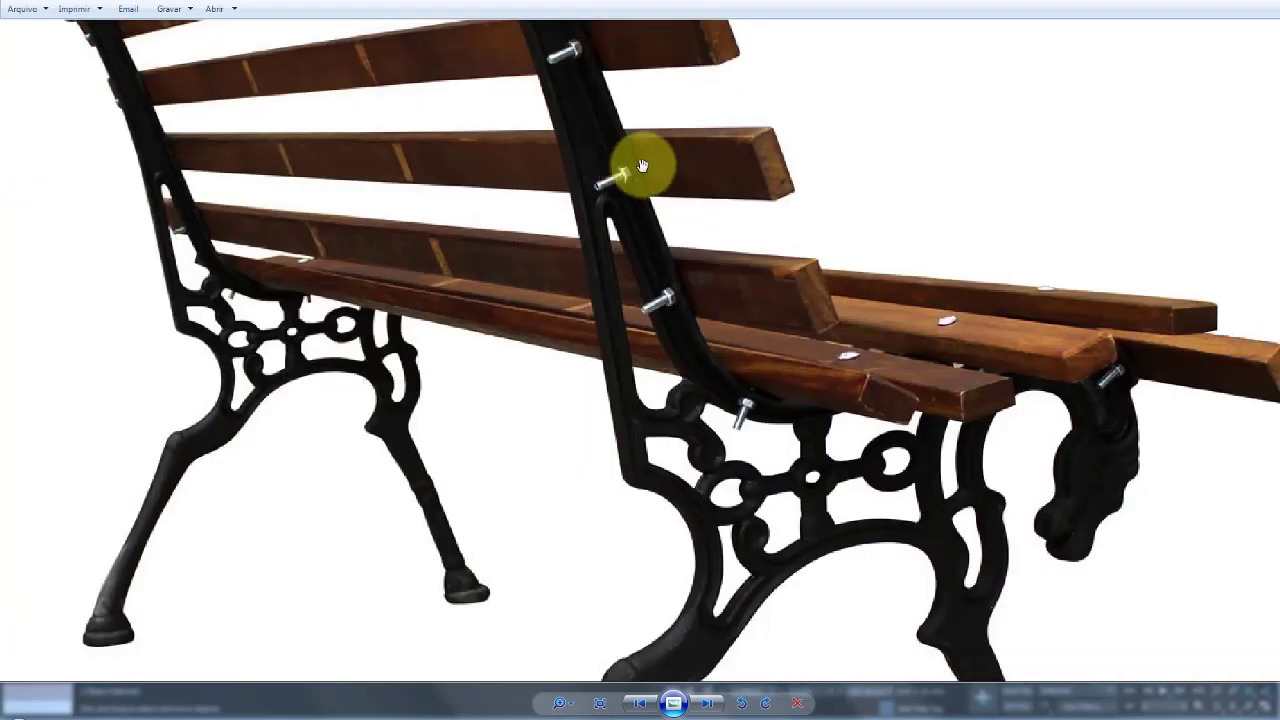
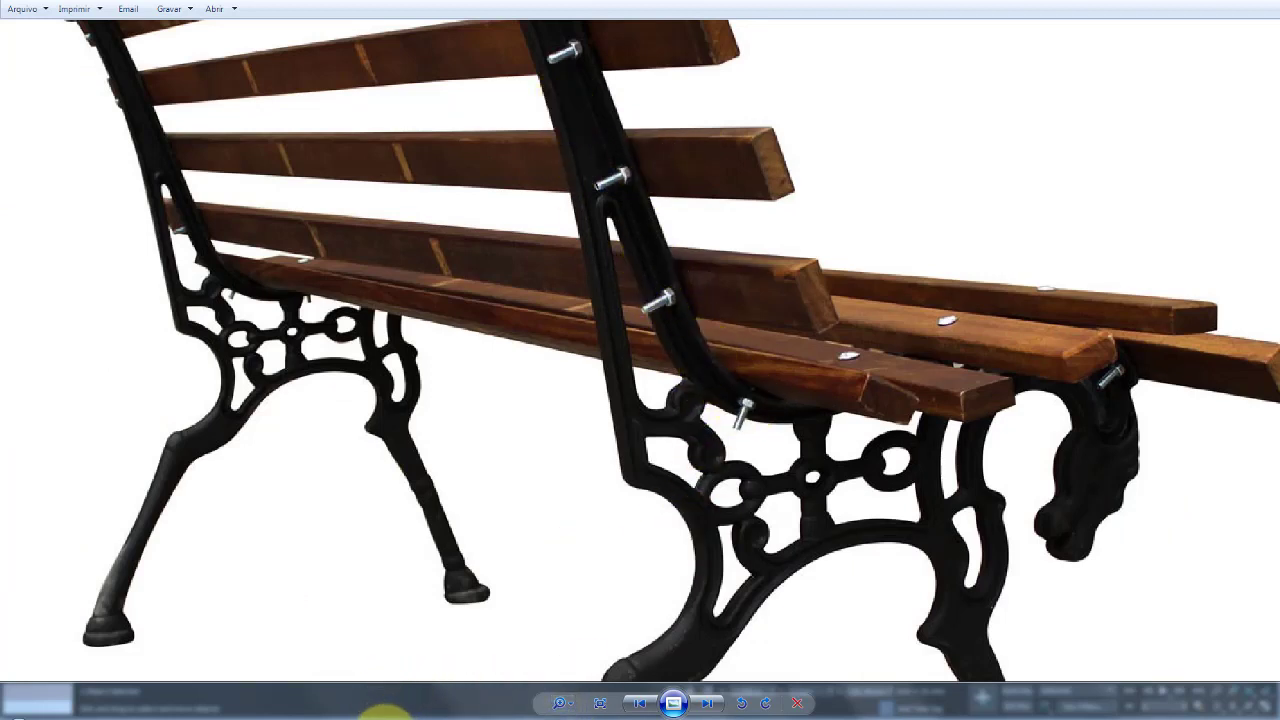
Glance at the bench silhouette drawing in Photoshop, then return to the 3ds Max bench model
{"action": "left_click", "coordinate": [385, 712]}
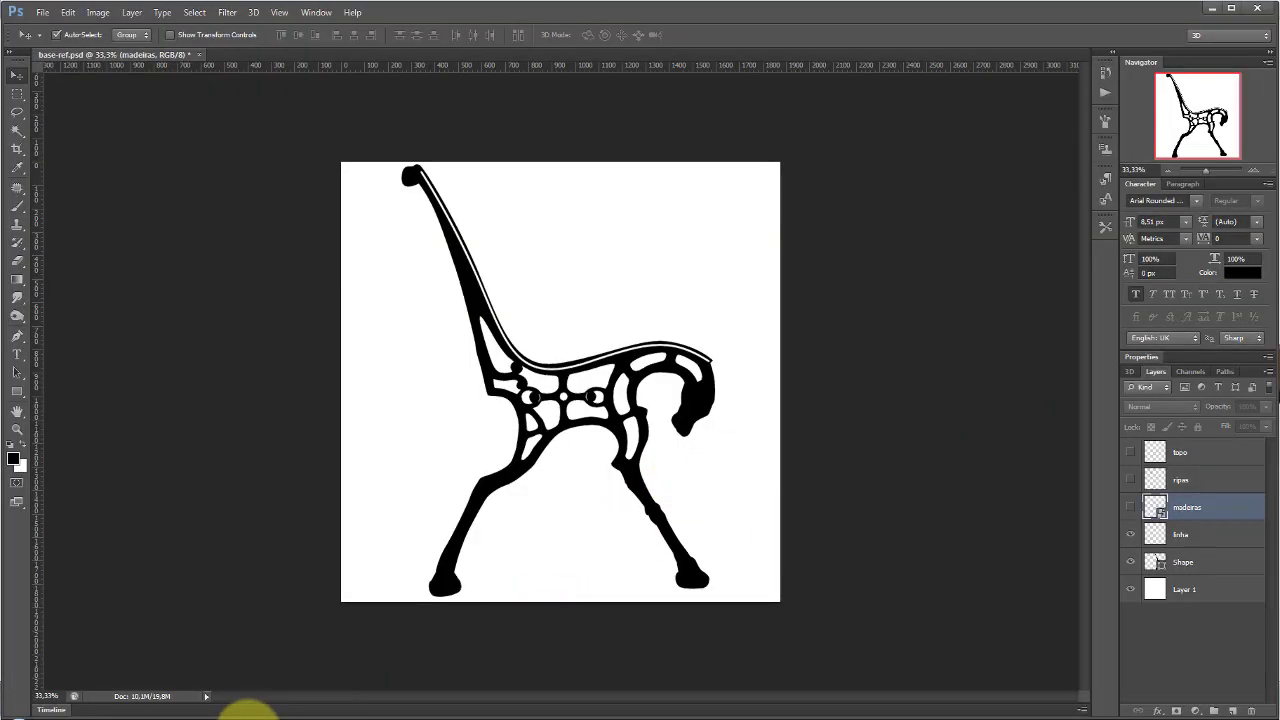
{"action": "left_click", "coordinate": [247, 712]}
Drop to the Editable Poly level under TurboSmooth and loop-select an edge along the bench frame
{"action": "left_click", "coordinate": [1047, 160]}
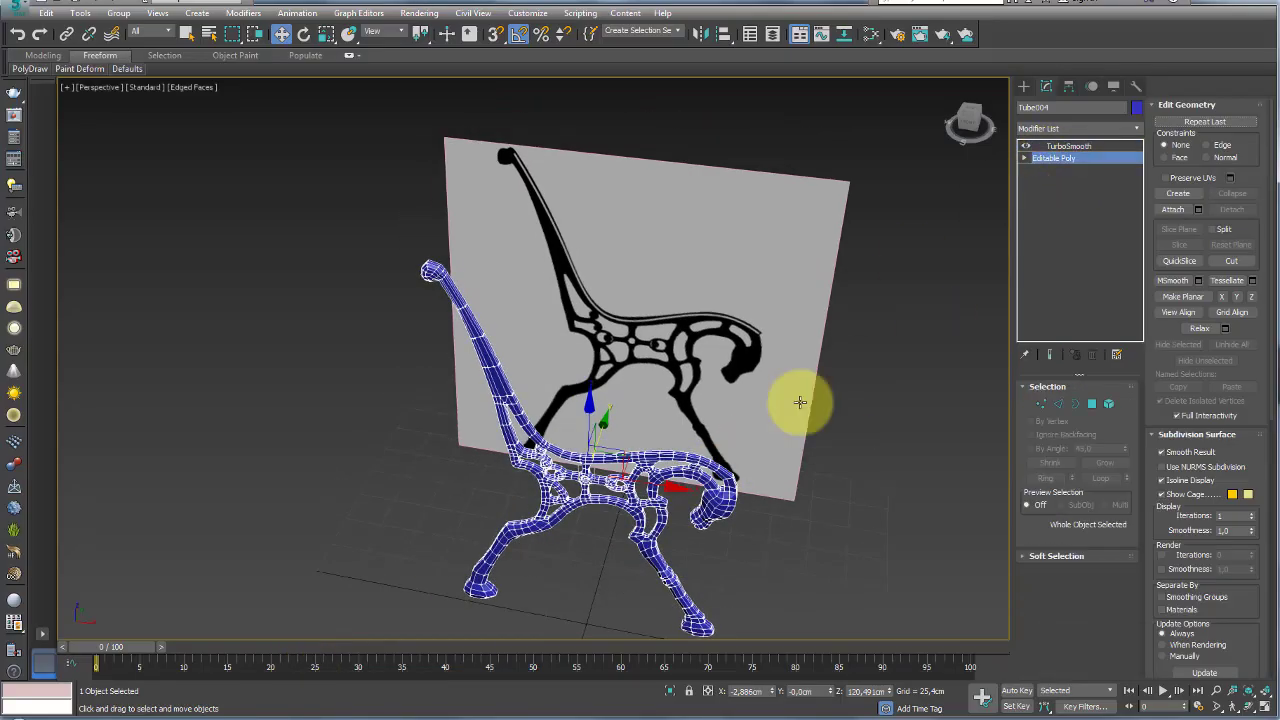
{"action": "middle_click_drag", "start_coordinate": [800, 400], "coordinate": [586, 514], "text": "alt"}
{"action": "scroll", "coordinate": [751, 466], "scroll_direction": "up", "scroll_amount": 5}
{"action": "scroll", "coordinate": [713, 486], "scroll_direction": "up", "scroll_amount": 3}
{"action": "scroll", "coordinate": [713, 486], "scroll_direction": "down", "scroll_amount": 3}
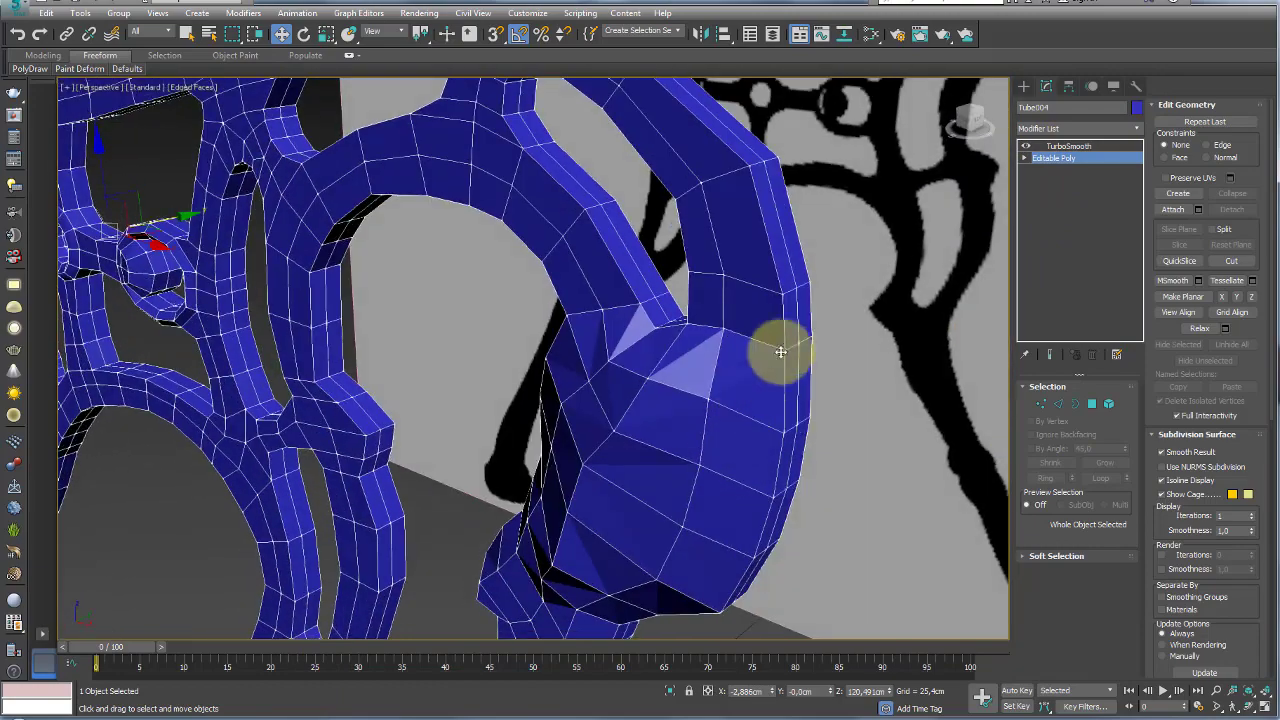
{"action": "middle_click_drag", "start_coordinate": [806, 320], "coordinate": [806, 400], "text": "alt"}
{"action": "scroll", "coordinate": [806, 400], "scroll_direction": "down", "scroll_amount": 2}
{"action": "left_click", "coordinate": [1058, 403]}
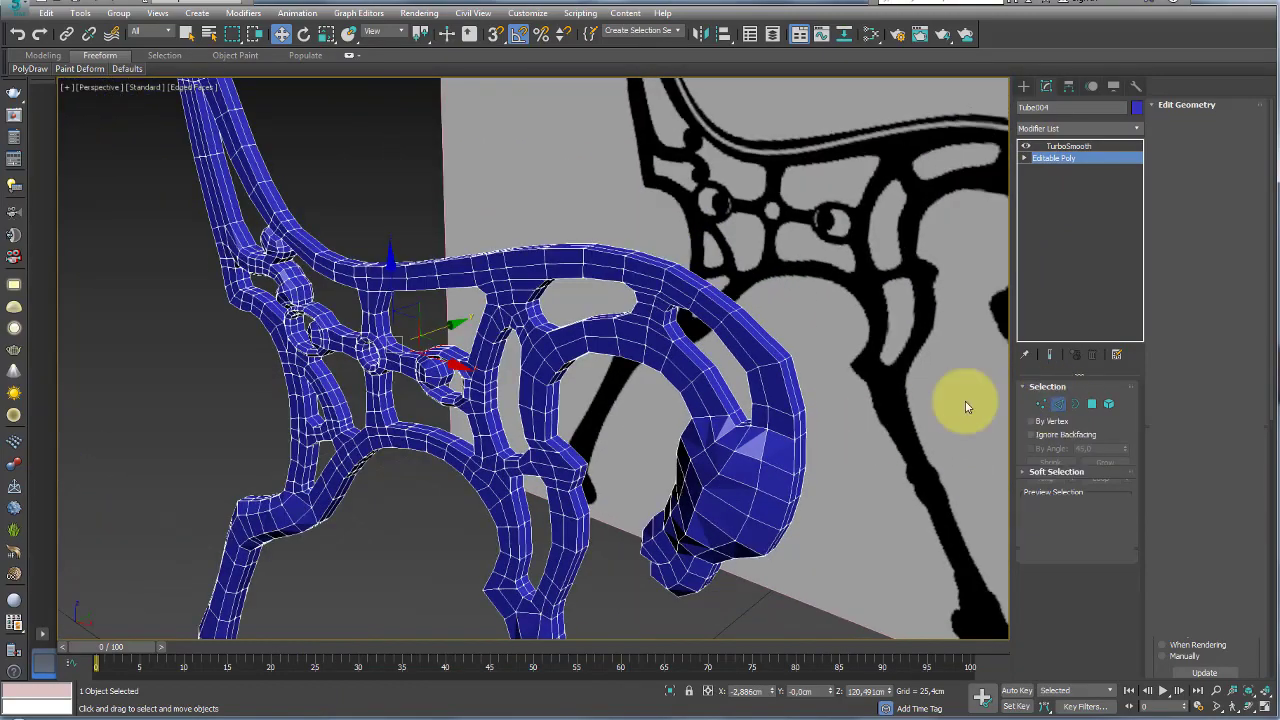
{"action": "double_click", "coordinate": [791, 387]}
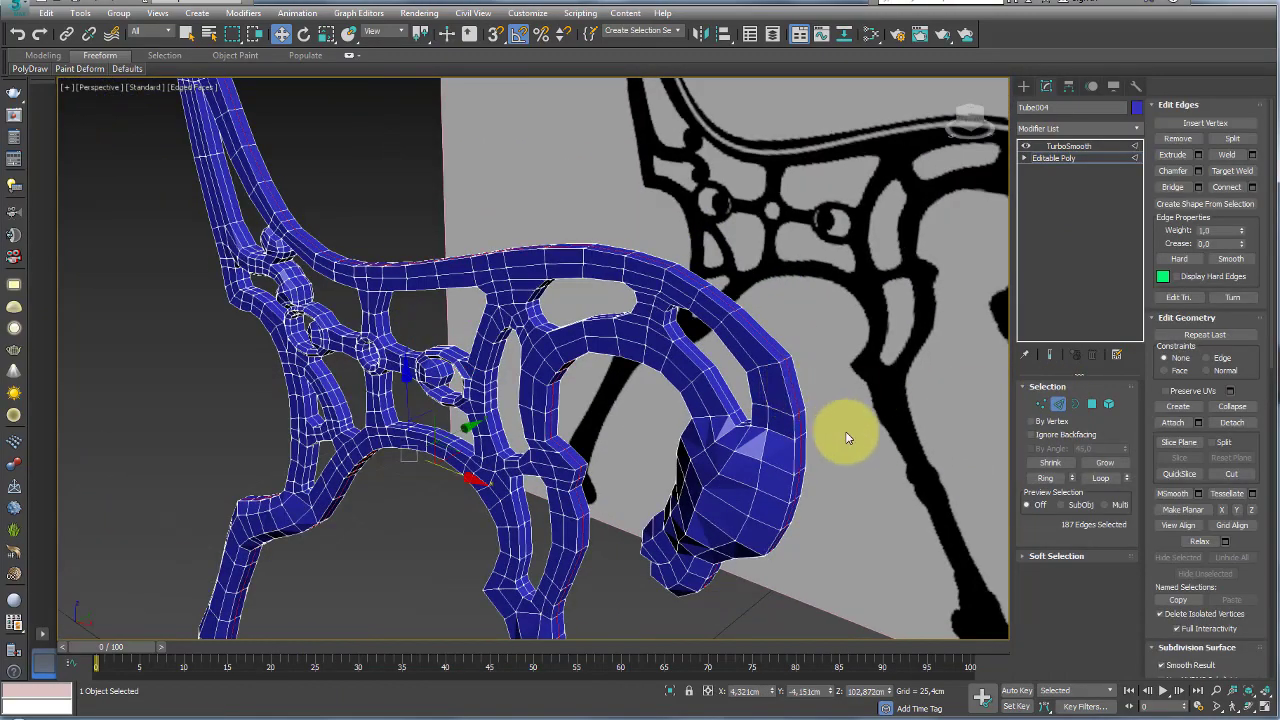
{"action": "scroll", "coordinate": [845, 431], "scroll_direction": "down", "scroll_amount": 10}
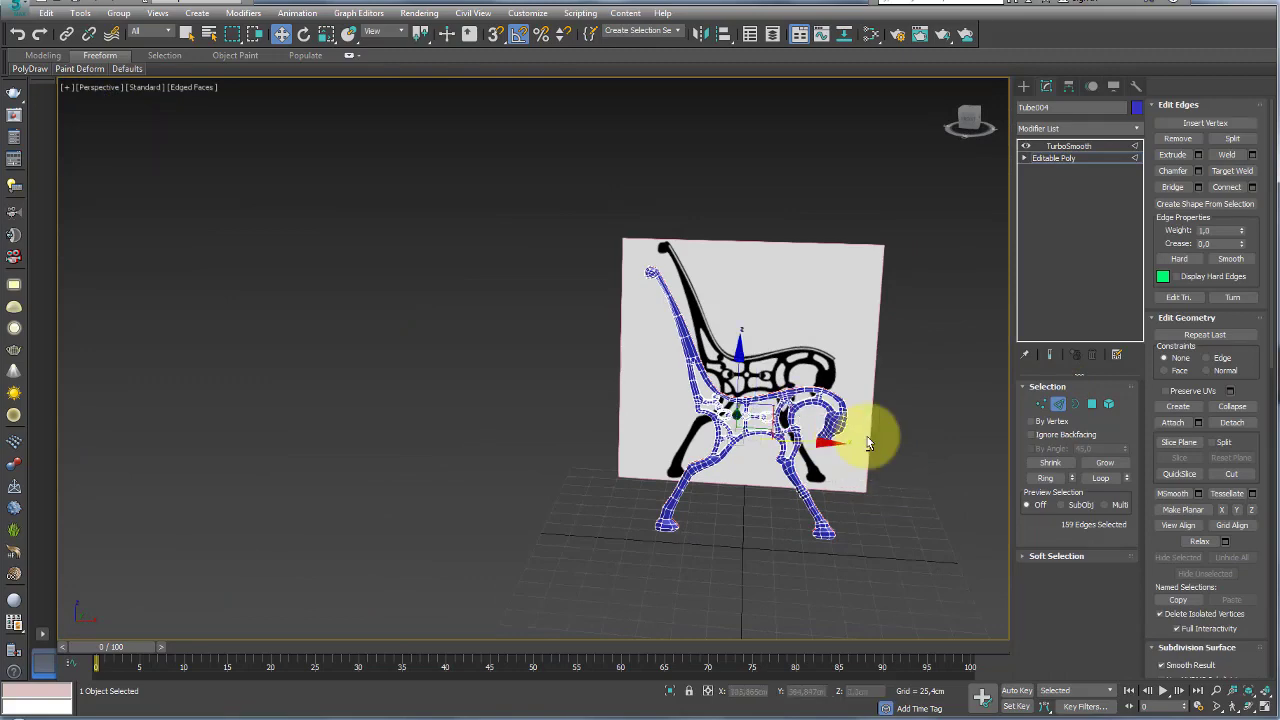
Orbit and zoom around the ornate arm to inspect the selected loop at the armrest curl
{"action": "middle_click_drag", "start_coordinate": [857, 434], "coordinate": [800, 414], "text": "alt"}
{"action": "scroll", "coordinate": [800, 414], "scroll_direction": "up", "scroll_amount": 5}
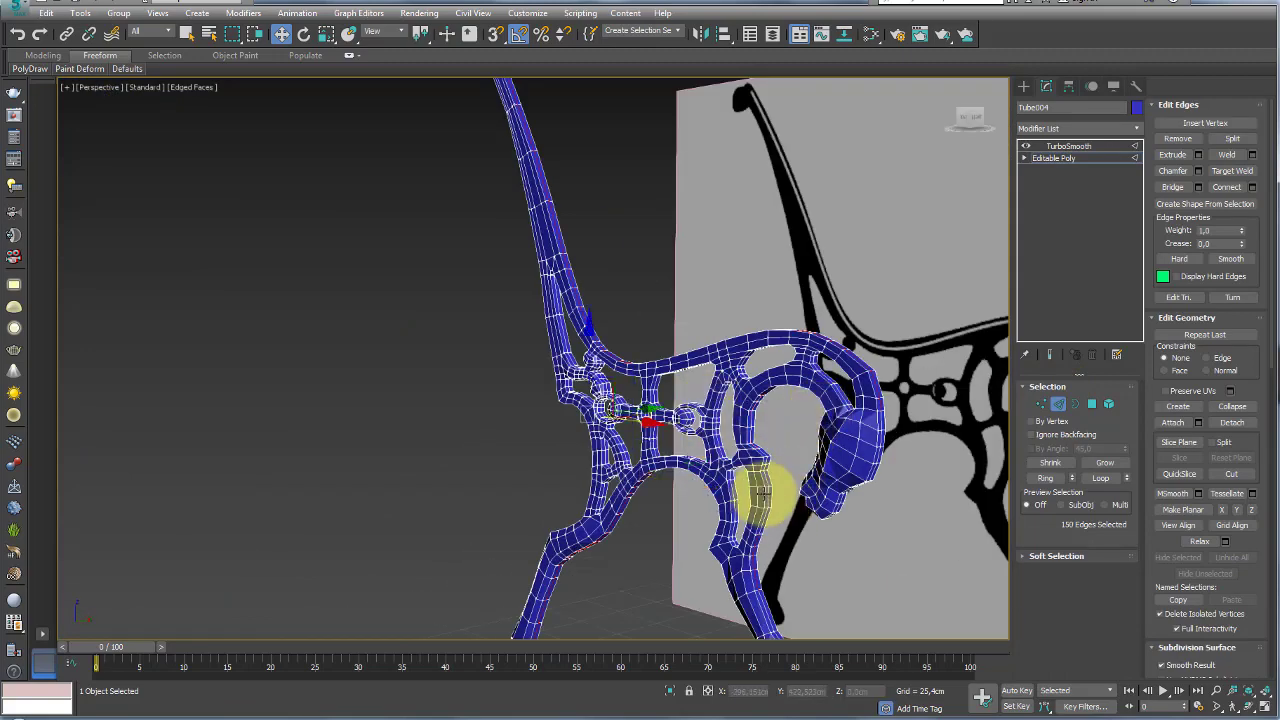
{"action": "mouse_move", "coordinate": [757, 486]}
{"action": "middle_mouse_down", "text": "alt"}
{"action": "mouse_move", "coordinate": [729, 457]}
{"action": "mouse_move", "coordinate": [760, 380]}
{"action": "middle_mouse_up", "text": "alt"}
{"action": "middle_click_drag", "start_coordinate": [799, 307], "coordinate": [829, 391], "text": "alt"}
{"action": "scroll", "coordinate": [825, 420], "scroll_direction": "up", "scroll_amount": 4}
{"action": "scroll", "coordinate": [824, 421], "scroll_direction": "up", "scroll_amount": 2}
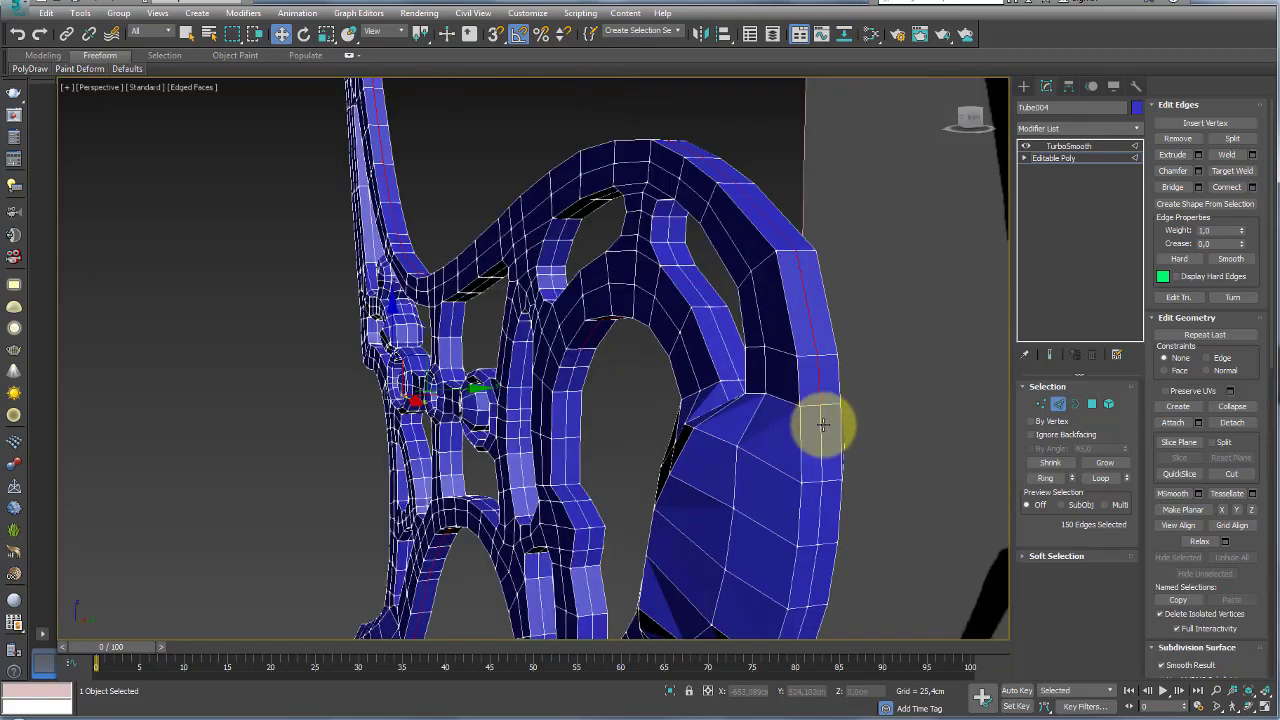
{"action": "scroll", "coordinate": [822, 415], "scroll_direction": "up", "scroll_amount": 2}
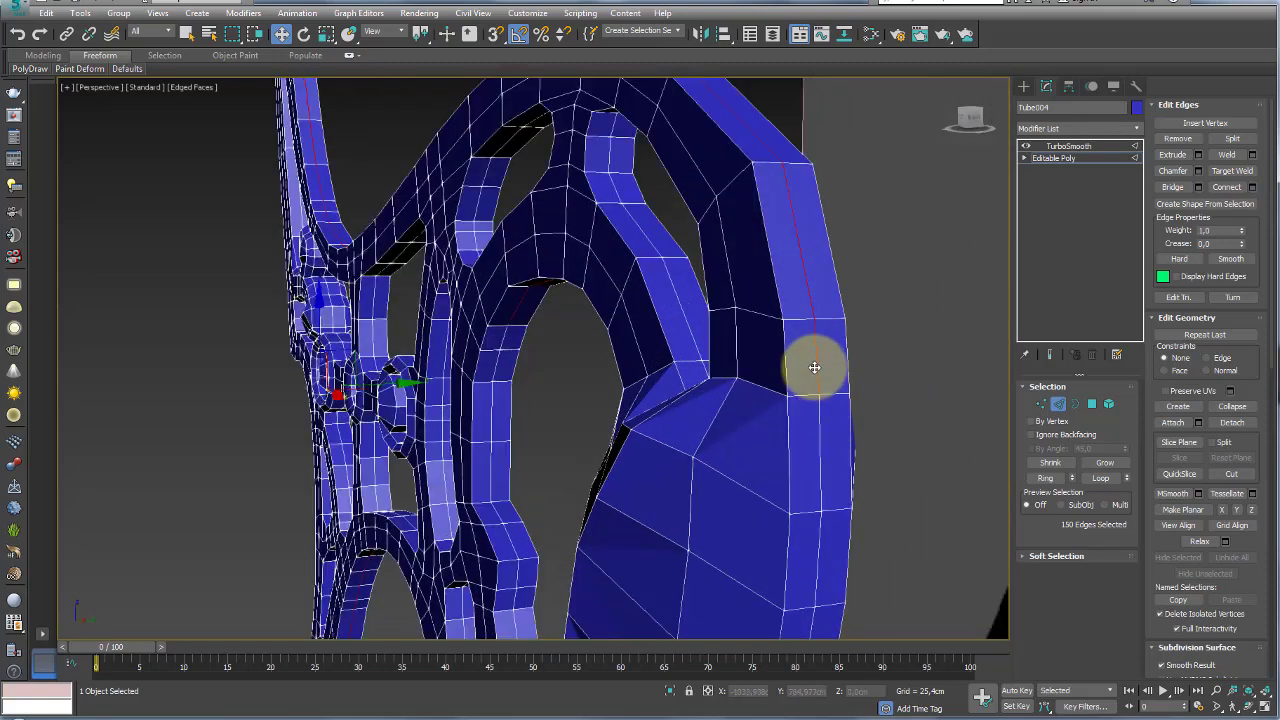
{"action": "scroll", "coordinate": [814, 373], "scroll_direction": "down", "scroll_amount": 5}
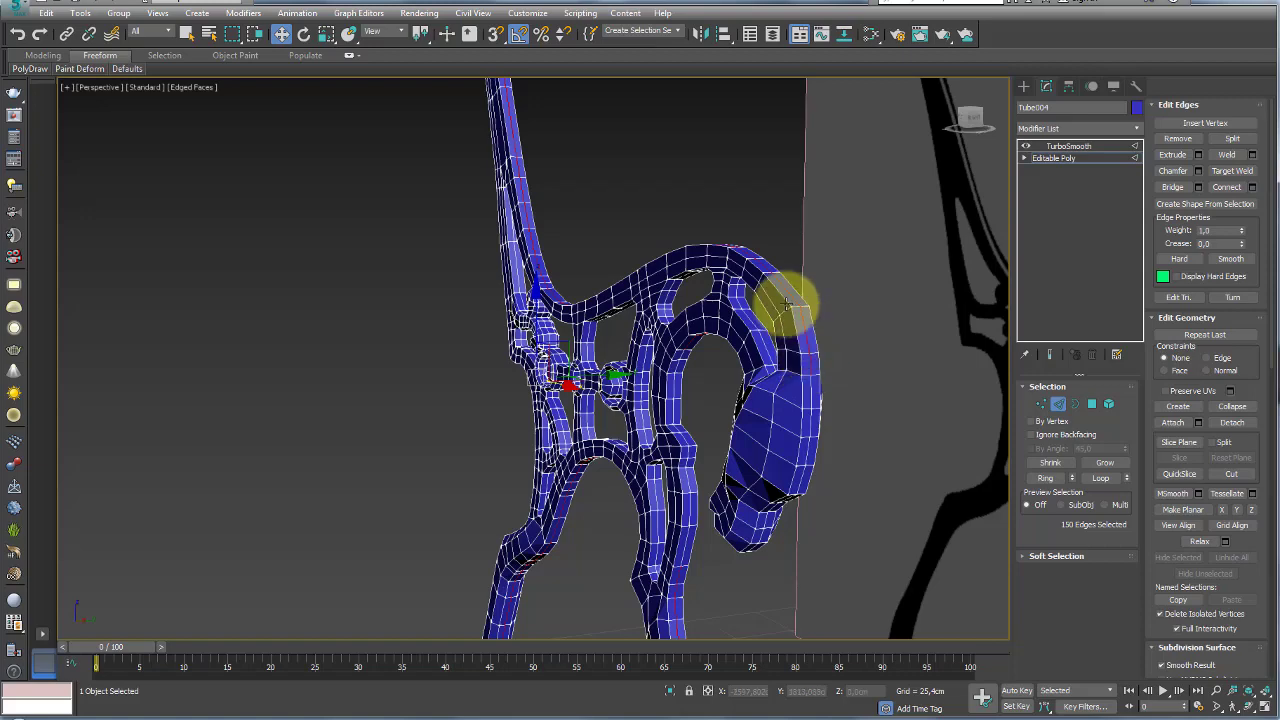
{"action": "middle_click_drag", "start_coordinate": [786, 300], "coordinate": [829, 466], "text": "alt"}
{"action": "scroll", "coordinate": [571, 300], "scroll_direction": "down", "scroll_amount": 5}
{"action": "scroll", "coordinate": [630, 272], "scroll_direction": "up", "scroll_amount": 8}
{"action": "scroll", "coordinate": [630, 272], "scroll_direction": "up", "scroll_amount": 4}
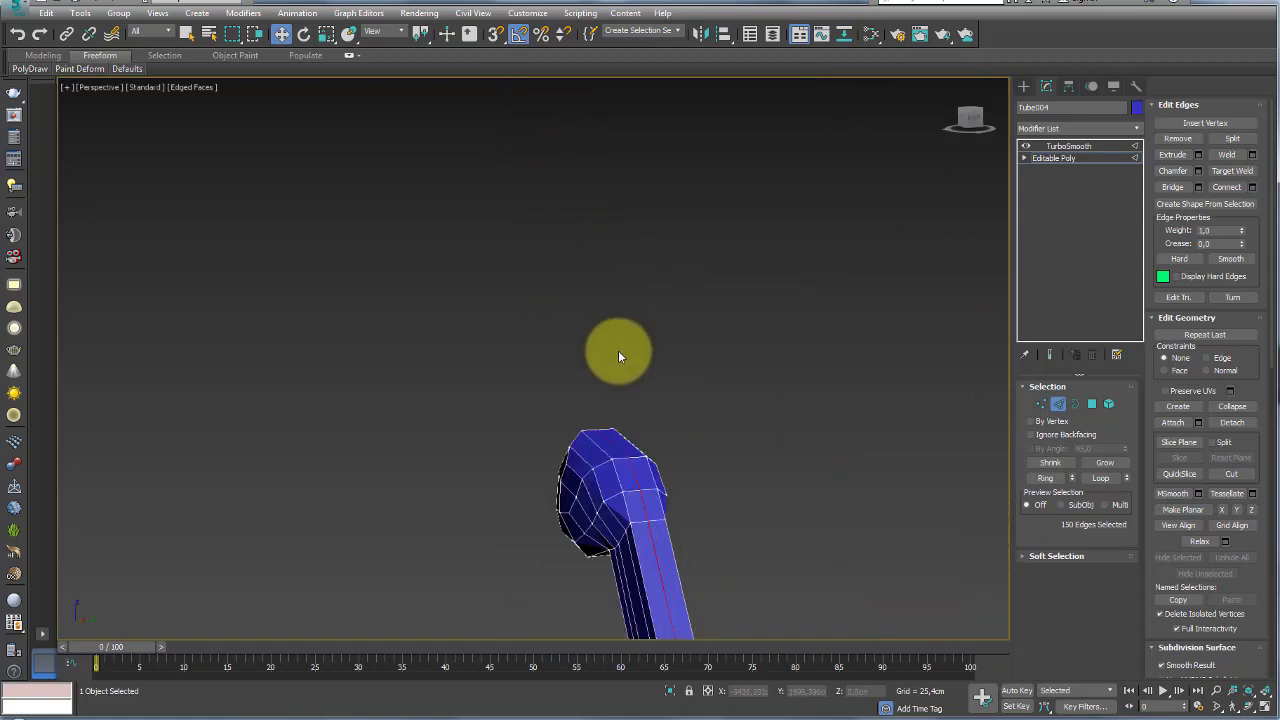
{"action": "scroll", "coordinate": [612, 436], "scroll_direction": "down", "scroll_amount": 5}
{"action": "scroll", "coordinate": [617, 434], "scroll_direction": "down", "scroll_amount": 2}
{"action": "mouse_move", "coordinate": [617, 434]}
{"action": "middle_mouse_down", "text": "alt"}
{"action": "mouse_move", "coordinate": [769, 503]}
{"action": "mouse_move", "coordinate": [655, 347]}
{"action": "middle_mouse_up", "text": "alt"}
{"action": "scroll", "coordinate": [594, 349], "scroll_direction": "up", "scroll_amount": 3}
{"action": "scroll", "coordinate": [597, 392], "scroll_direction": "up", "scroll_amount": 2}
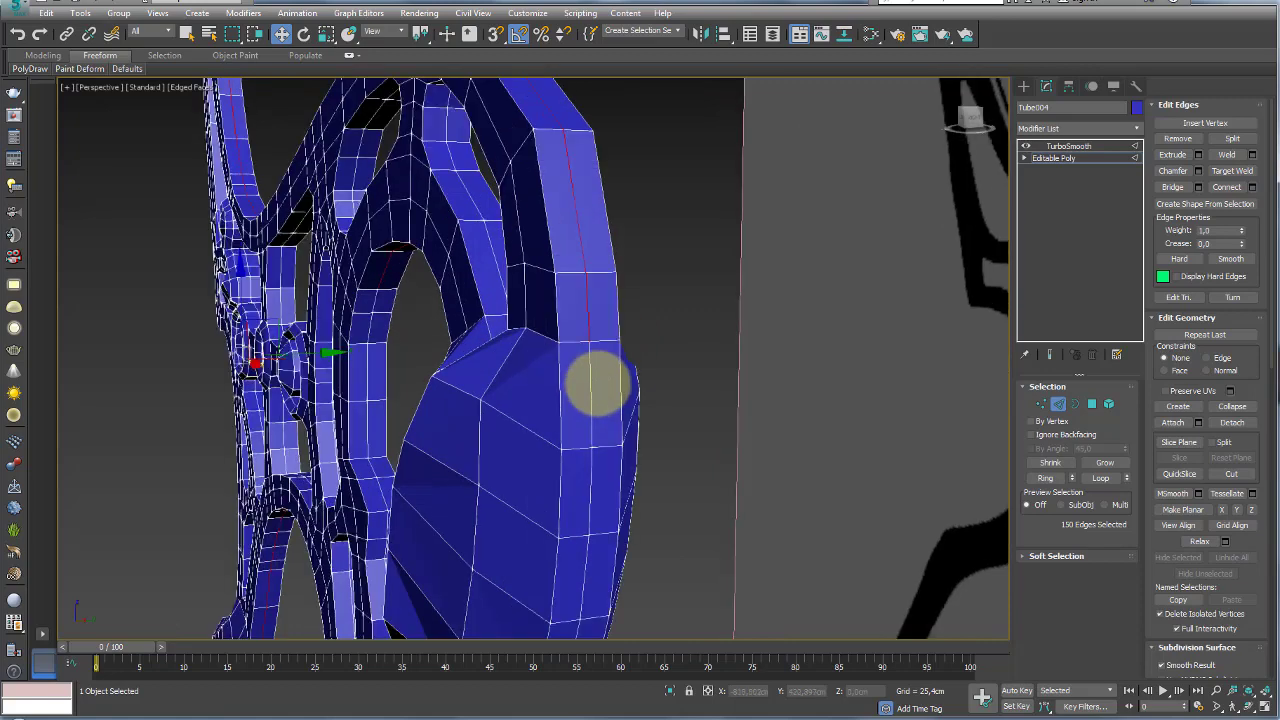
{"action": "middle_click_drag", "start_coordinate": [597, 385], "coordinate": [634, 380], "text": "alt"}
Delete one face on the side of the armrest curl's end cap, leaving a square opening
{"action": "left_click", "coordinate": [1041, 403]}
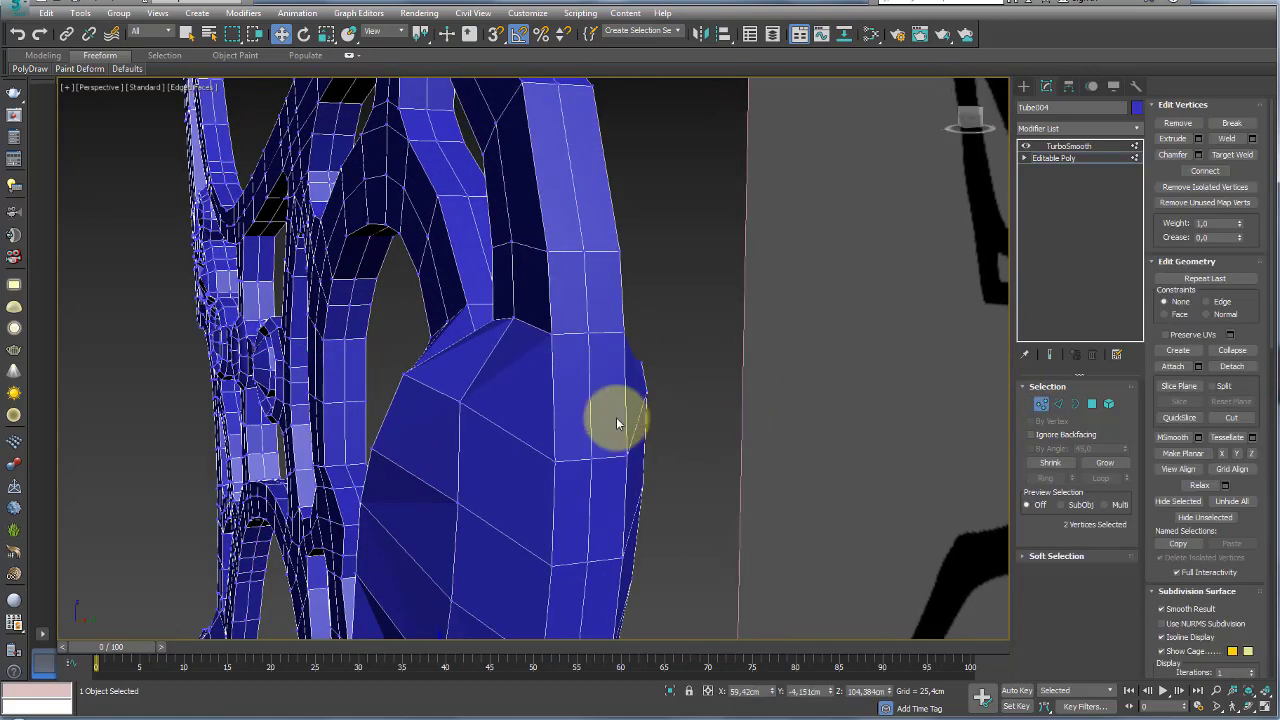
{"action": "mouse_move", "coordinate": [611, 406]}
{"action": "middle_mouse_down", "text": "alt"}
{"action": "mouse_move", "coordinate": [608, 430]}
{"action": "mouse_move", "coordinate": [651, 354]}
{"action": "middle_mouse_up", "text": "alt"}
{"action": "key", "text": "4"}
{"action": "left_click", "coordinate": [634, 351]}
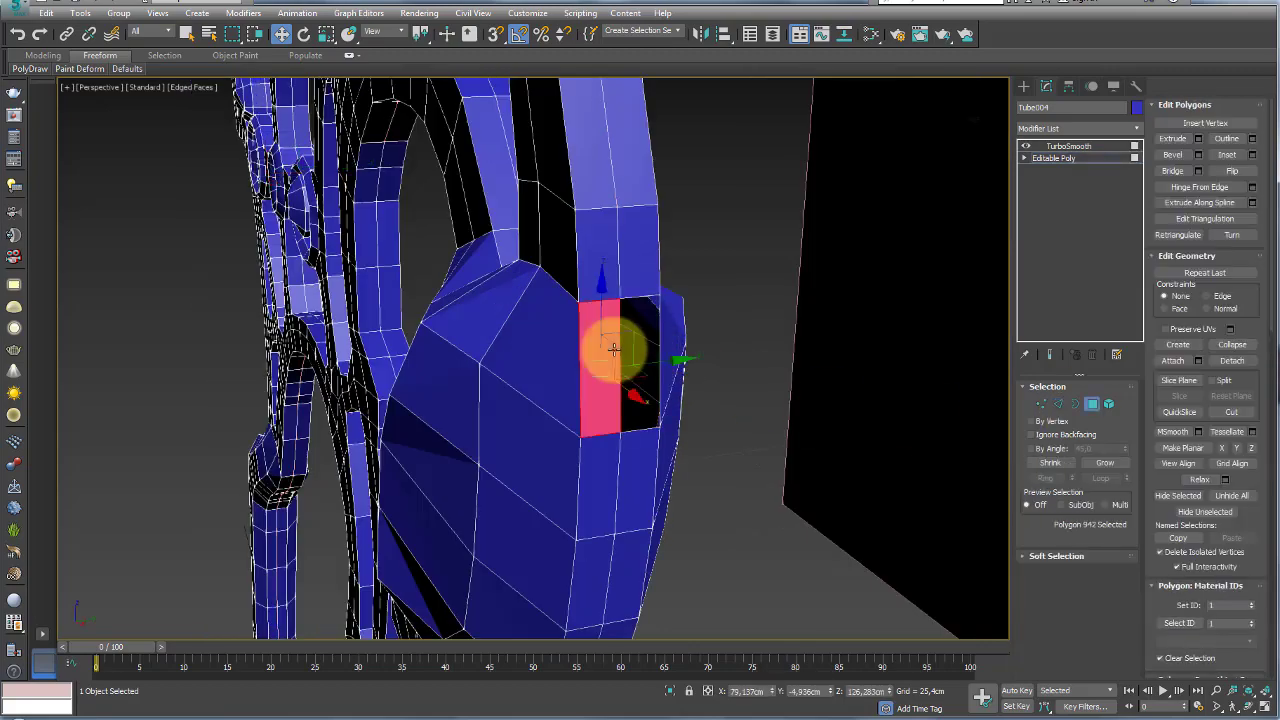
{"action": "key", "text": "Delete"}
{"action": "scroll", "coordinate": [630, 360], "scroll_direction": "down", "scroll_amount": 5}
{"action": "scroll", "coordinate": [640, 380], "scroll_direction": "up", "scroll_amount": 2}
Select a second face on the end of the armrest curl
{"action": "mouse_move", "coordinate": [647, 395]}
{"action": "middle_mouse_down", "text": "alt"}
{"action": "mouse_move", "coordinate": [586, 443]}
{"action": "mouse_move", "coordinate": [400, 251]}
{"action": "middle_mouse_up", "text": "alt"}
{"action": "scroll", "coordinate": [606, 374], "scroll_direction": "up", "scroll_amount": 5}
{"action": "mouse_move", "coordinate": [606, 374]}
{"action": "middle_mouse_down"}
{"action": "mouse_move", "coordinate": [678, 418]}
{"action": "mouse_move", "coordinate": [654, 423]}
{"action": "mouse_move", "coordinate": [686, 443]}
{"action": "middle_mouse_up"}
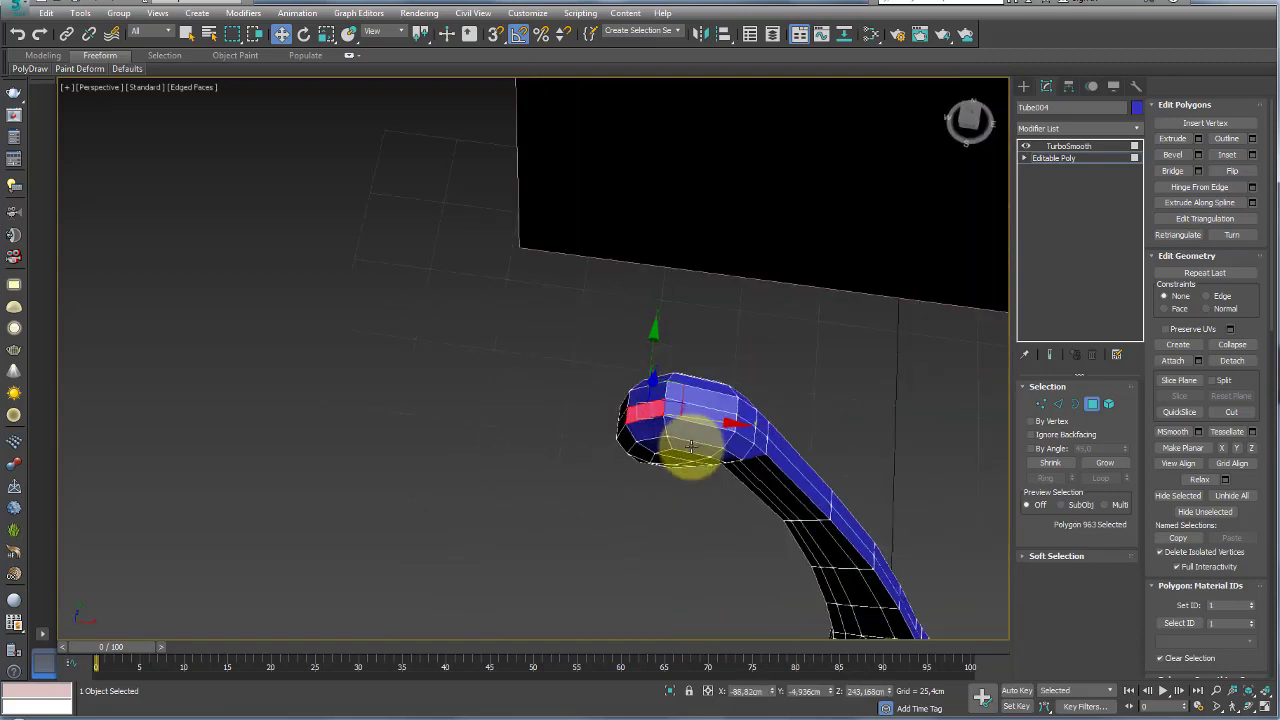
{"action": "left_click", "coordinate": [650, 396], "text": "ctrl"}
Loop-select the edges running along the bench arm
{"action": "left_click", "coordinate": [1058, 403]}
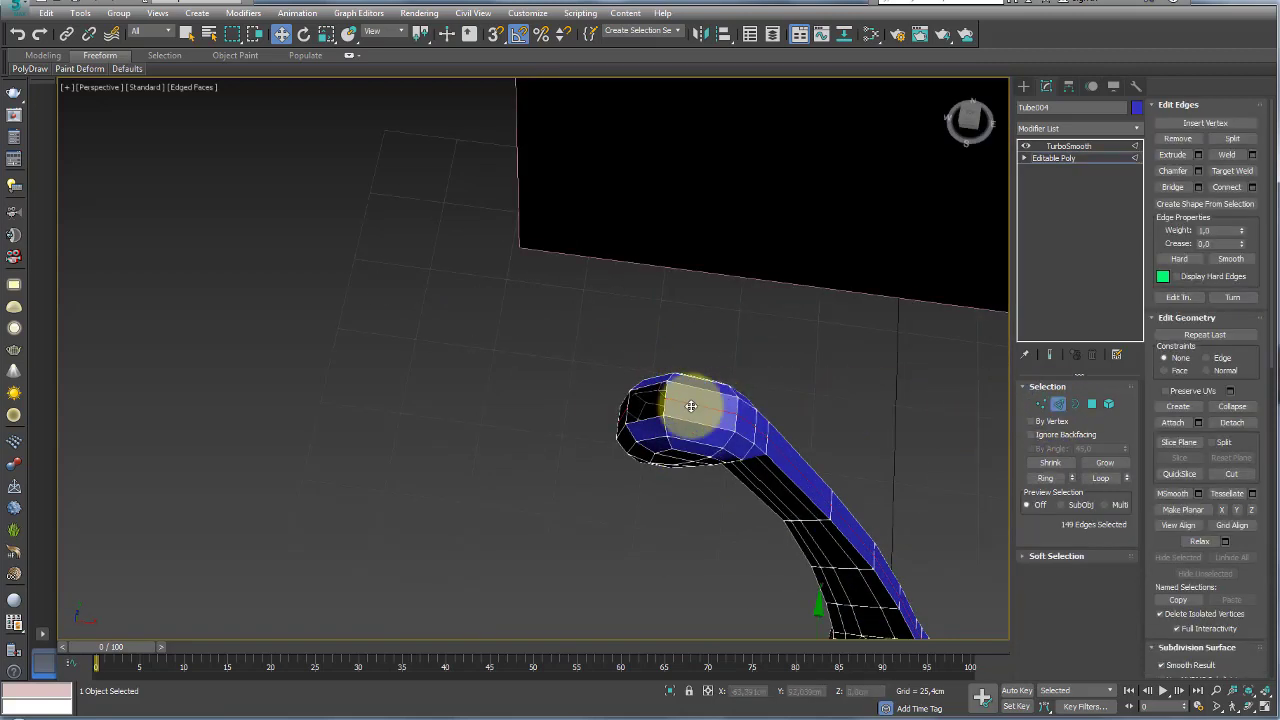
{"action": "double_click", "coordinate": [691, 405]}
{"action": "scroll", "coordinate": [851, 471], "scroll_direction": "down", "scroll_amount": 5}
{"action": "middle_click_drag", "start_coordinate": [586, 323], "coordinate": [737, 386], "text": "alt"}
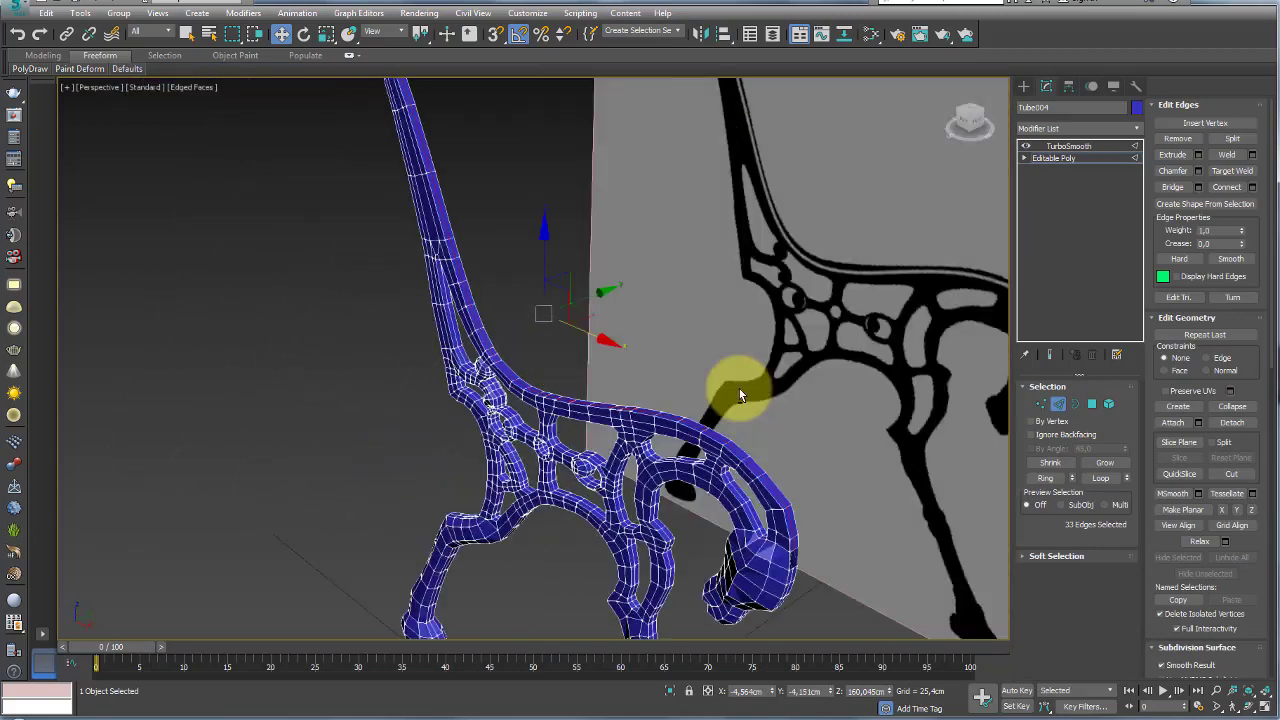
{"action": "scroll", "coordinate": [706, 441], "scroll_direction": "up", "scroll_amount": 3}
{"action": "scroll", "coordinate": [706, 441], "scroll_direction": "up", "scroll_amount": 2}
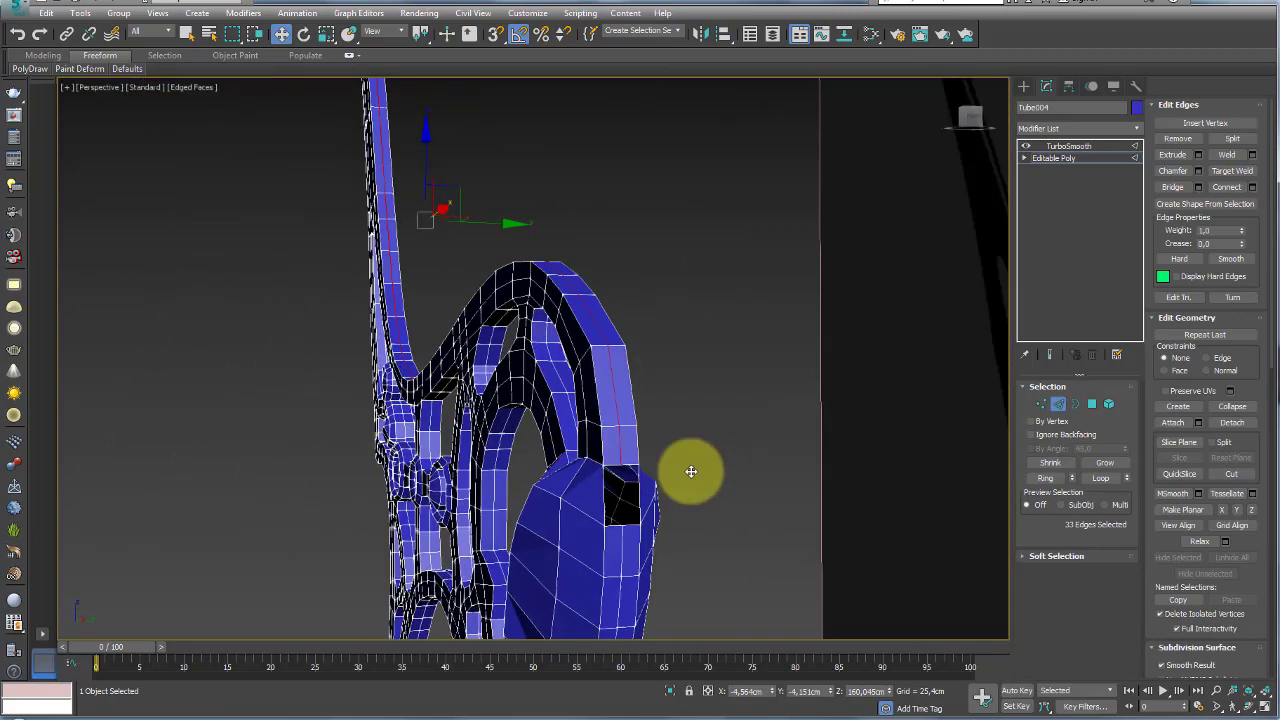
{"action": "middle_click_drag", "start_coordinate": [617, 437], "coordinate": [654, 446], "text": "alt"}
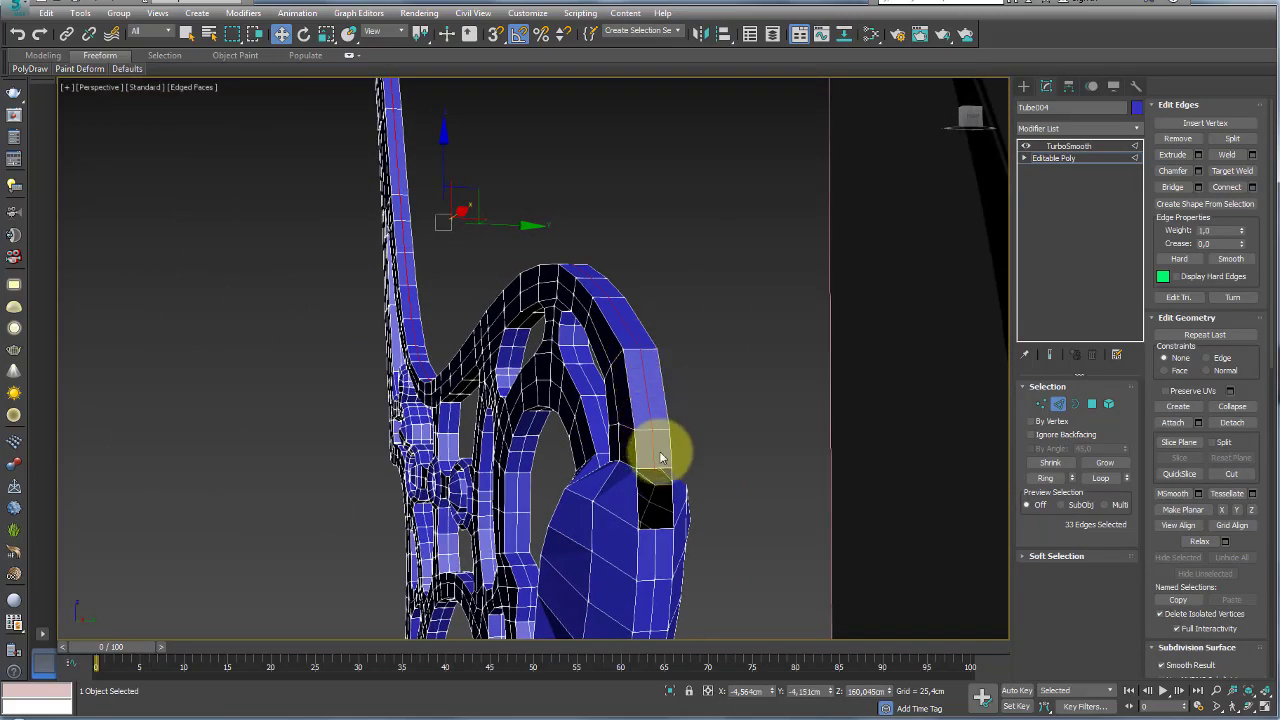
Extrude the faces along the arm's top slightly outward using Local Normal extrusion
{"action": "left_click", "coordinate": [1093, 405]}
{"action": "scroll", "coordinate": [663, 409], "scroll_direction": "up", "scroll_amount": 4}
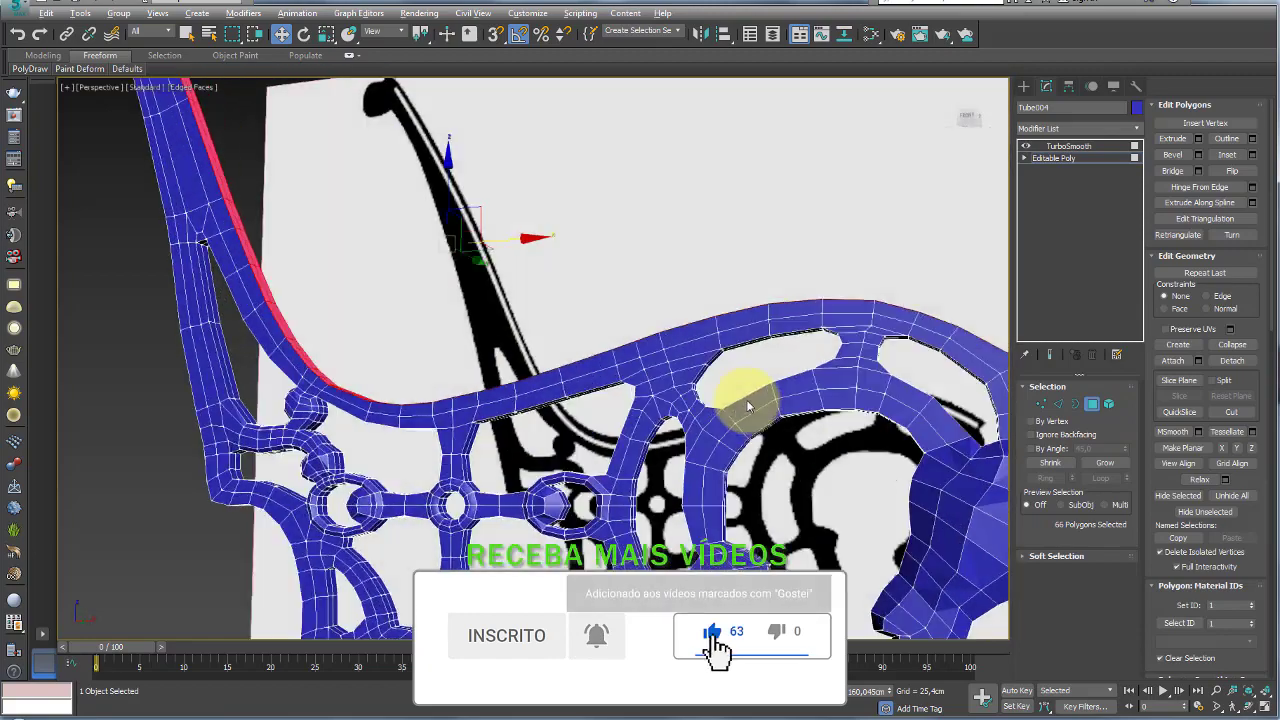
{"action": "scroll", "coordinate": [737, 391], "scroll_direction": "up", "scroll_amount": 3}
{"action": "scroll", "coordinate": [700, 410], "scroll_direction": "down", "scroll_amount": 2}
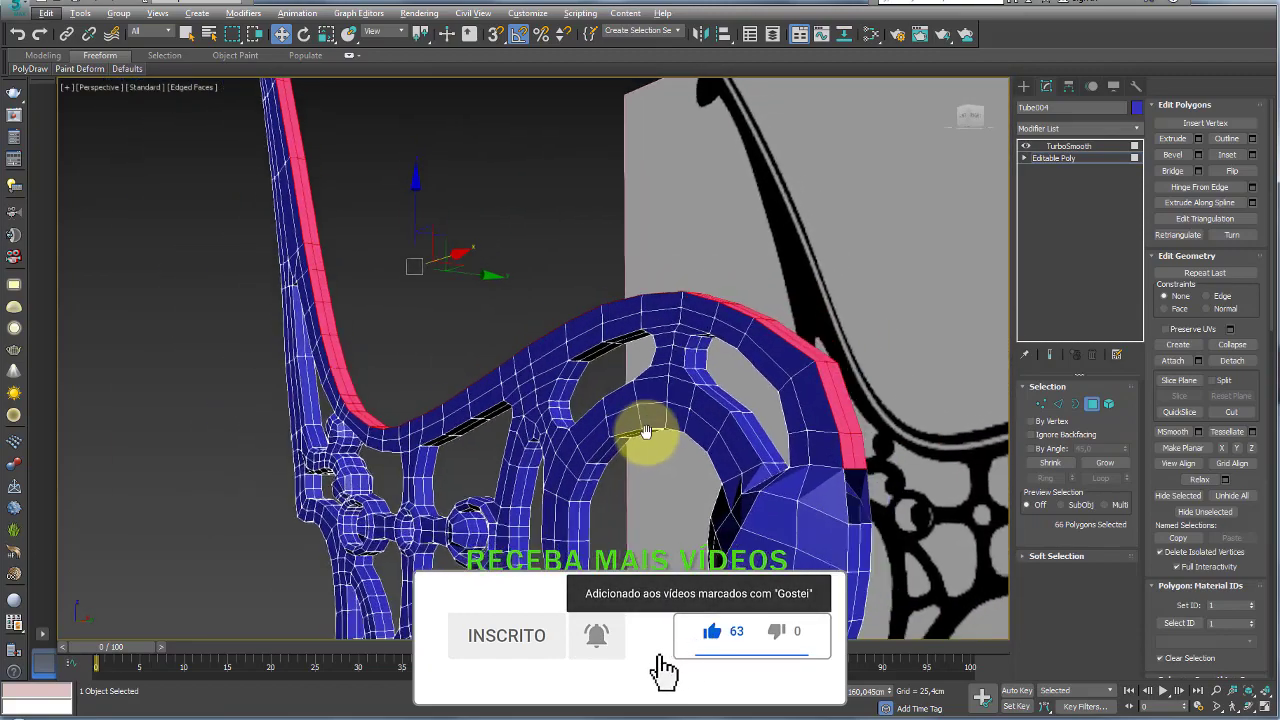
{"action": "left_click", "coordinate": [1198, 138]}
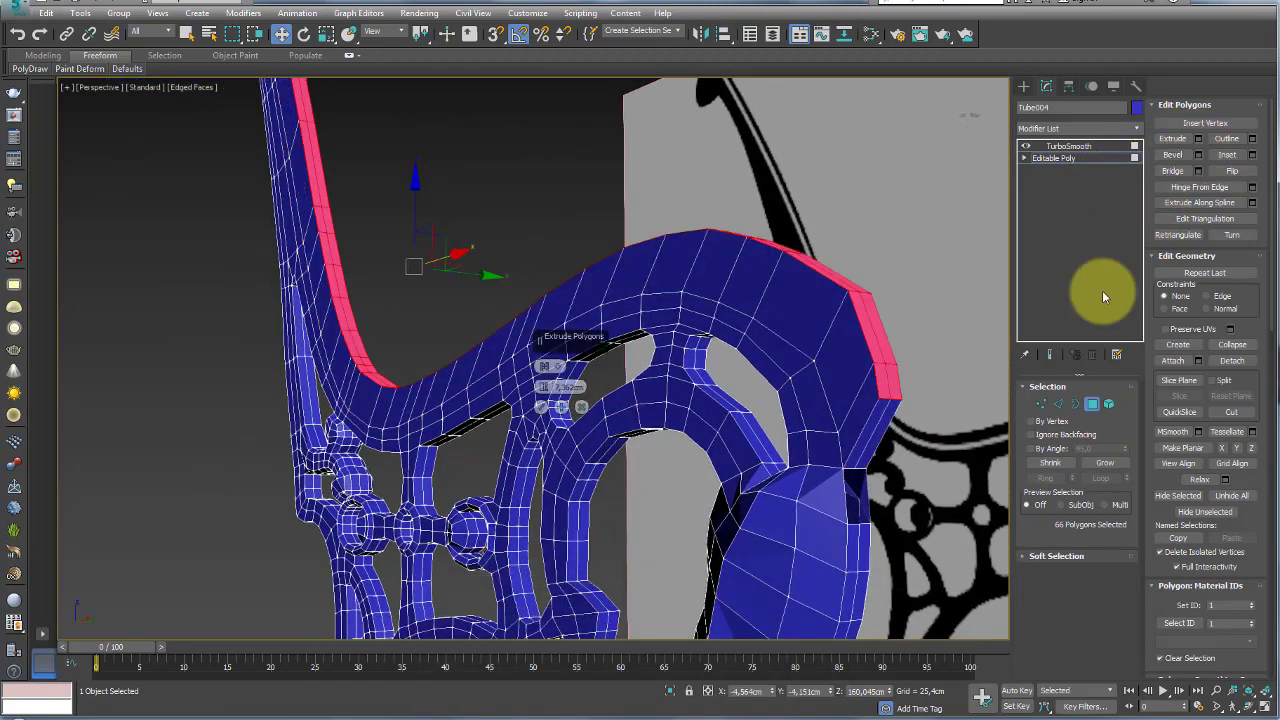
{"action": "left_click", "coordinate": [556, 372]}
{"action": "left_click", "coordinate": [593, 393]}
{"action": "left_click_drag", "start_coordinate": [586, 388], "coordinate": [540, 385]}
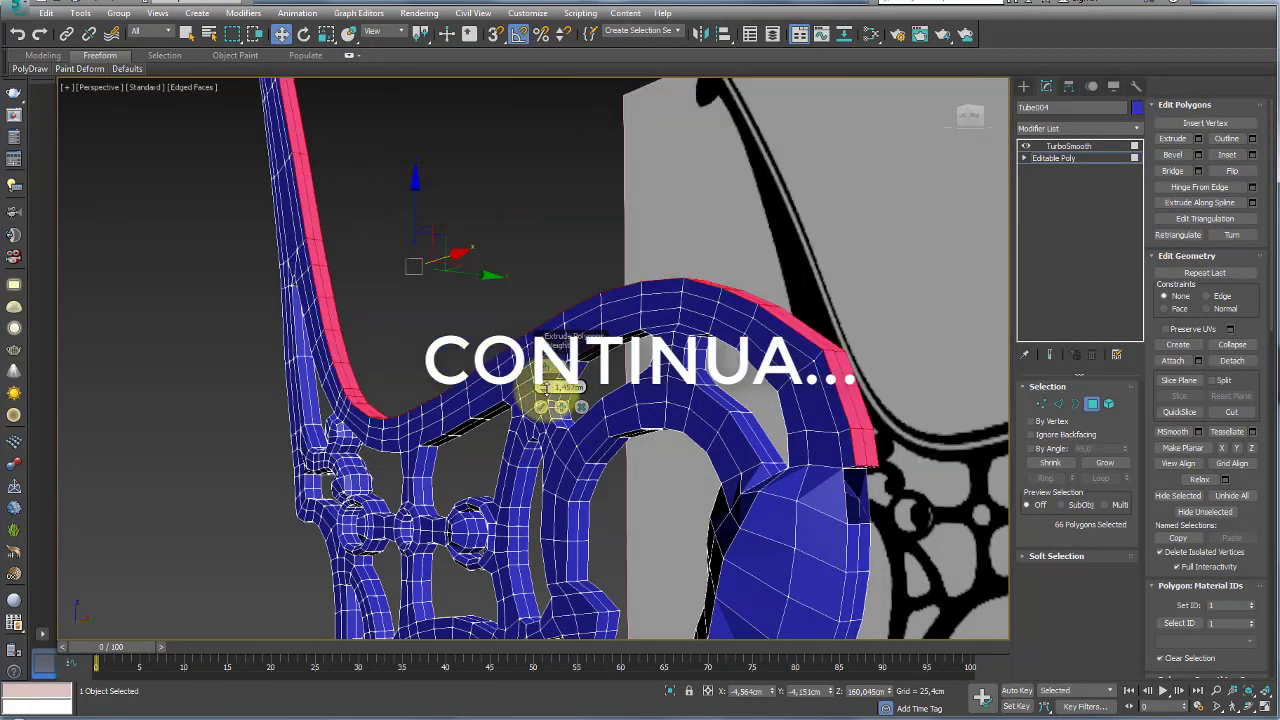
{"action": "left_click", "coordinate": [541, 403]}
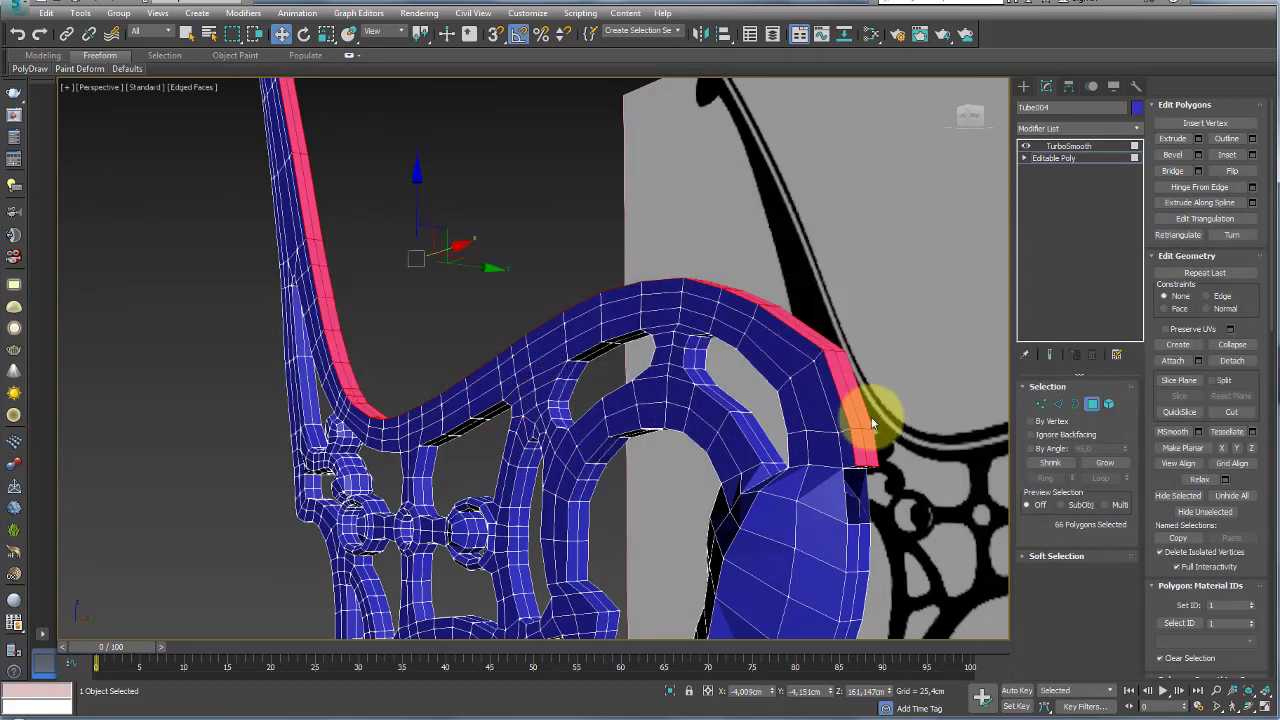
Ring-select edges across the arm's top and convert them into a polygon strip
{"action": "middle_click_drag", "start_coordinate": [871, 409], "coordinate": [877, 429], "text": "alt"}
{"action": "left_click", "coordinate": [1058, 403]}
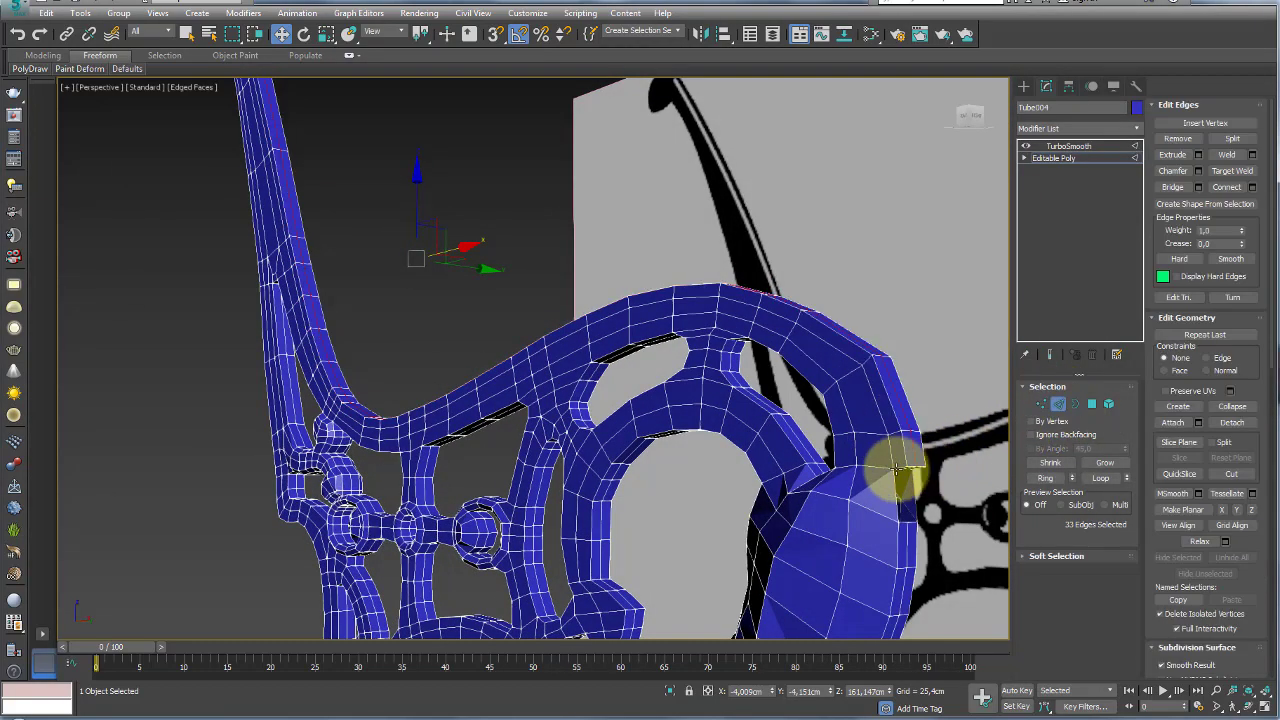
{"action": "left_click", "coordinate": [900, 466]}
{"action": "left_click", "coordinate": [1046, 476]}
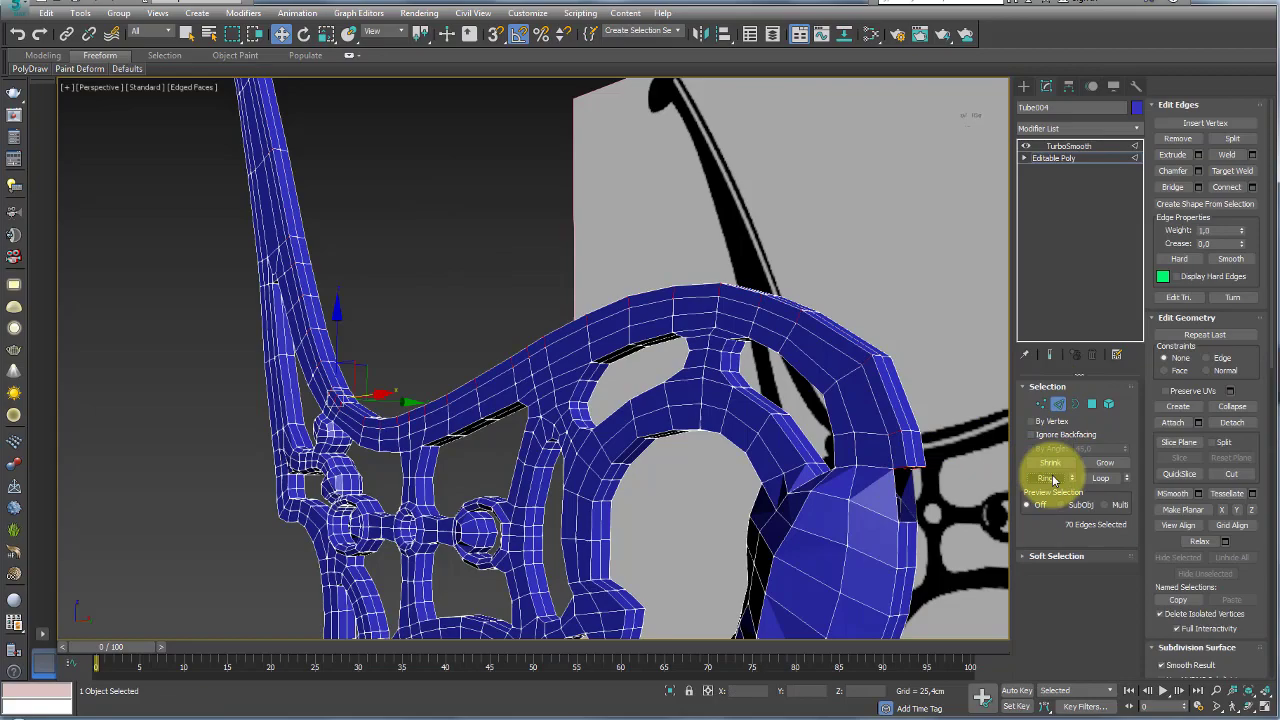
{"action": "left_click", "coordinate": [1090, 404], "text": "ctrl"}
{"action": "mouse_move", "coordinate": [900, 440]}
{"action": "middle_mouse_down", "text": "alt"}
{"action": "mouse_move", "coordinate": [829, 466]}
{"action": "mouse_move", "coordinate": [791, 306]}
{"action": "middle_mouse_up", "text": "alt"}
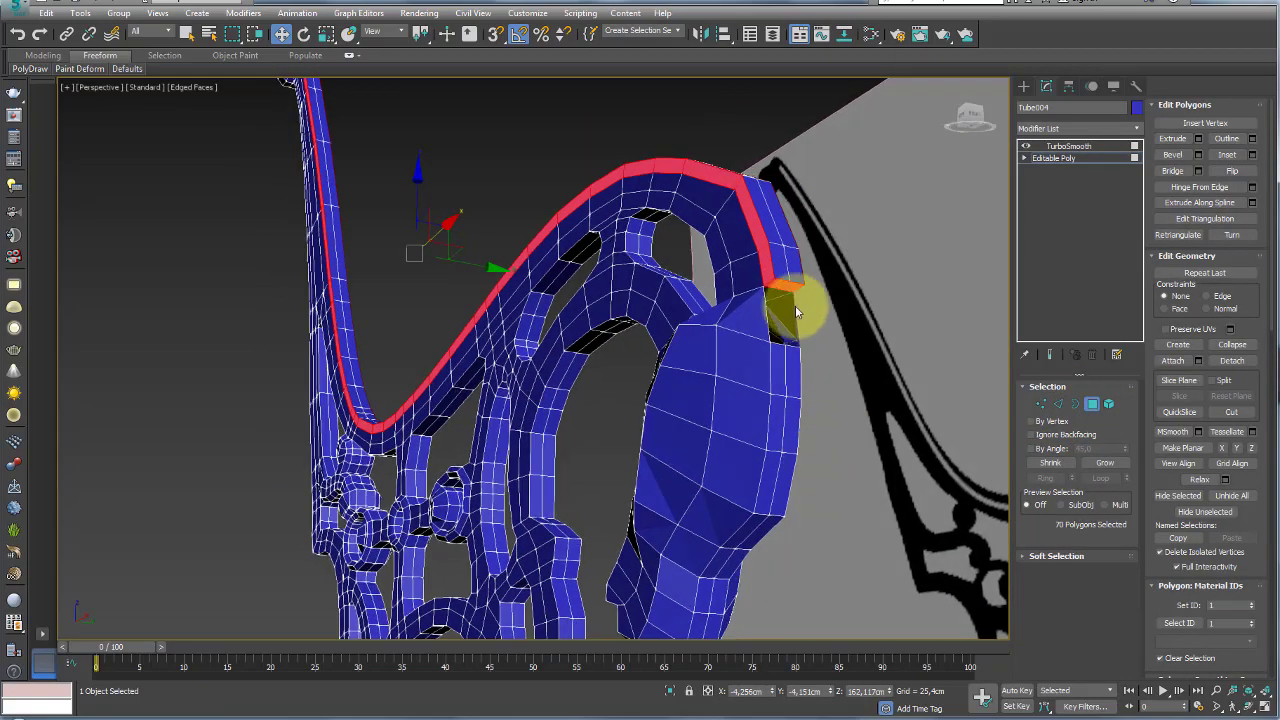